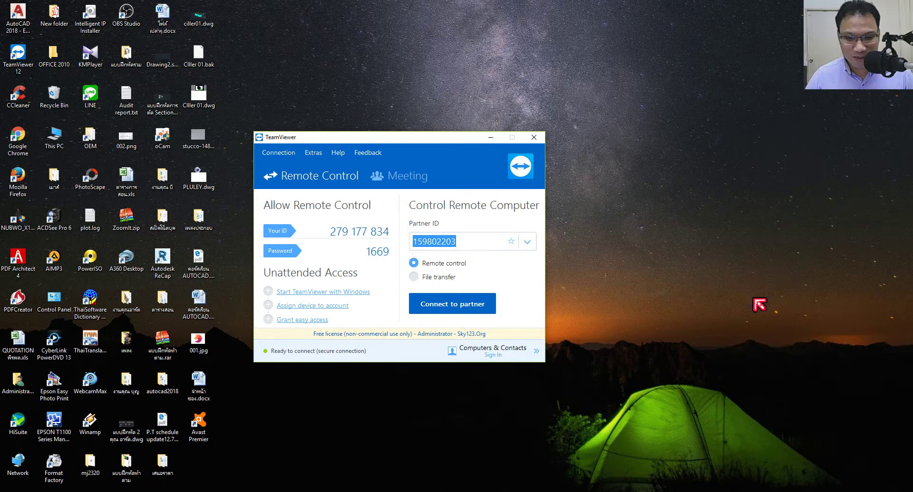
- Connect to the partner computer in TeamViewer and log on with the partner's password
left_click(469, 306)
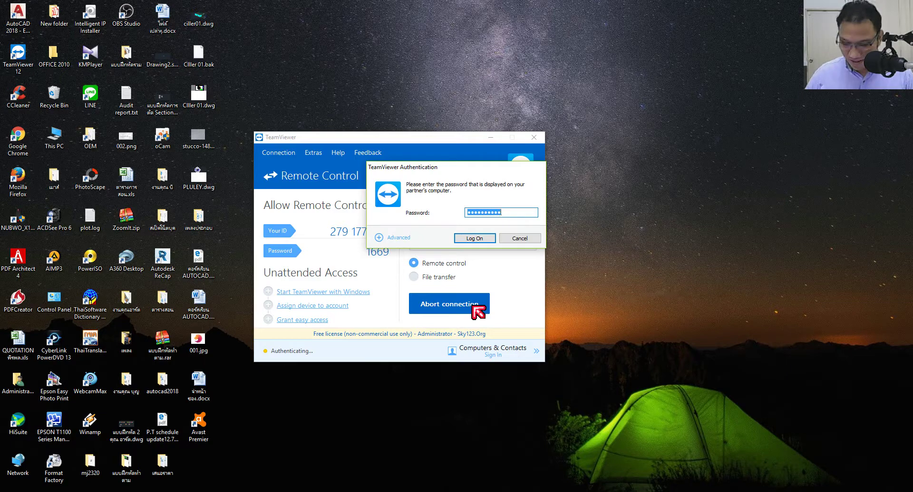
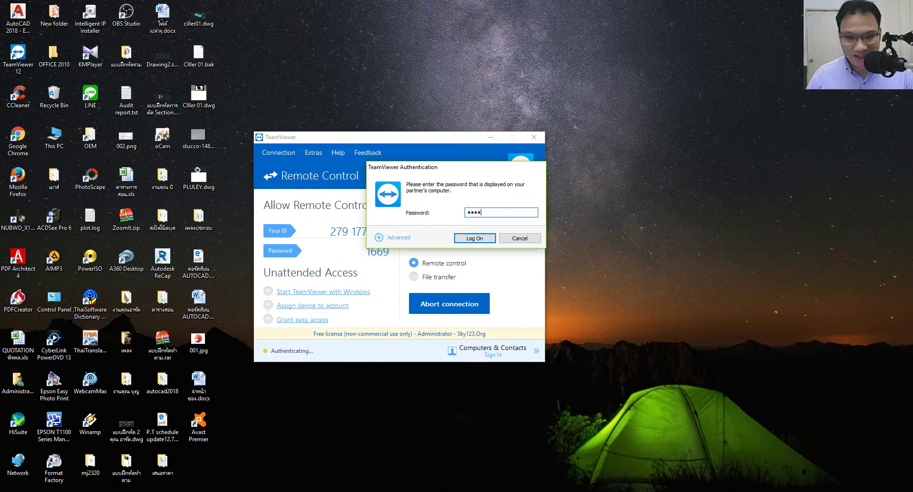
key("Return")
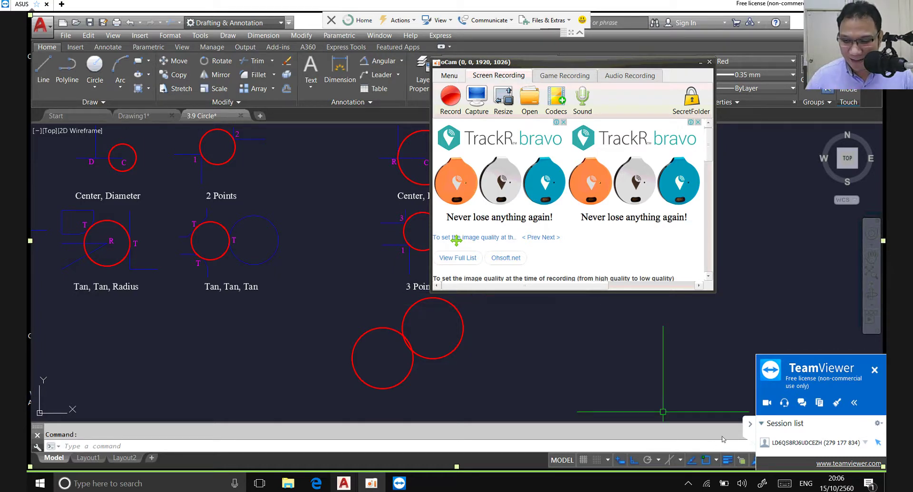
- Hide the TeamViewer panel, start oCam recording, and close 3.9 Circle without saving
left_click(750, 426)
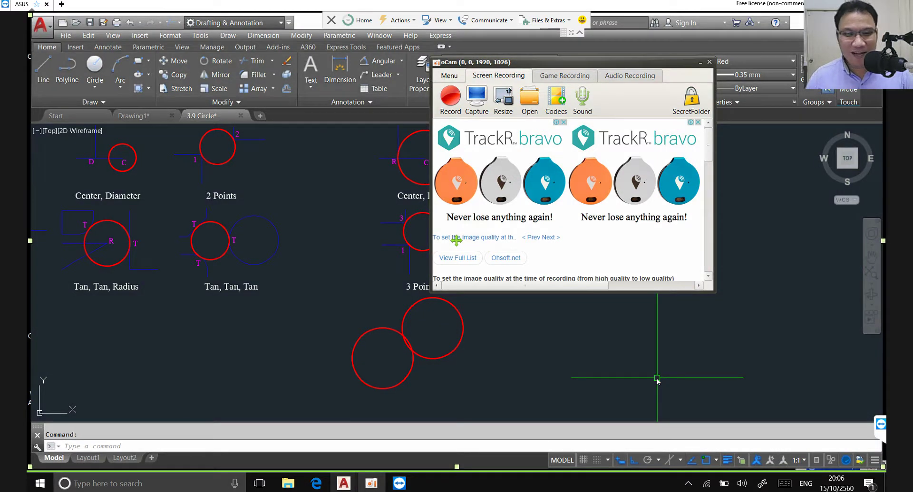
key("F2")
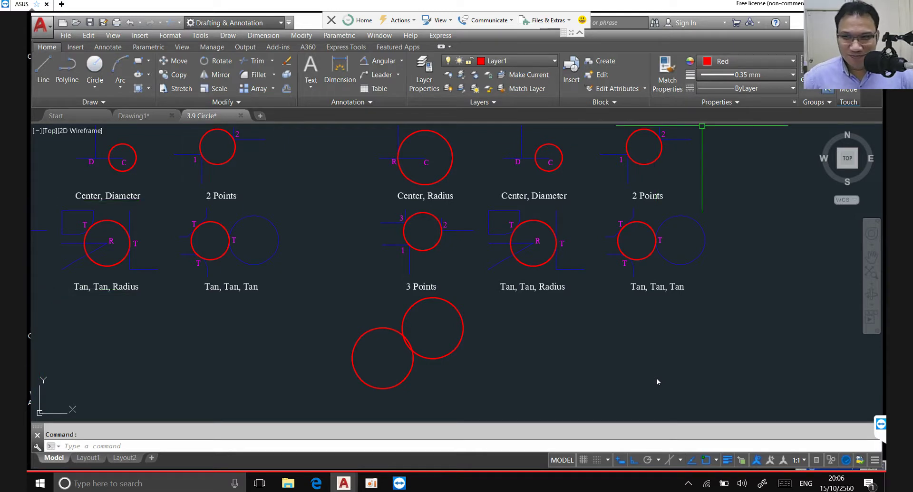
key("ctrl+F4")
key("n")
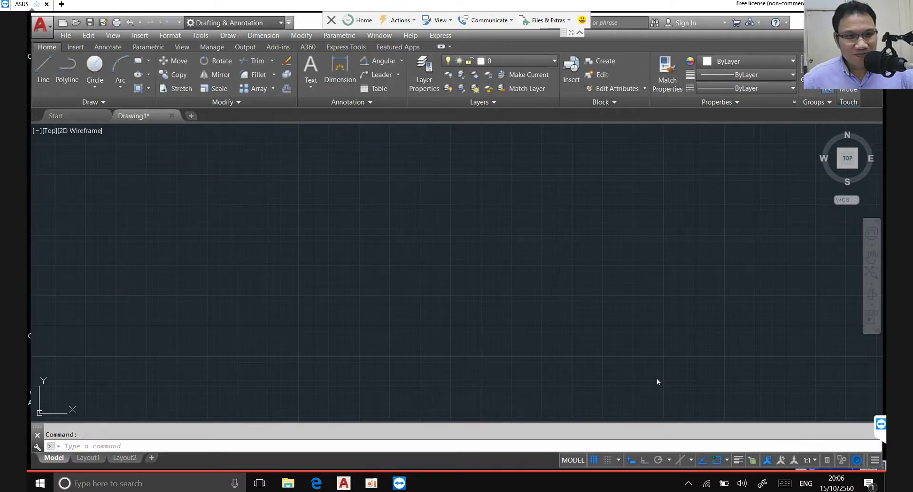
- Open the 3.10 Donut drawing
key("ctrl+o")
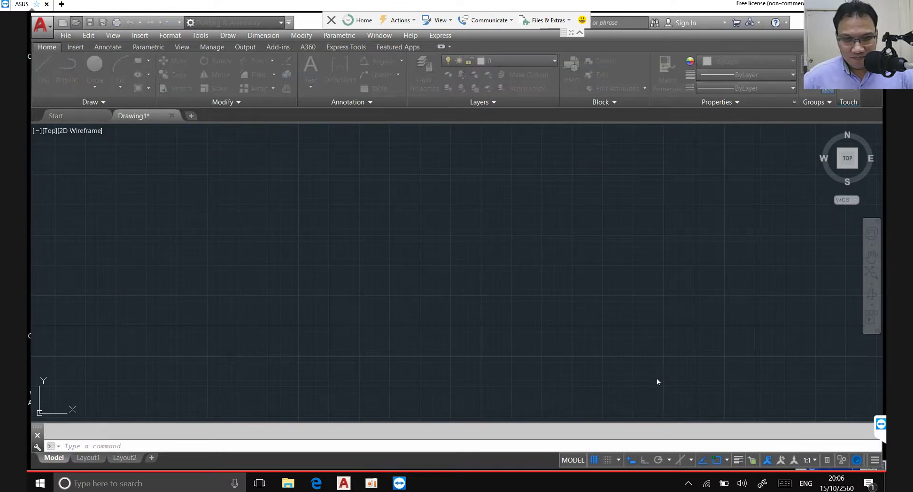
key("Down")
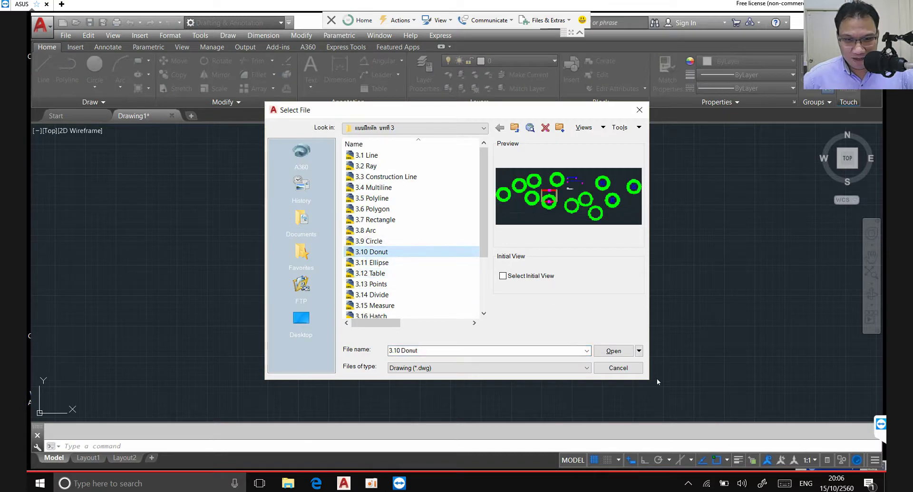
key("Return")
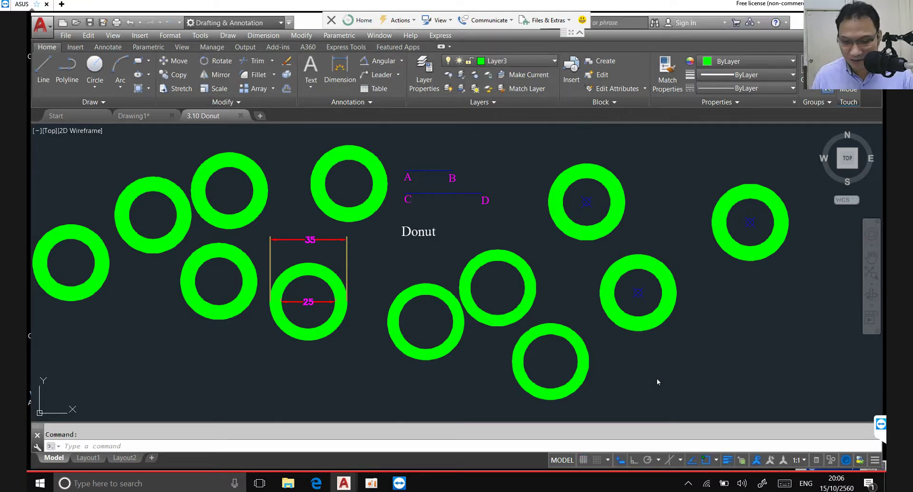
- Zoom out and pan so all thirteen donuts are visible, then open the Draw menu
scroll(576, 262, "down", 2)
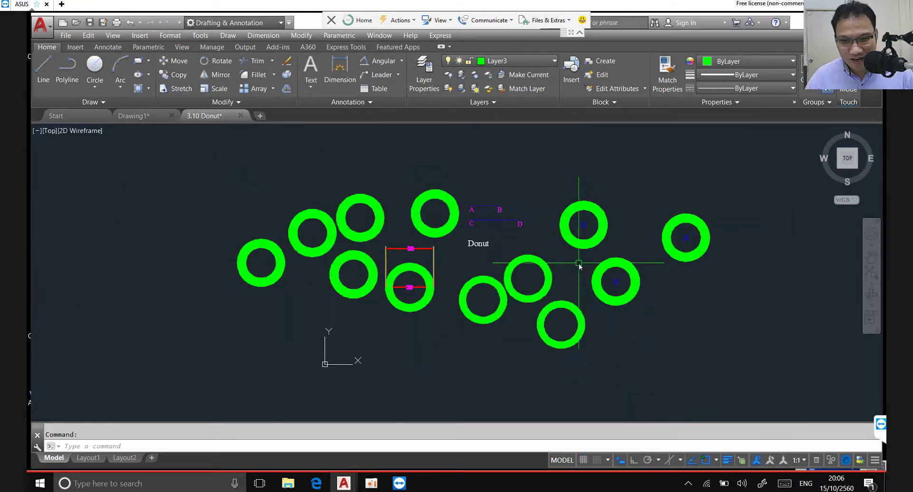
mouse_move(528, 250)
middle_mouse_down()
mouse_move(497, 224)
mouse_move(490, 239)
middle_mouse_up()
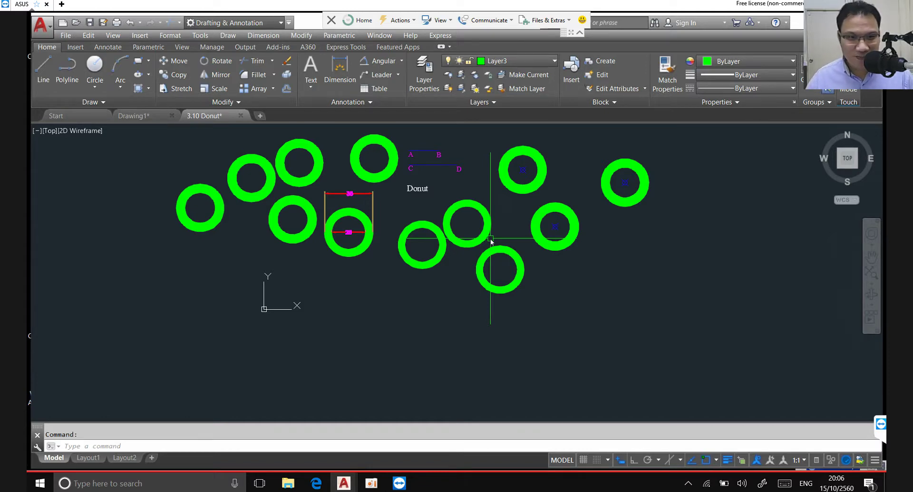
left_click(227, 36)
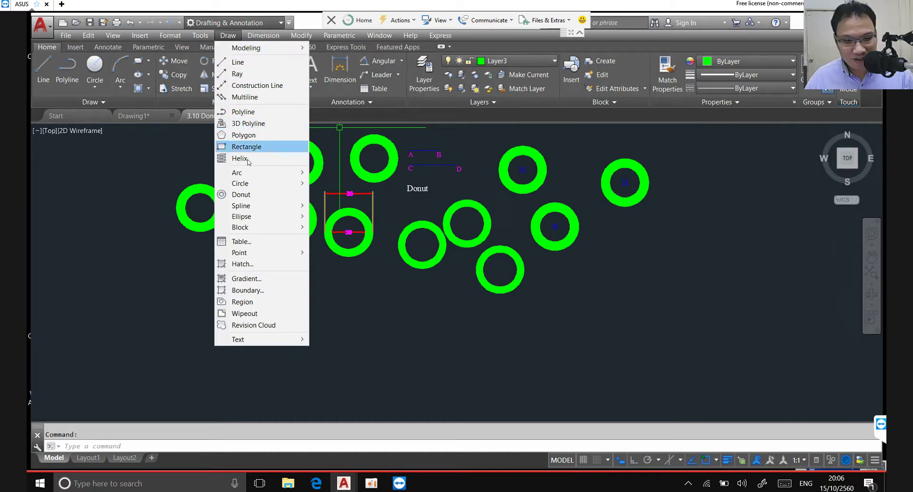
- Draw four donuts with 25 inside and 35 outside diameter below the existing group
left_click(241, 195)
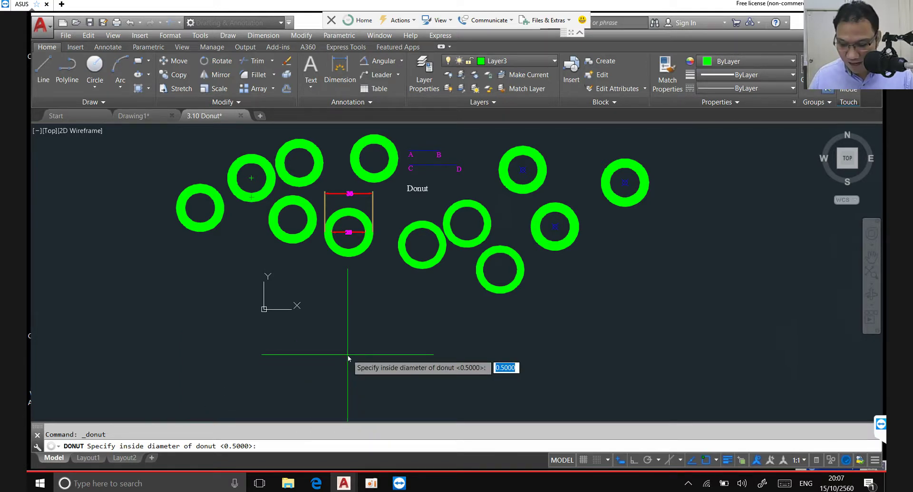
type("25")
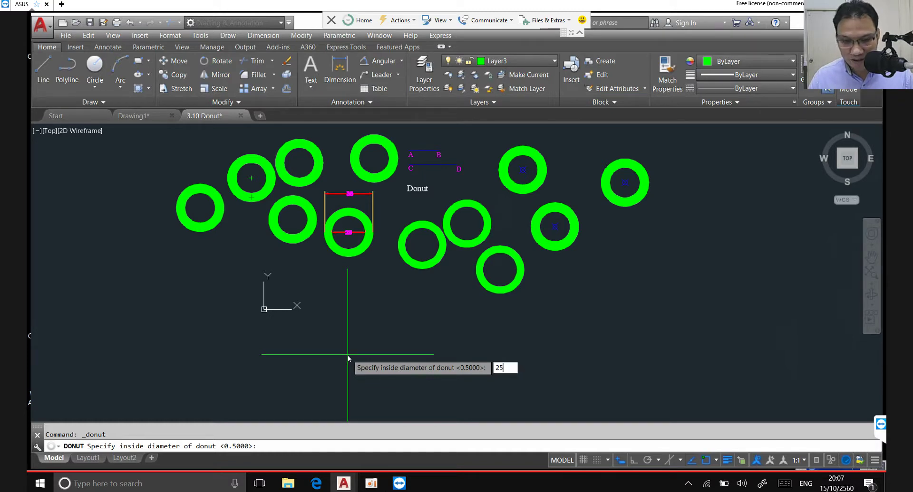
key("Return")
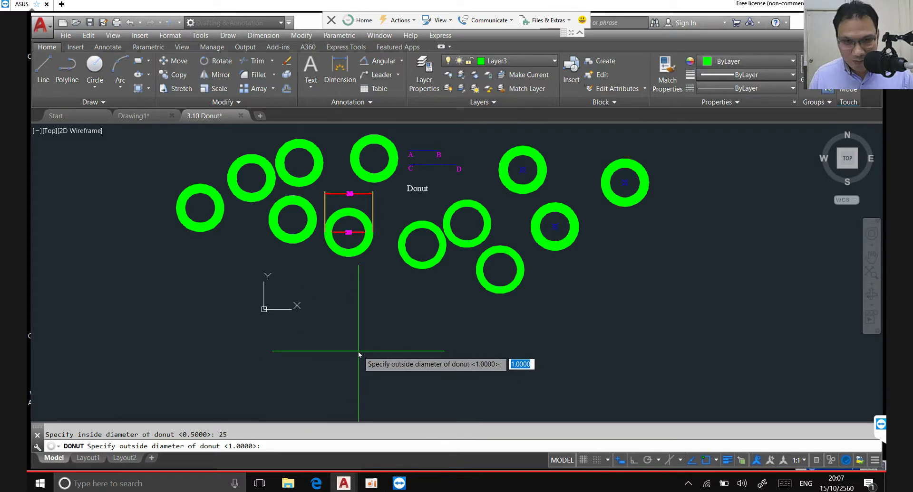
type("35")
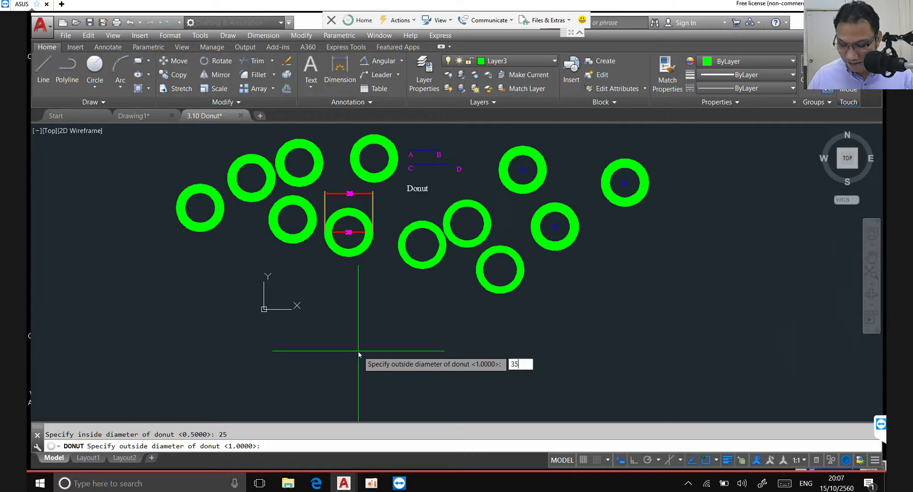
key("Return")
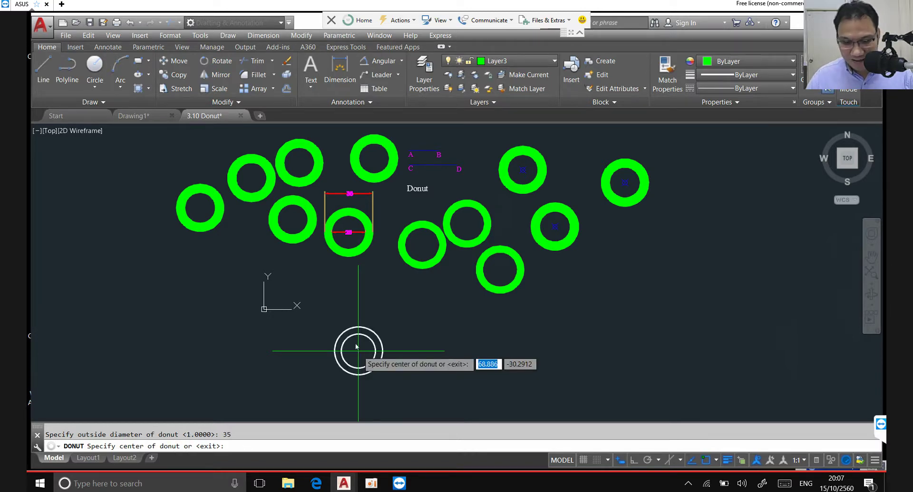
left_click(348, 332)
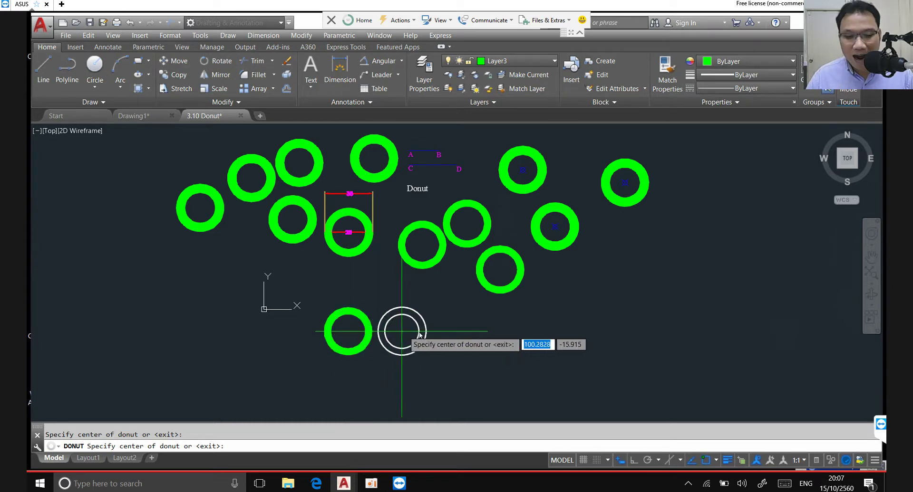
left_click(420, 331)
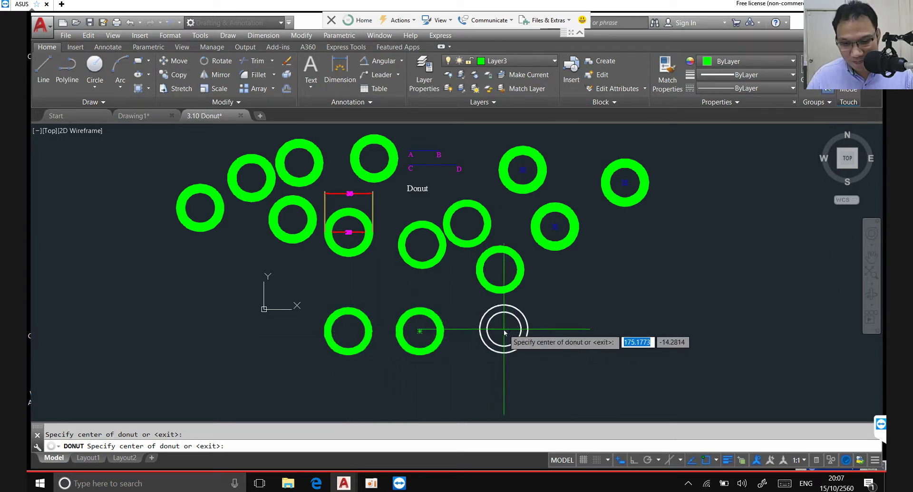
left_click(503, 330)
left_click(560, 304)
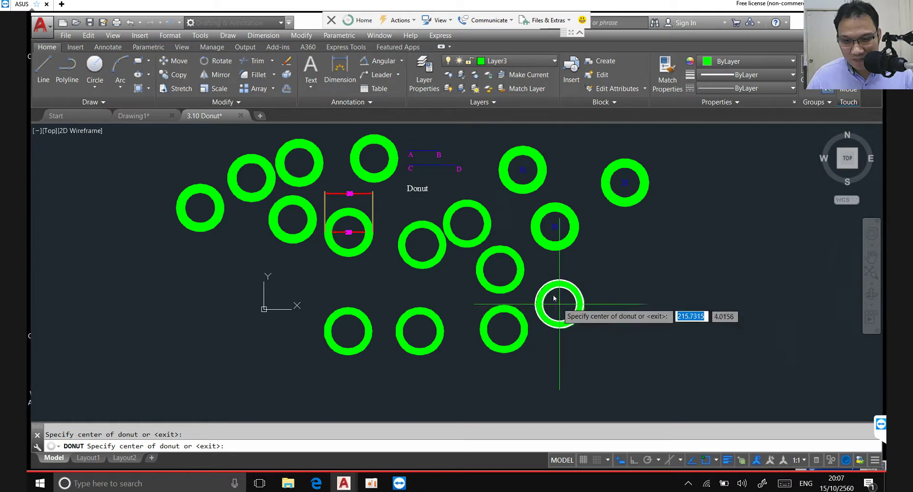
key("Escape")
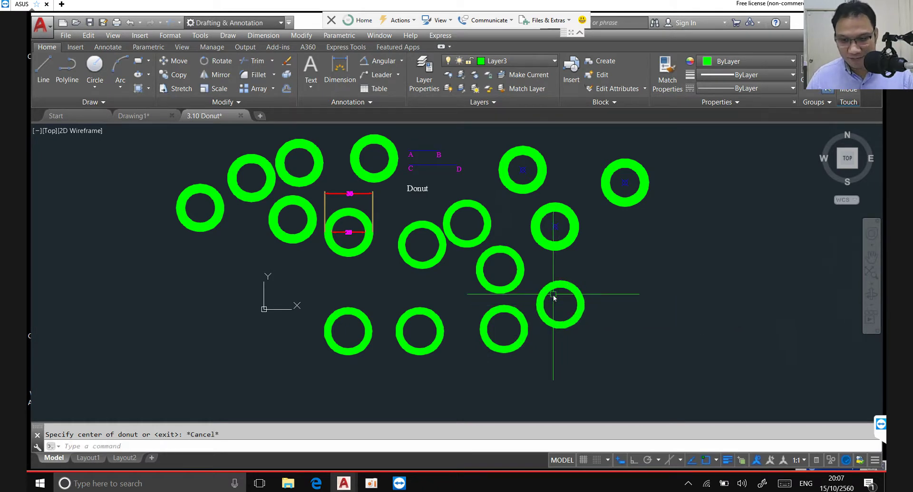
scroll(349, 209, "up", 4)
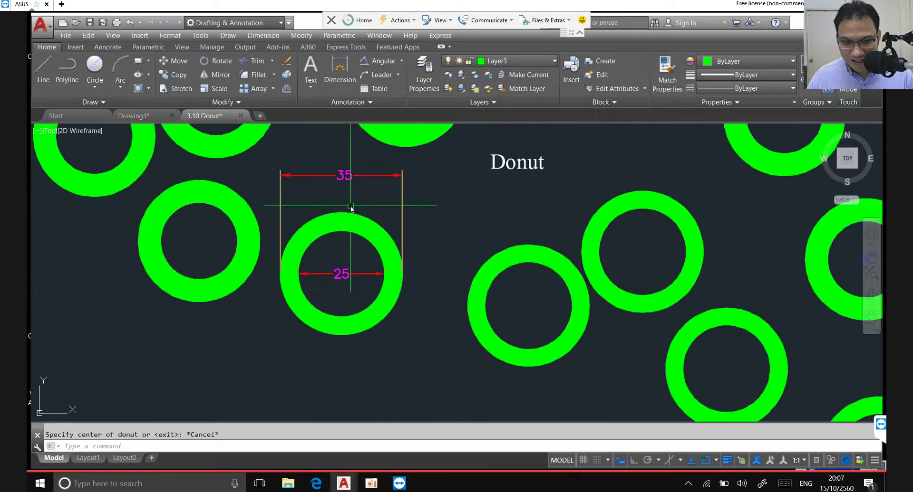
middle_click_drag(357, 233, 372, 227)
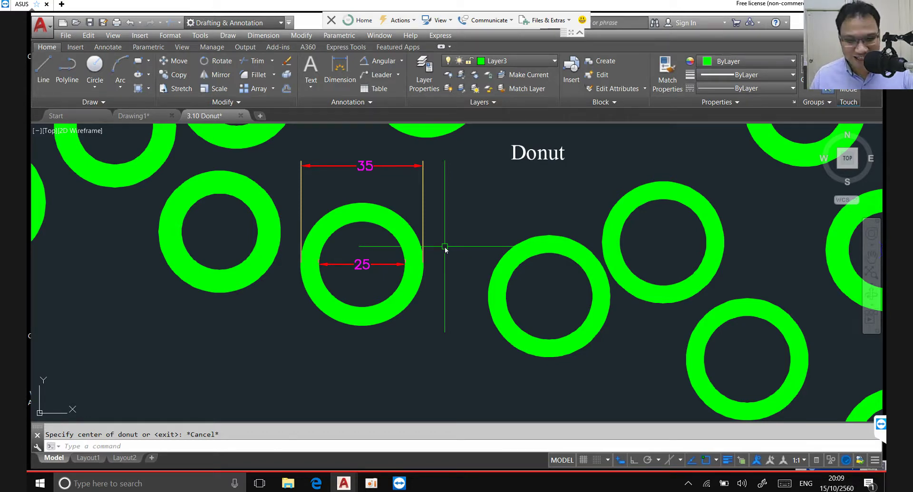
- Restart the Donut command from the Draw menu with 25 inside and 35 outside diameter
scroll(442, 217, "down", 2)
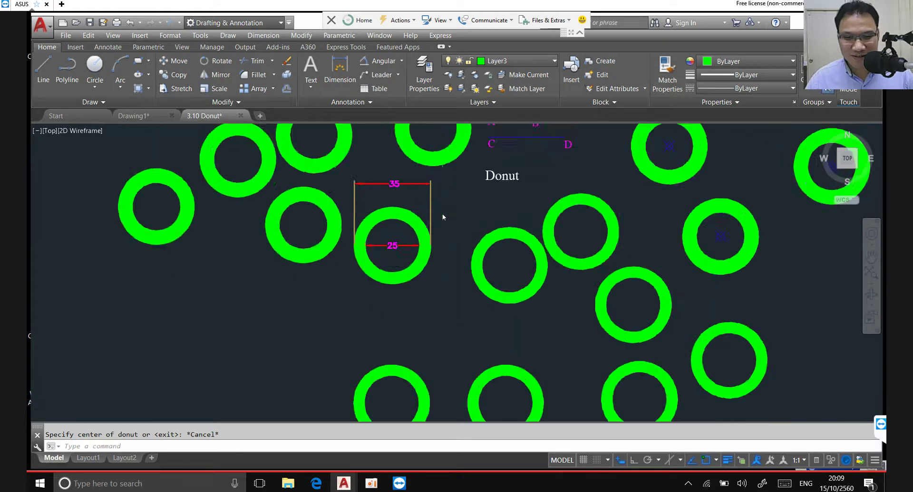
scroll(442, 217, "down", 2)
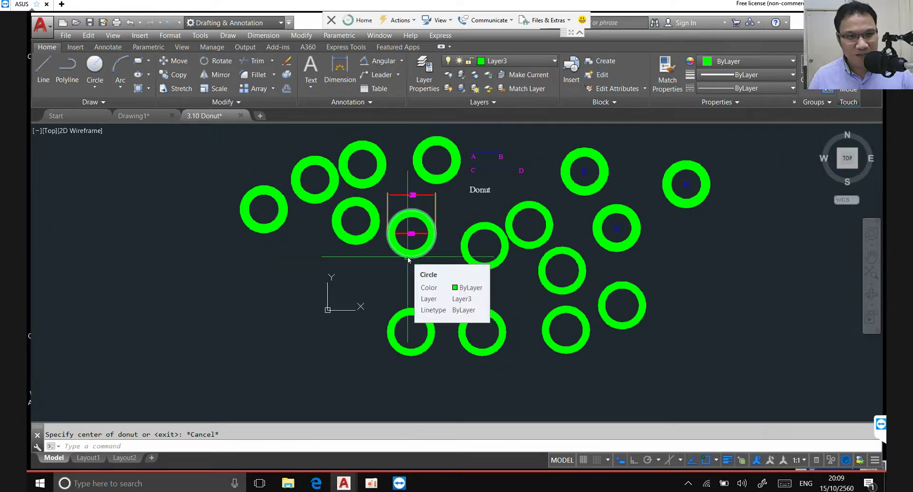
key("alt")
key("d")
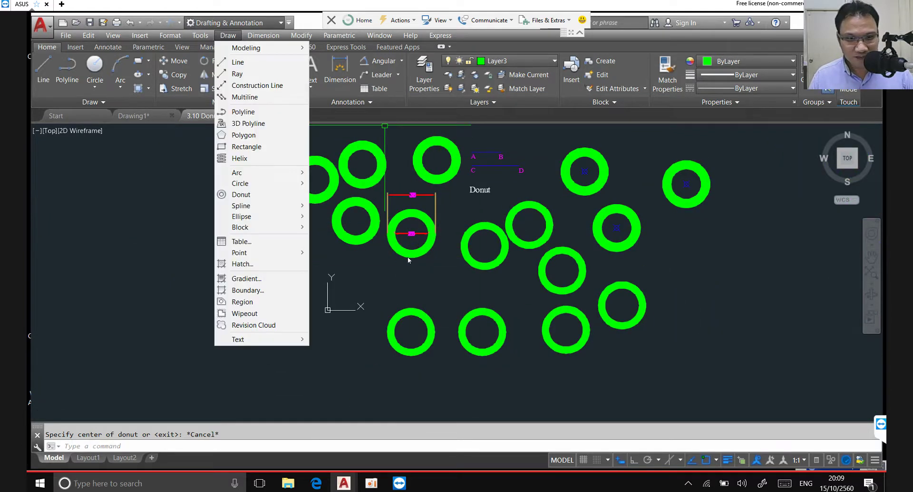
key("Up")
key("Up")
key("Up")
key("Up")
key("Up")
key("Up")
key("Return")
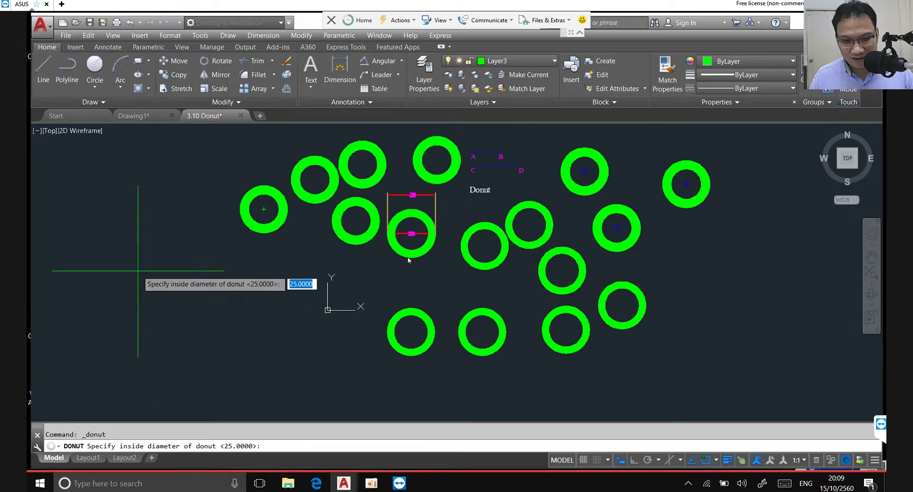
key("Return")
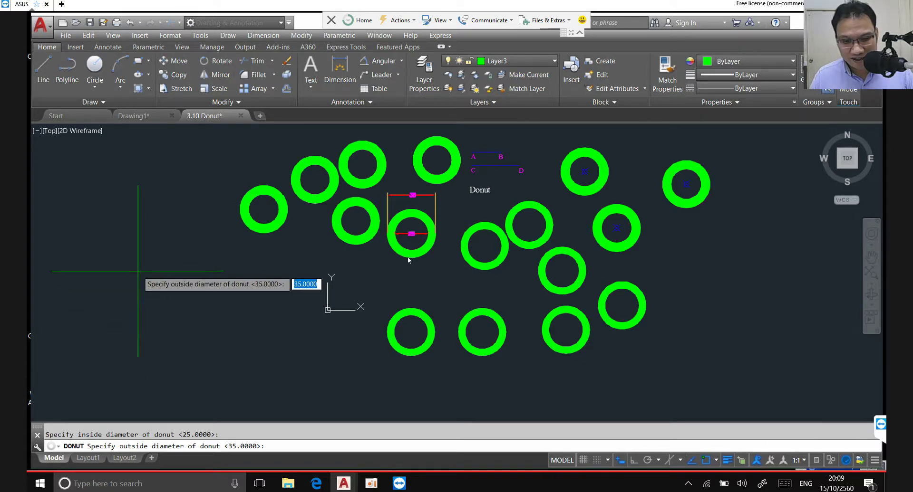
type("3")
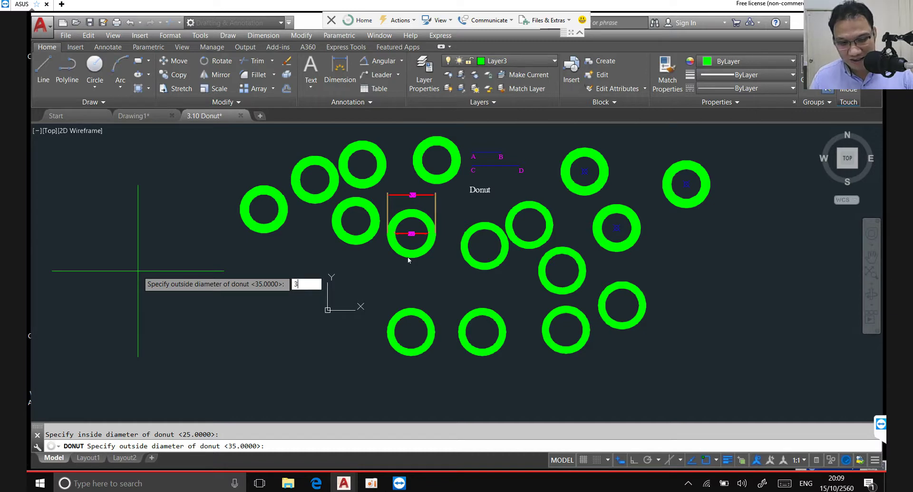
type("5")
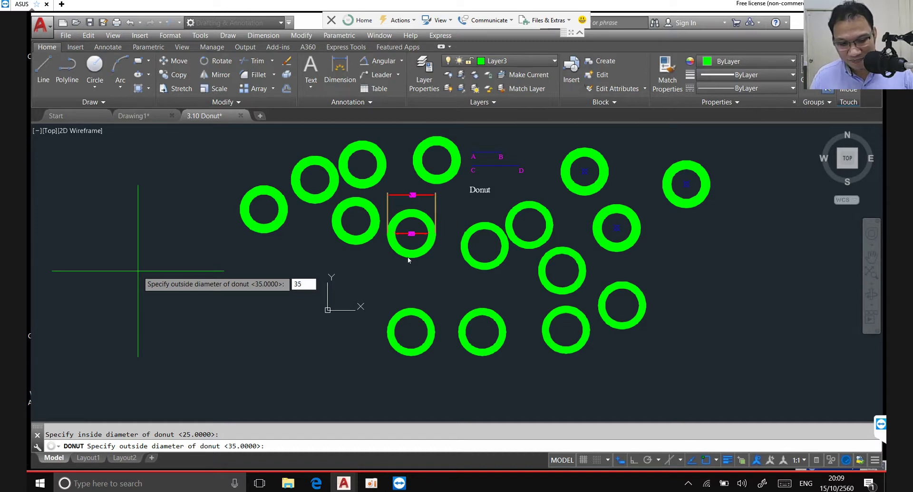
key("Return")
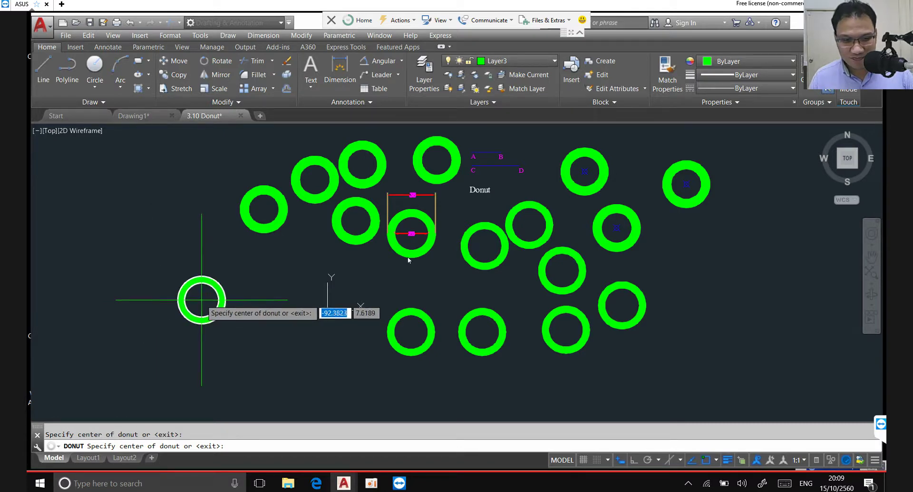
- Place five donuts on the drawing's left side and one near the bottom
left_click(178, 253)
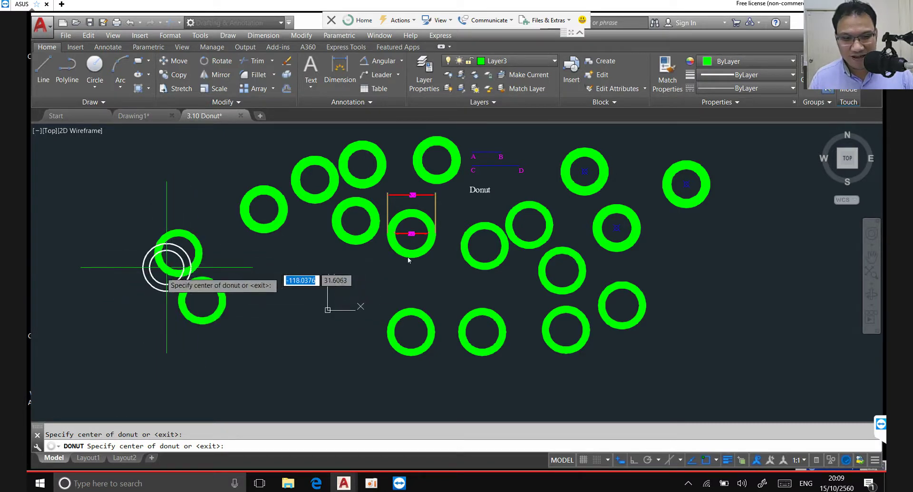
left_click(140, 298)
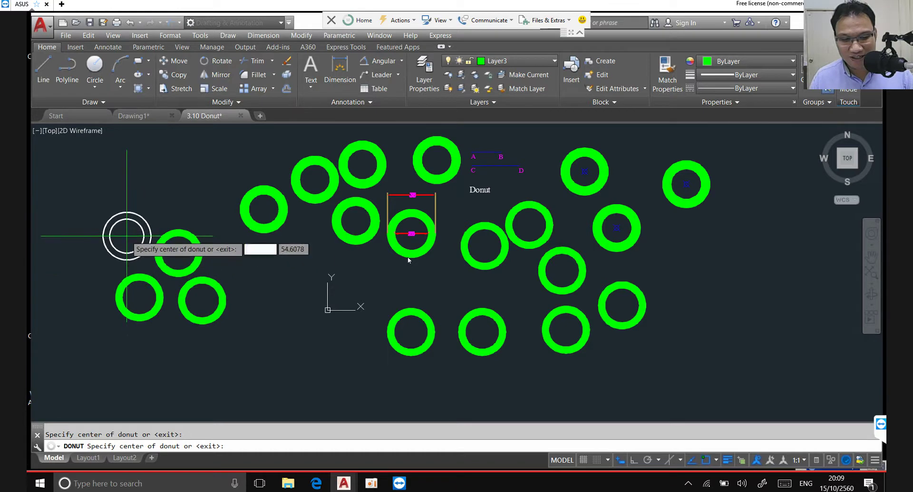
left_click(127, 236)
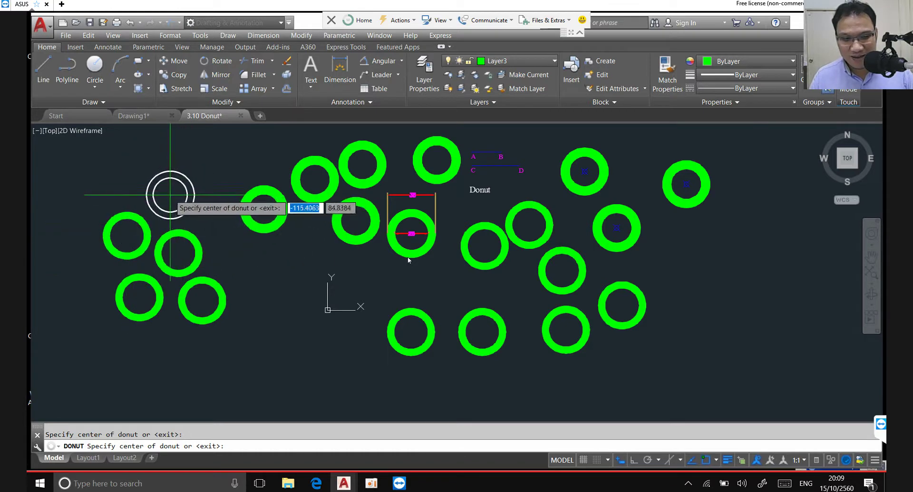
left_click(170, 195)
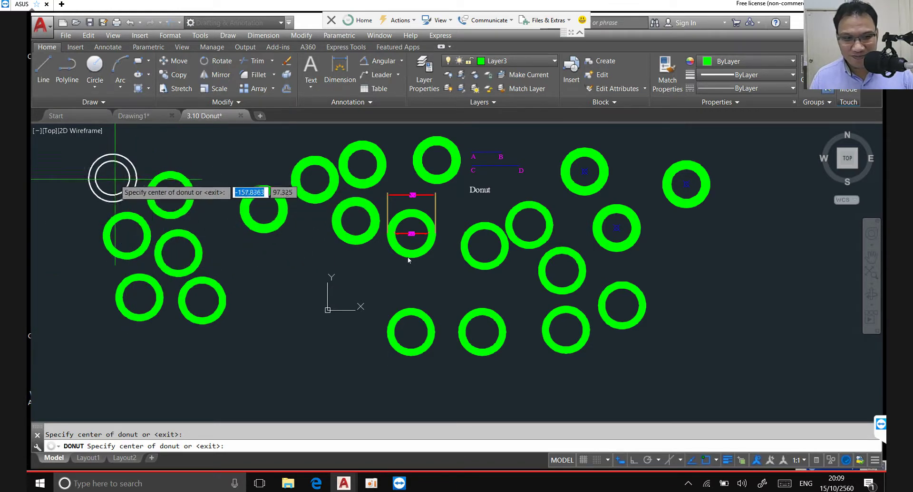
left_click(116, 180)
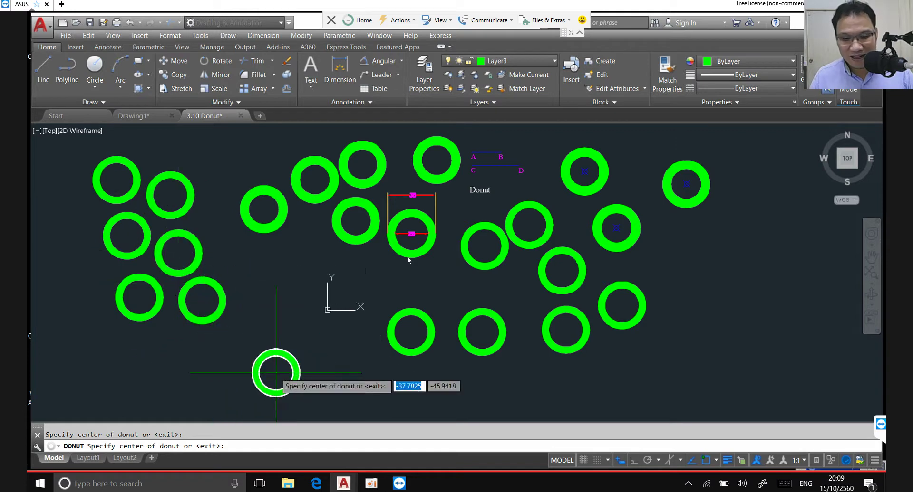
left_click(275, 373)
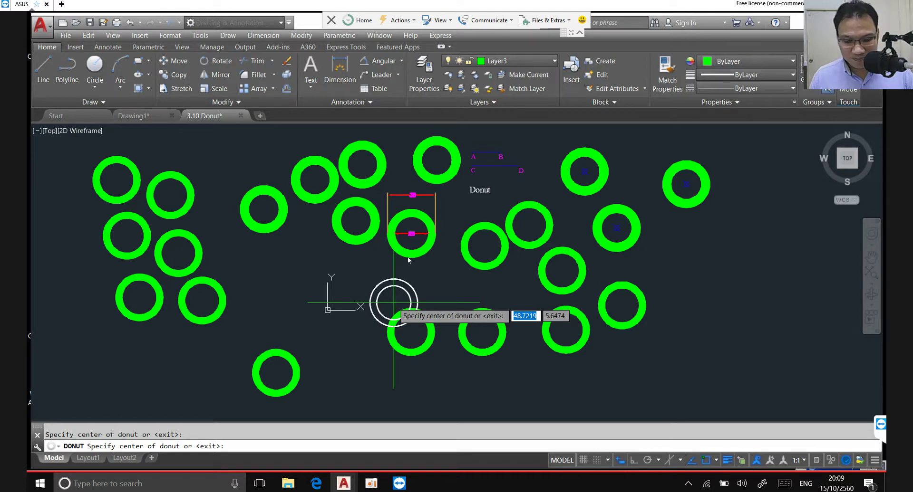
key("Escape")
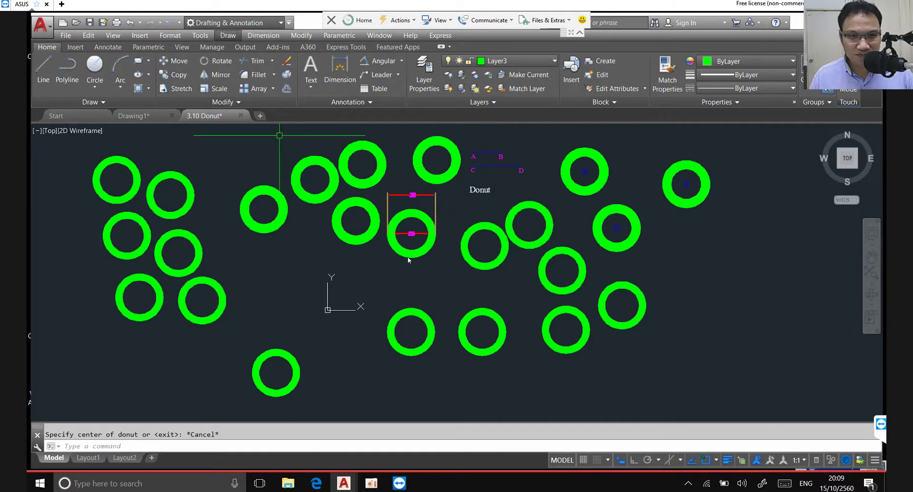
left_click(228, 35)
- Draw a larger donut (30 inside, 40 outside) at the right edge, then close 3.10 Donut.dwg
left_click(241, 194)
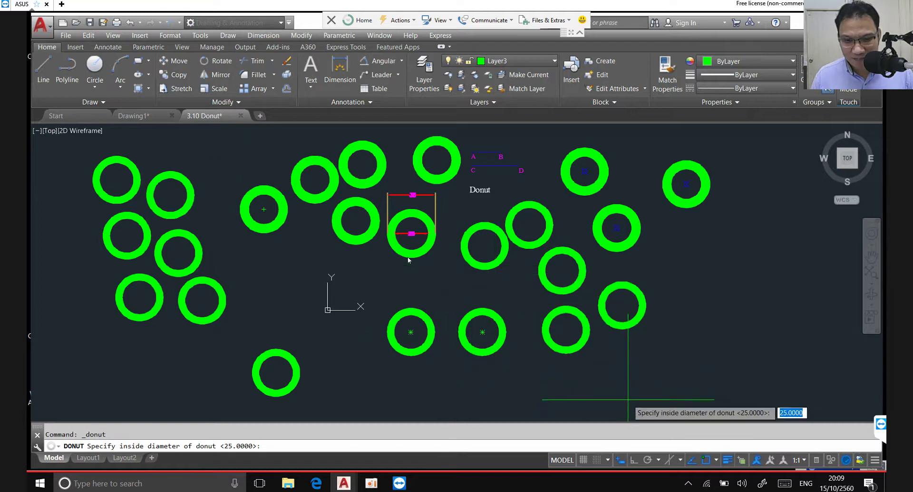
type("30")
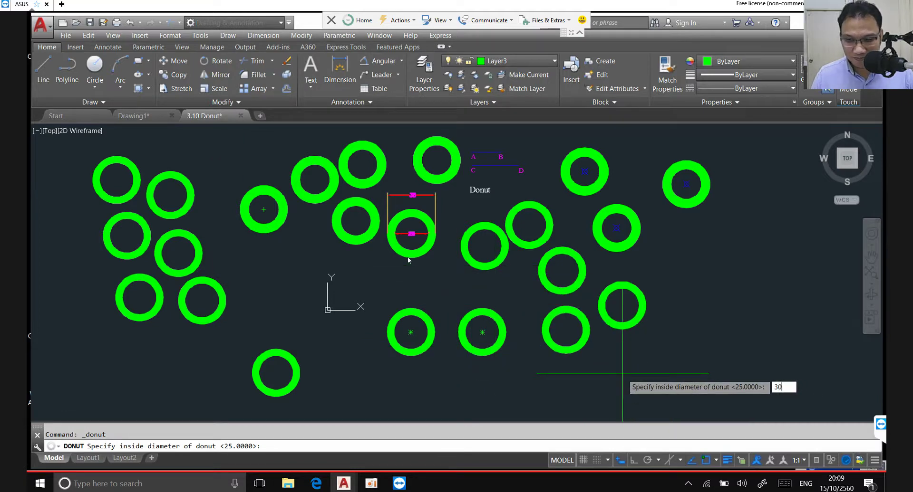
key("Return")
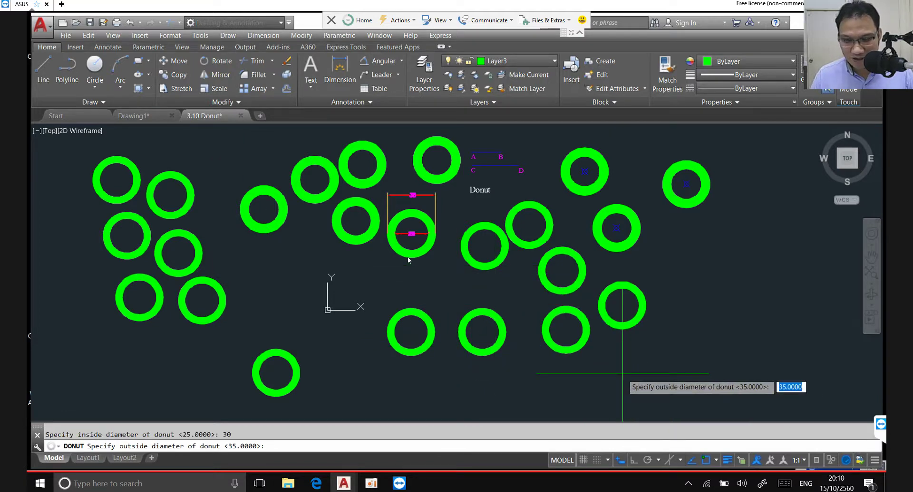
type("40")
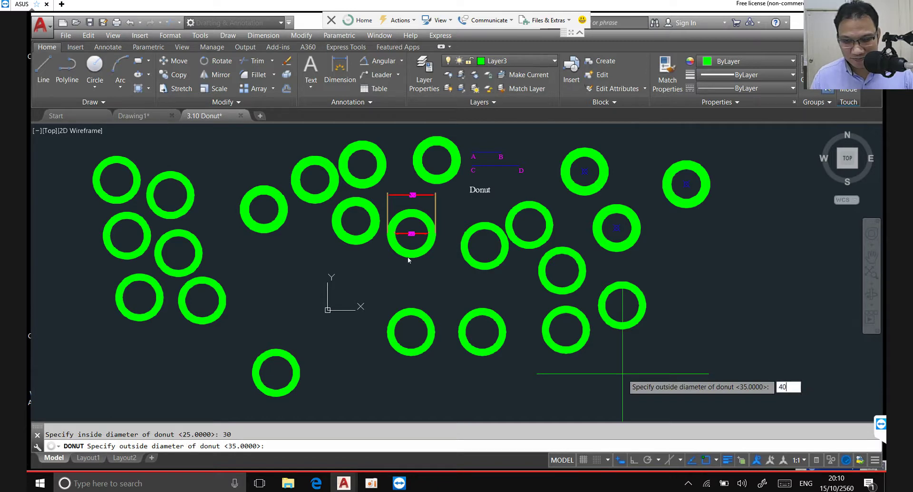
key("Return")
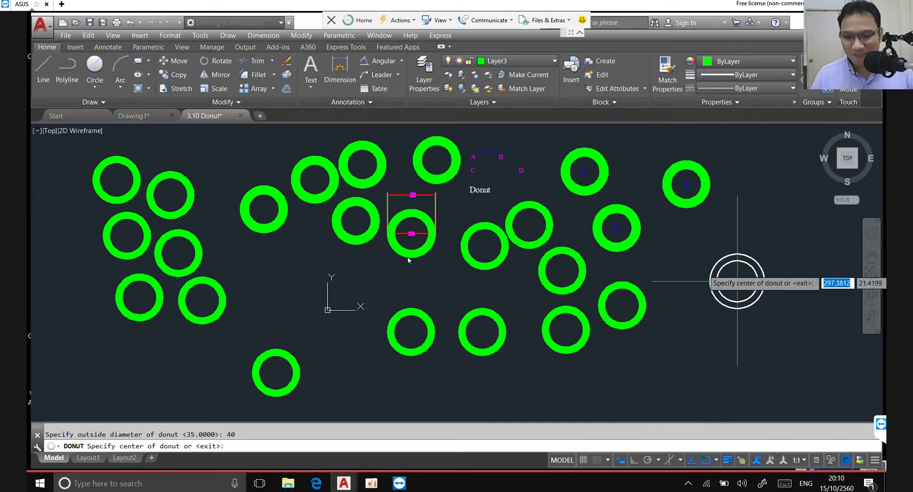
left_click(744, 259)
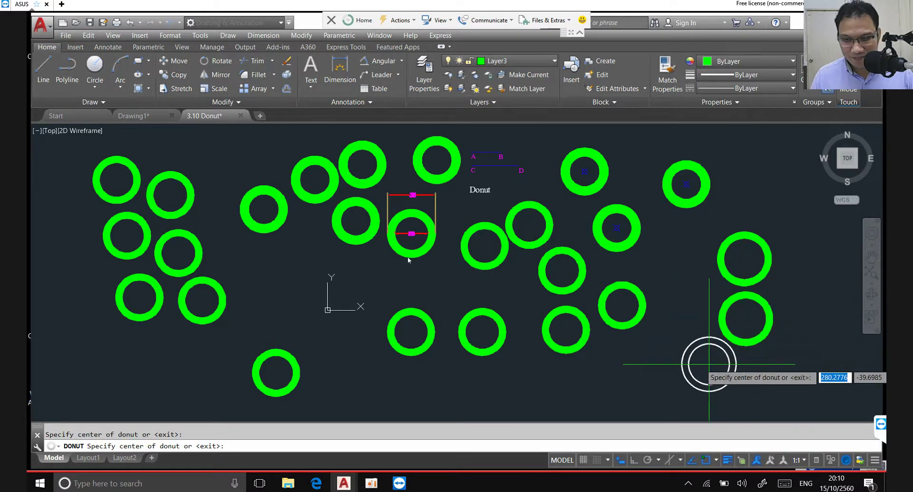
key("Escape")
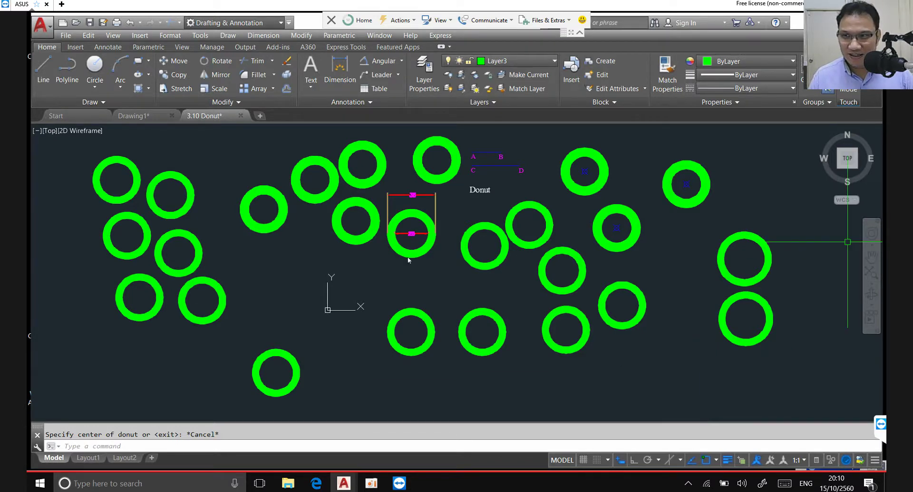
key("ctrl+F4")
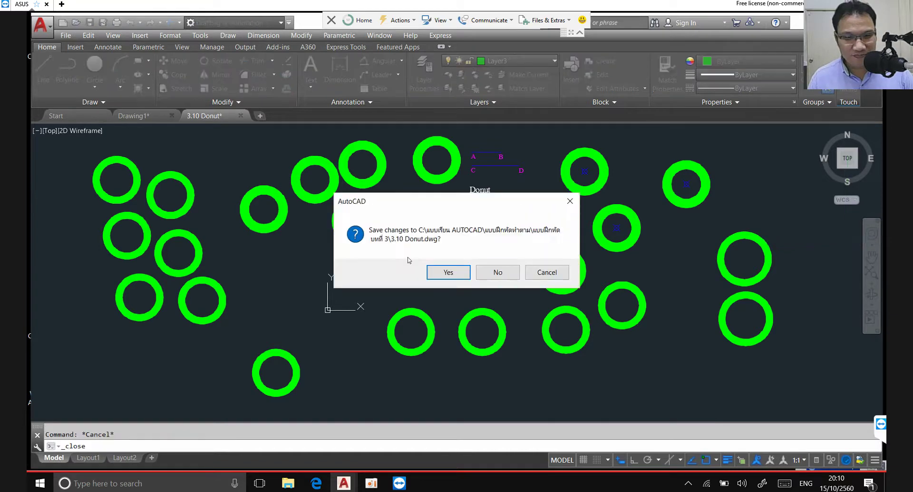
- Discard changes to 3.10 Donut and open the 3.11 Ellipse drawing
key("n")
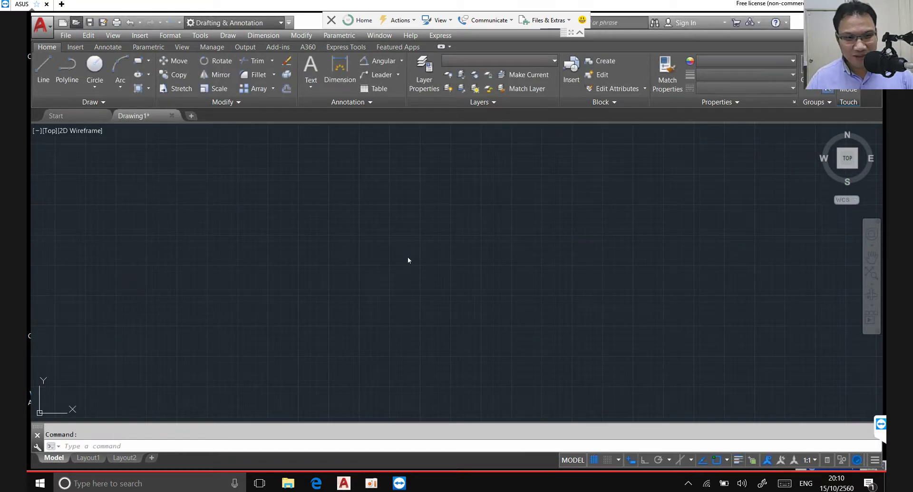
key("ctrl+o")
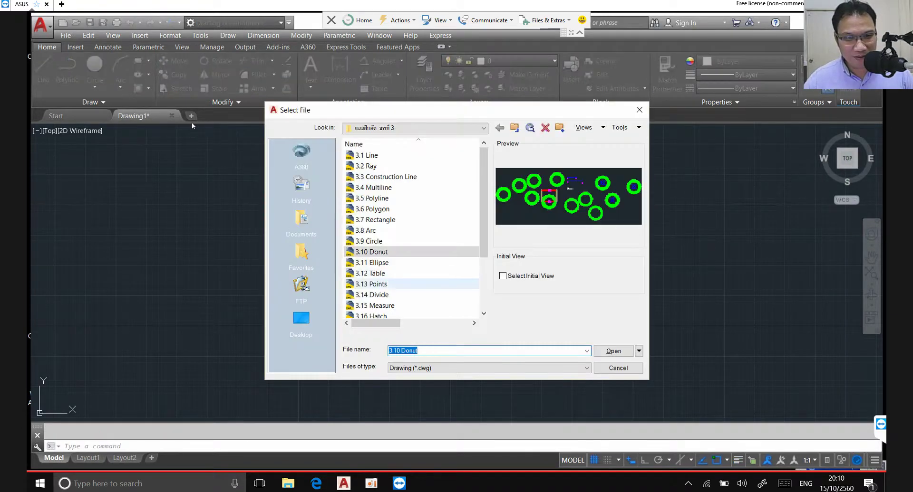
key("Down")
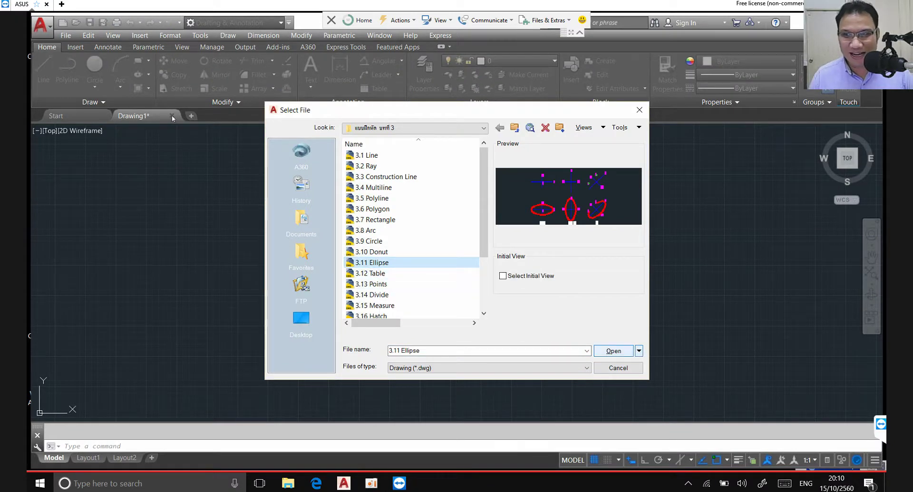
key("Return")
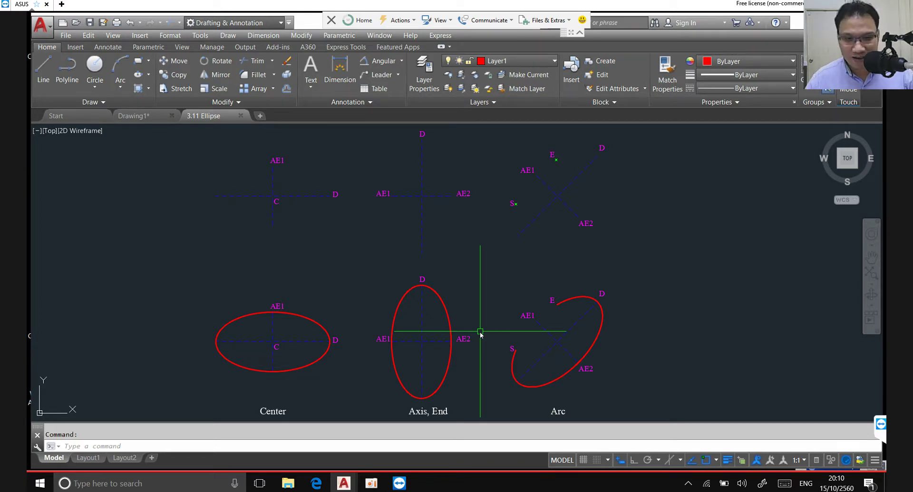
- Draw a Center ellipse with centre C, axis endpoint D, and other axis reaching AE1
left_click(229, 36)
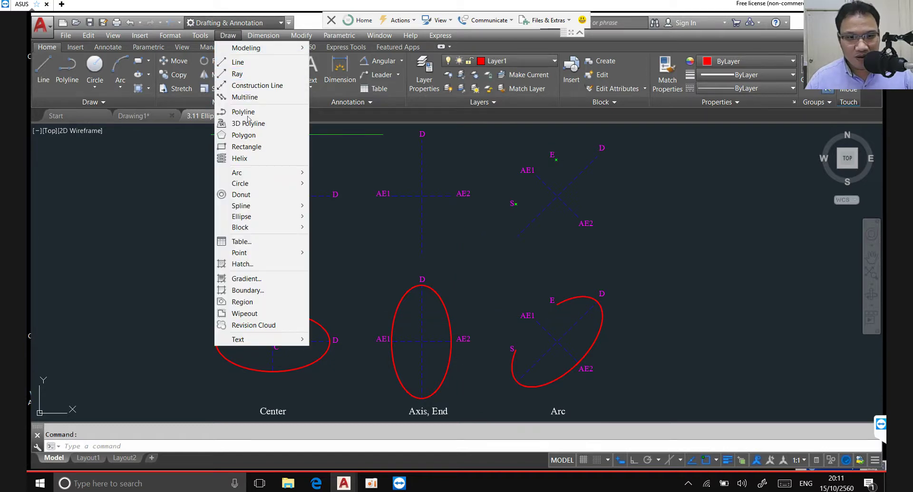
mouse_move(241, 216)
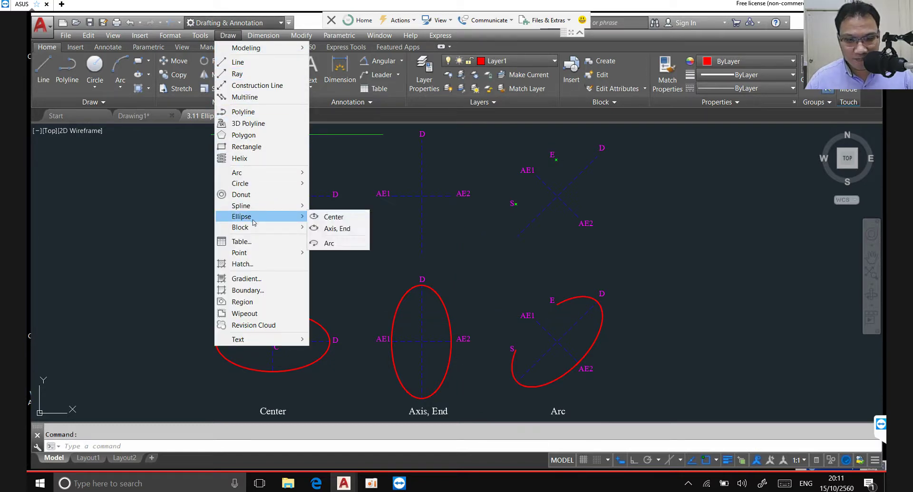
left_click(339, 218)
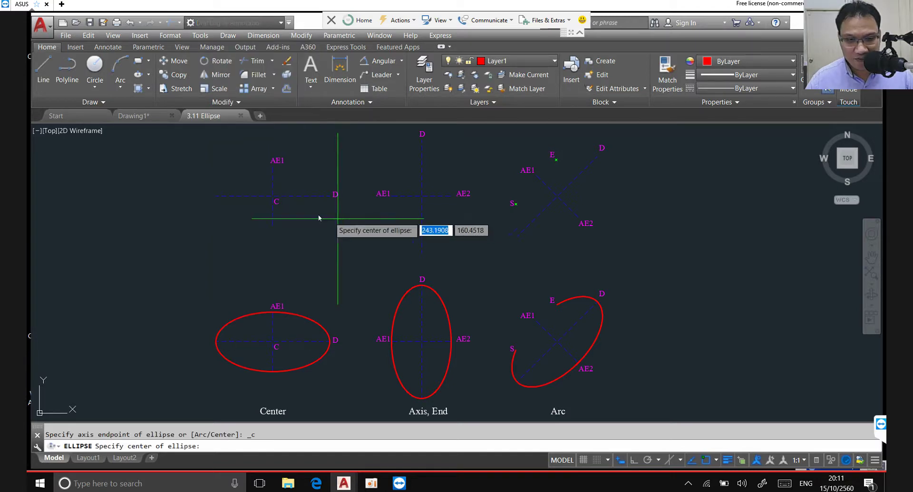
left_click(274, 198)
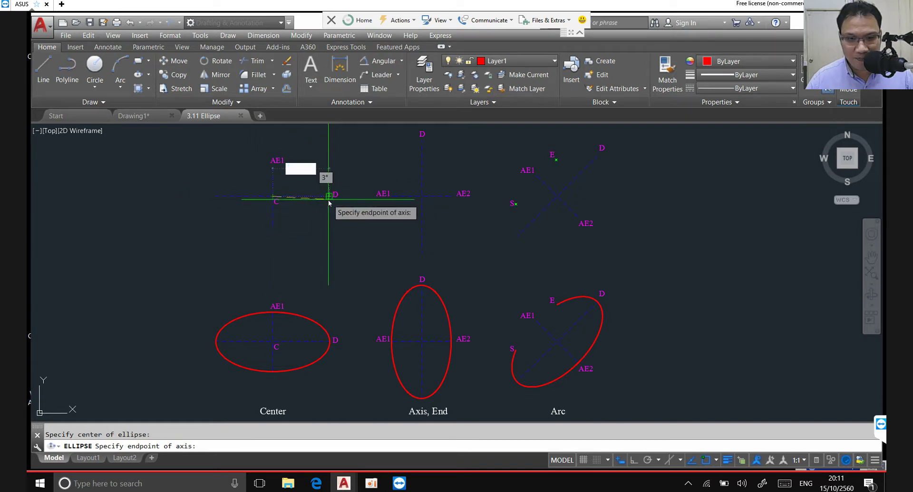
scroll(328, 195, "up", 2)
scroll(329, 201, "up", 2)
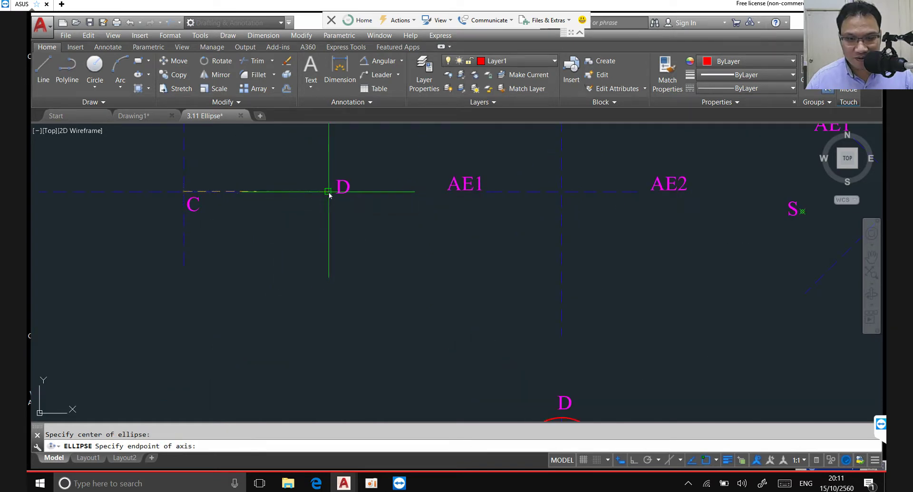
left_click(328, 192)
scroll(329, 195, "down", 2)
scroll(332, 191, "down", 2)
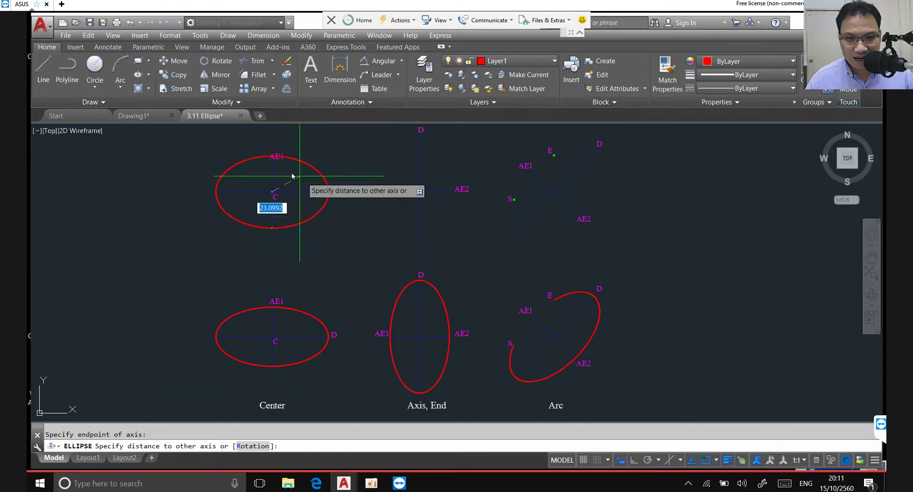
left_click(272, 163)
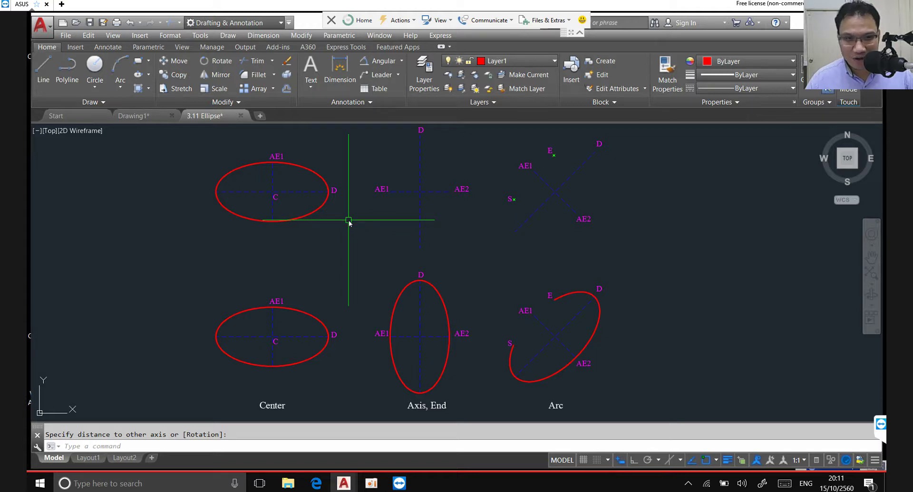
left_click(226, 36)
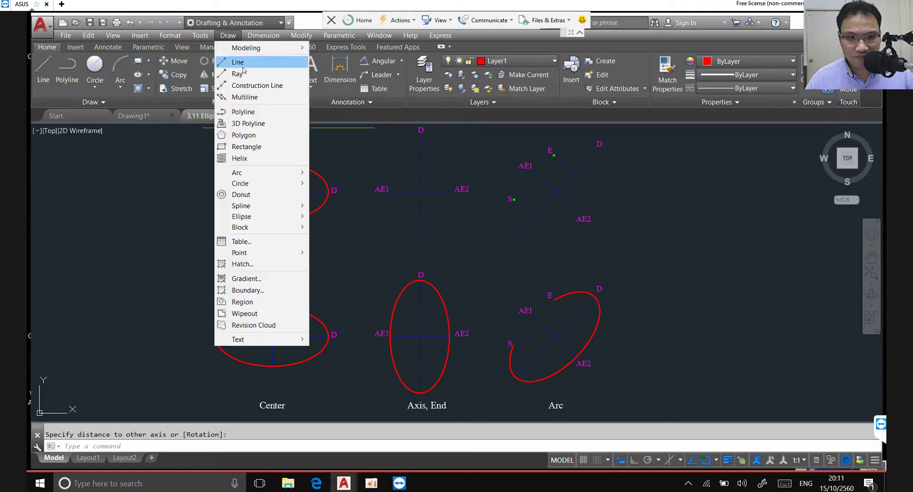
mouse_move(241, 217)
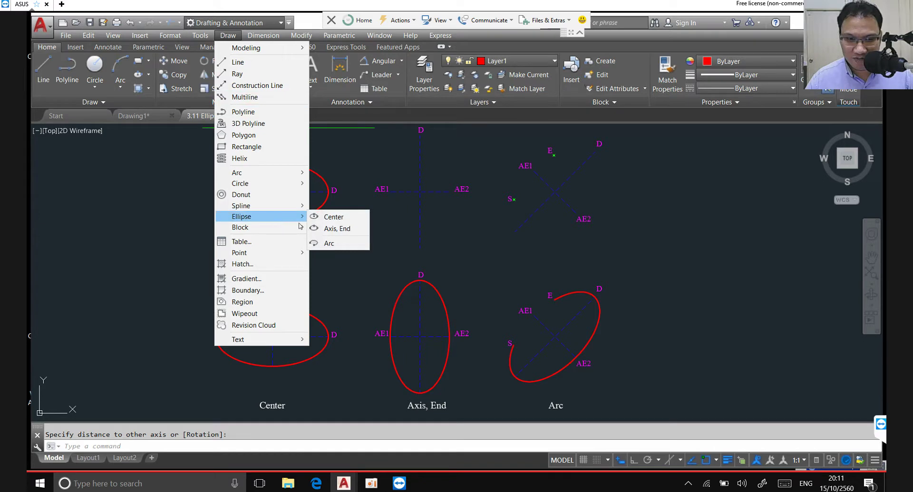
- Draw an Axis, End ellipse from AE1 to AE2 through D, then zoom out to see all examples
left_click(333, 230)
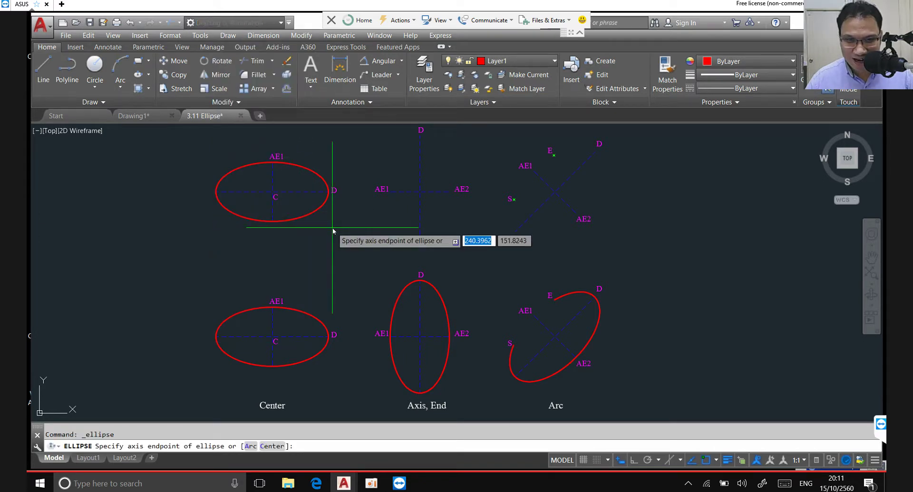
middle_click_drag(333, 231, 303, 253)
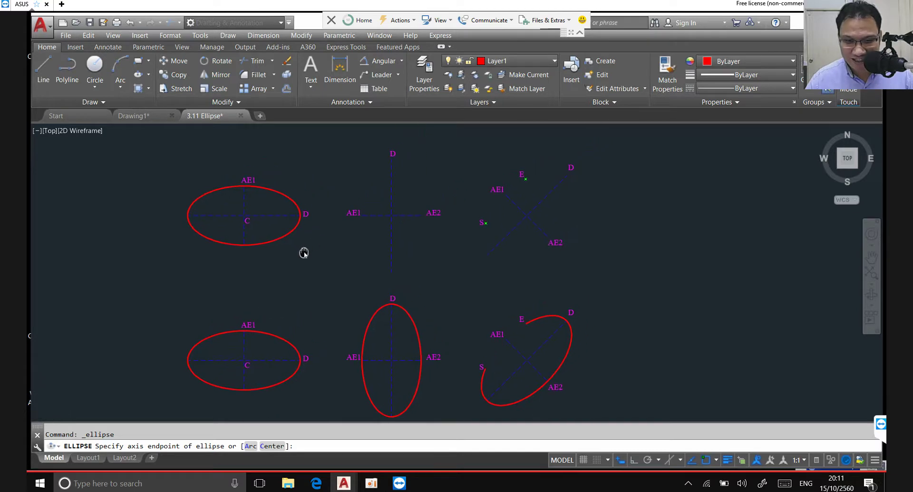
scroll(304, 253, "up", 2)
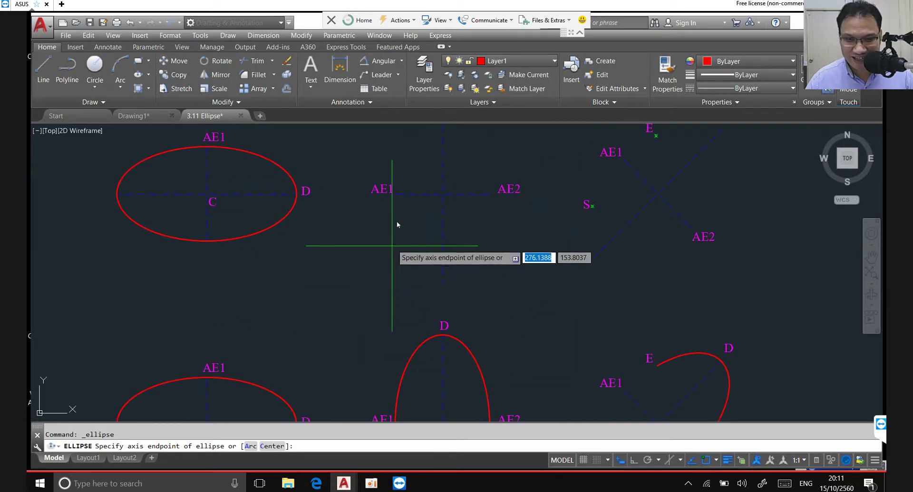
left_click(396, 195)
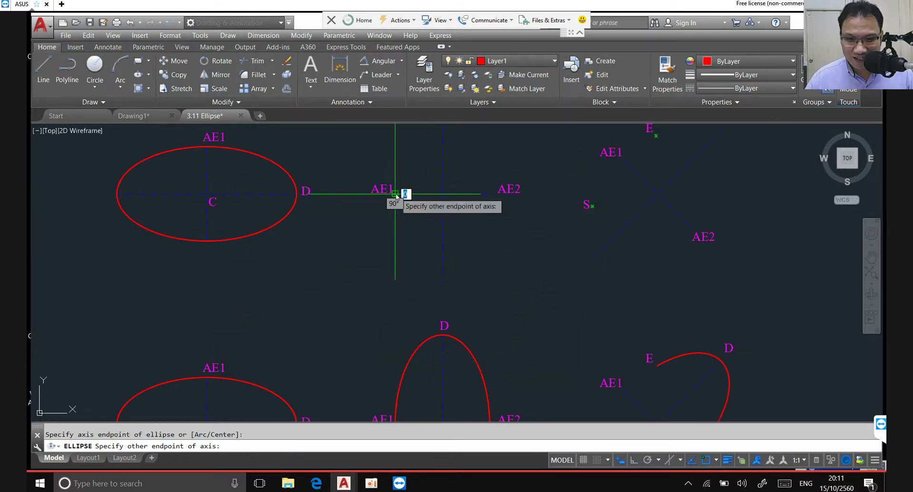
left_click(489, 195)
middle_click_drag(487, 198, 473, 259)
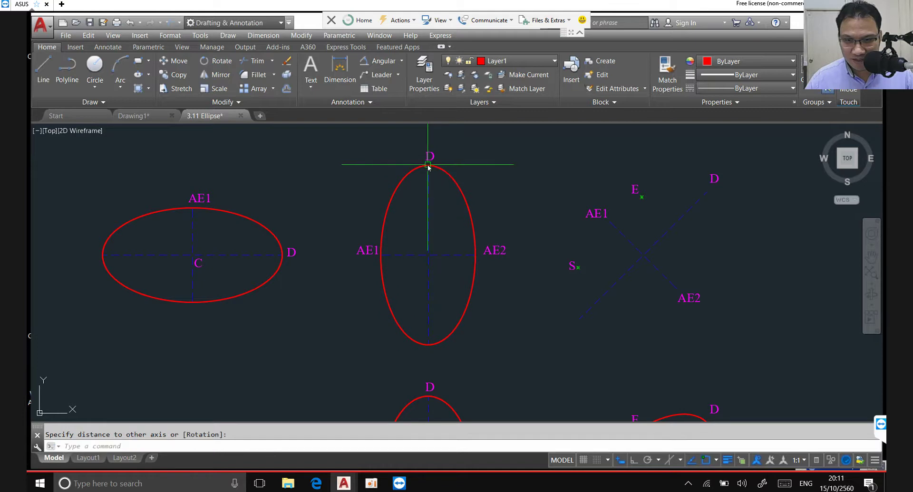
scroll(428, 164, "down", 3)
scroll(430, 176, "down", 1)
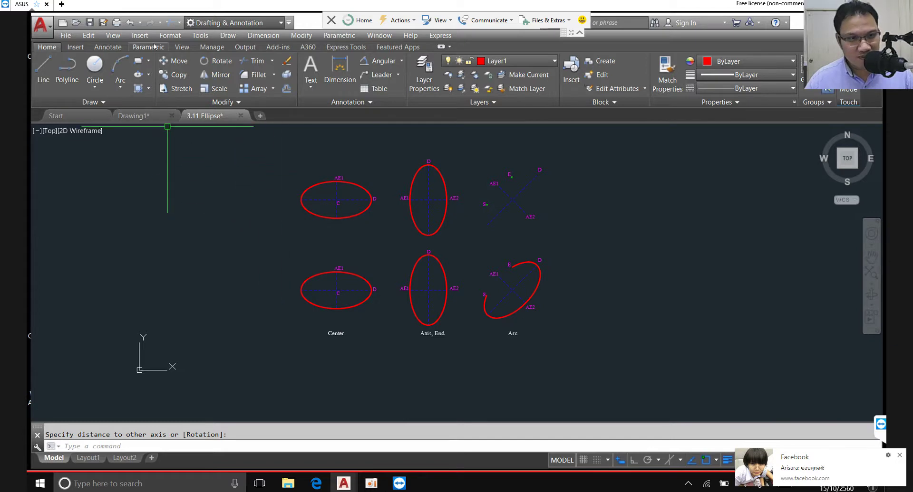
- Draw an elliptical arc on axis AE1–AE2 through D, from start point S to end point E
left_click(228, 36)
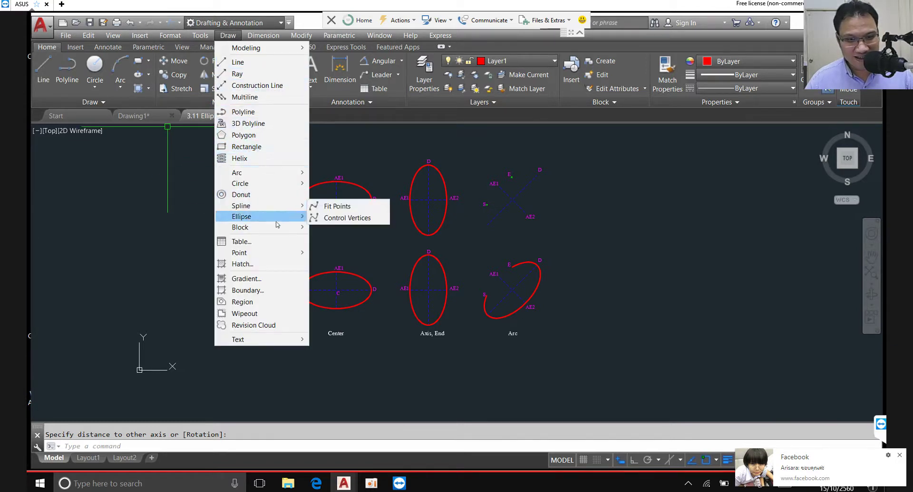
mouse_move(261, 217)
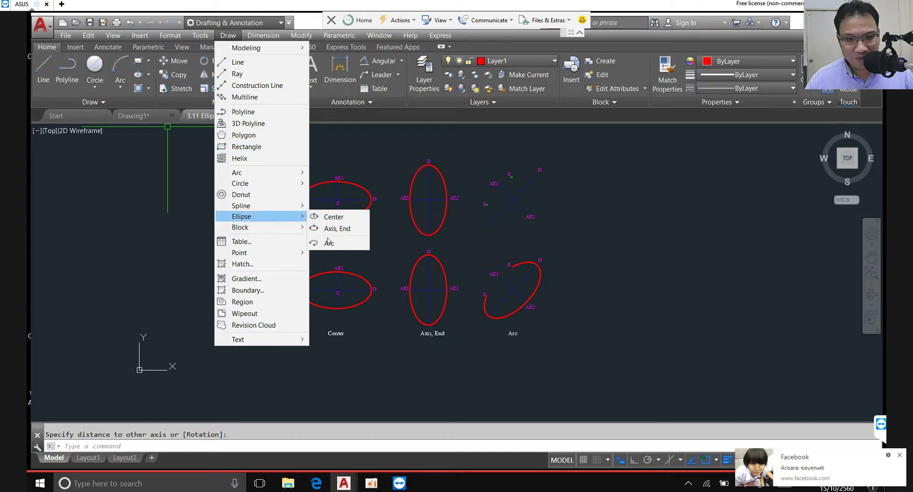
left_click(329, 248)
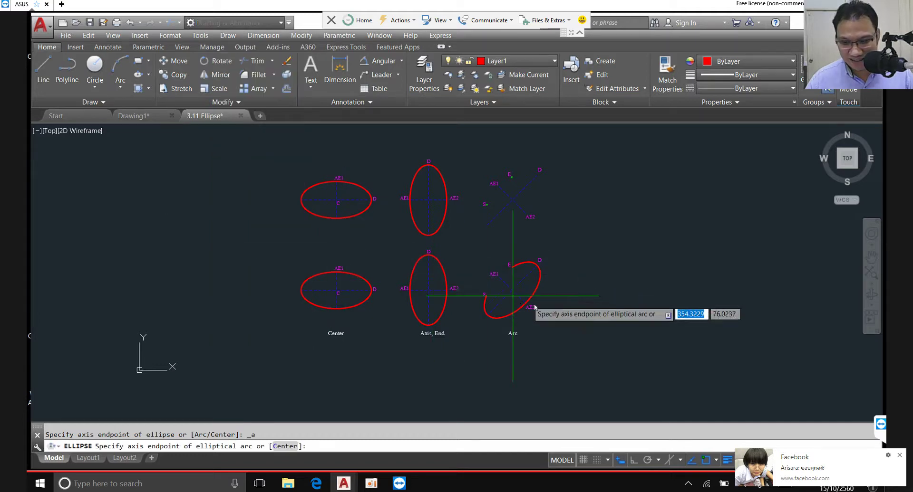
left_click(899, 456)
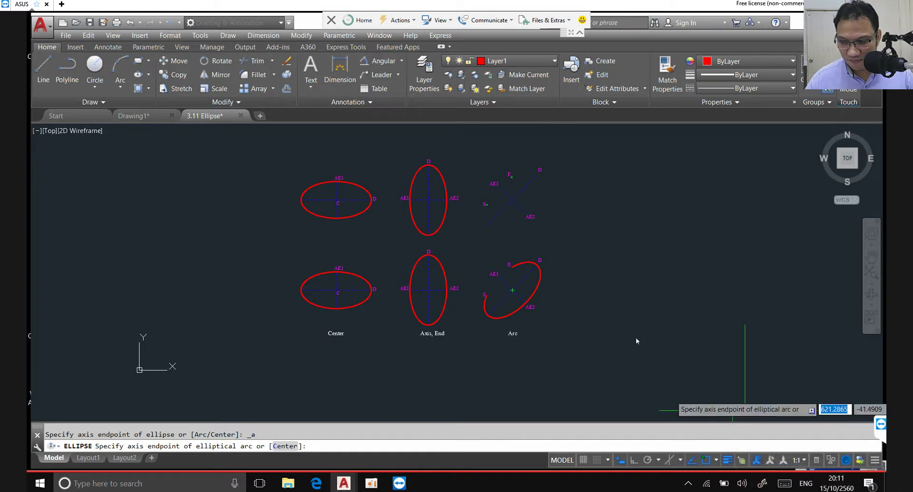
scroll(531, 191, "up", 2)
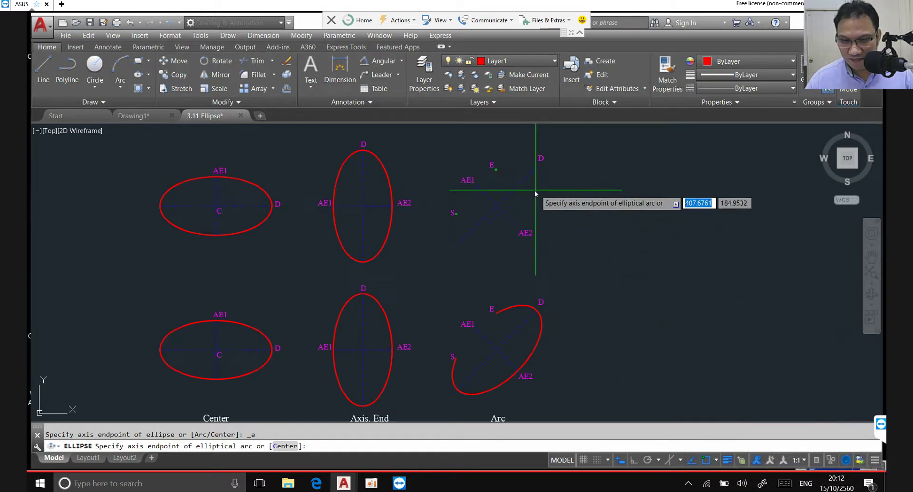
left_click(476, 185)
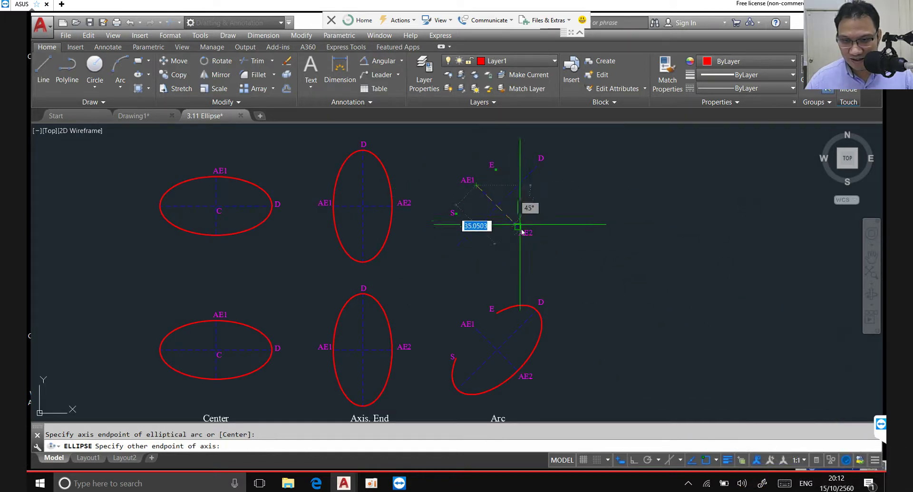
left_click(518, 228)
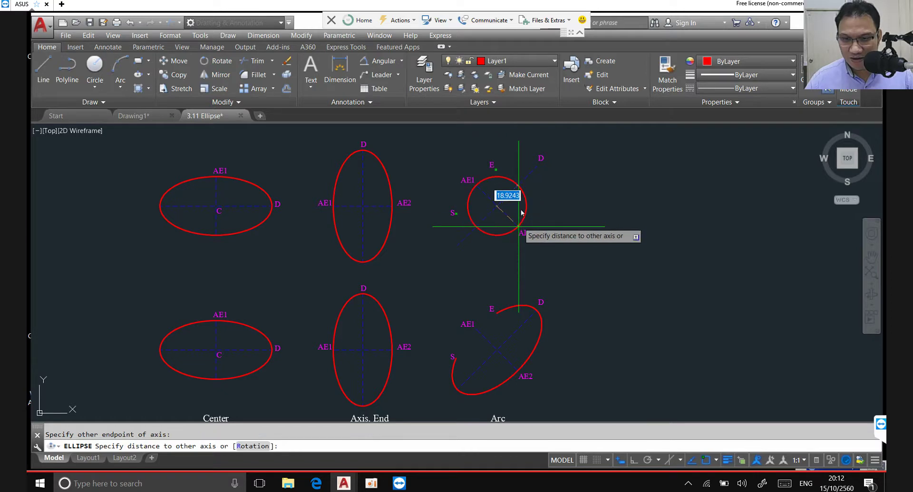
left_click(536, 172)
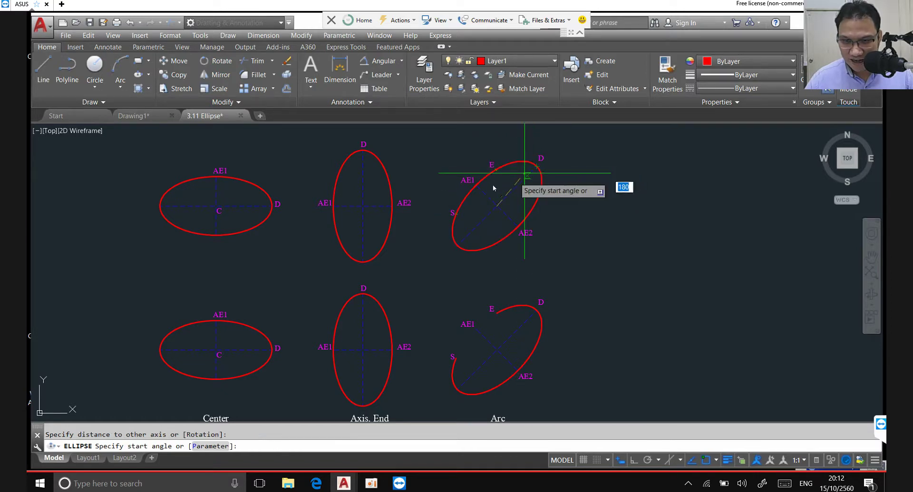
left_click(455, 216)
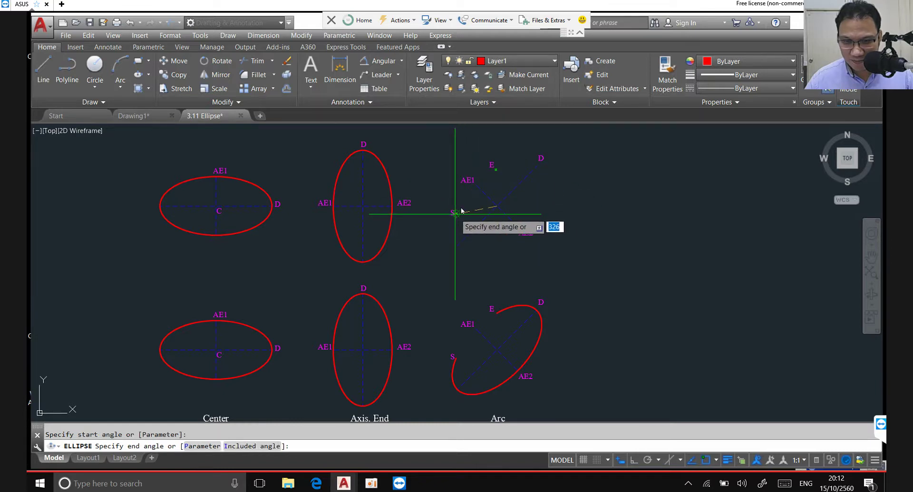
left_click(493, 174)
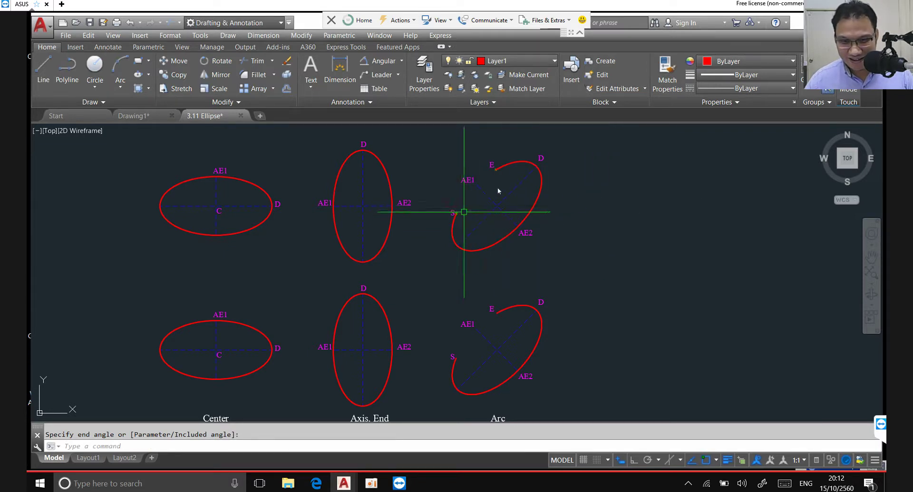
left_click(512, 167)
- Erase the top-right elliptical arc and the top-middle and top-left ellipses
left_click(512, 167)
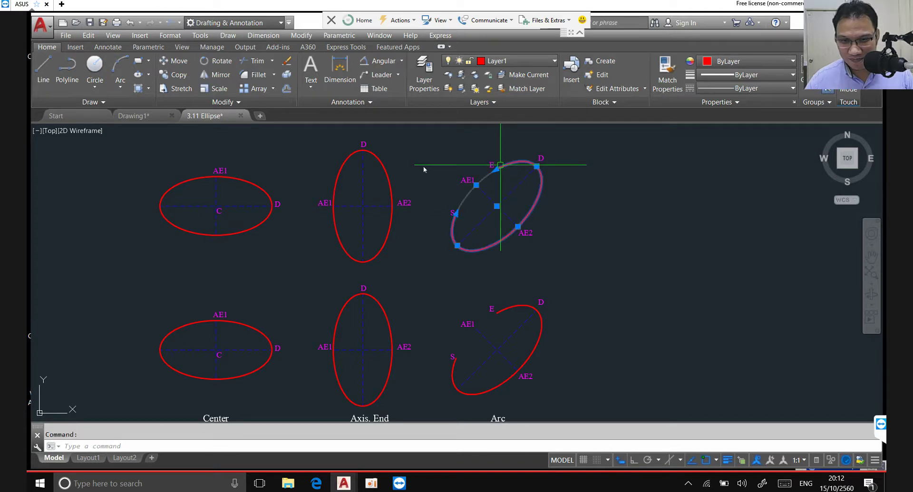
left_click(388, 167)
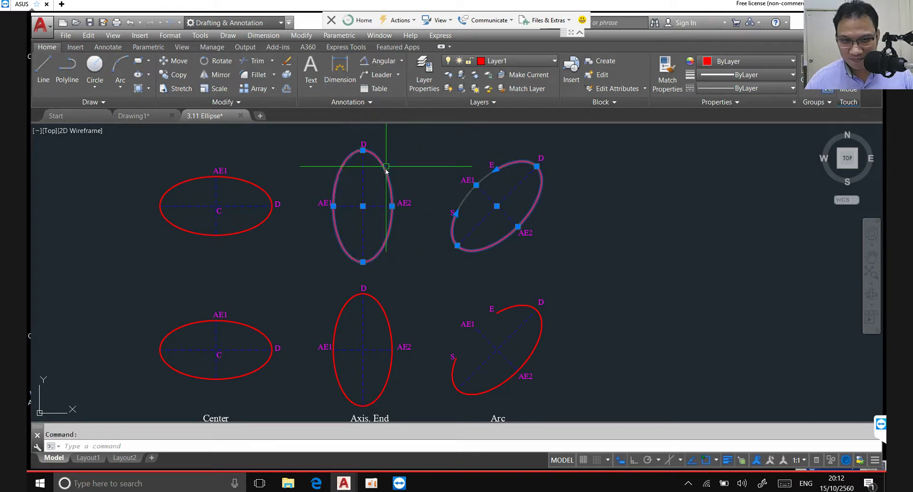
left_click(267, 190)
key("Delete")
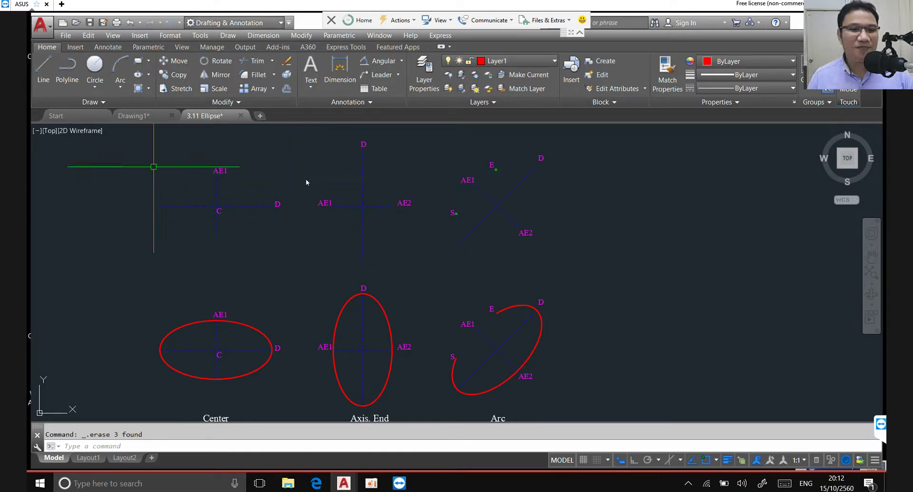
left_click(228, 35)
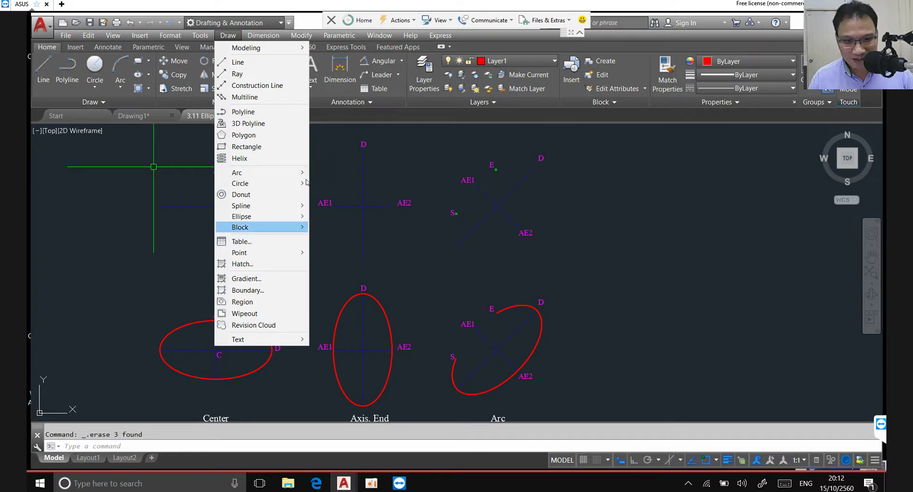
mouse_move(246, 216)
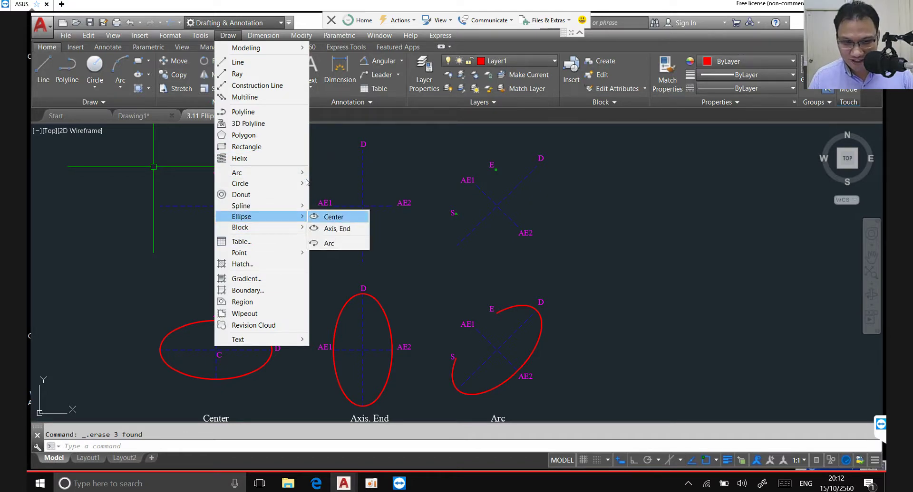
- Redraw the top-left ellipse centred at C, with axis end D and other axis reaching AE1
key("Return")
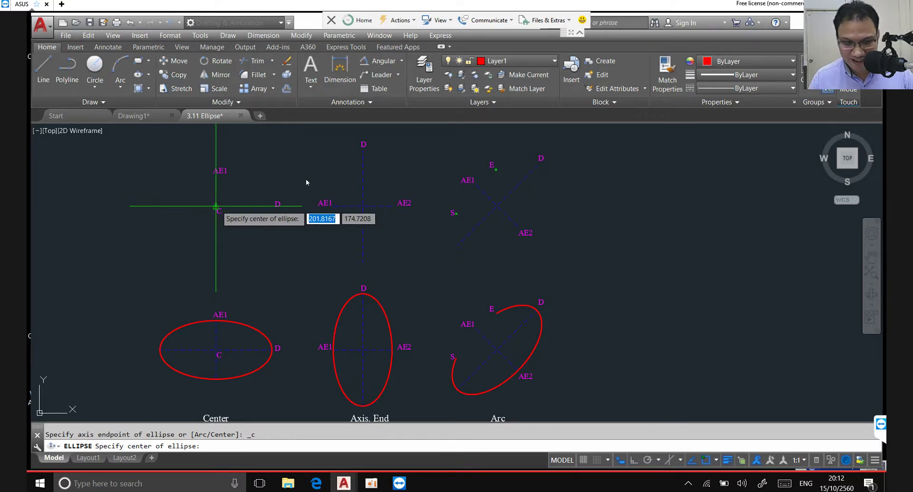
left_click(216, 206)
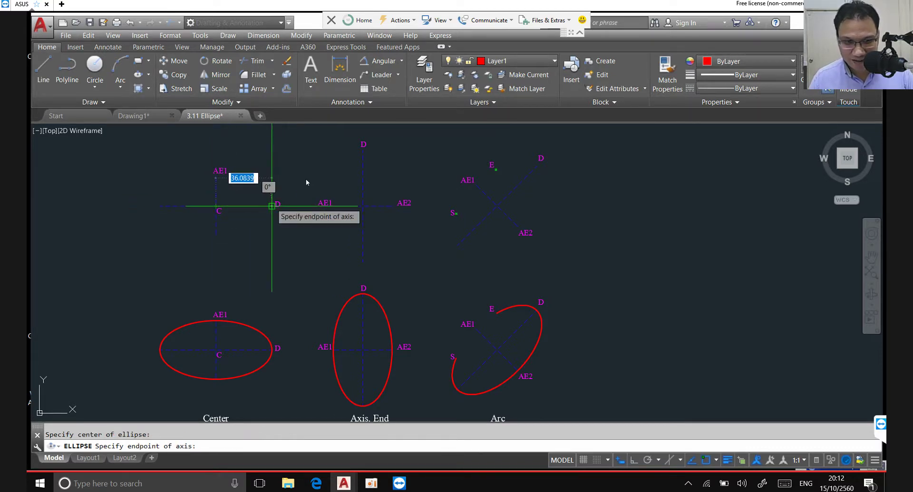
left_click(271, 207)
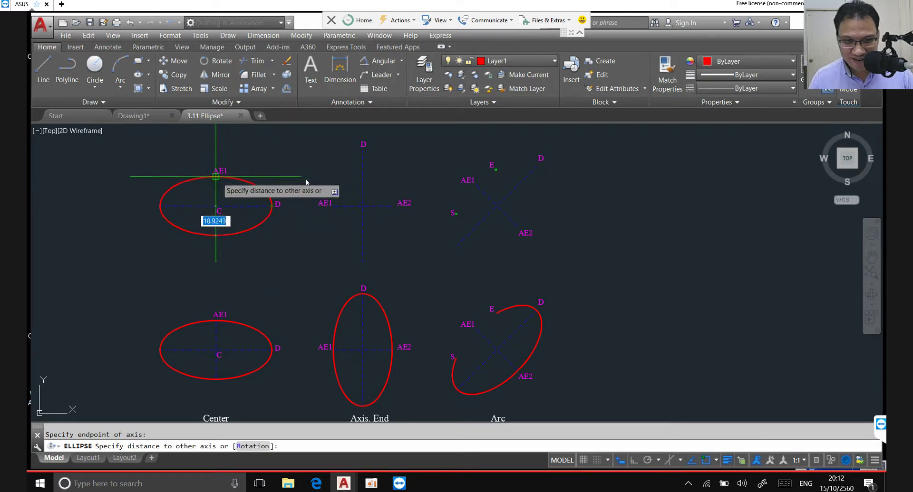
left_click(216, 177)
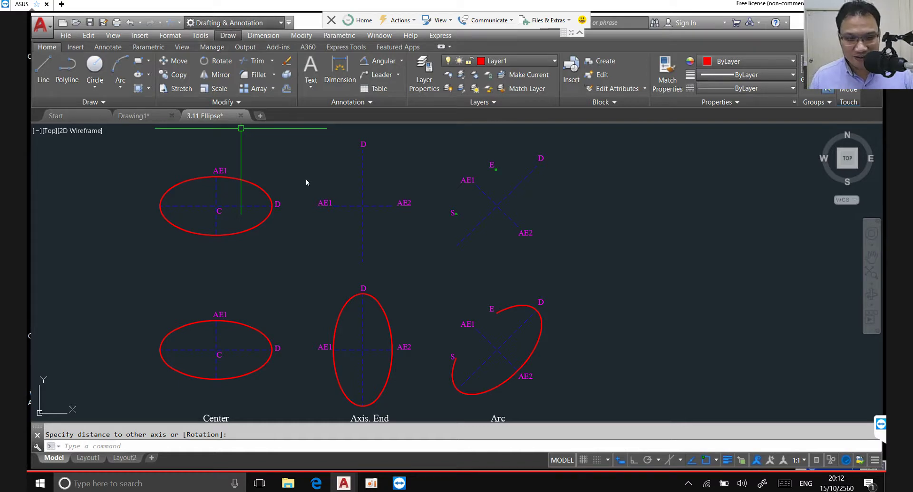
left_click(227, 35)
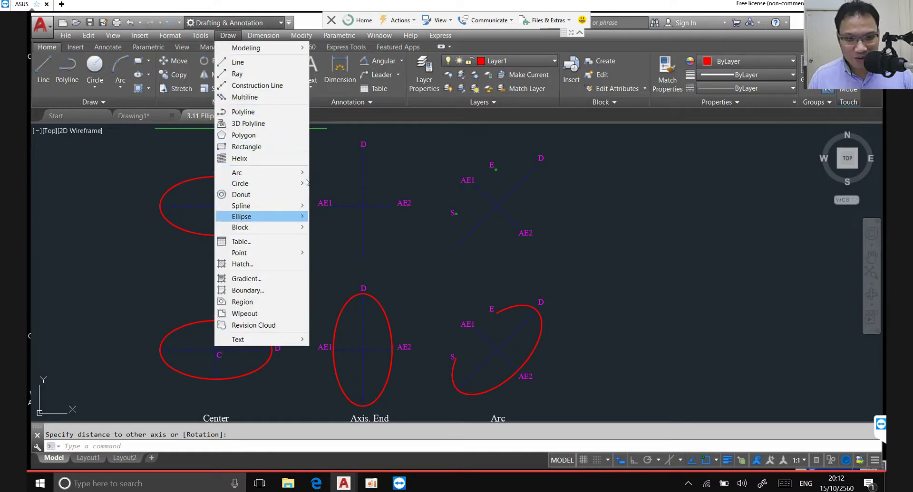
- Redraw the top-middle ellipse with axis endpoints AE1 and AE2, passing through D
key("Right")
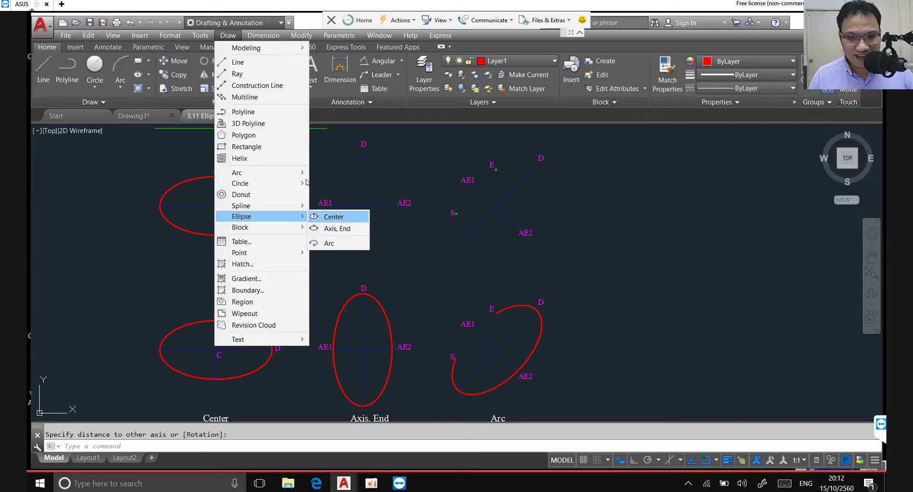
key("Down")
key("Return")
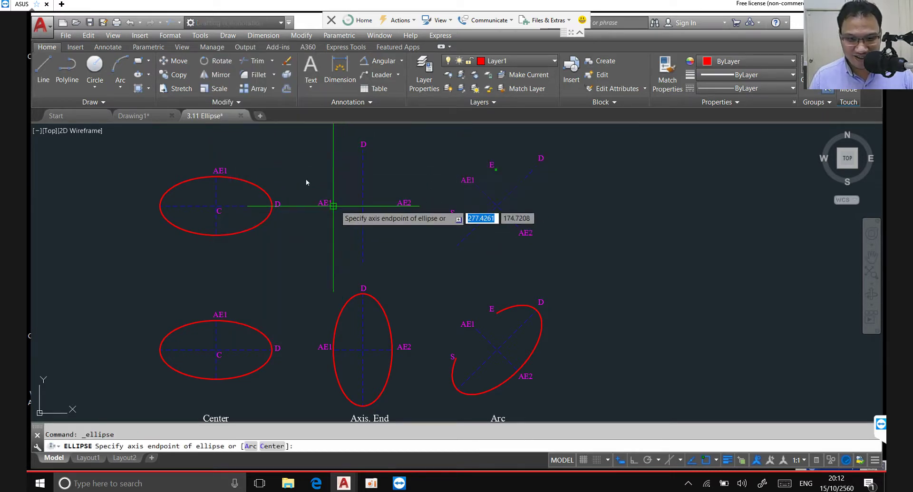
left_click(333, 206)
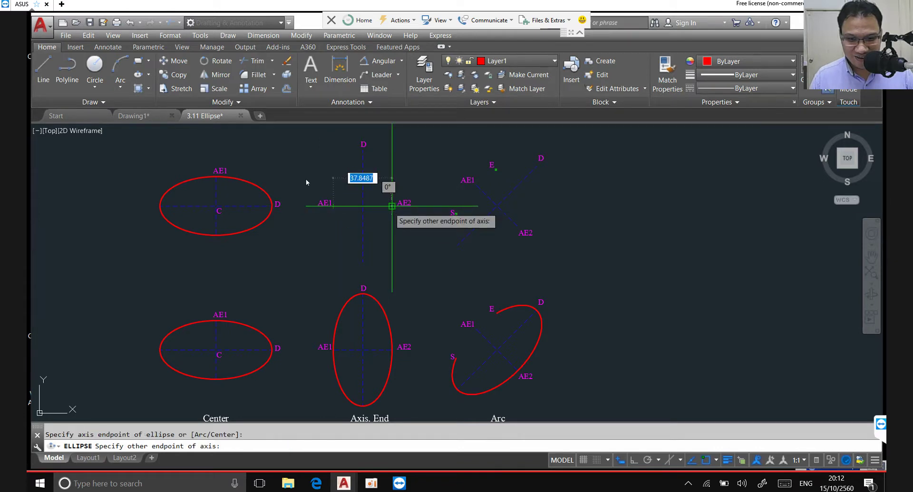
left_click(392, 206)
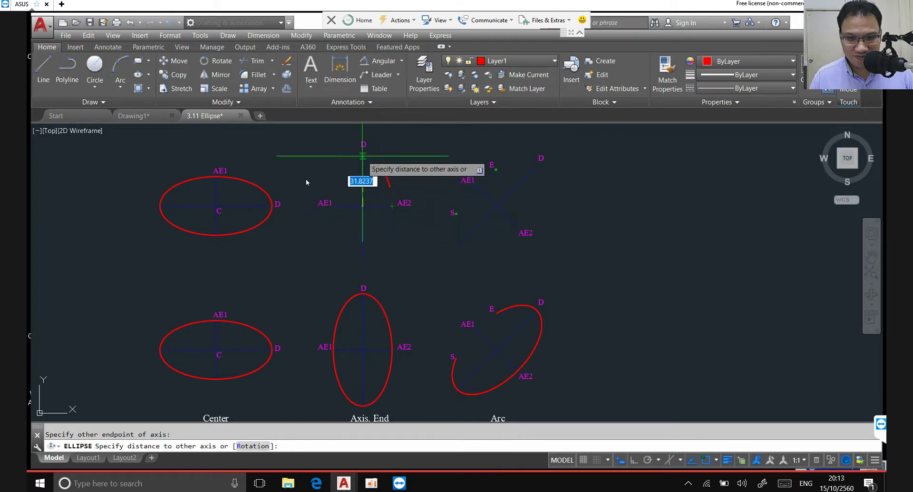
left_click(362, 154)
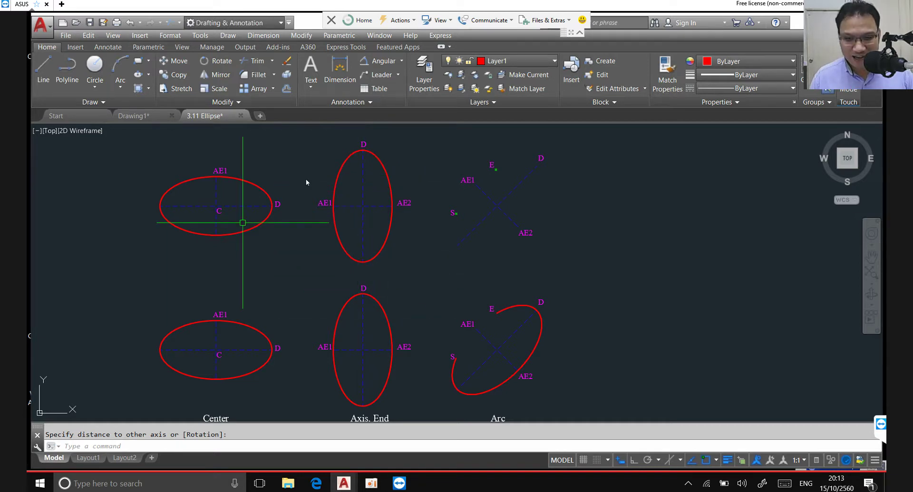
- Redraw the top-right elliptical arc on axis AE1–AE2 with distance D, from start S to end E
key("alt+d")
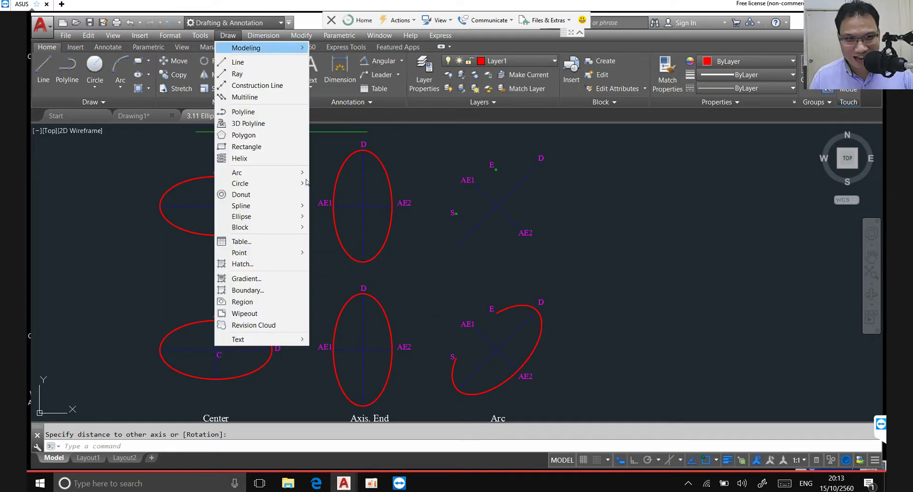
key("Down")
key("Down")
key("Down")
key("Down")
key("Down")
key("Down")
key("Right")
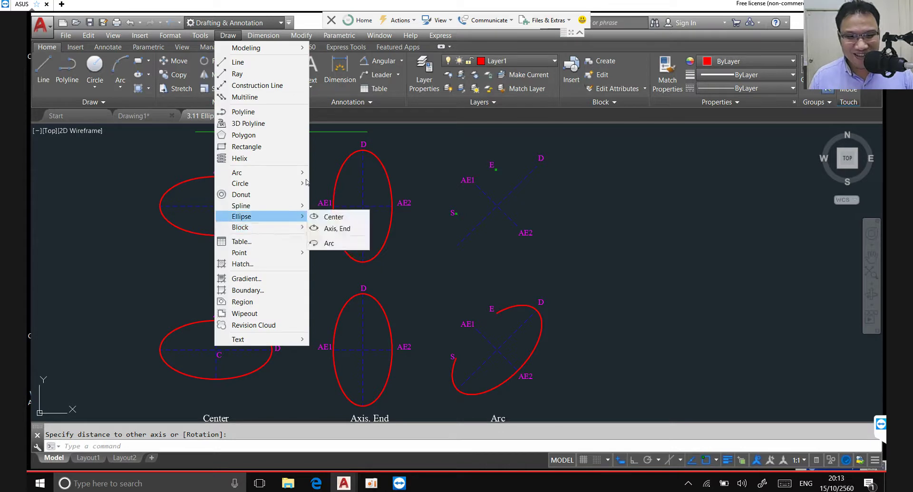
key("Down")
key("Down")
key("Return")
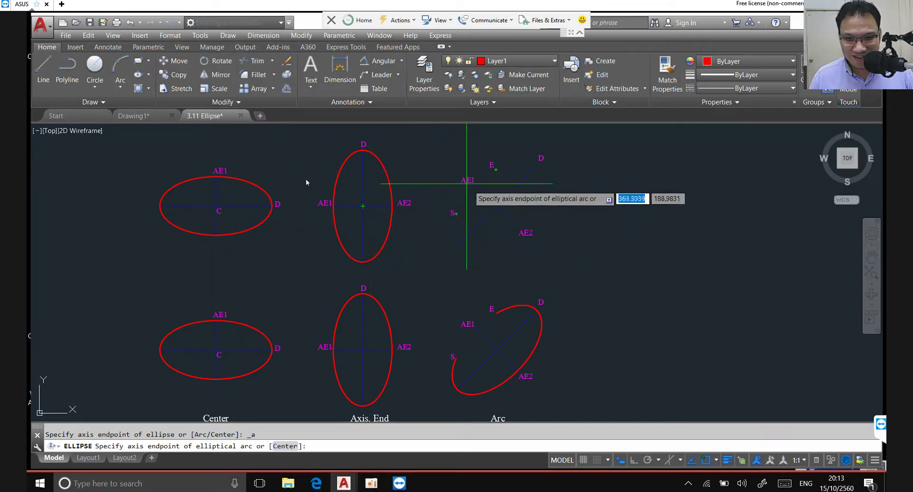
left_click(476, 185)
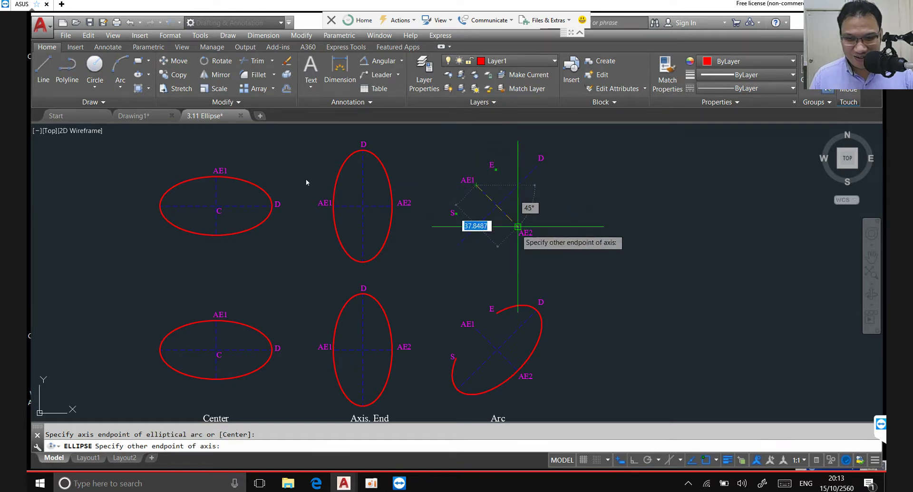
left_click(517, 227)
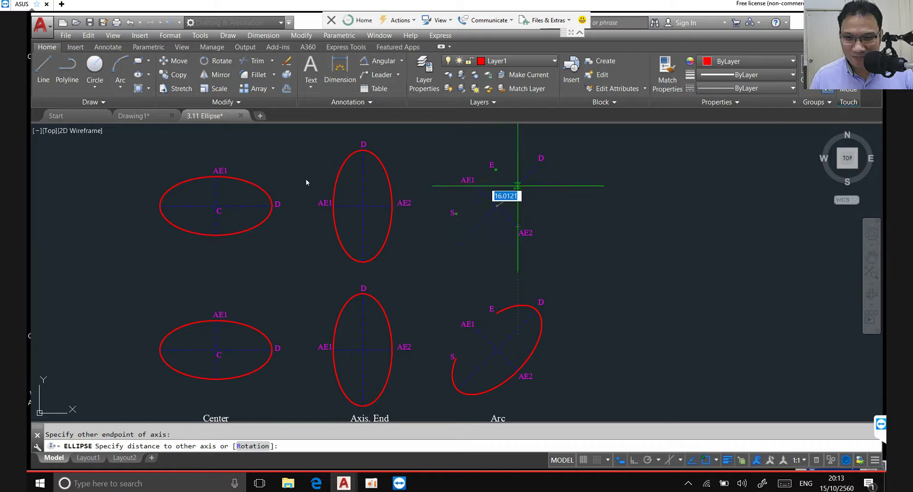
left_click(536, 166)
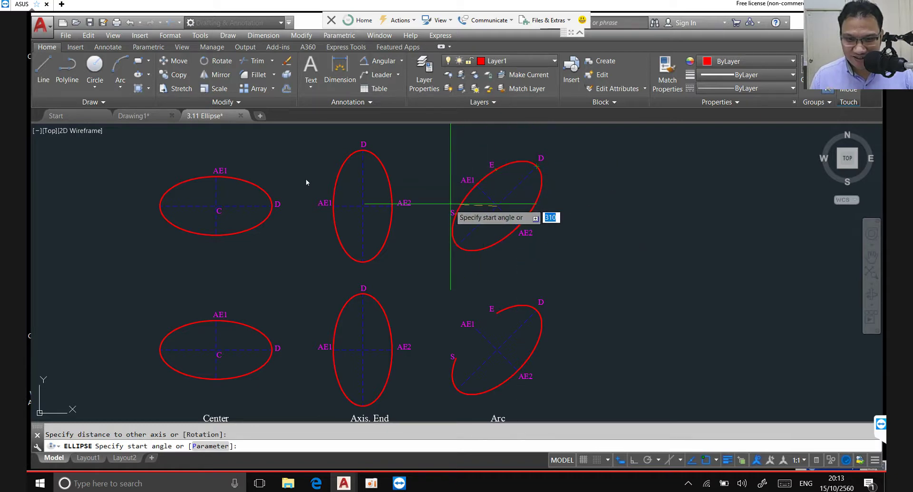
left_click(454, 213)
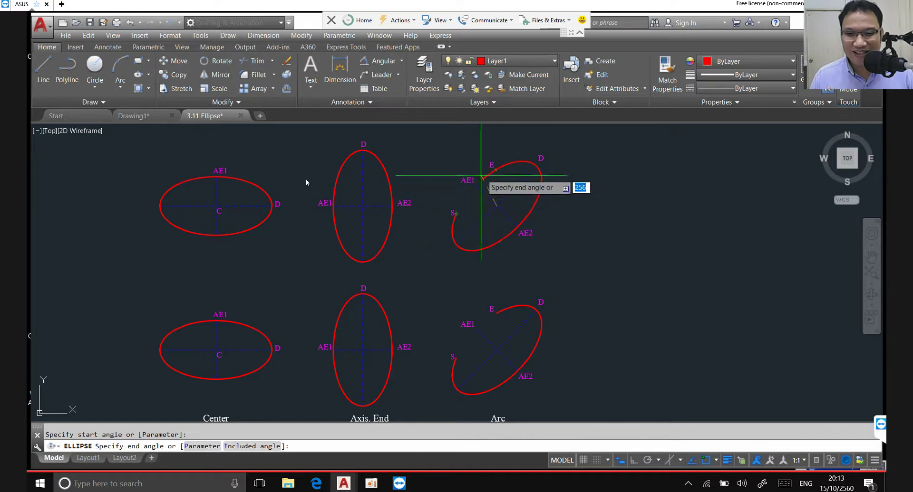
left_click(495, 169)
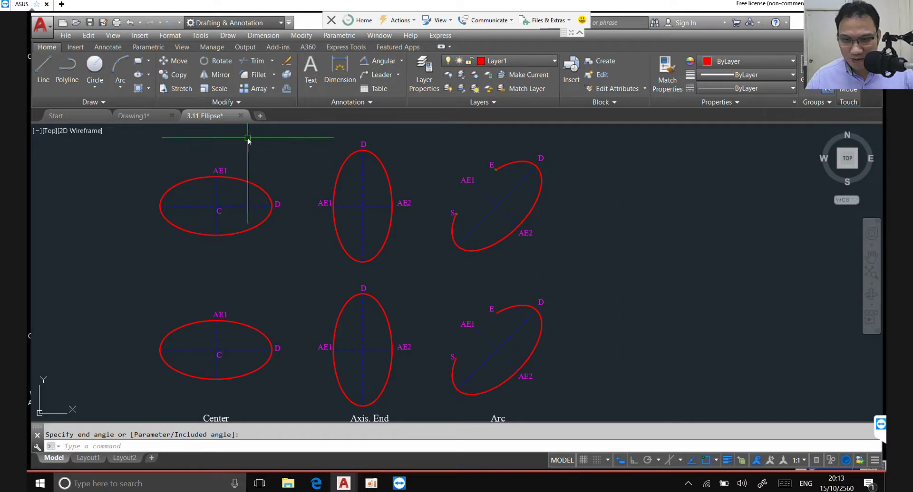
- Erase all six example ellipses and labels (45 objects), then switch on isometric drafting
scroll(249, 138, "down", 2)
middle_click_drag(393, 207, 462, 238)
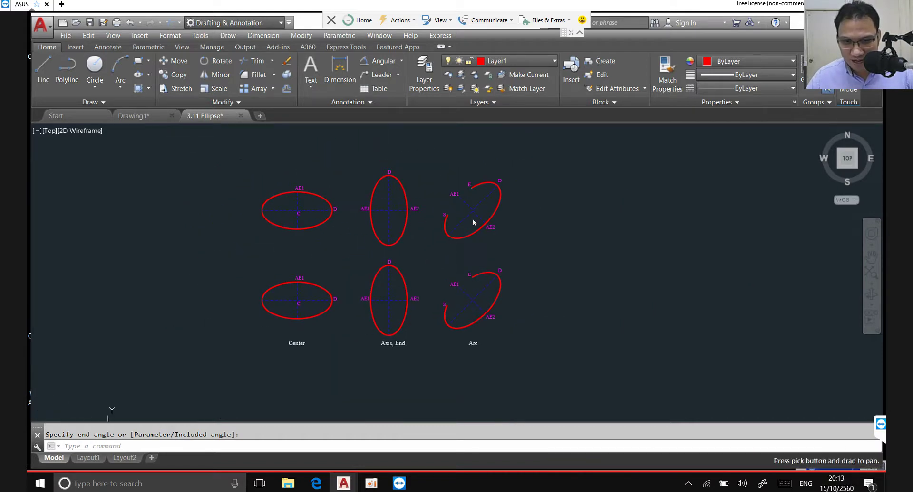
left_click(554, 153)
left_click(244, 359)
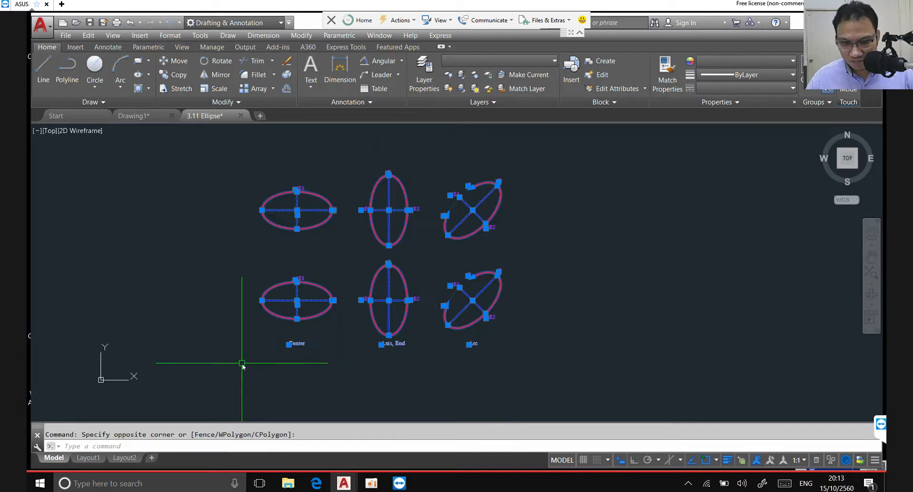
key("Delete")
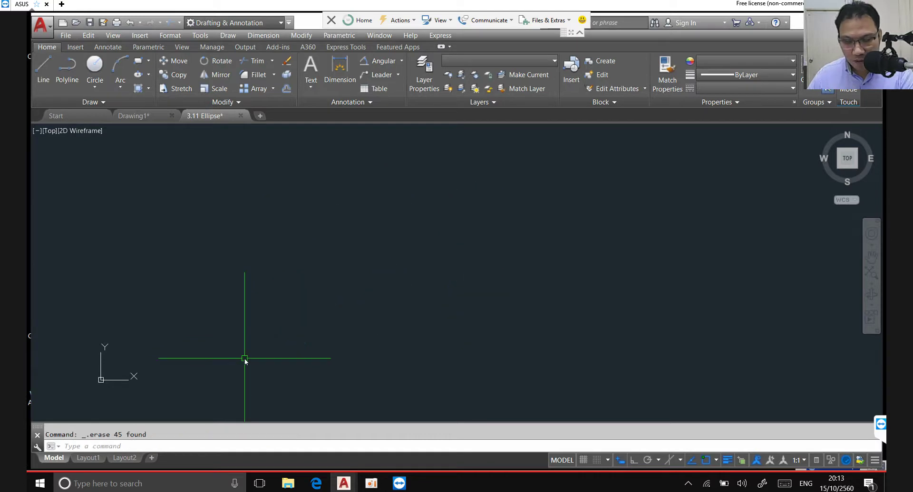
left_click(669, 462)
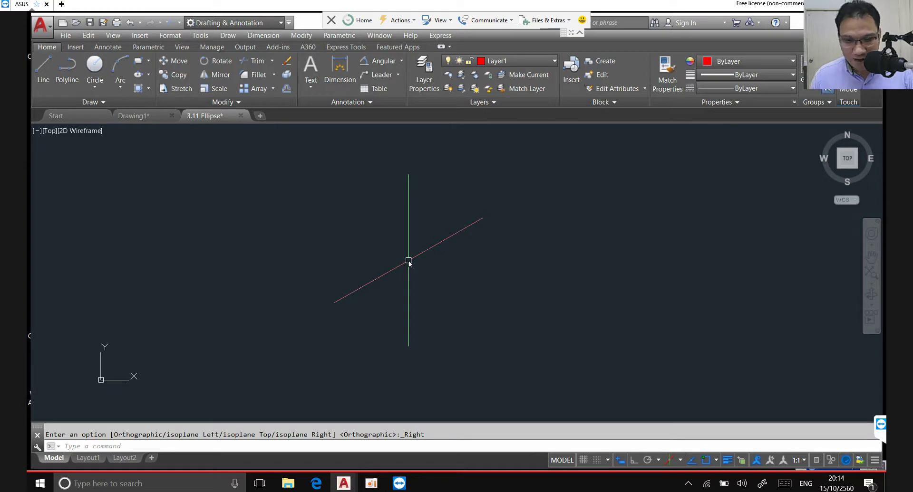
- Cycle the isoplane from Left to Top and turn Ortho mode on
key("F5")
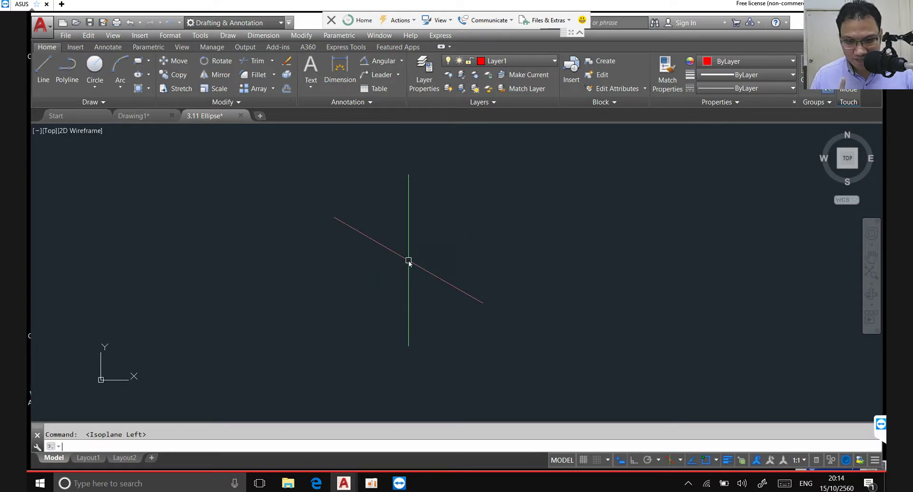
key("F5")
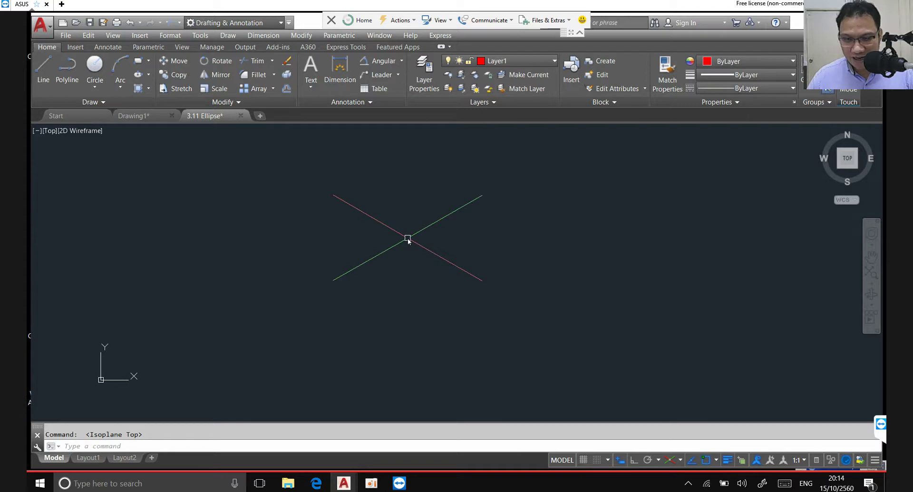
key("F8")
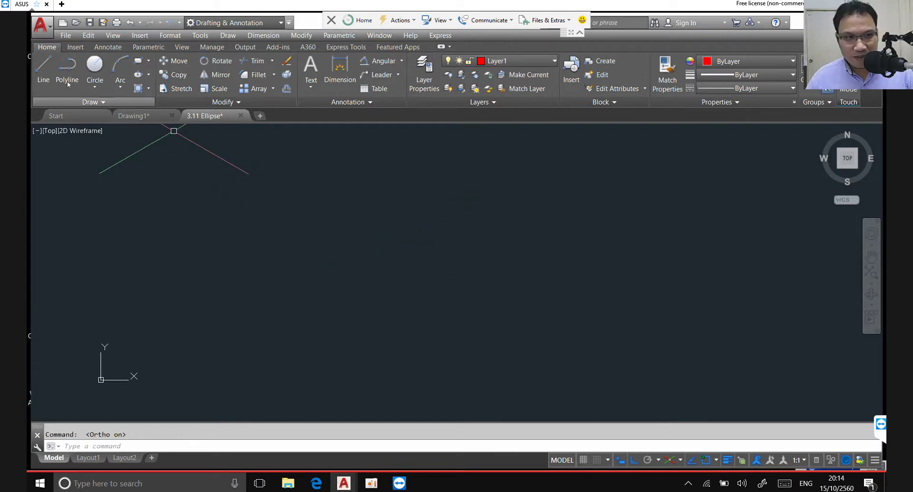
- Draw the cube's top face as four 100-unit isometric line edges
left_click(43, 69)
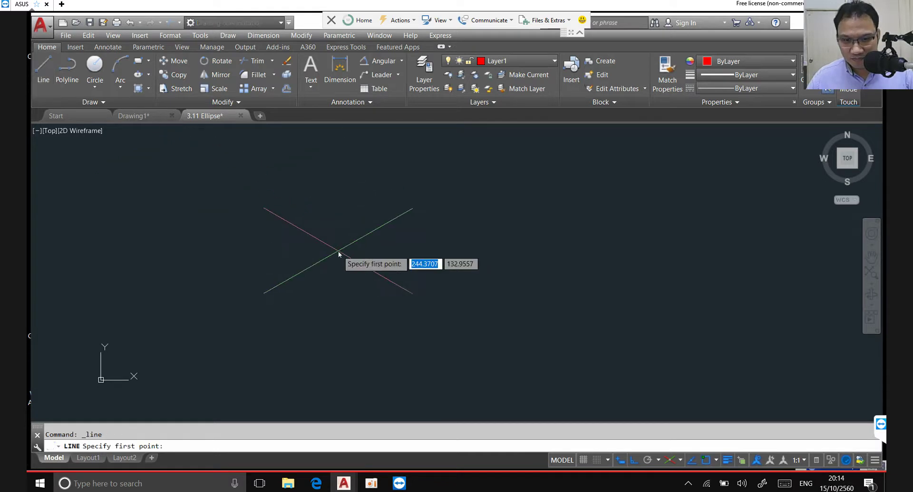
left_click(332, 257)
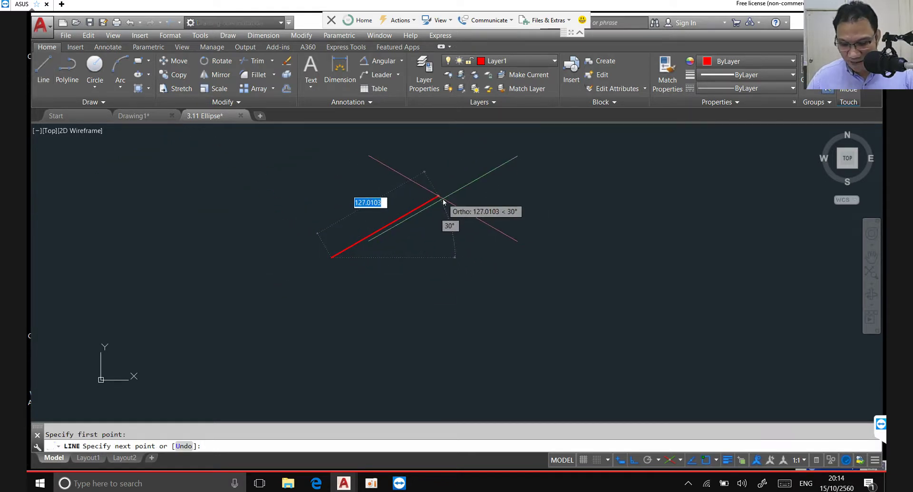
type("100")
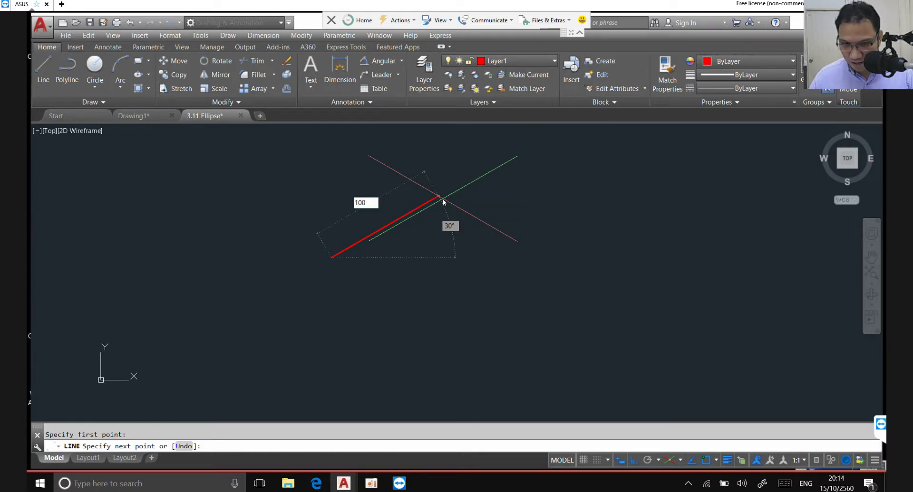
key("Return")
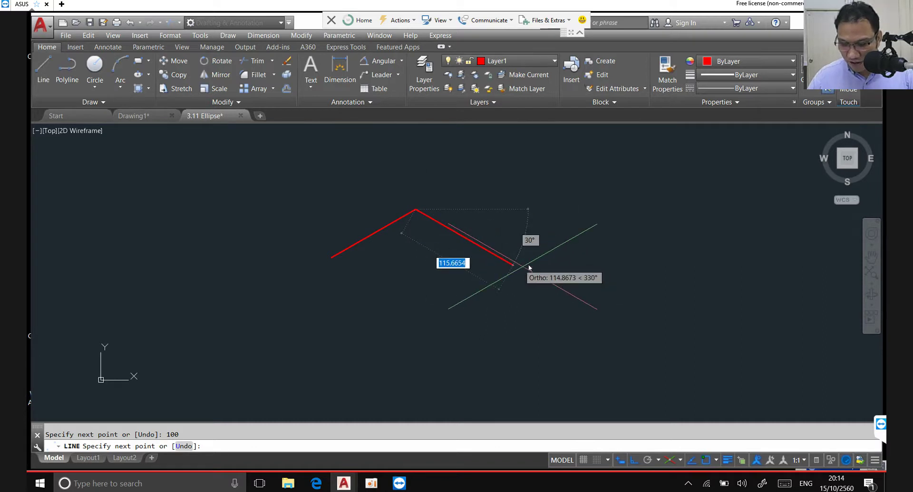
type("100")
key("Return")
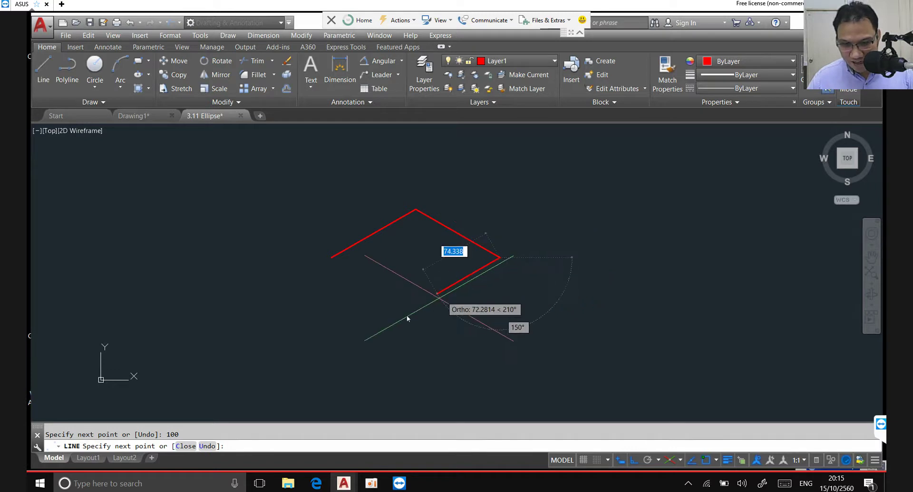
type("1")
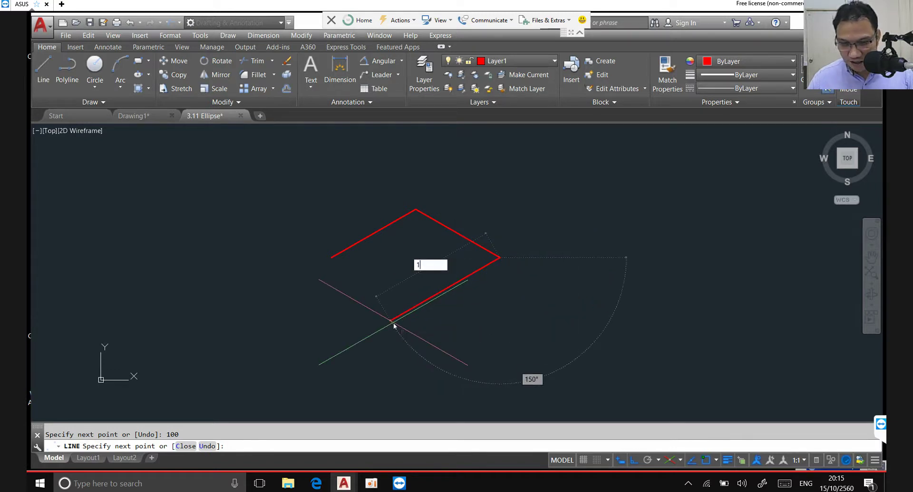
type("00")
key("Return")
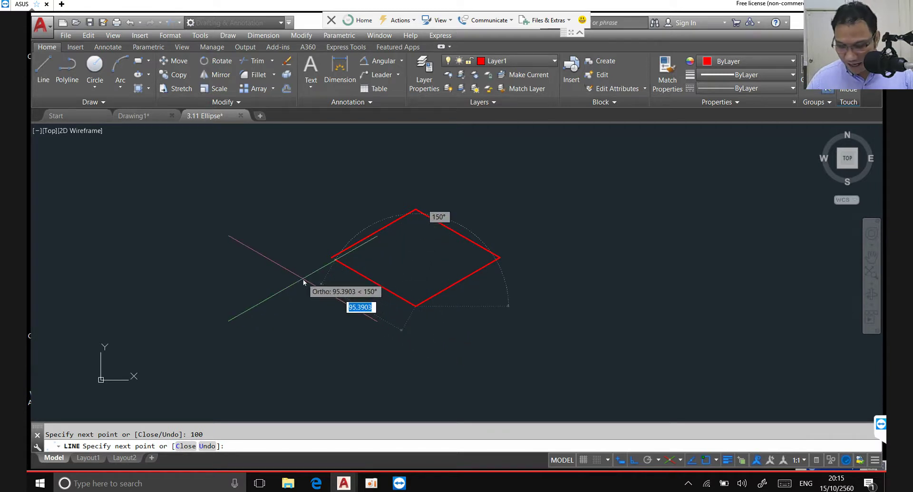
type("100")
key("Return")
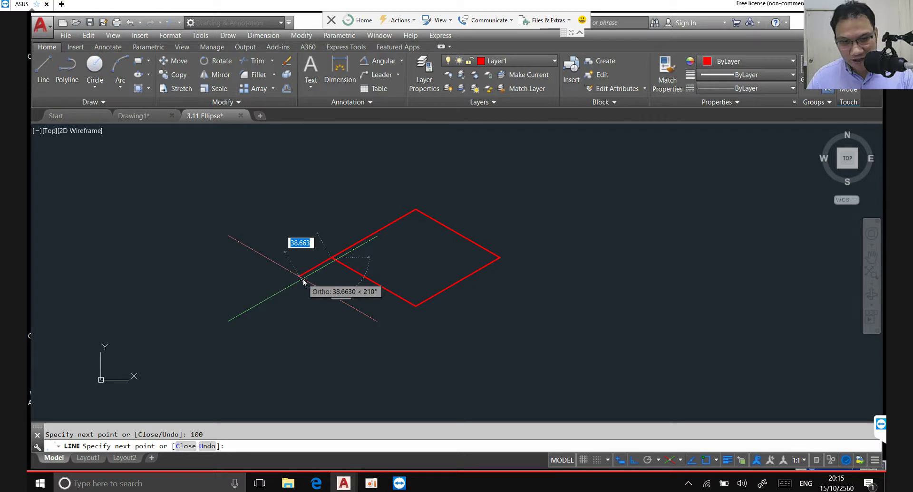
- Add the 100-unit left vertical, bottom-left, bottom-right and right vertical edges, closing the hexagon outline
key("F5")
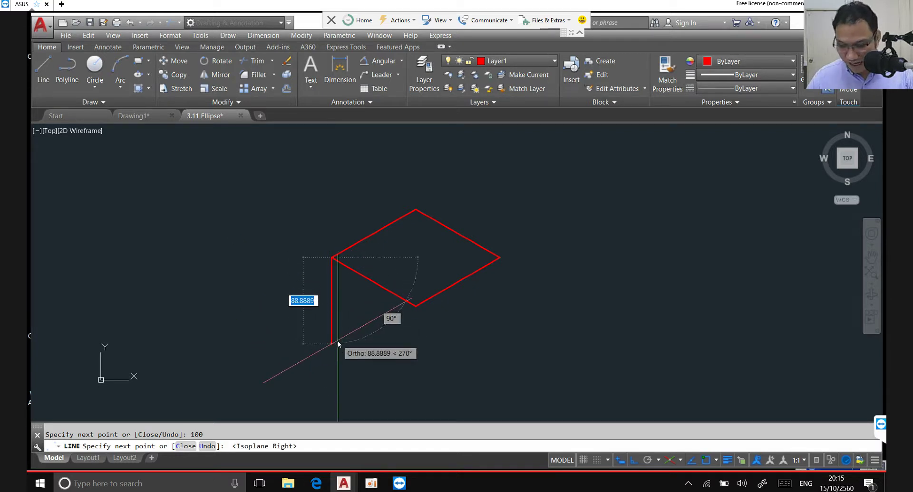
type("100")
key("Return")
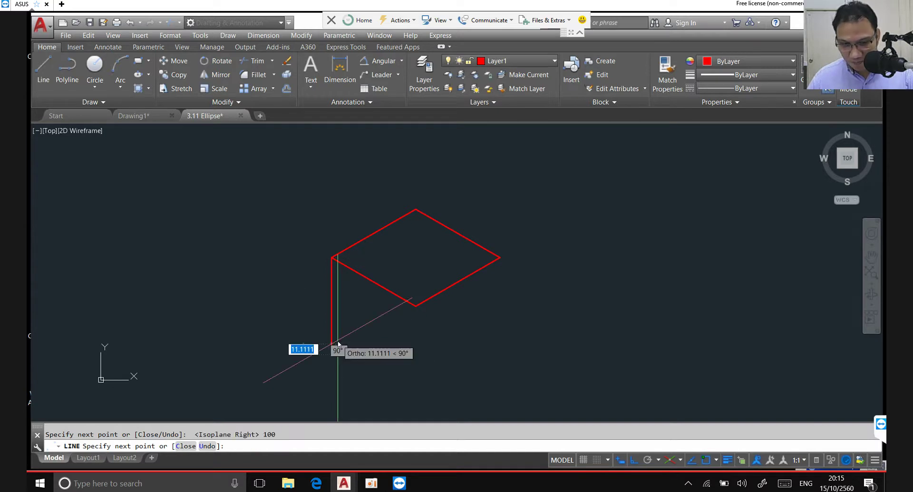
key("F5")
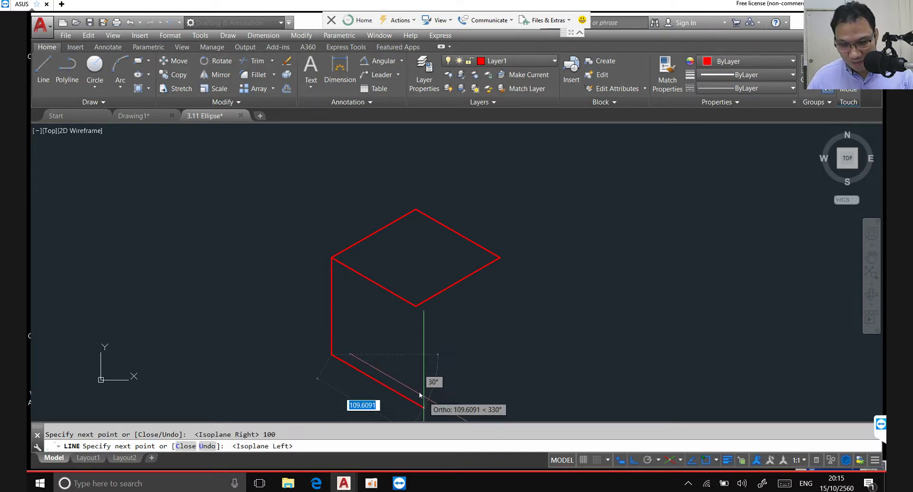
type("100")
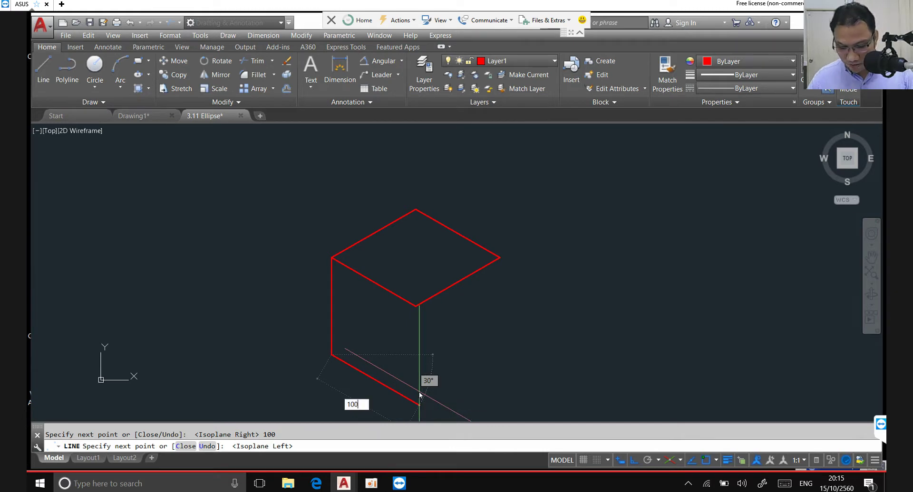
key("Return")
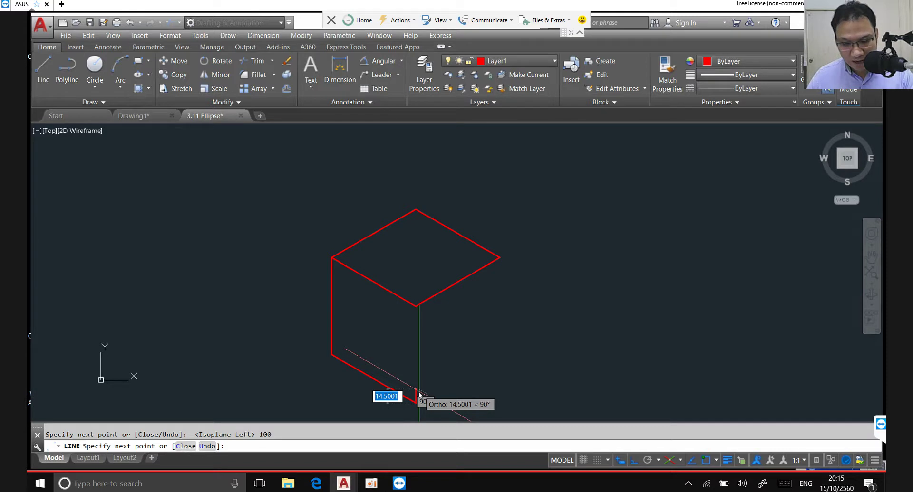
key("F5")
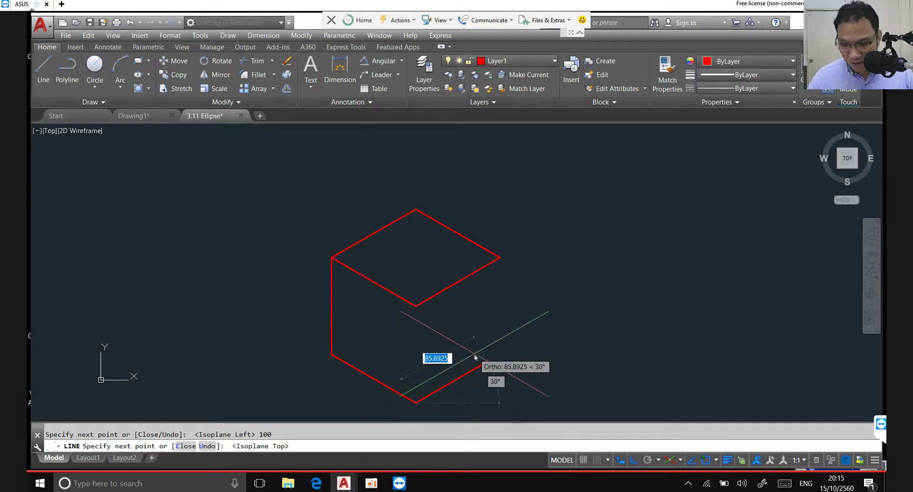
type("10")
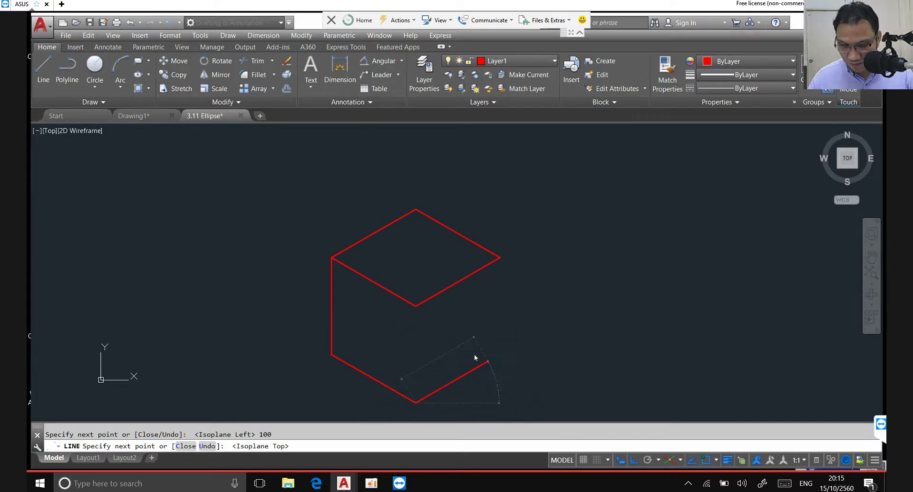
key("Return")
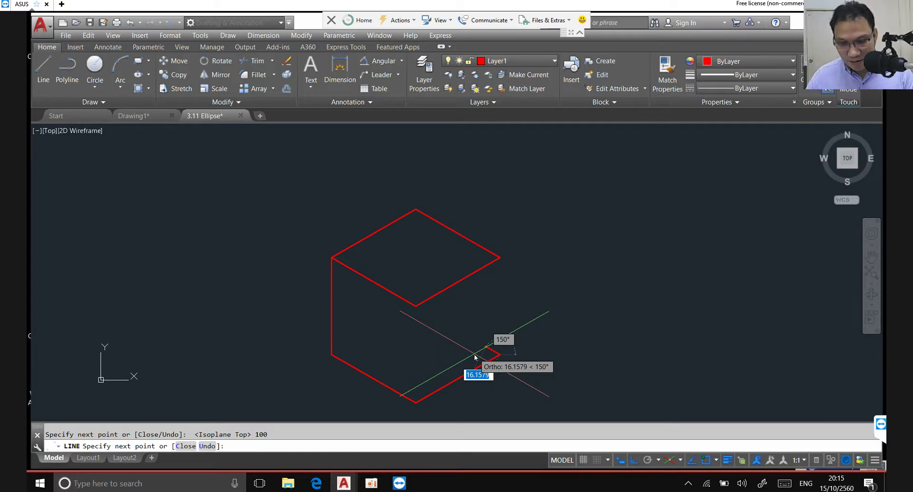
key("F5")
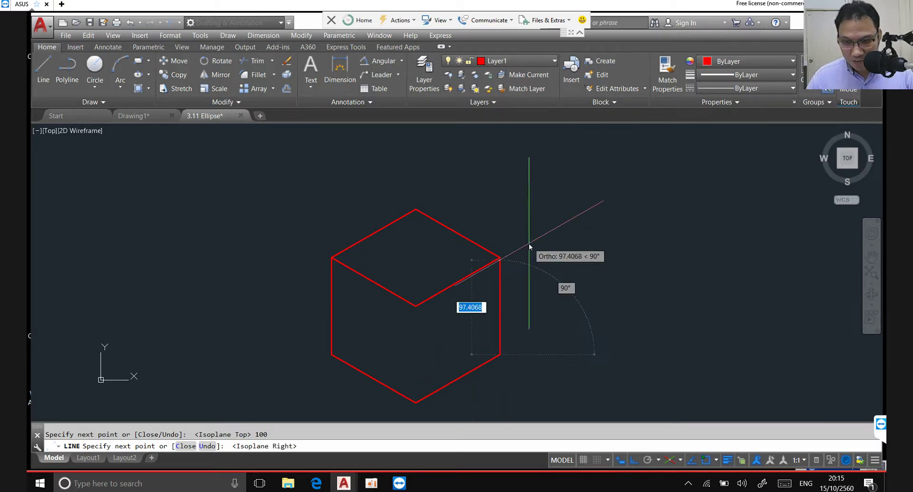
type("100")
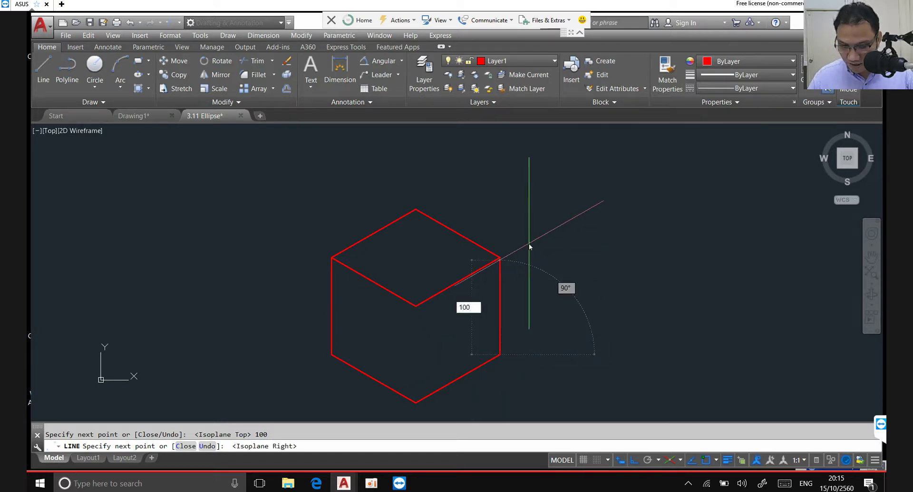
key("Return")
key("Return")
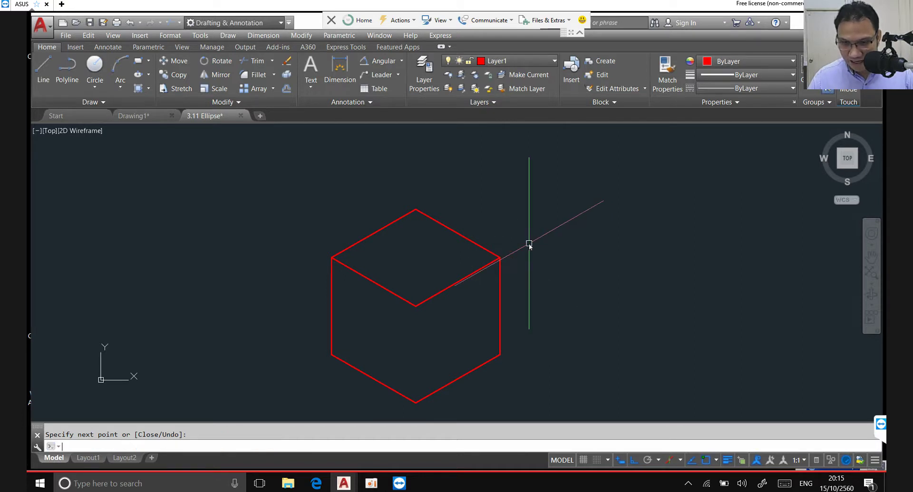
key("Return")
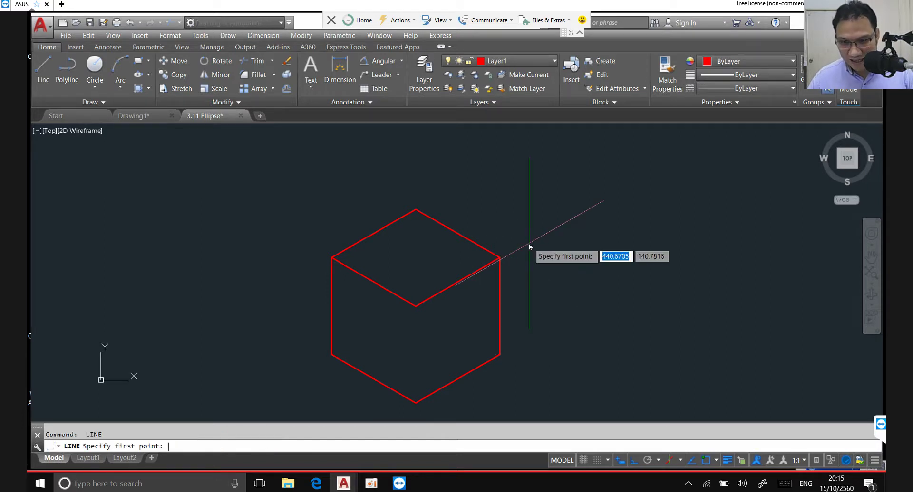
- Draw the cube's front vertical edge from the centre vertex down to the bottom vertex
left_click(416, 306)
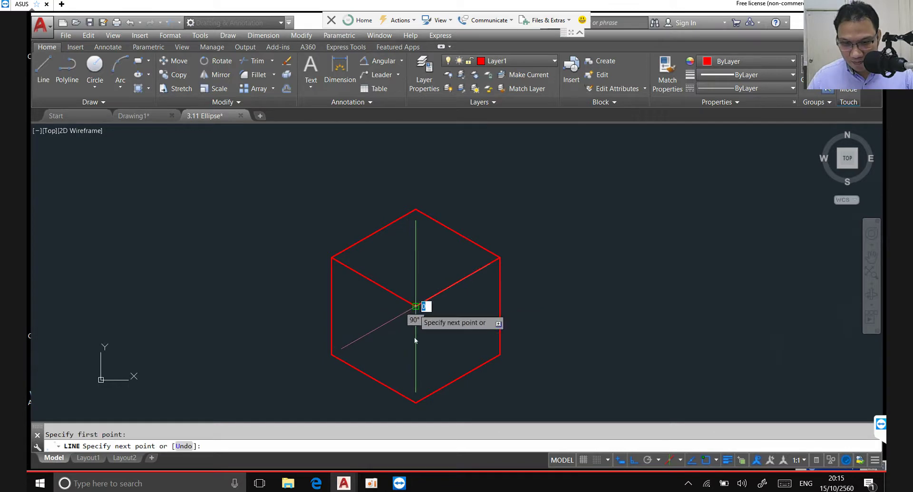
left_click(415, 403)
key("Escape")
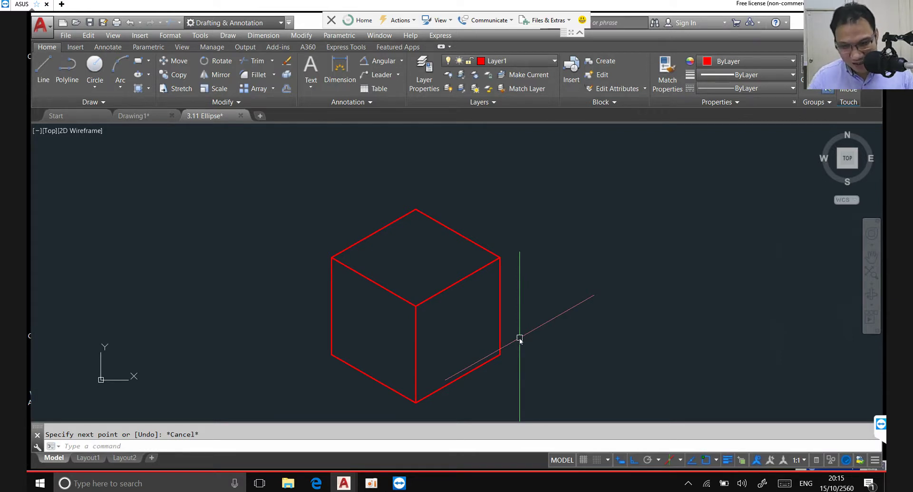
middle_click_drag(446, 290, 445, 266)
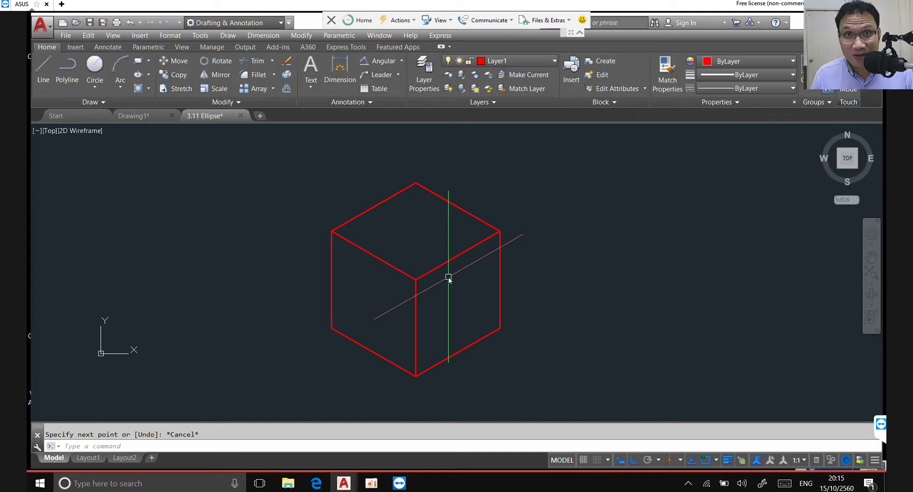
key("Return")
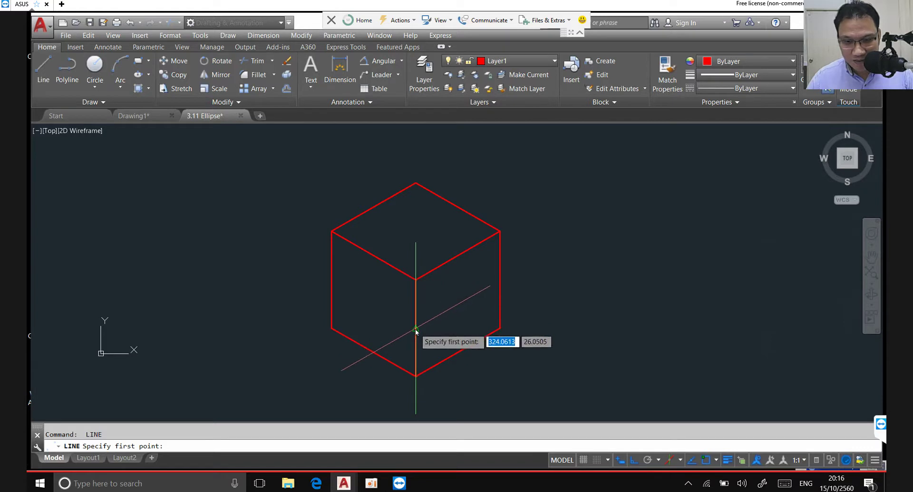
- Draw midpoint-to-midpoint centre lines across the cube's right, top and left faces
left_click(415, 329)
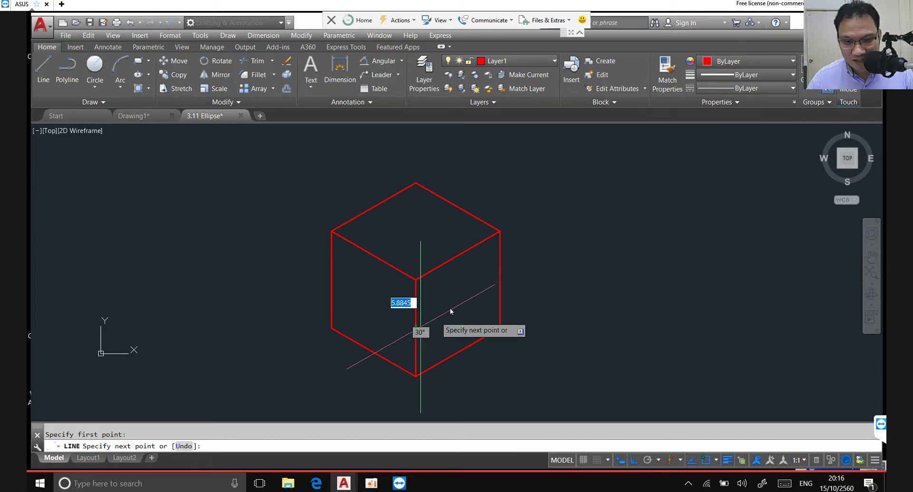
left_click(500, 283)
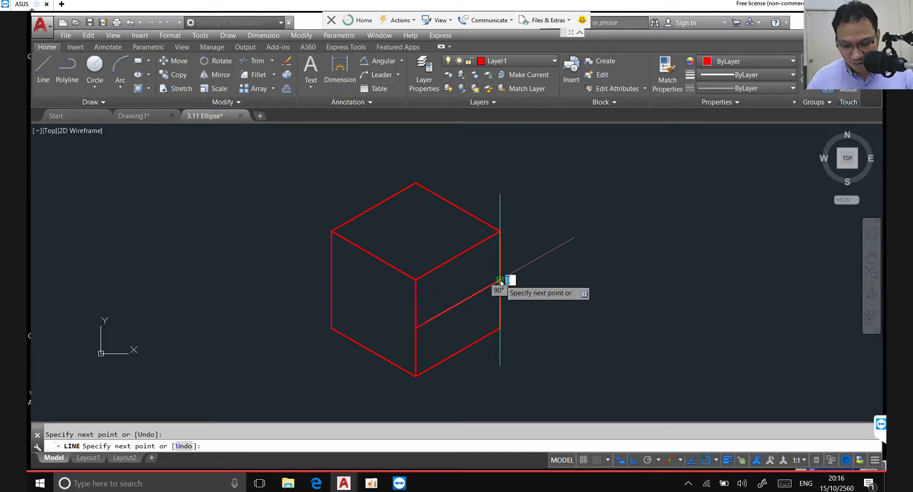
key("Return")
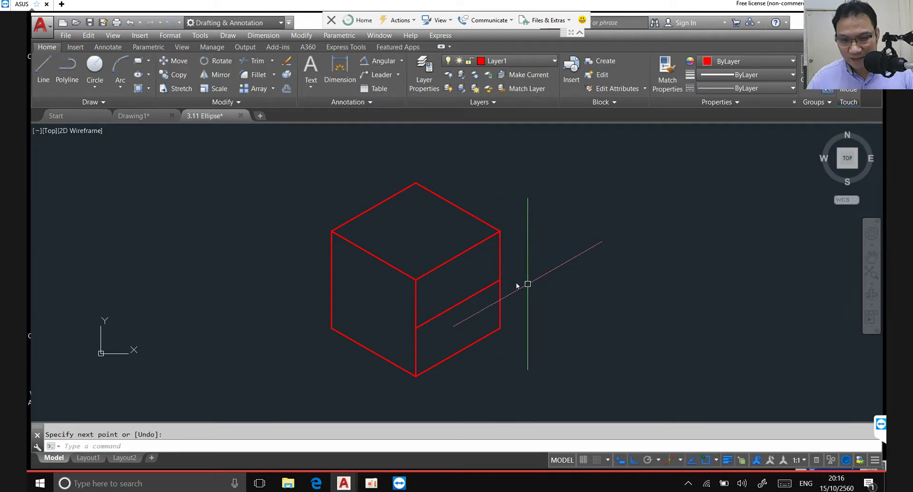
key("Return")
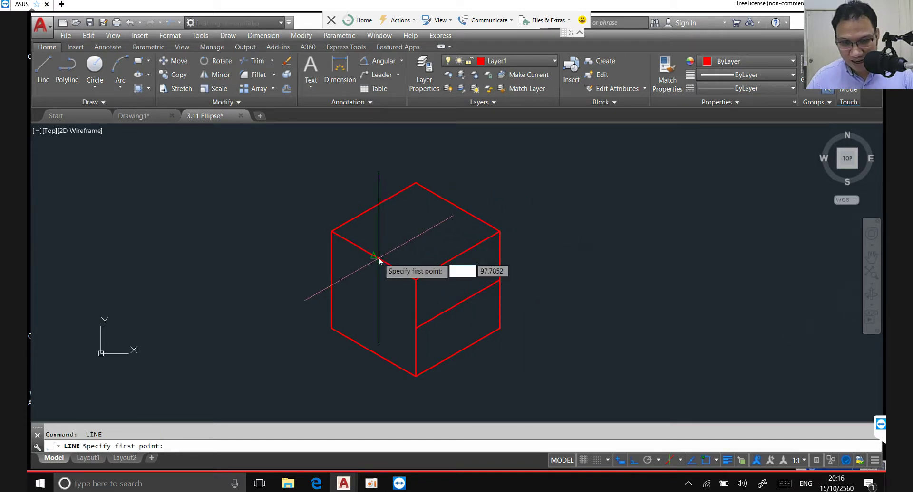
left_click(379, 261)
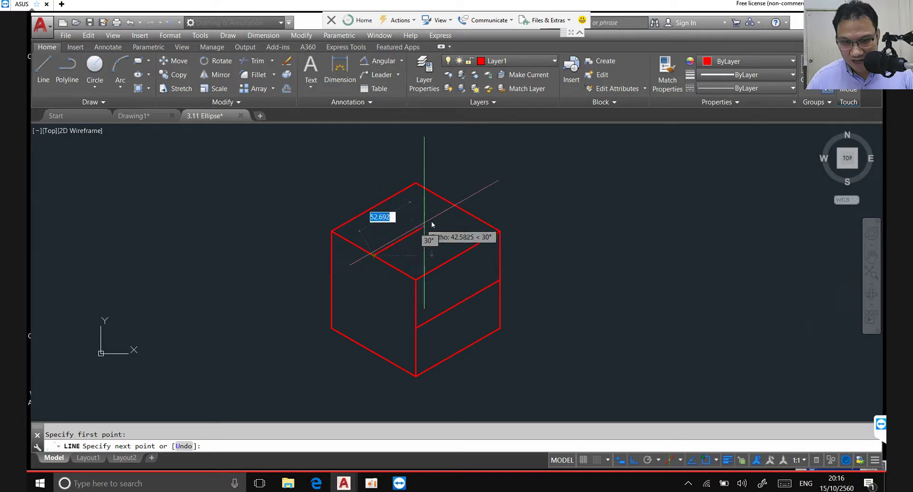
left_click(460, 208)
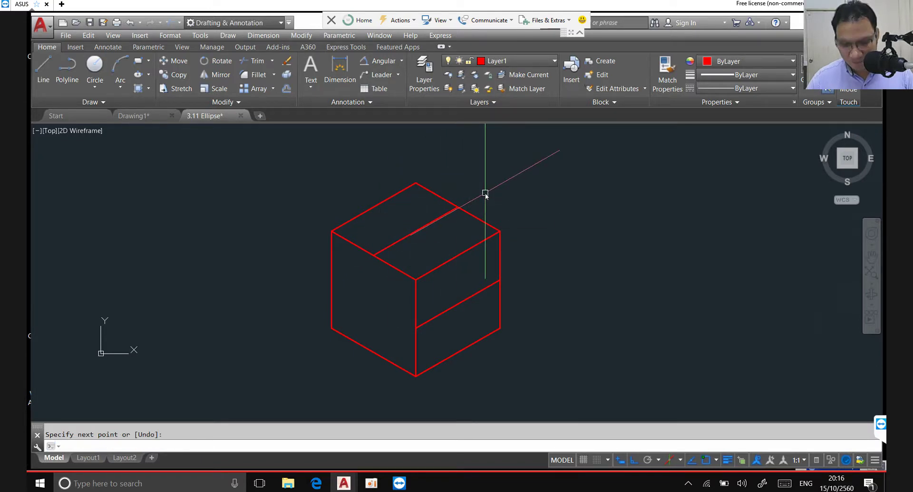
key("Return")
key("F5")
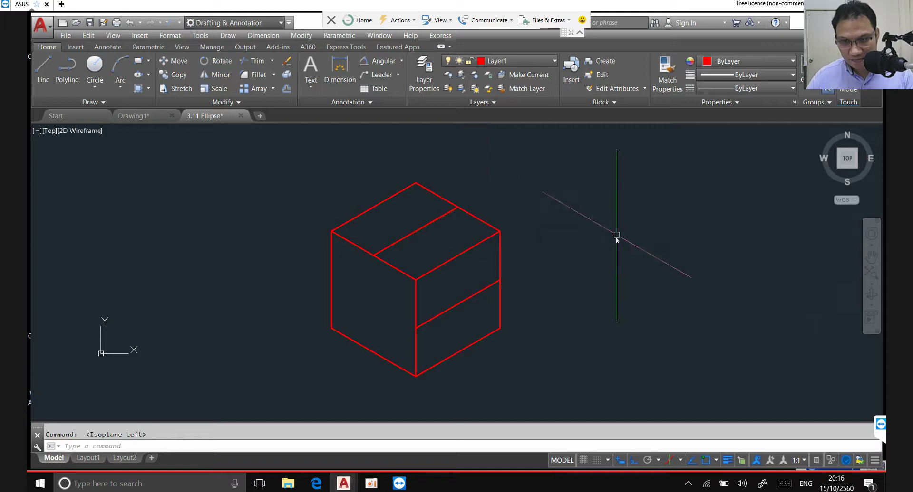
key("Return")
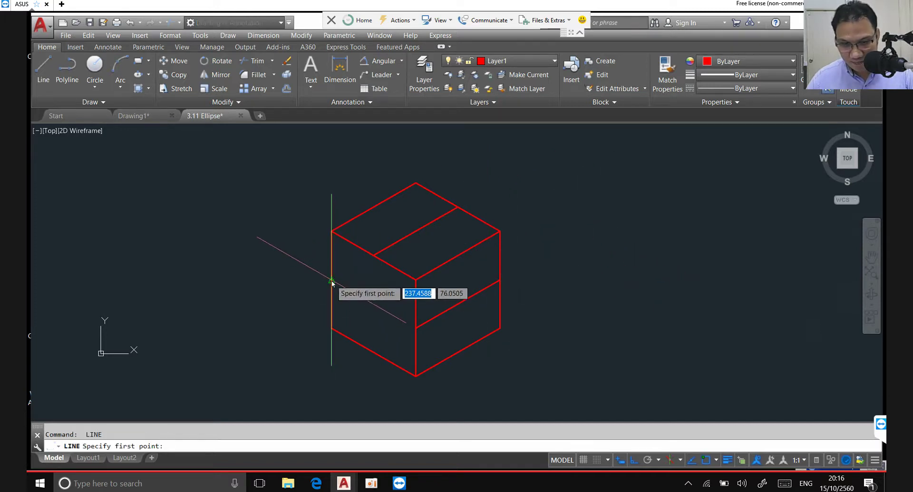
left_click(332, 282)
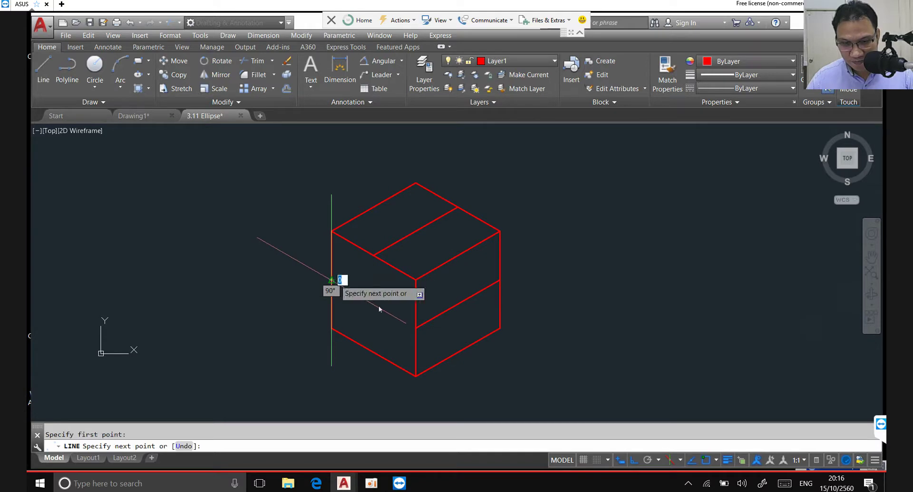
left_click(415, 328)
key("Return")
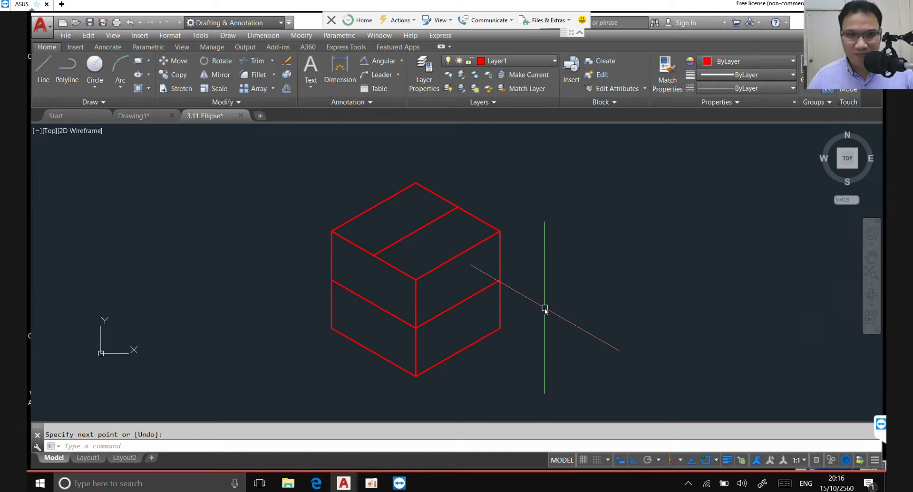
- Launch the Axis, End ellipse command from the Home tab's Ellipse dropdown
left_click(228, 36)
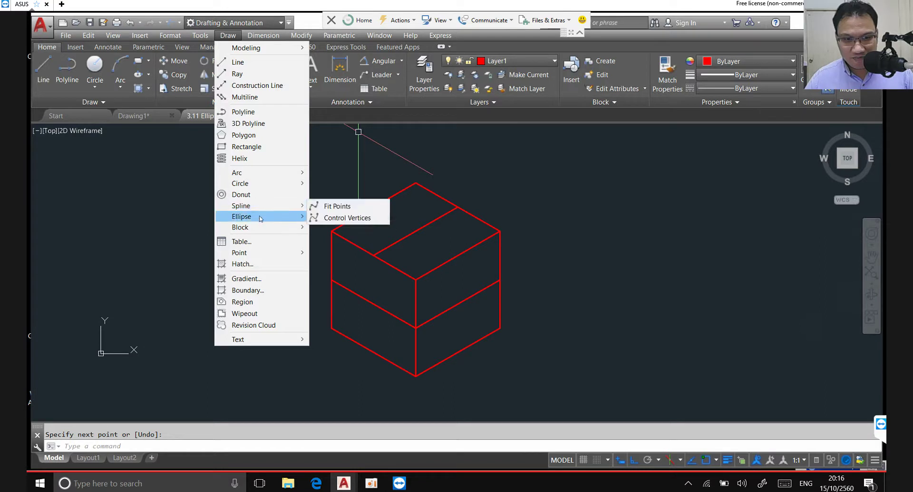
mouse_move(241, 217)
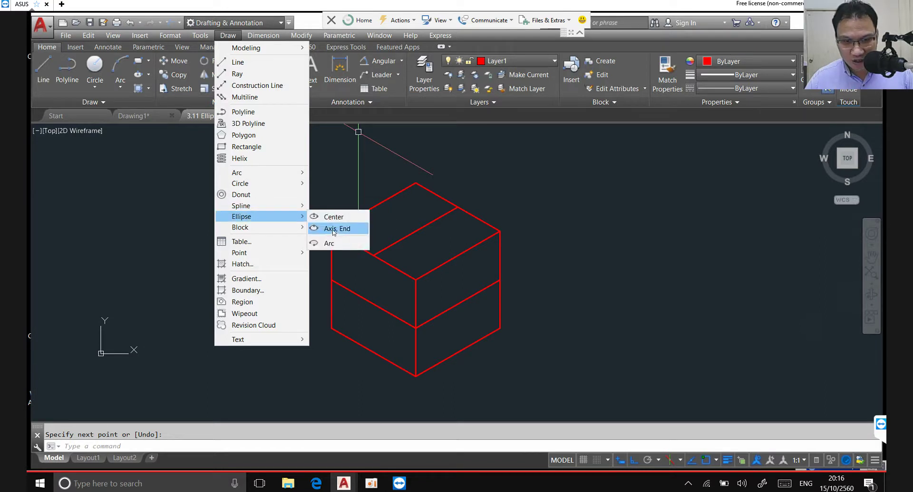
left_click(181, 187)
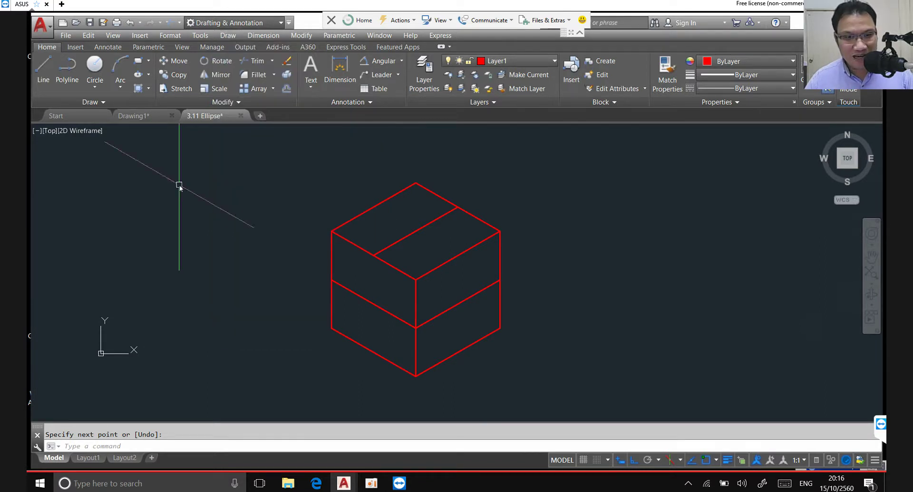
left_click(227, 174)
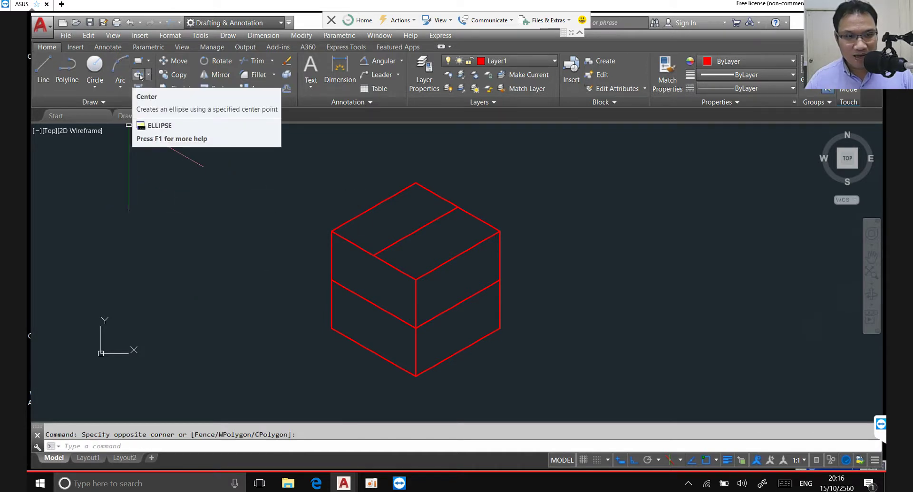
left_click(148, 76)
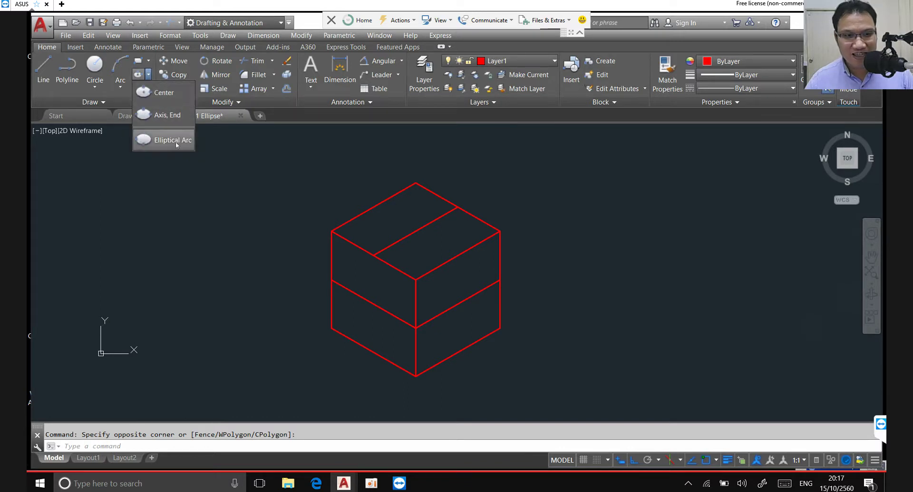
left_click(175, 116)
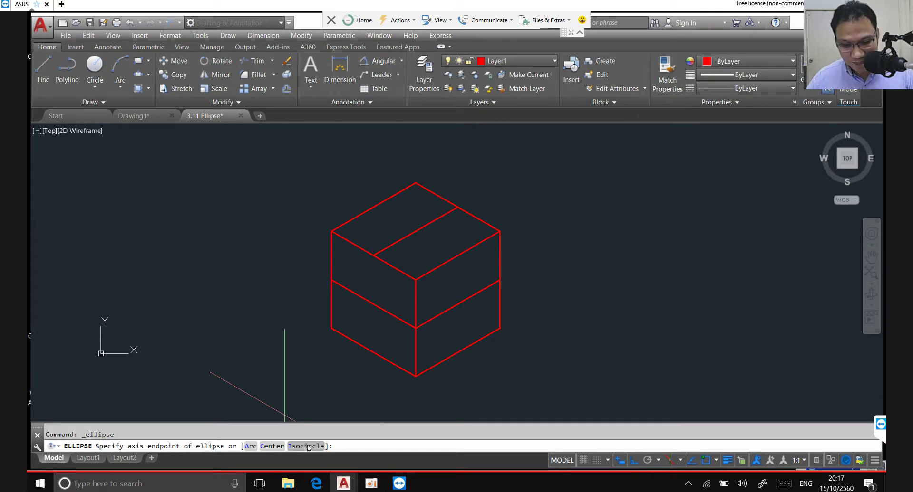
- Inscribe an isocircle in the left face, centred on its midline
left_click(307, 446)
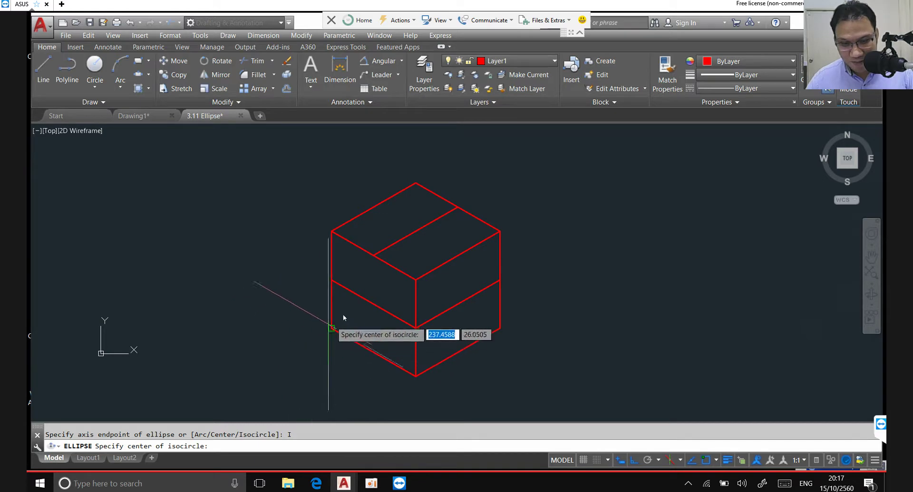
left_click(374, 307)
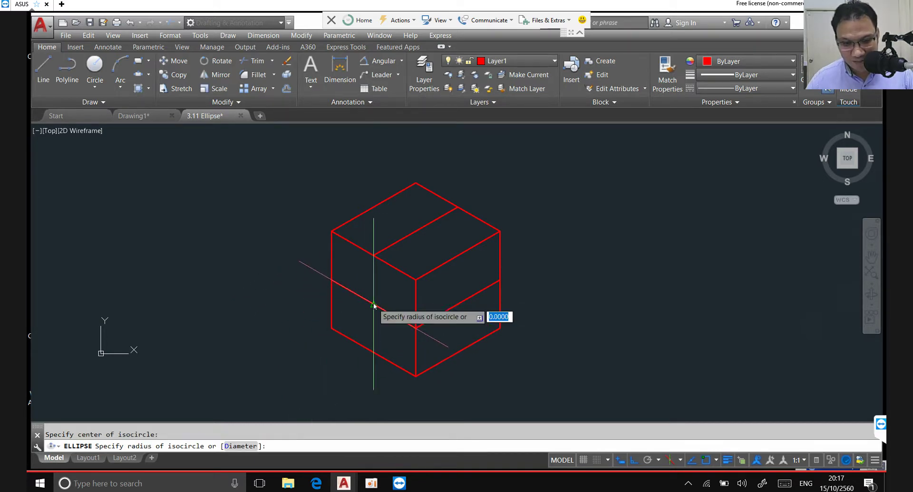
left_click(375, 258)
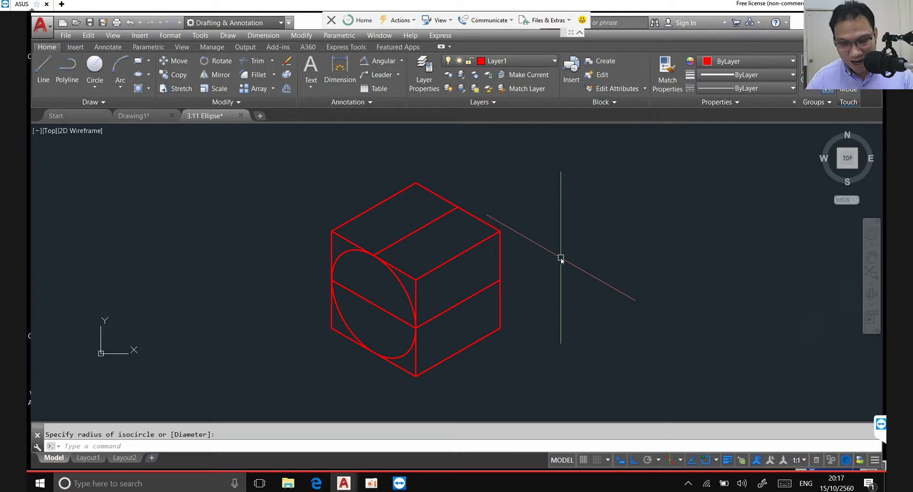
- Switch to the top isoplane and inscribe an isocircle in the top face
key("Escape")
key("F5")
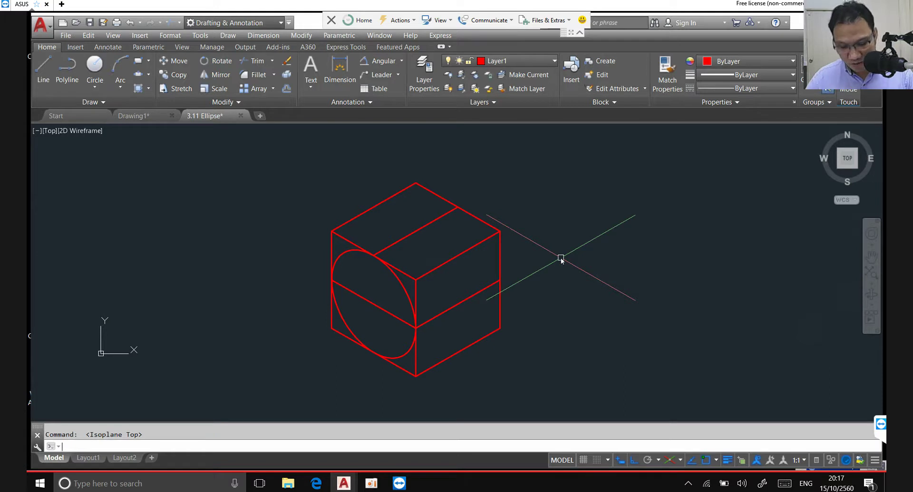
key("Return")
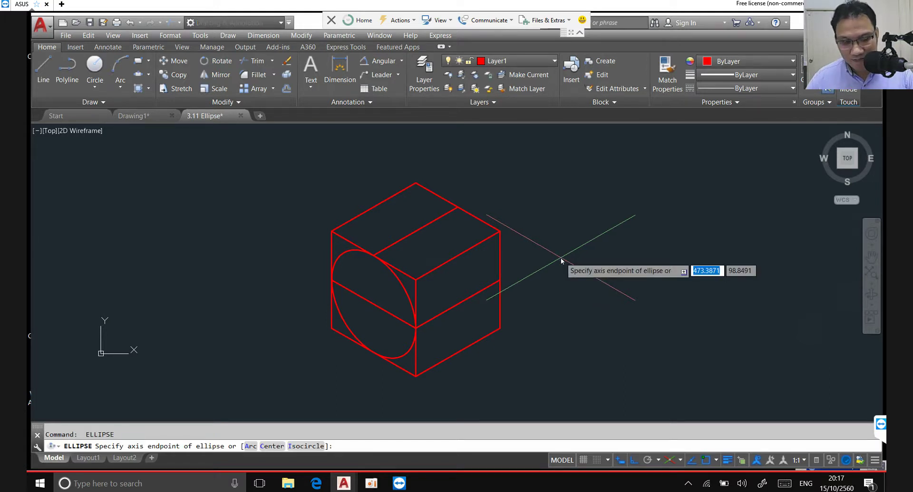
left_click(305, 447)
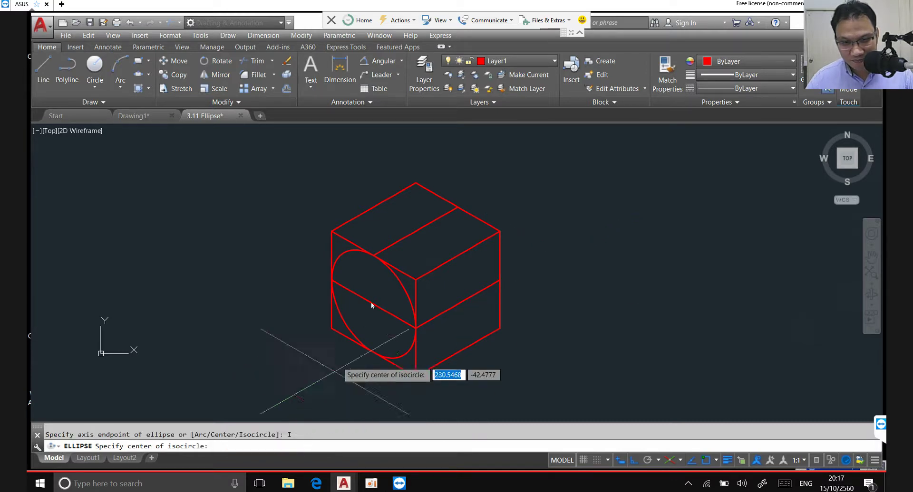
left_click(415, 233)
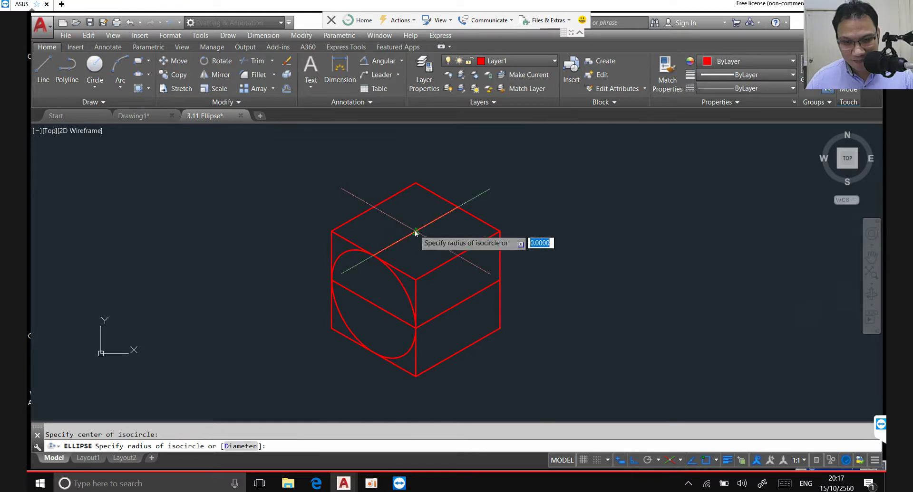
left_click(458, 208)
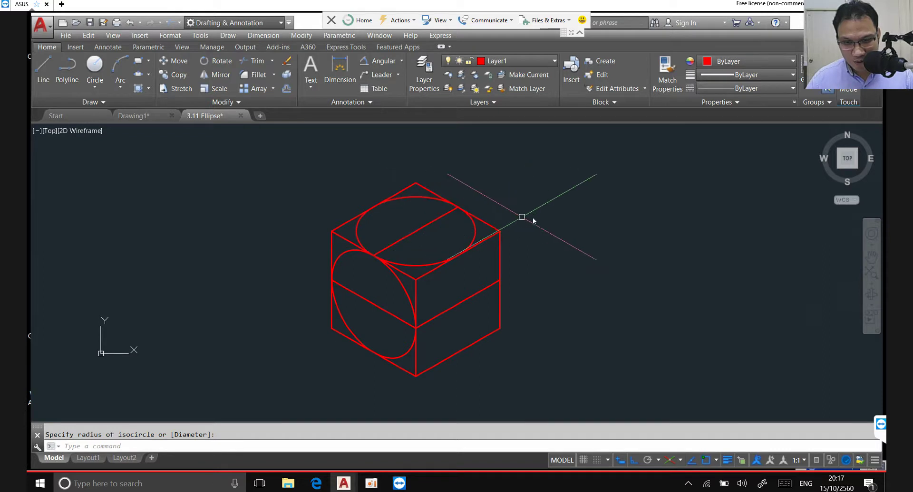
- Inscribe an isocircle in the right face on the right isoplane, then select the top-face construction line
key("F5")
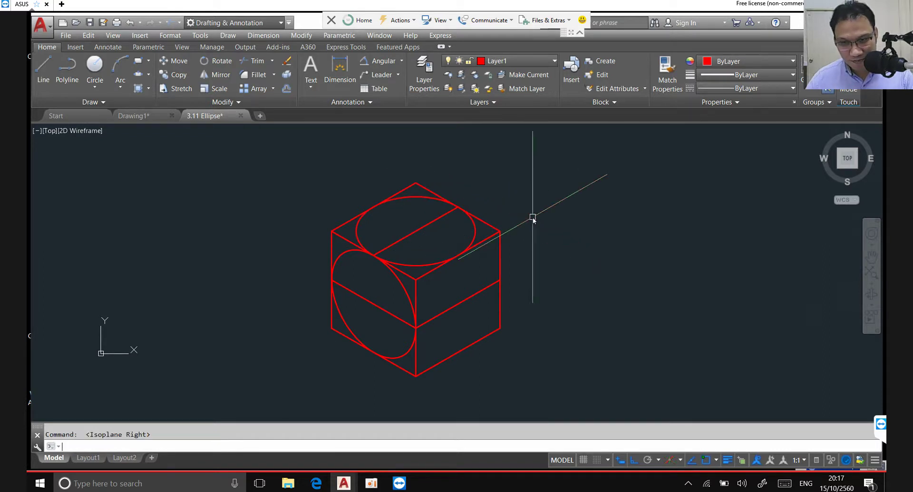
key("Return")
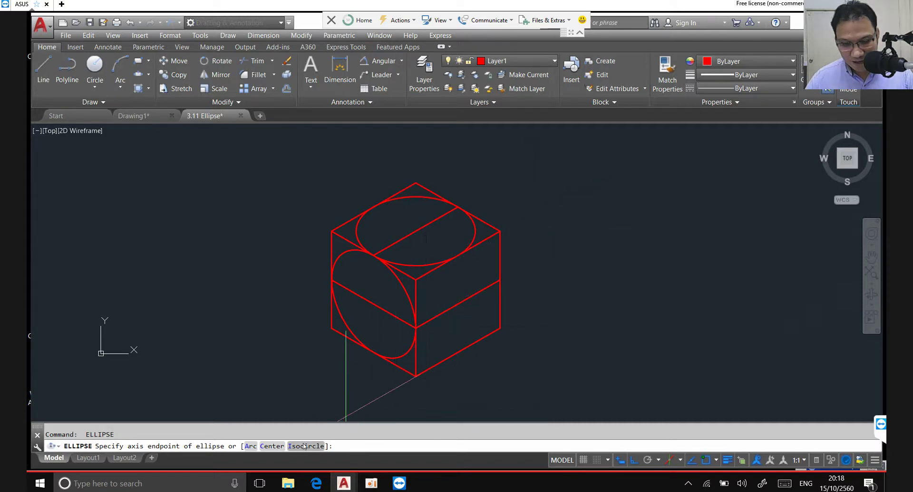
left_click(304, 446)
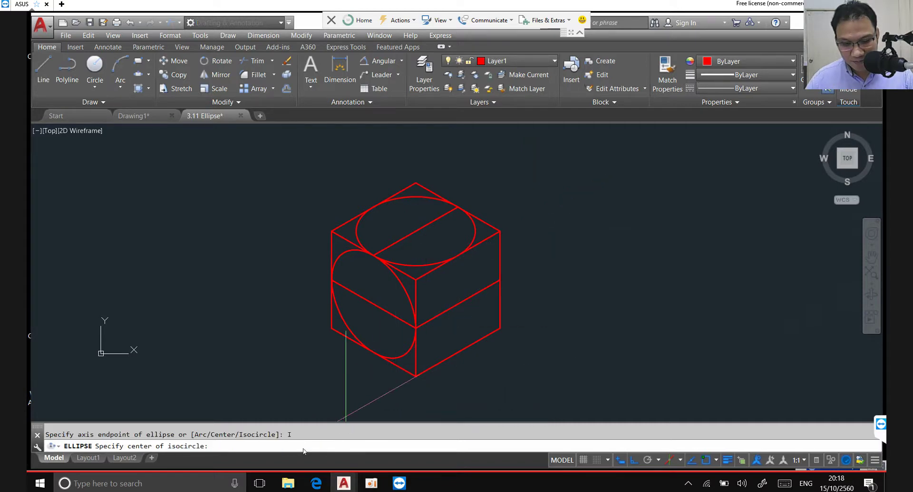
left_click(458, 305)
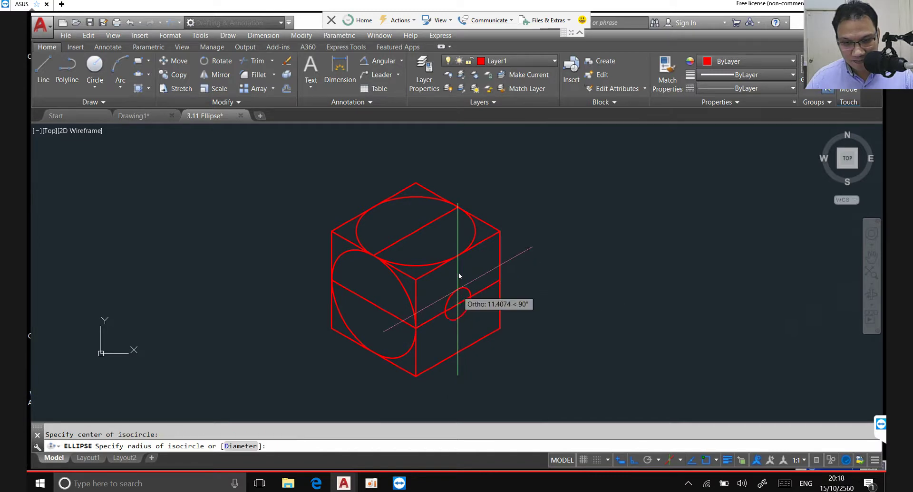
left_click(500, 283)
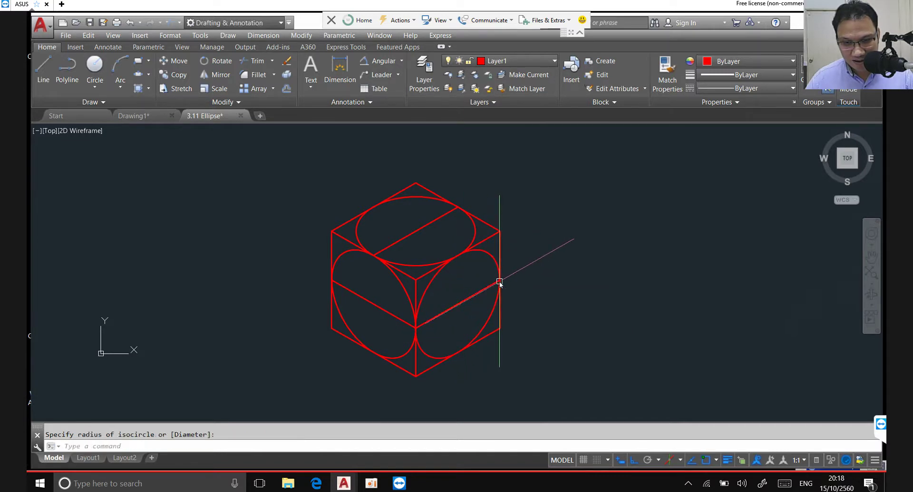
left_click(431, 223)
- Erase the three construction lines across the cube's faces
left_click(391, 315)
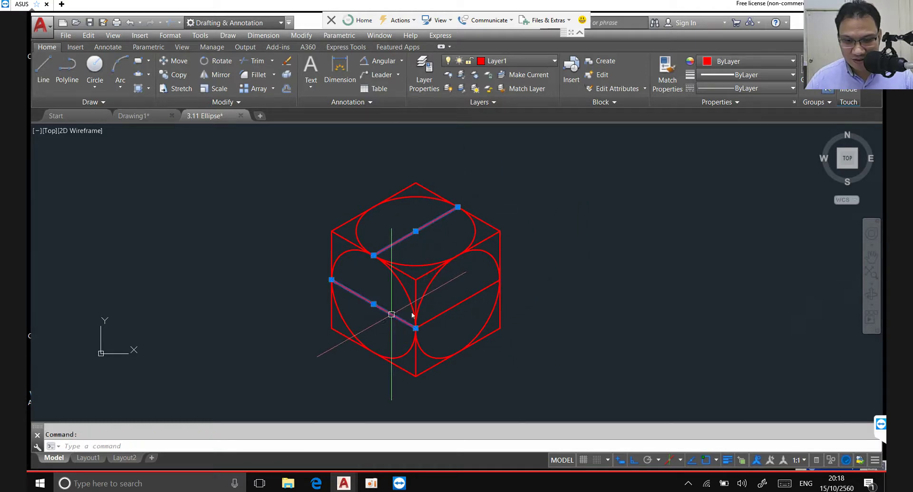
left_click(442, 313)
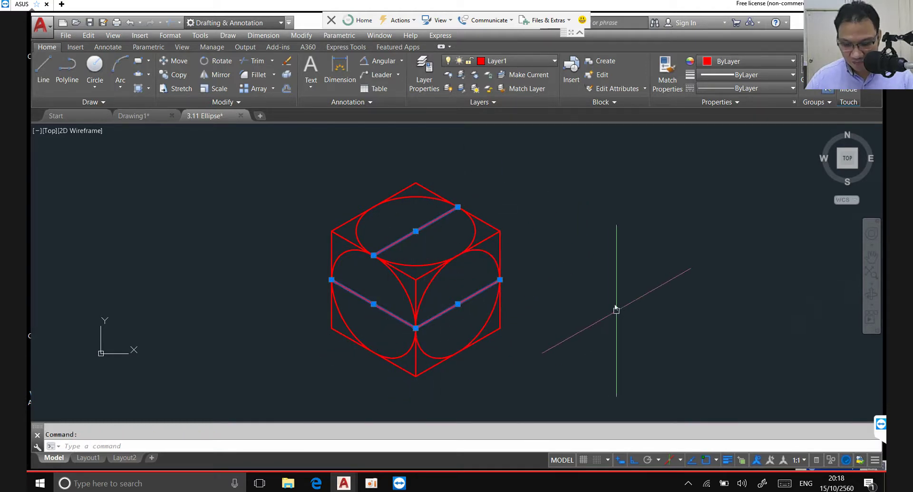
key("Delete")
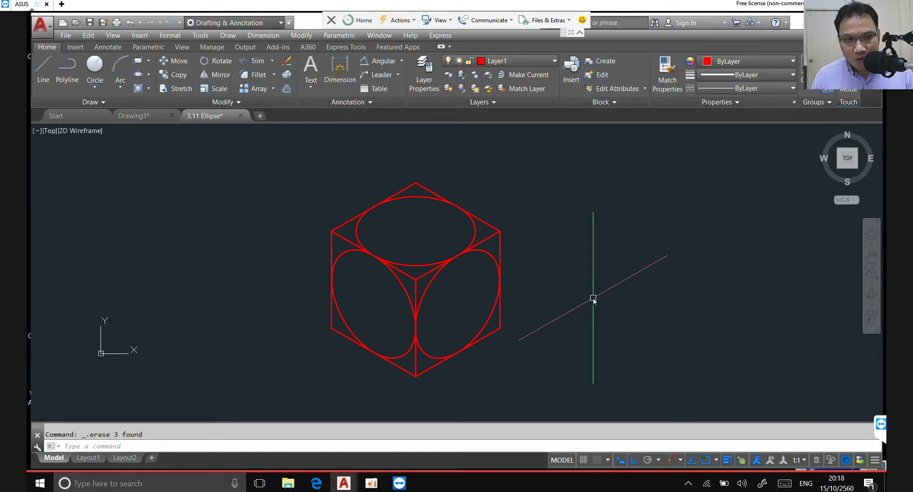
- Start a circle centred on the right face, then cancel it
left_click(99, 68)
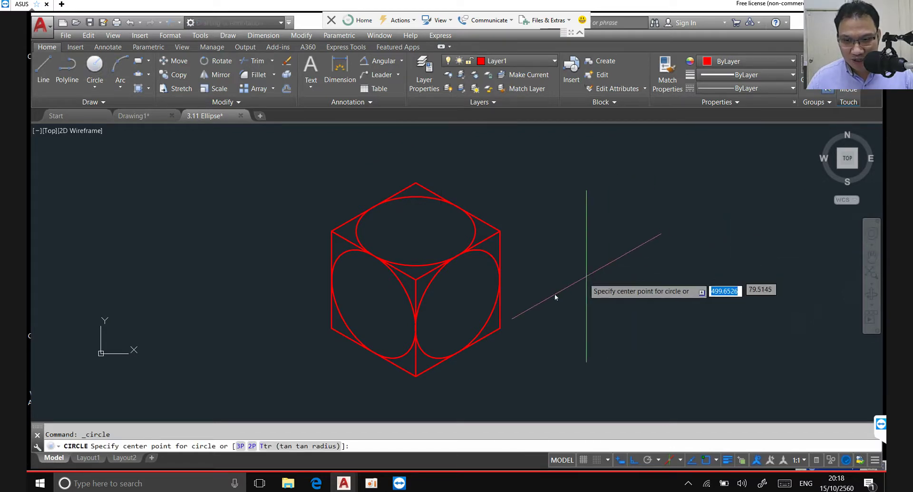
left_click(457, 305)
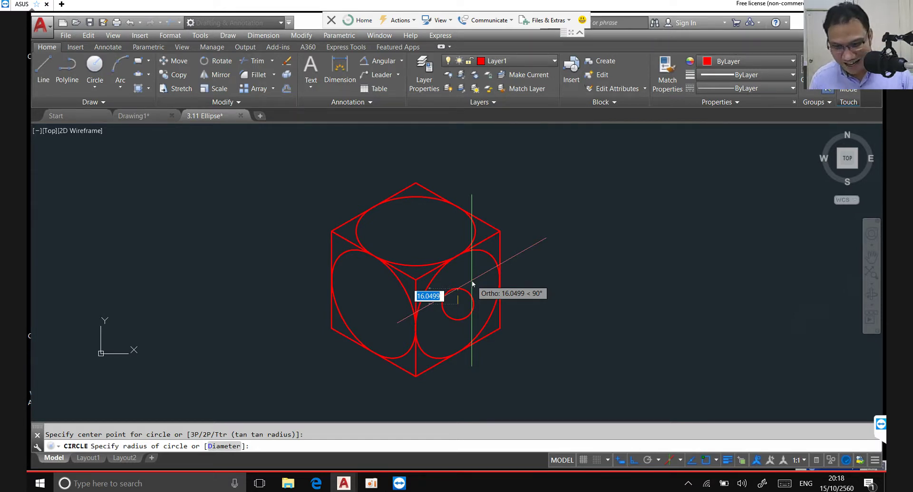
key("Escape")
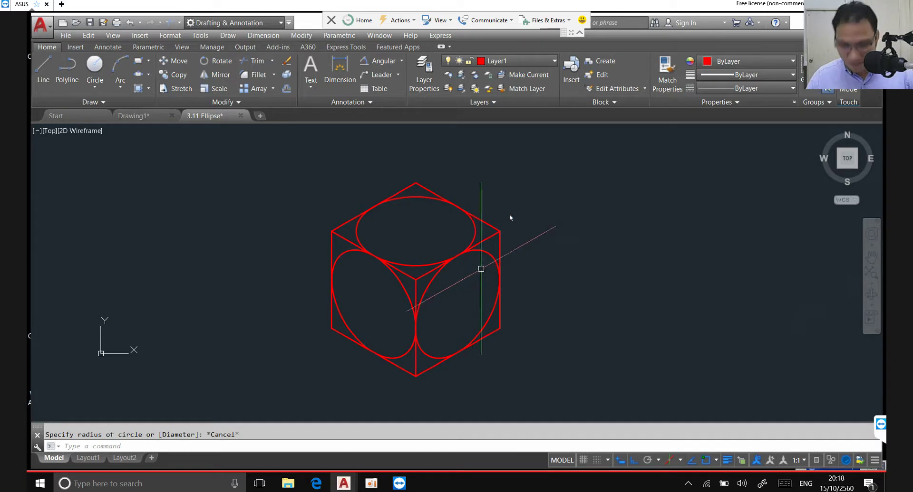
- Erase the whole cube and its isocircles with a selection window
left_click(532, 177)
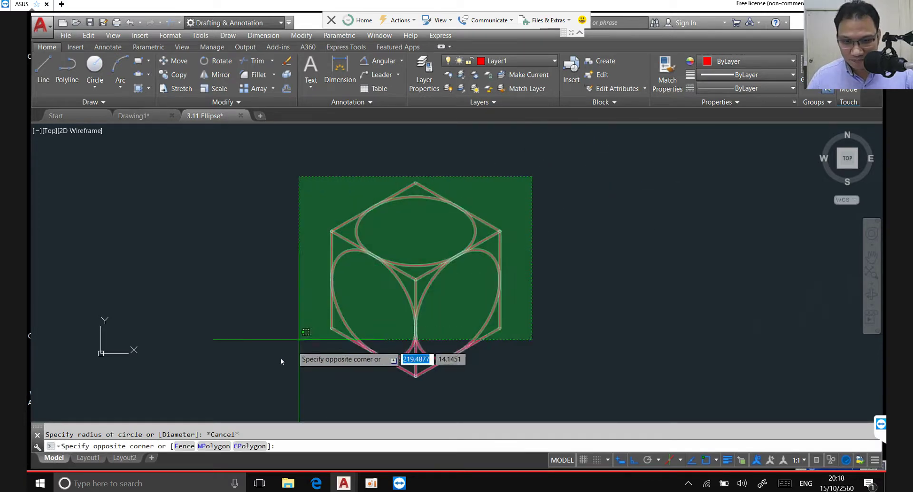
left_click(257, 376)
key("Delete")
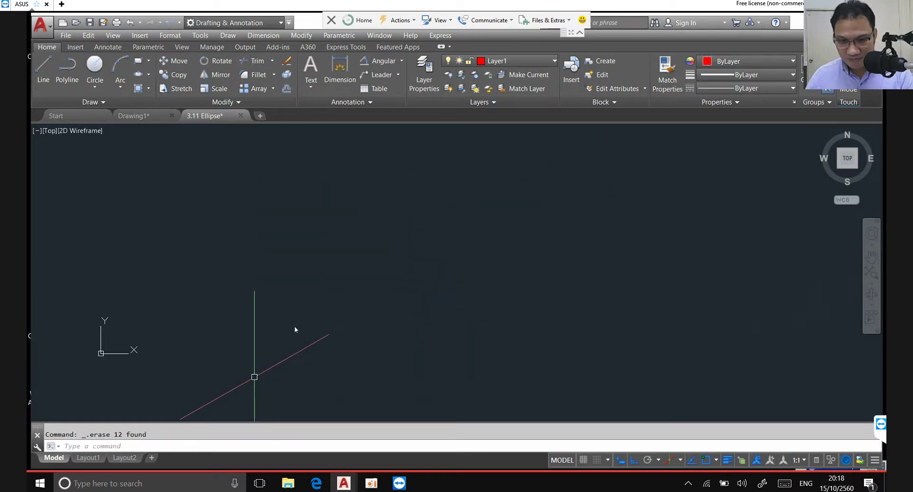
- On the top isoplane, draw the new top face with 100-unit edges
key("F5")
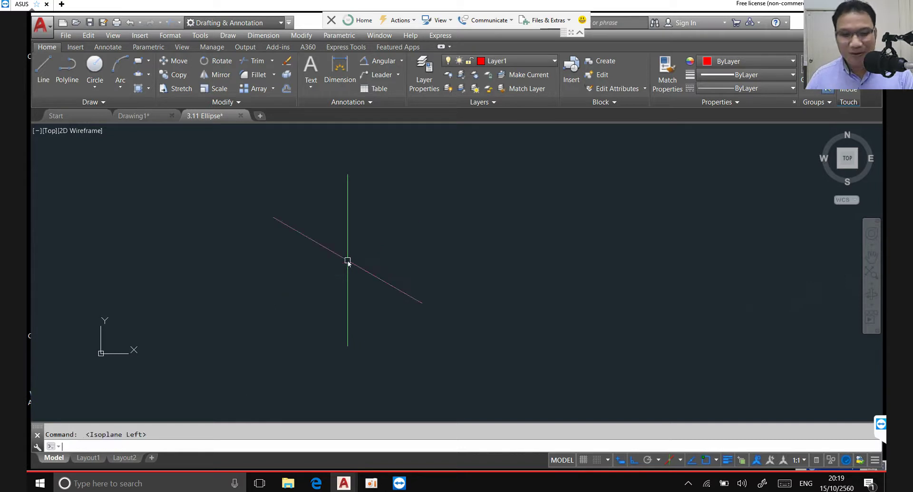
key("F5")
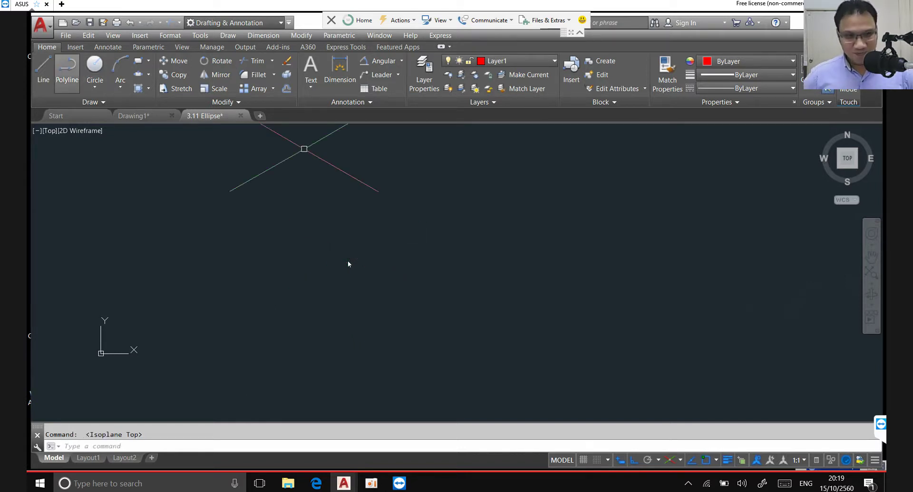
left_click(43, 72)
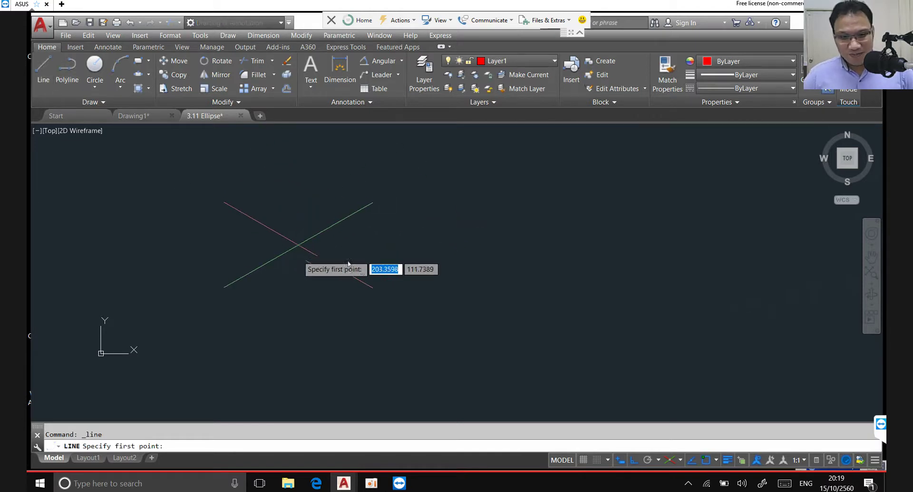
left_click(302, 261)
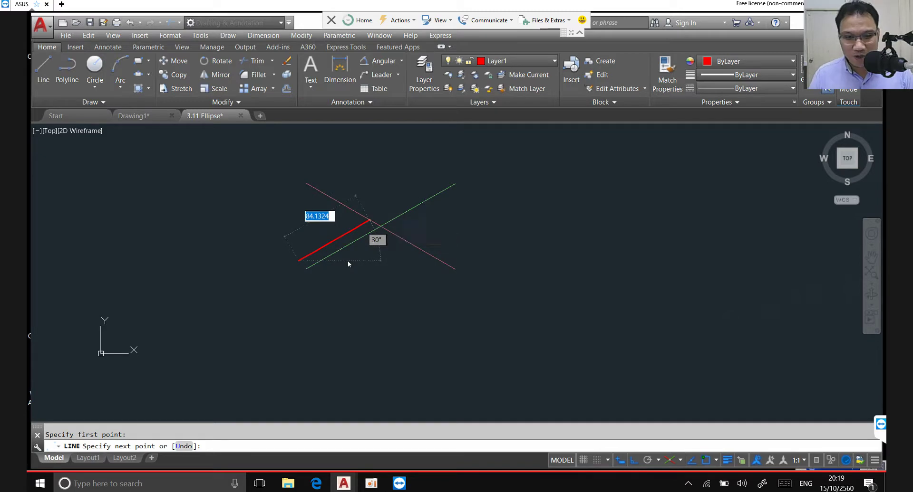
type("100")
key("Return")
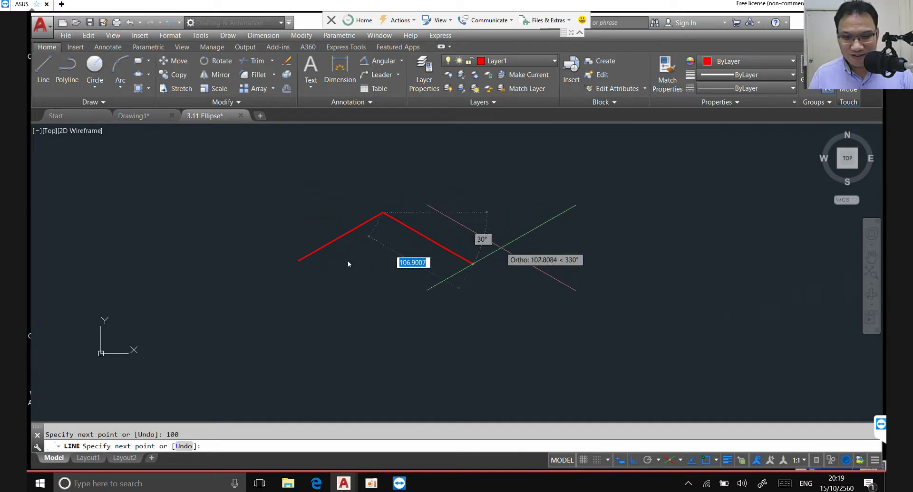
type("10")
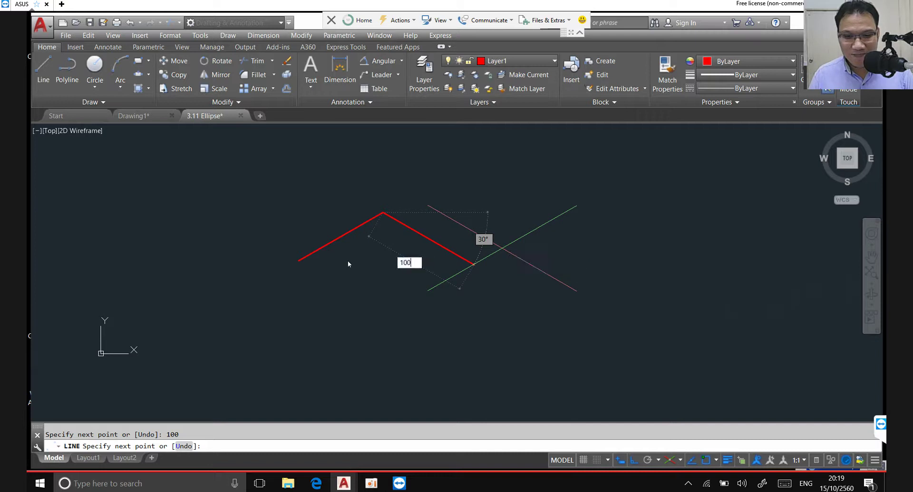
type("0")
key("Return")
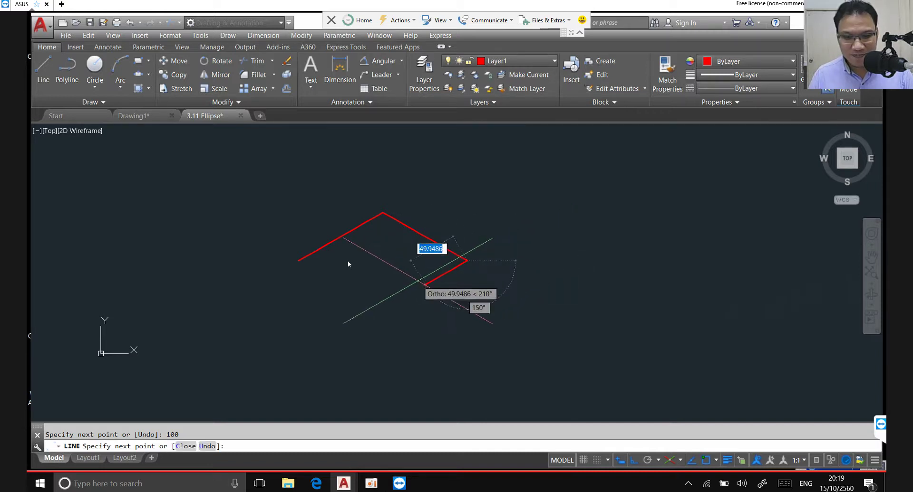
type("100")
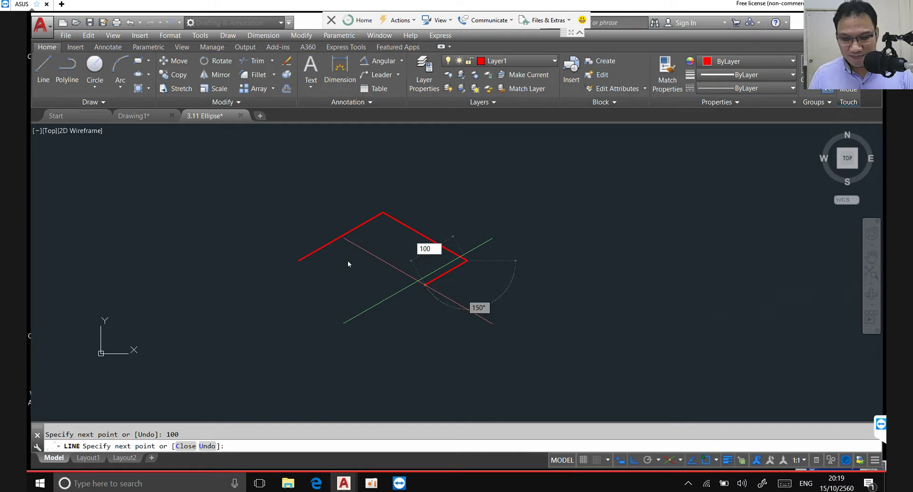
key("Return")
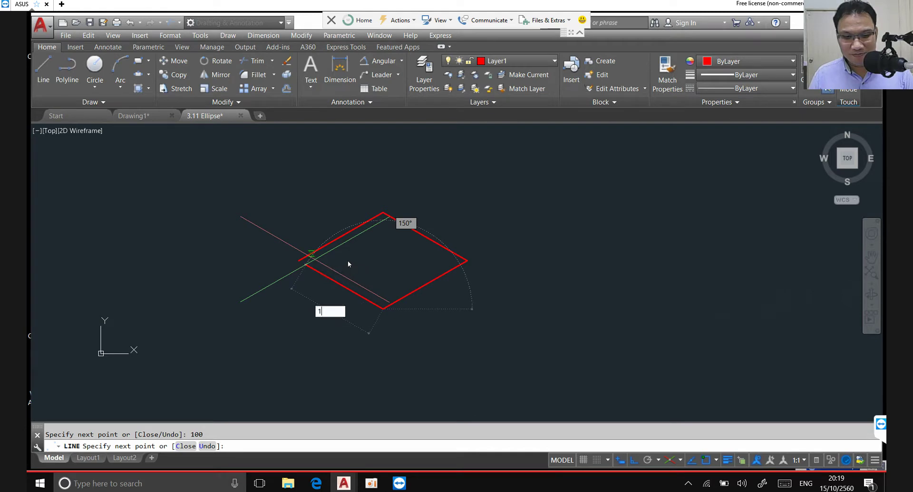
key("BackSpace")
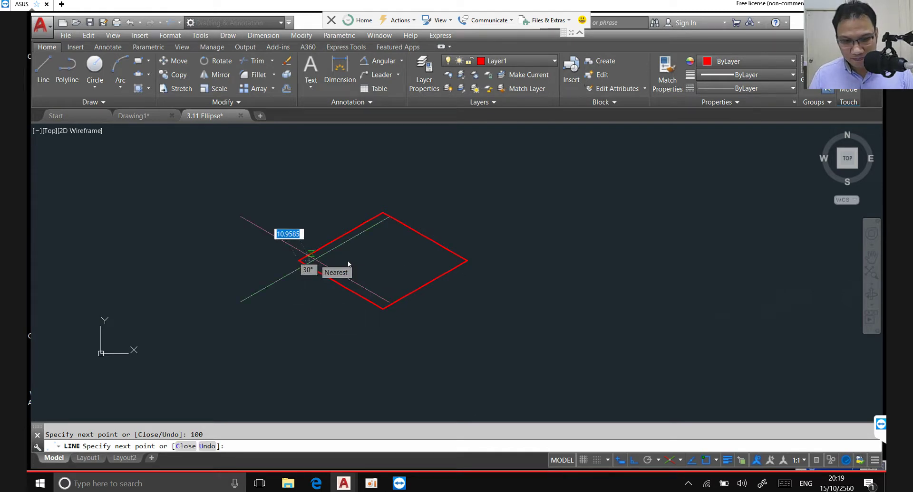
key("F8")
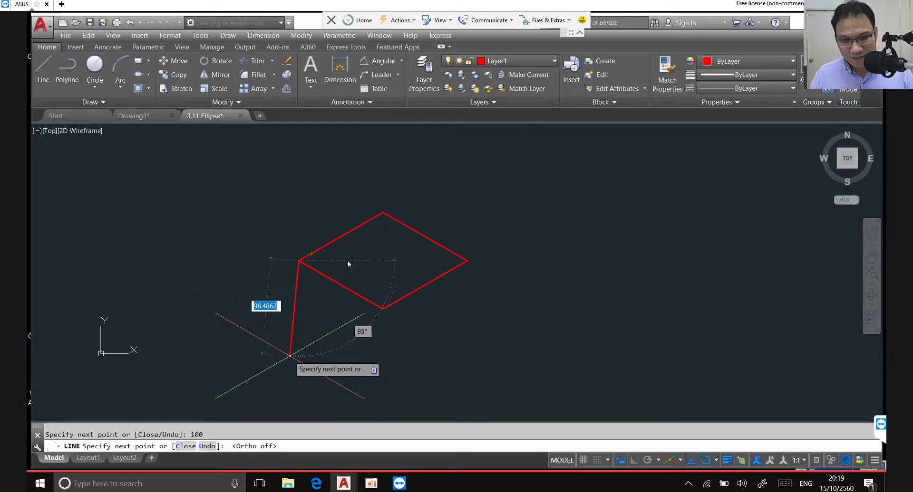
- Draw the cube's 100-unit vertical and lower edges, switching isoplanes as needed
key("F5")
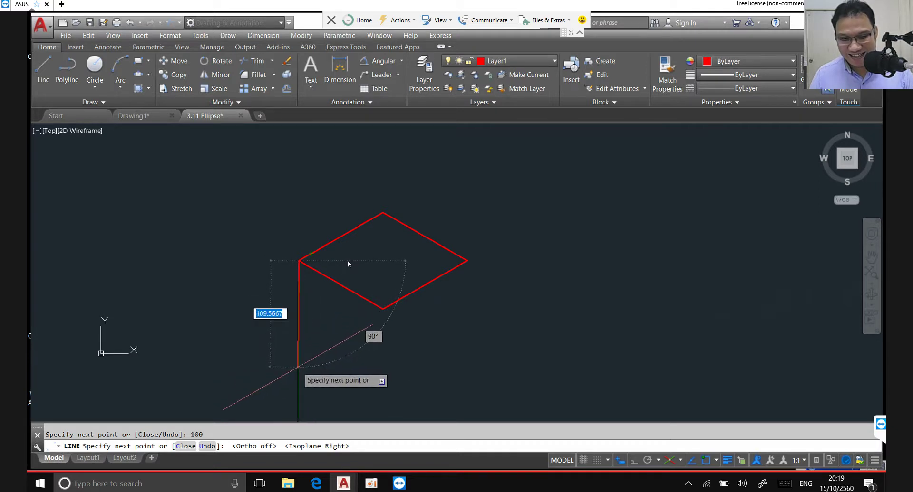
key("F8")
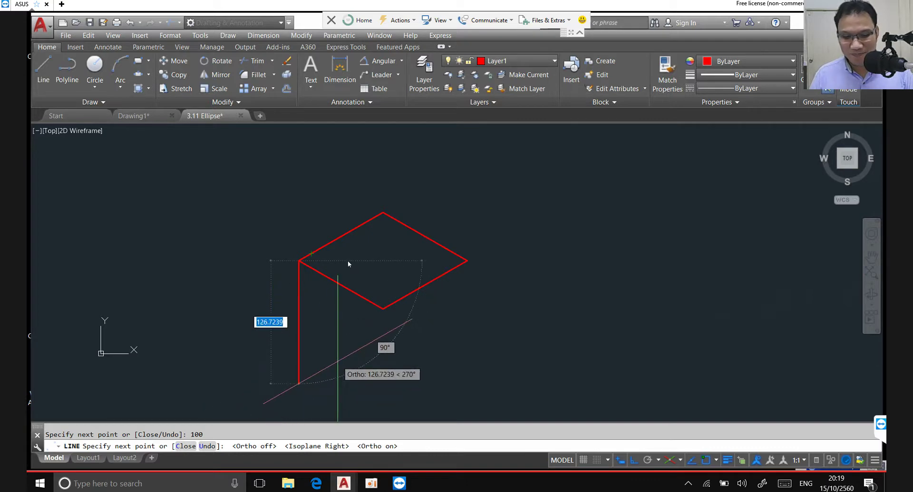
type("100")
key("Return")
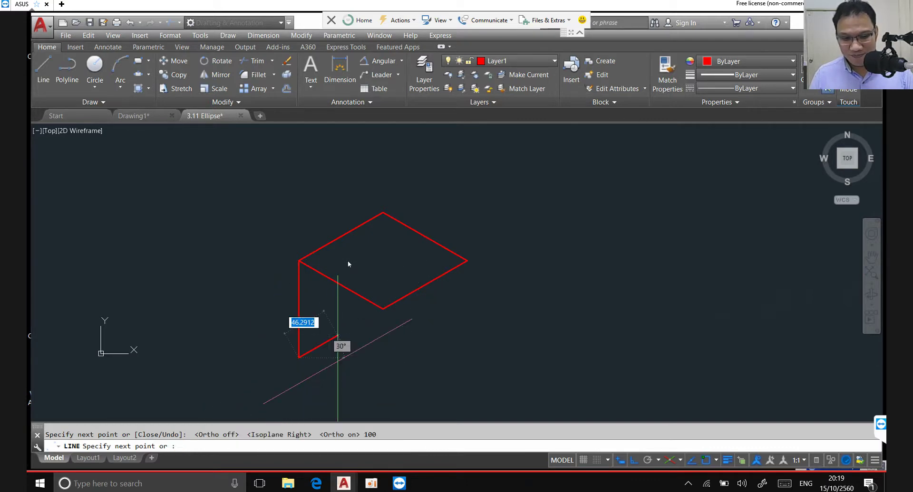
key("F5")
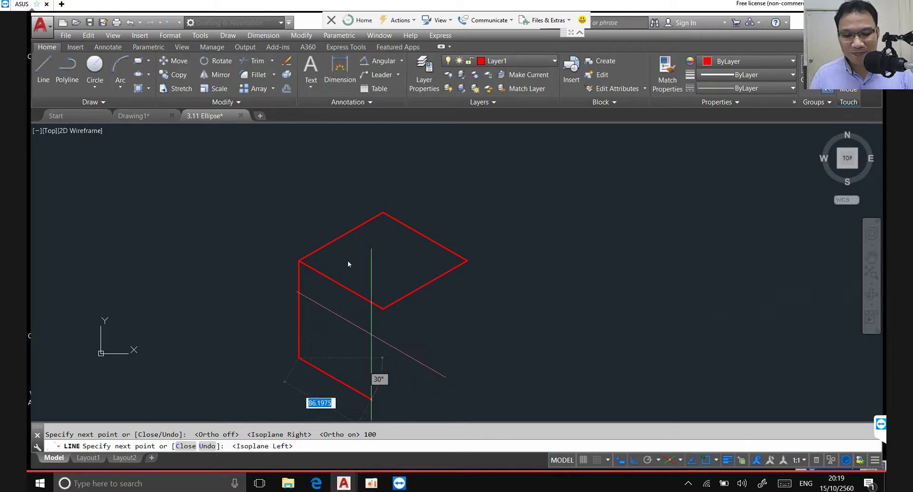
type("100")
key("Return")
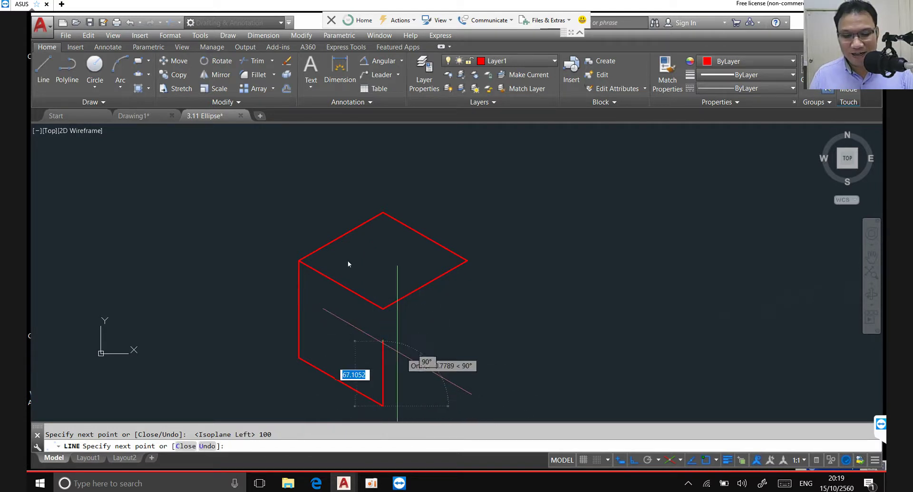
key("F5")
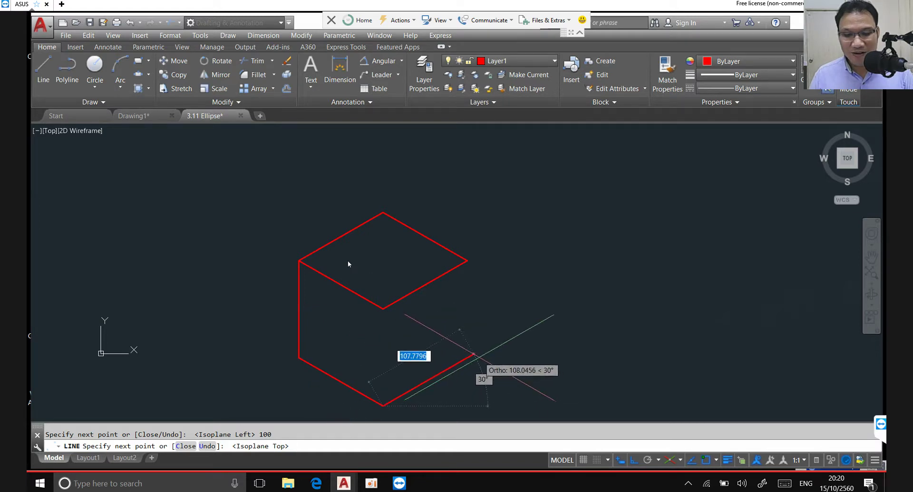
type("100")
key("Return")
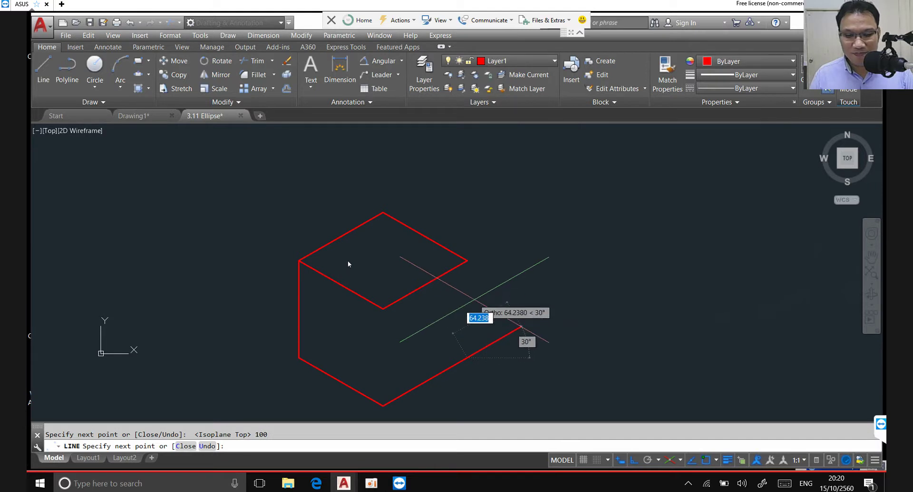
key("F5")
type("1")
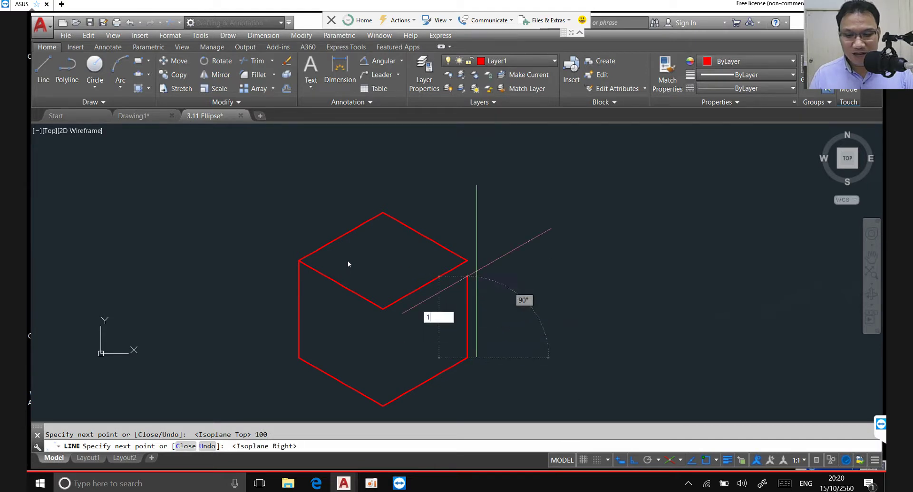
type("00")
key("Return")
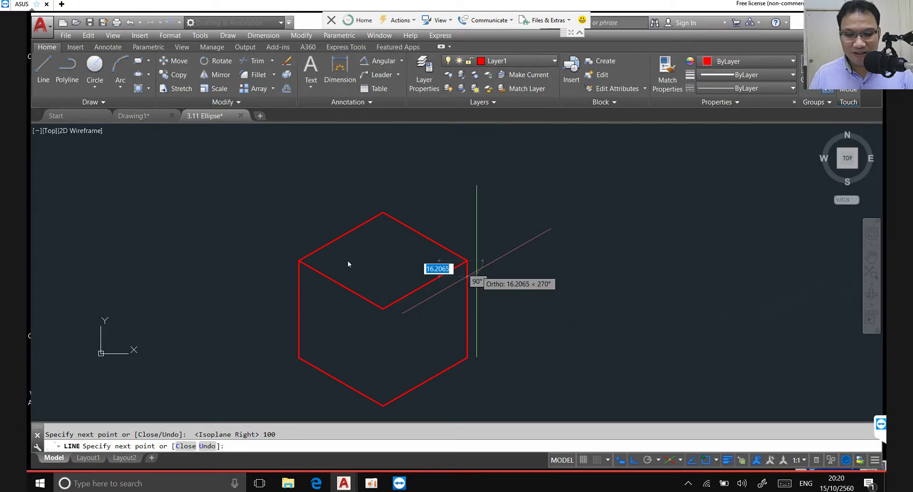
key("Return")
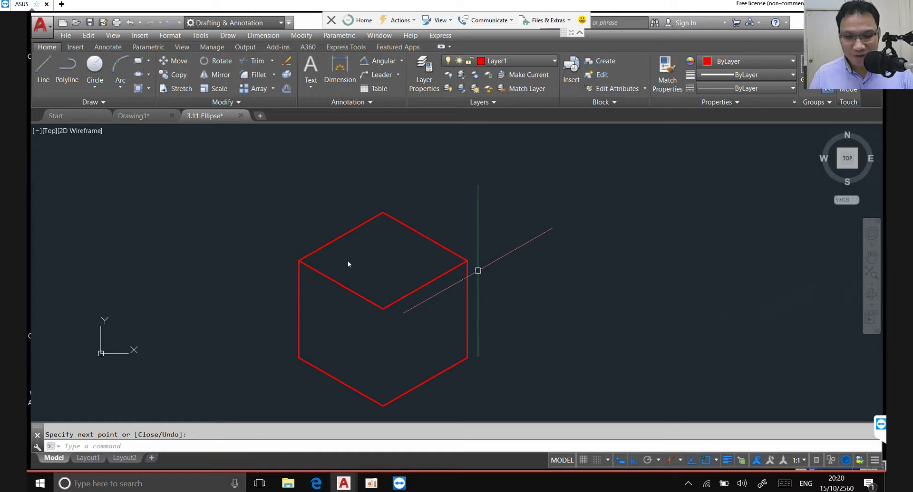
- Draw the 100-unit front vertical edge from the cube's centre vertex
key("Return")
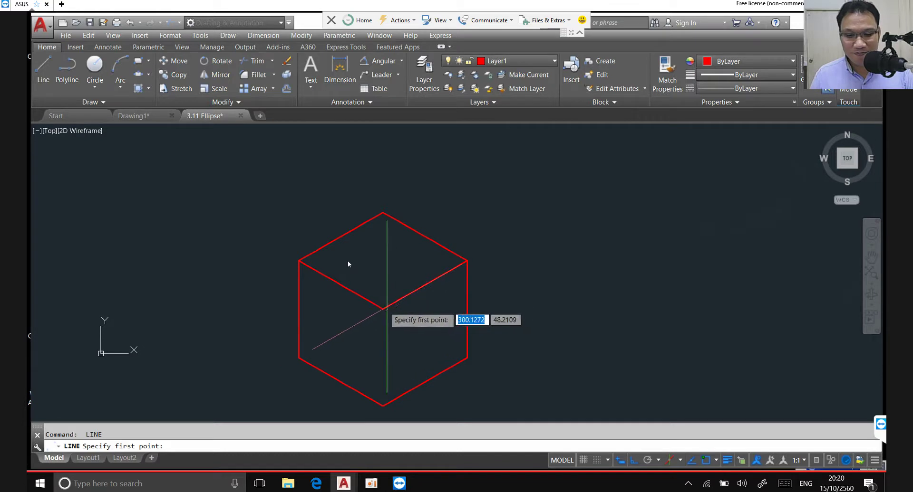
left_click(383, 310)
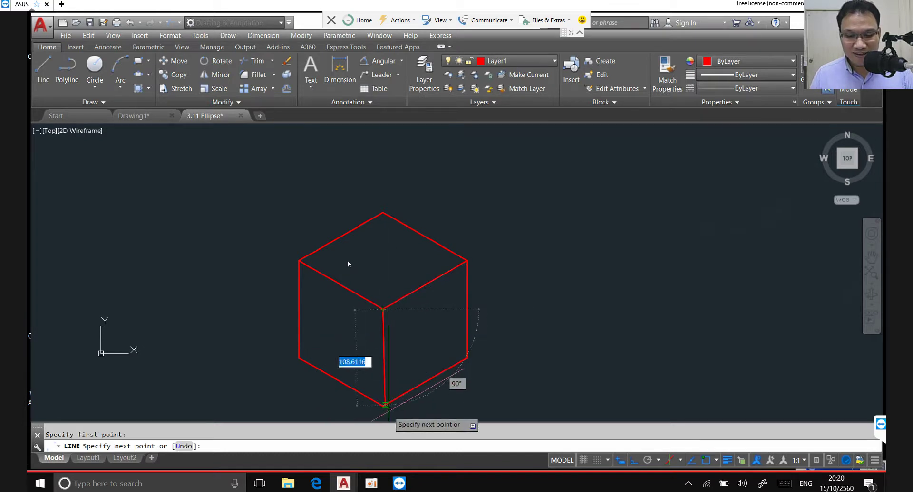
type("100")
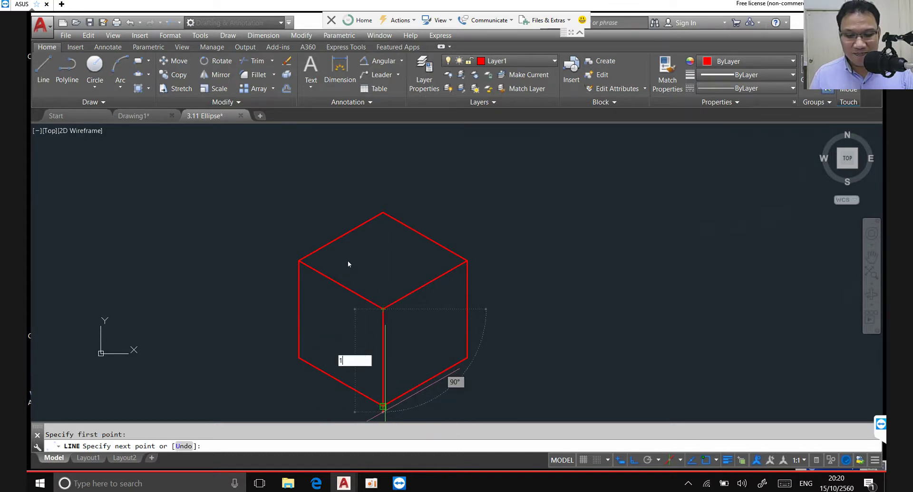
key("Return")
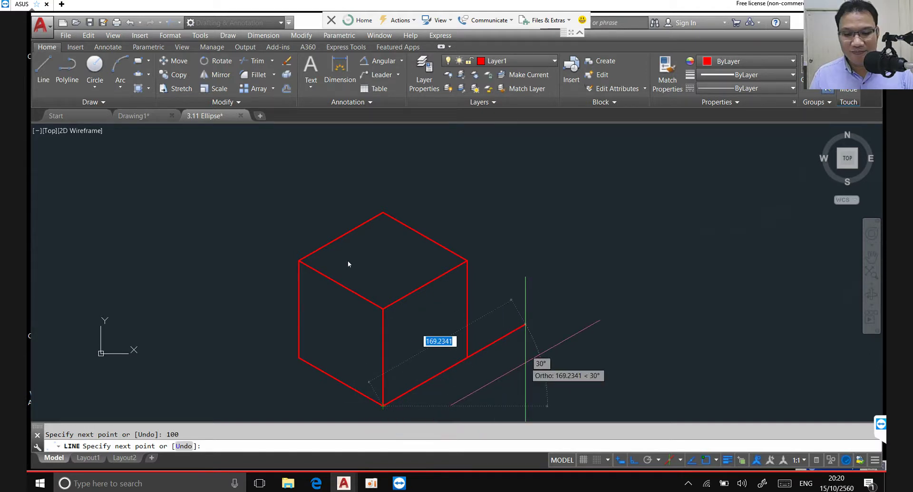
key("Escape")
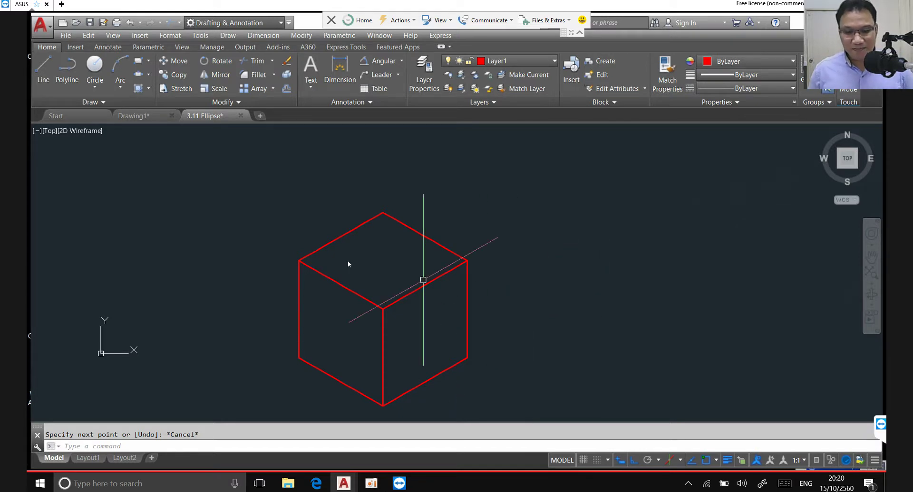
- Draw a 30° line across the right face from the front edge's midpoint
key("Return")
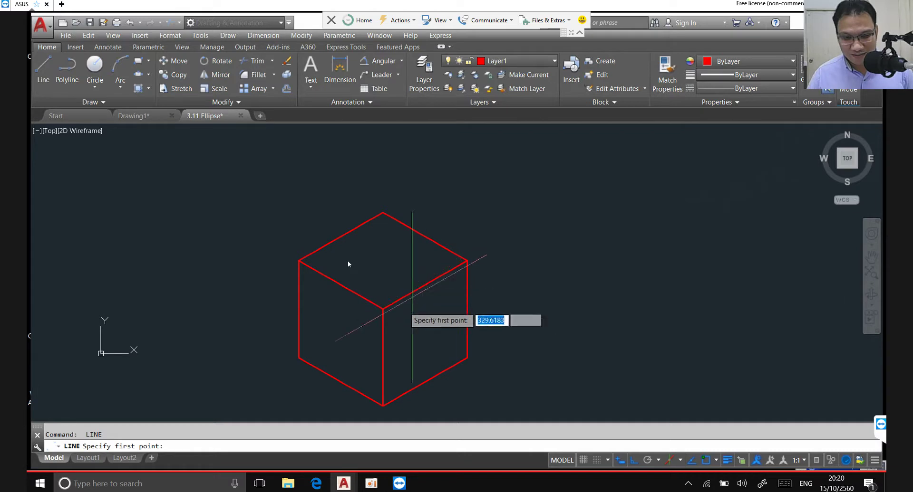
left_click(384, 356)
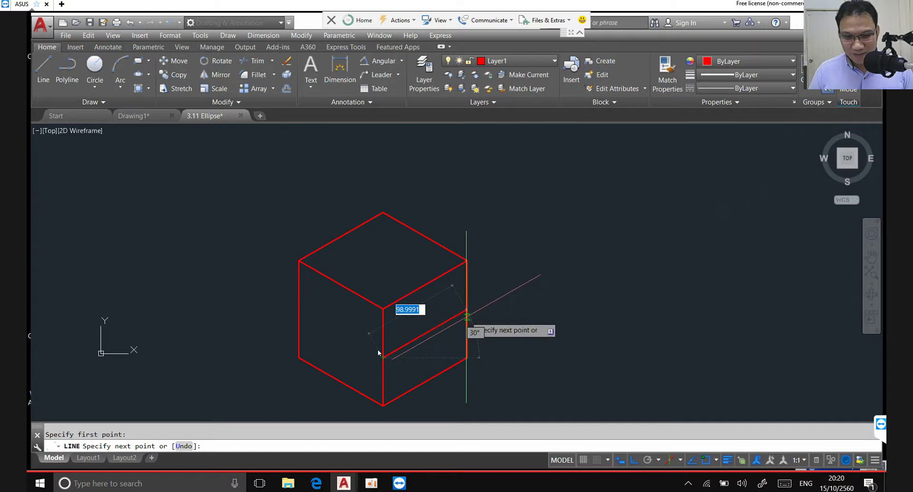
left_click(466, 314)
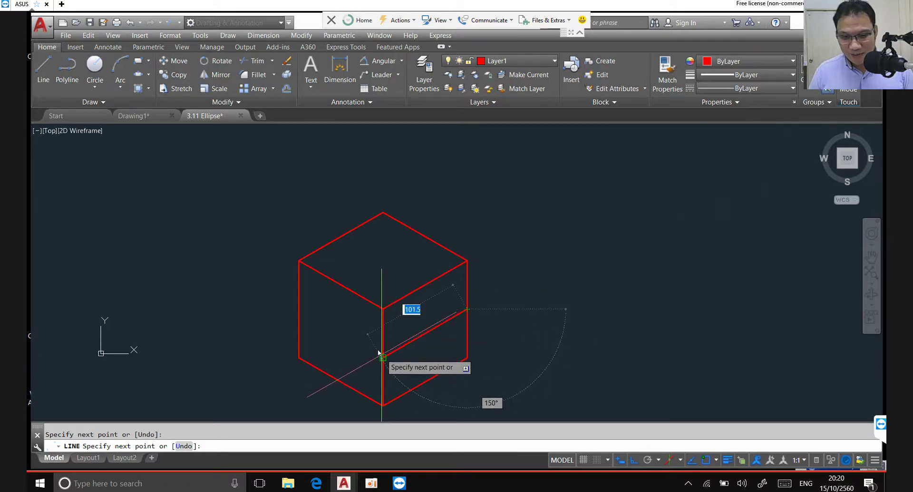
left_click(383, 357)
key("Return")
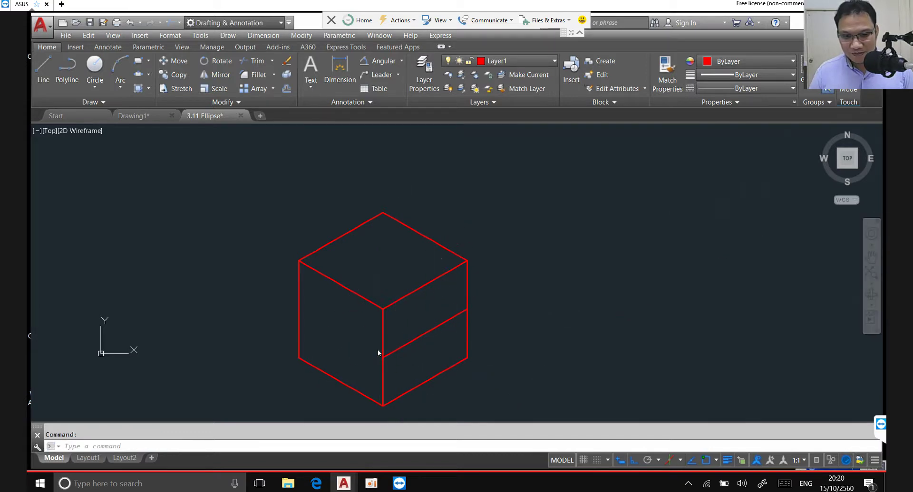
key("Return")
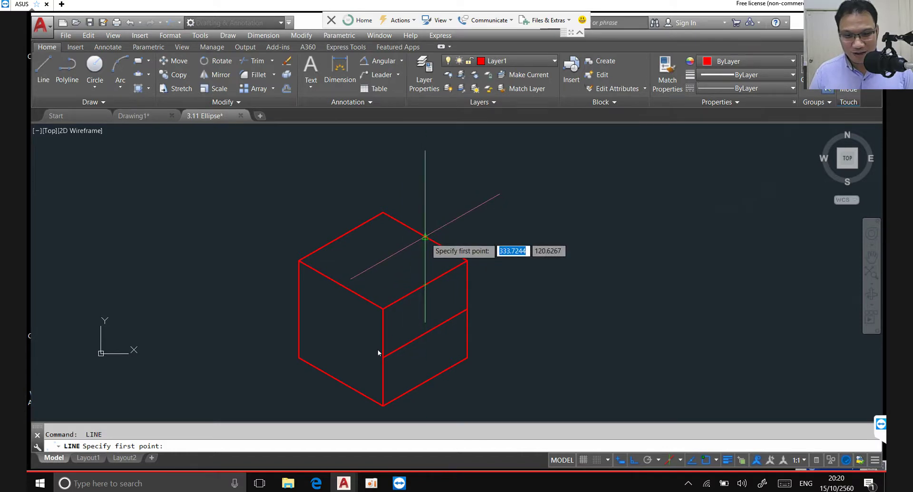
- Draw a line across the middle of the top face between its edge midpoints
left_click(424, 237)
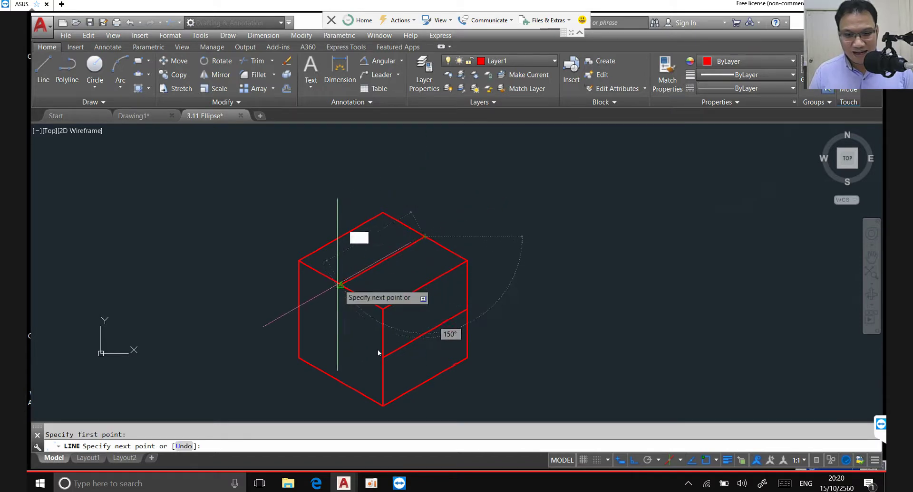
type("100")
left_click(341, 285)
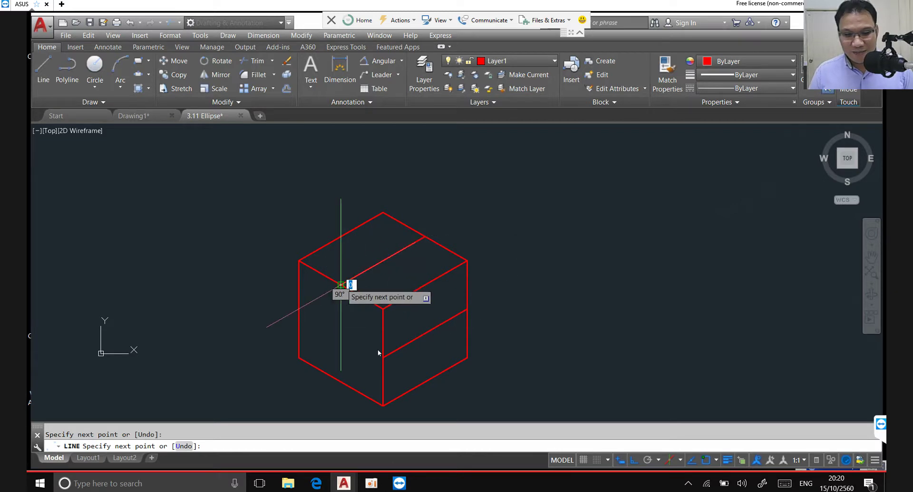
key("Return")
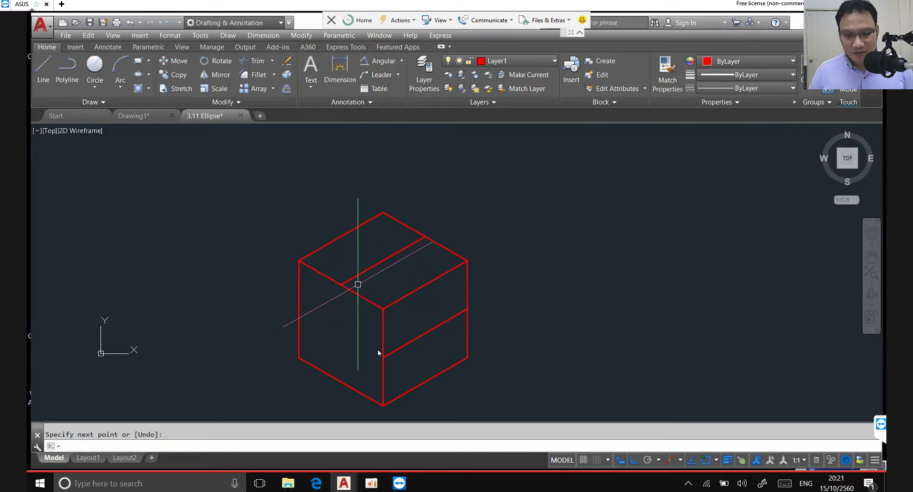
- On the left isoplane, draw a line from the front edge's midpoint across the left face
key("F5")
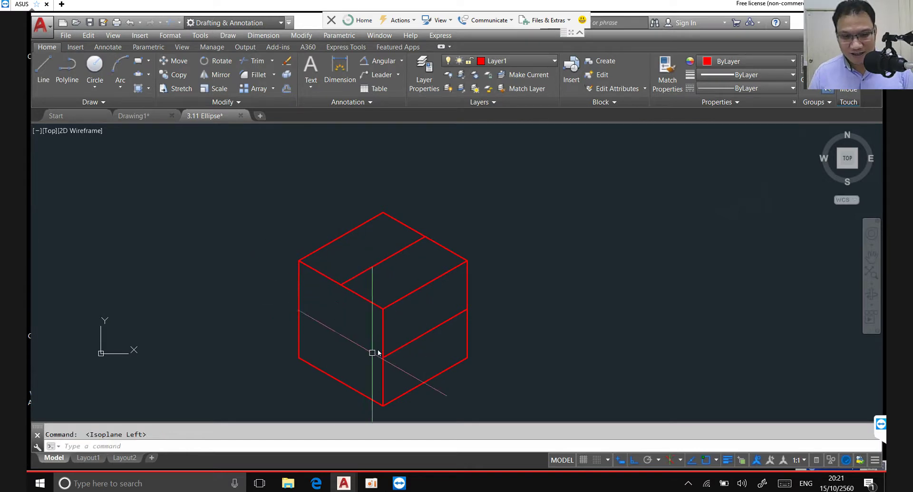
key("Return")
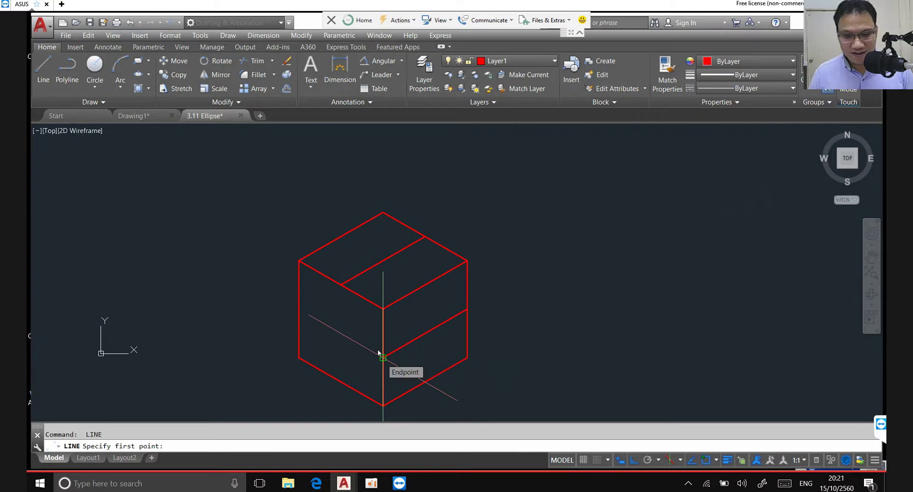
left_click(378, 353)
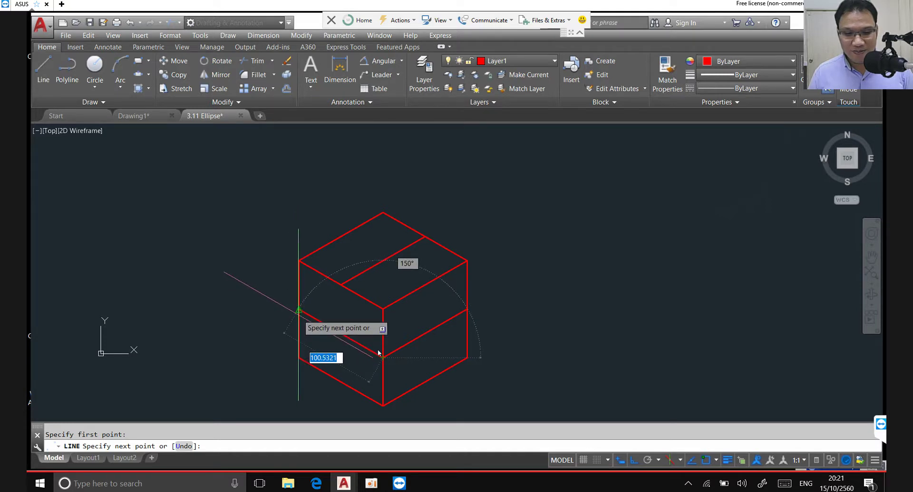
left_click(298, 309)
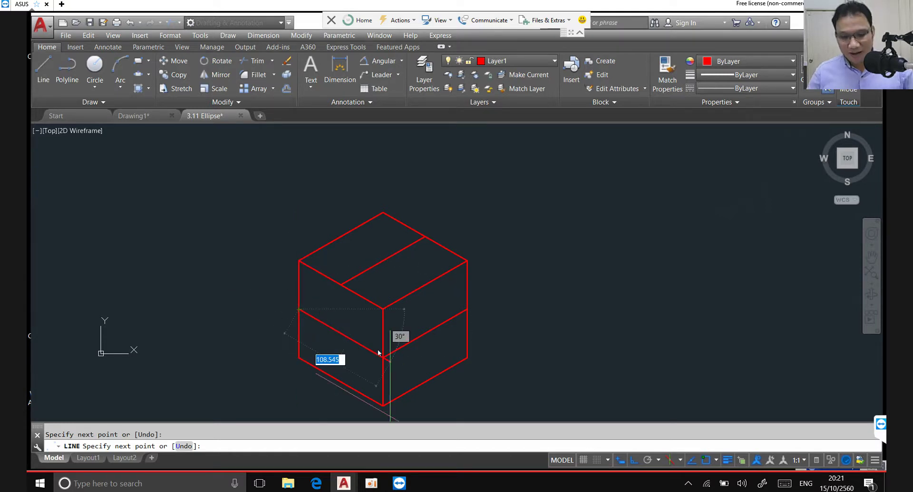
key("Escape")
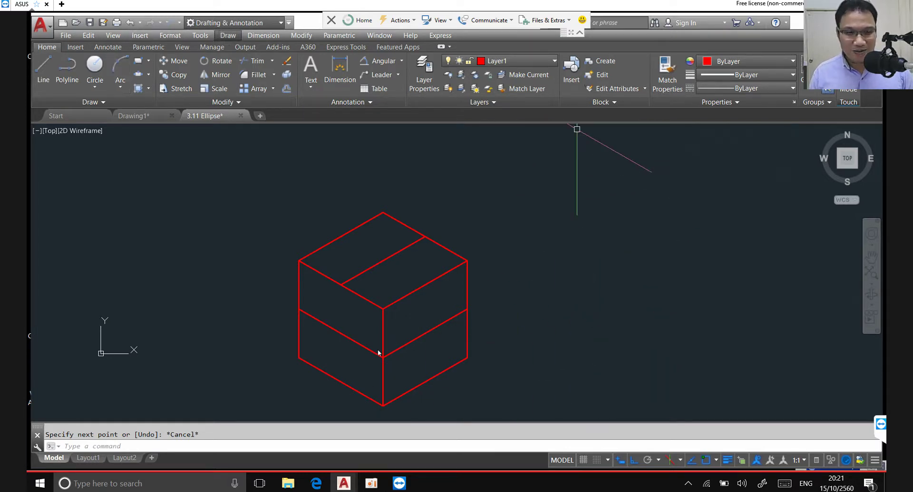
left_click(227, 35)
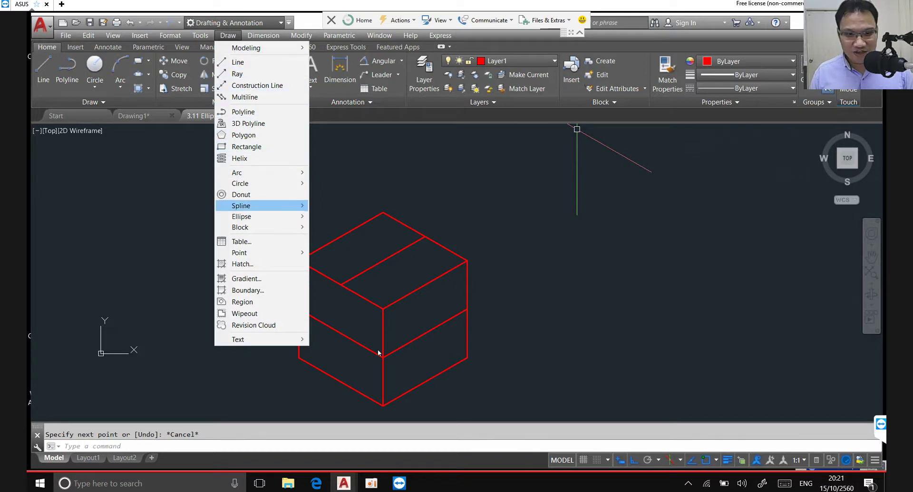
mouse_move(241, 215)
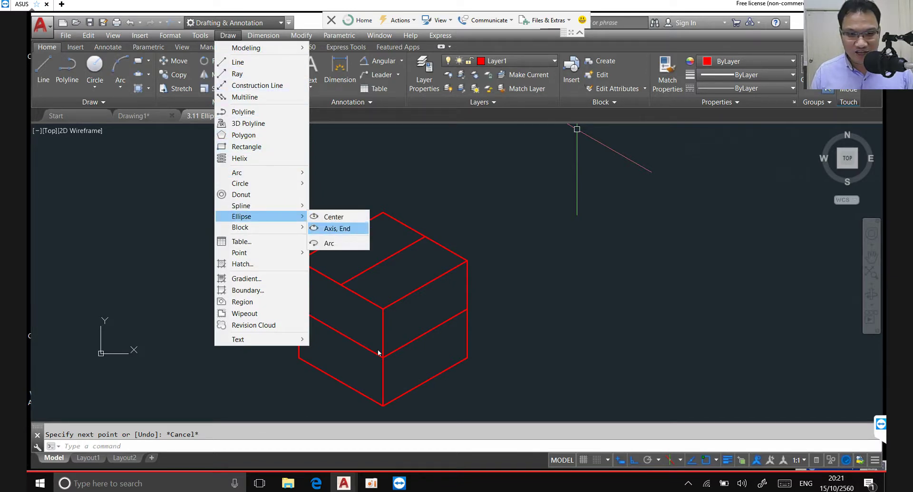
left_click(337, 229)
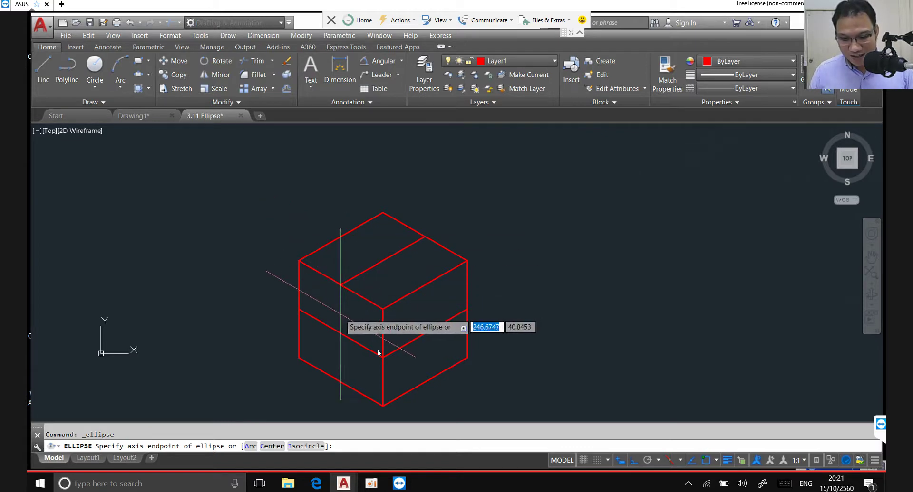
left_click(263, 416)
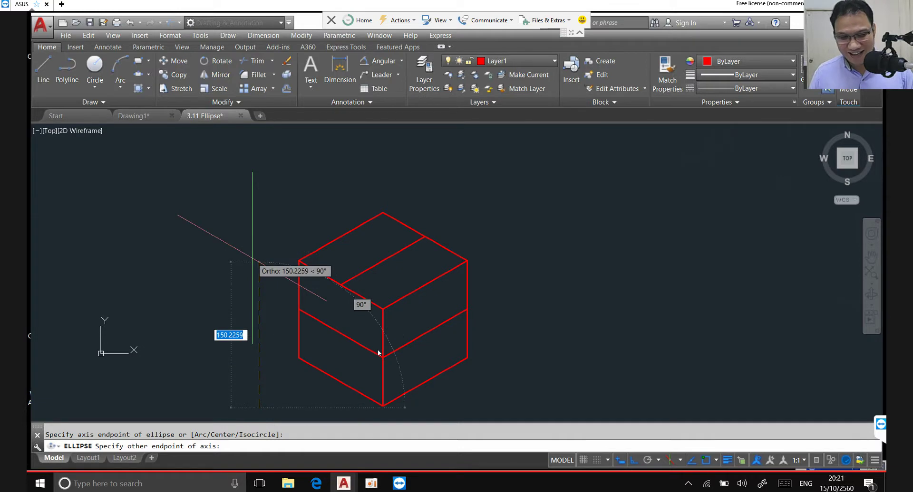
key("Escape")
left_click(228, 35)
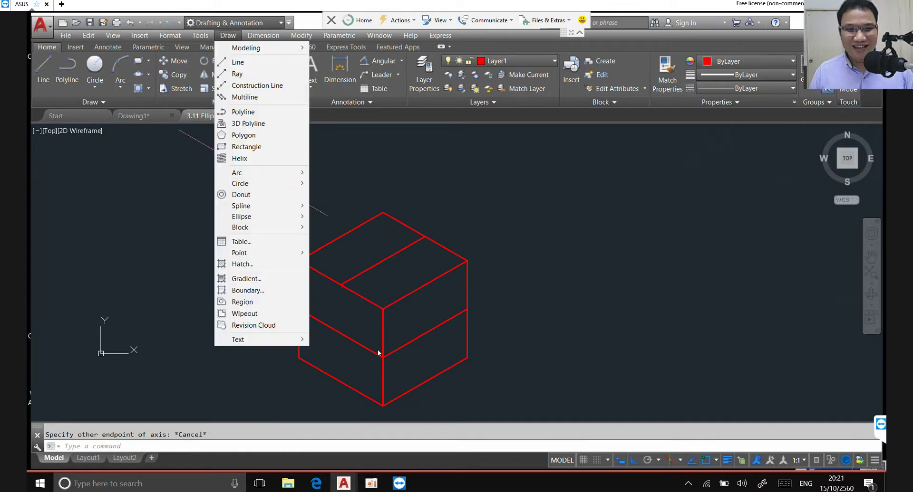
mouse_move(240, 216)
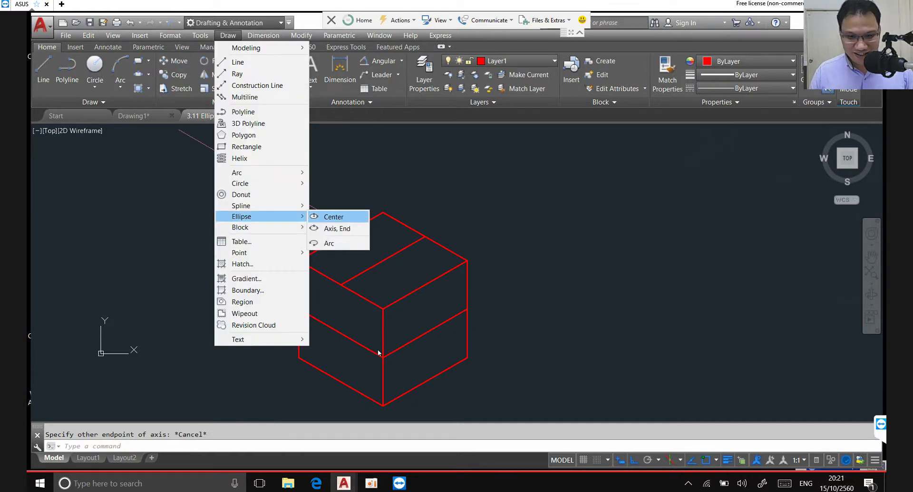
left_click(336, 228)
type("I")
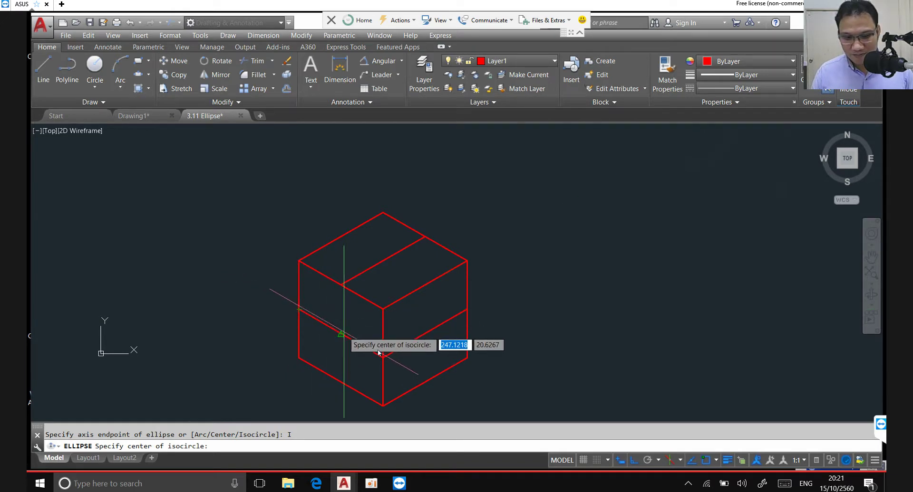
left_click(378, 353)
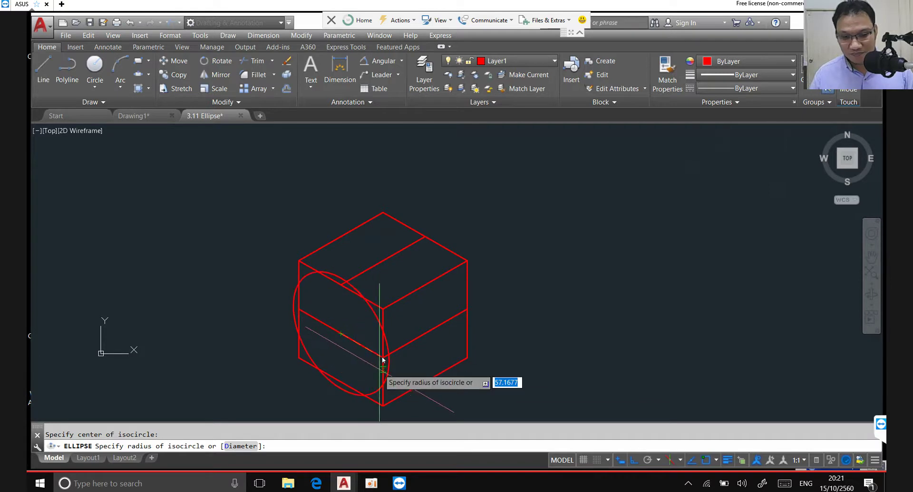
left_click(382, 360)
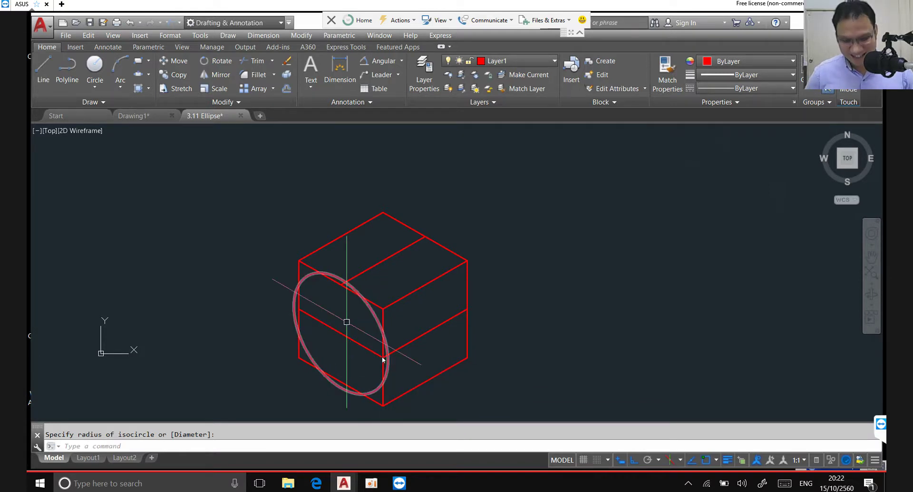
left_click(308, 277)
key("Delete")
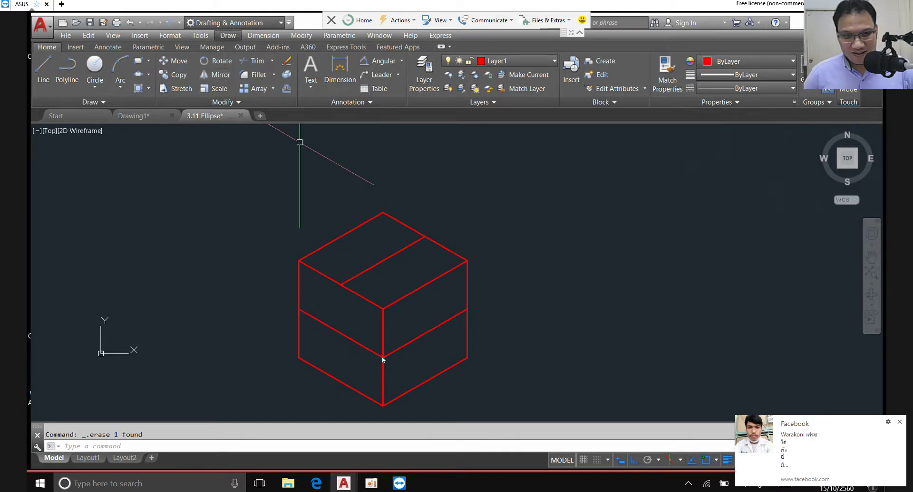
- Start an Axis, End ellipse from the Draw menu, then cancel it
left_click(227, 35)
mouse_move(241, 216)
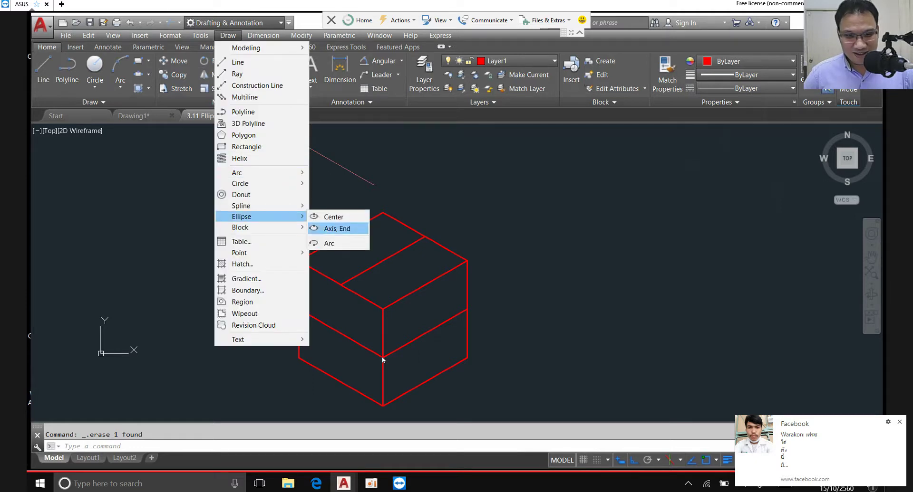
left_click(337, 229)
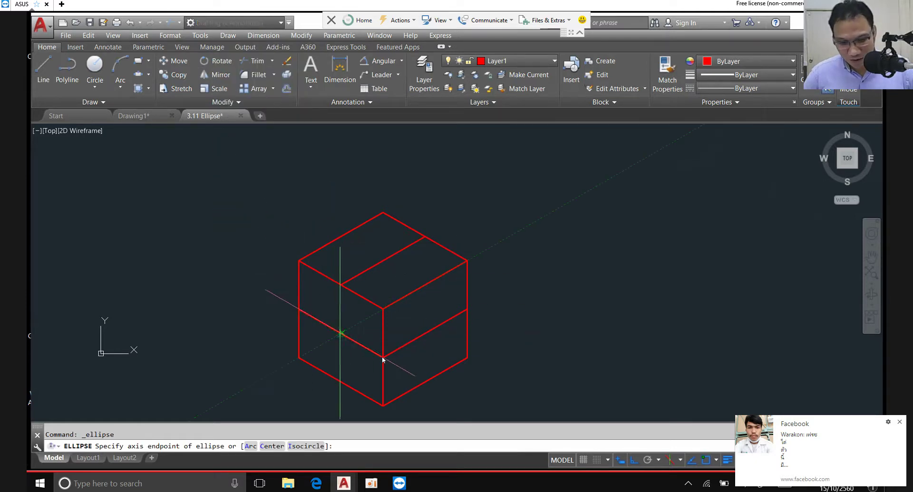
left_click(340, 334)
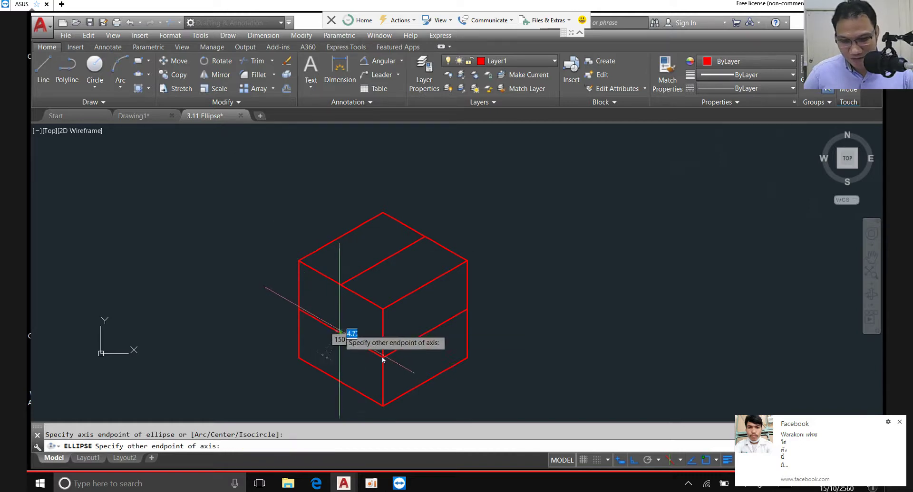
key("Escape")
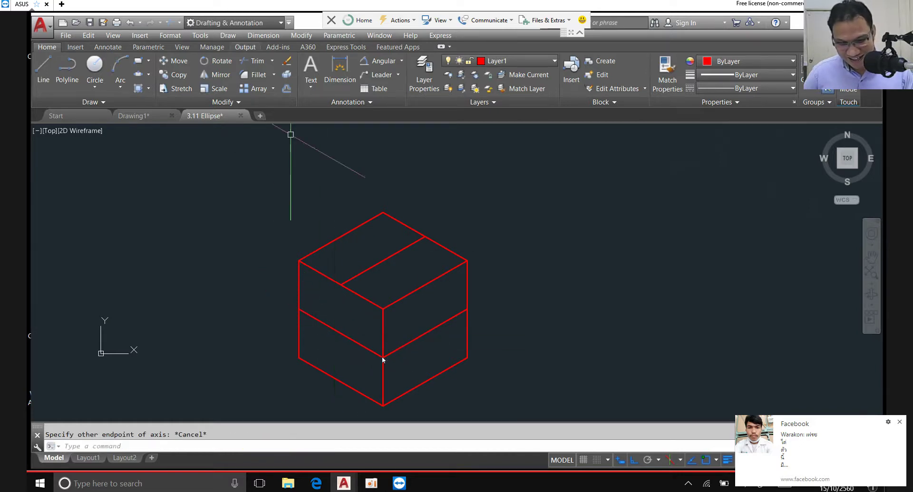
- Inscribe a radius-50 isocircle in the left face, centred on its midline
left_click(227, 35)
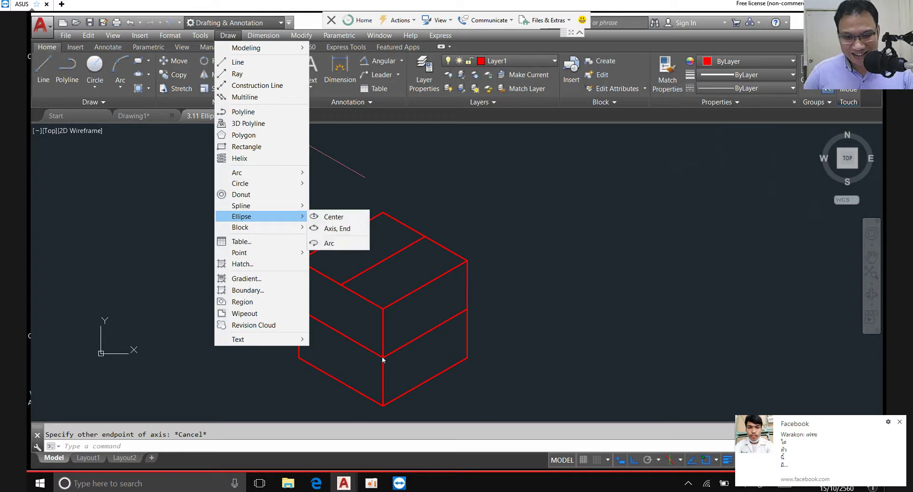
left_click(337, 229)
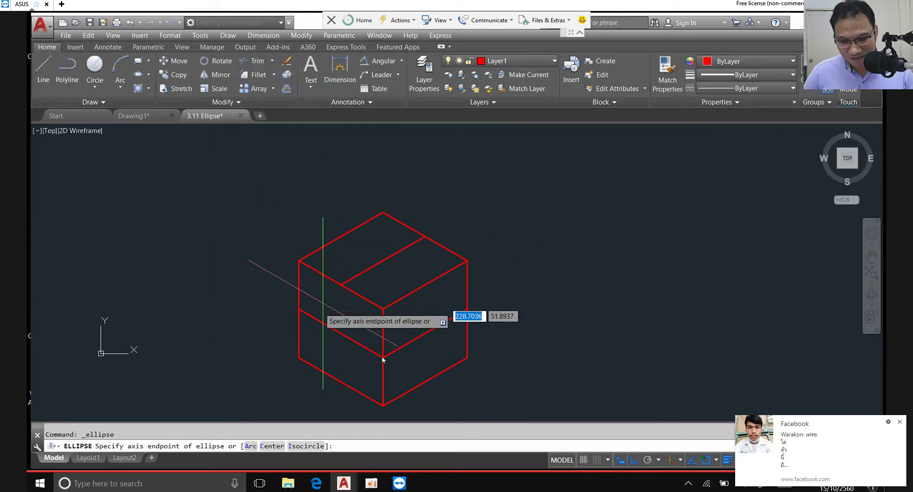
left_click(306, 446)
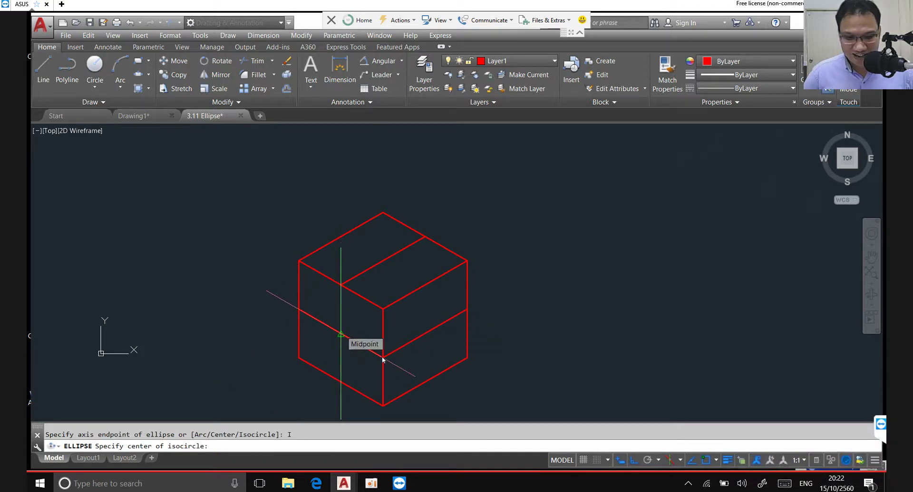
left_click(382, 359)
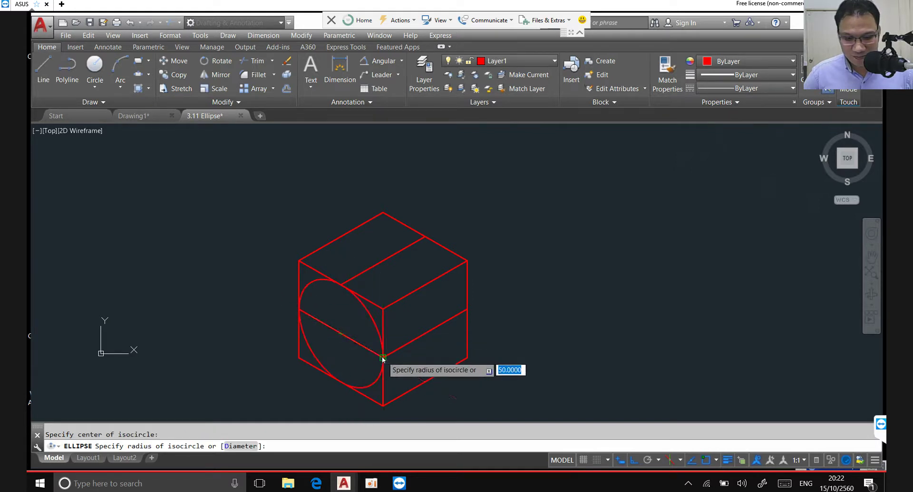
left_click(382, 359)
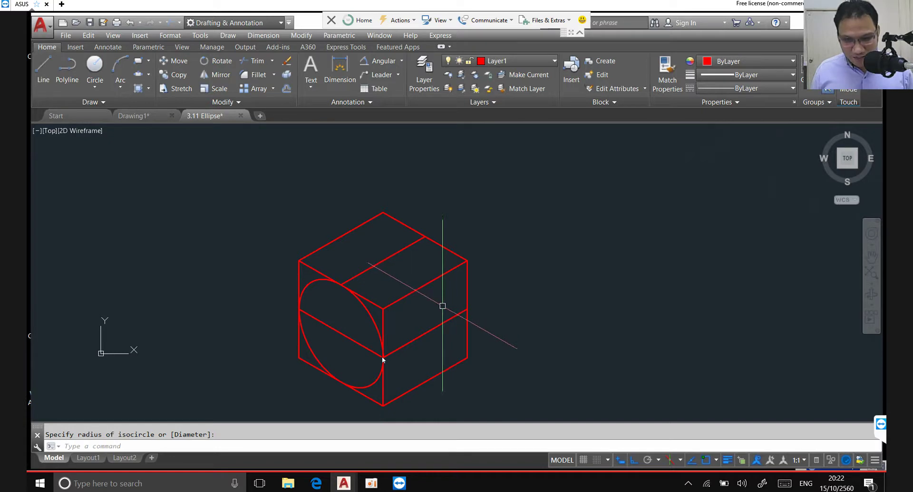
- On the top isoplane, inscribe an isocircle in the top face using EL, Isocircle
key("F5")
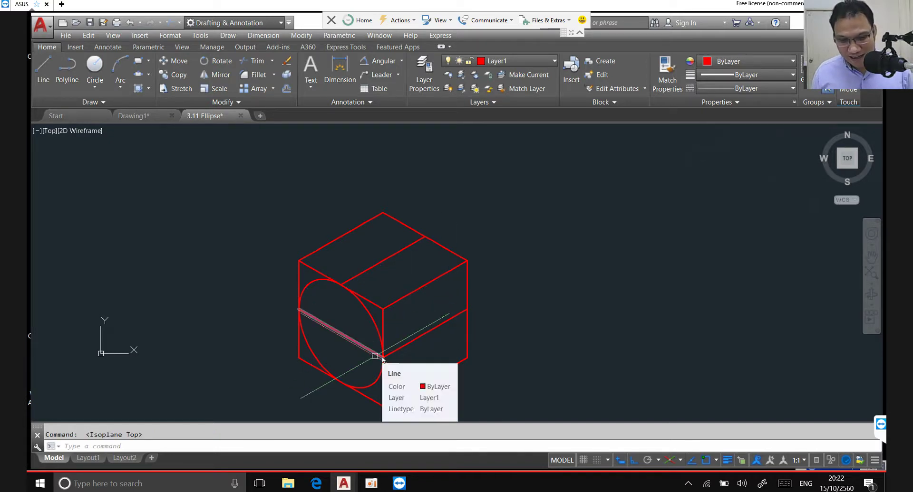
type("el")
key("Return")
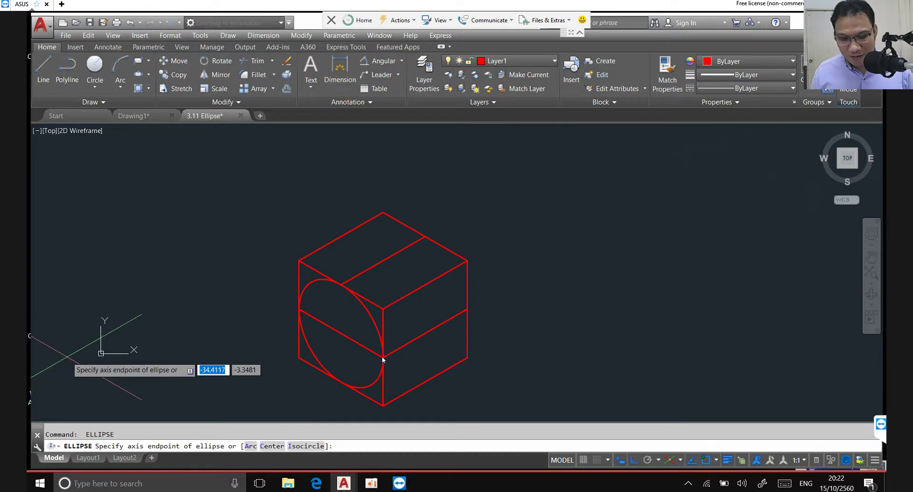
type("I")
key("Return")
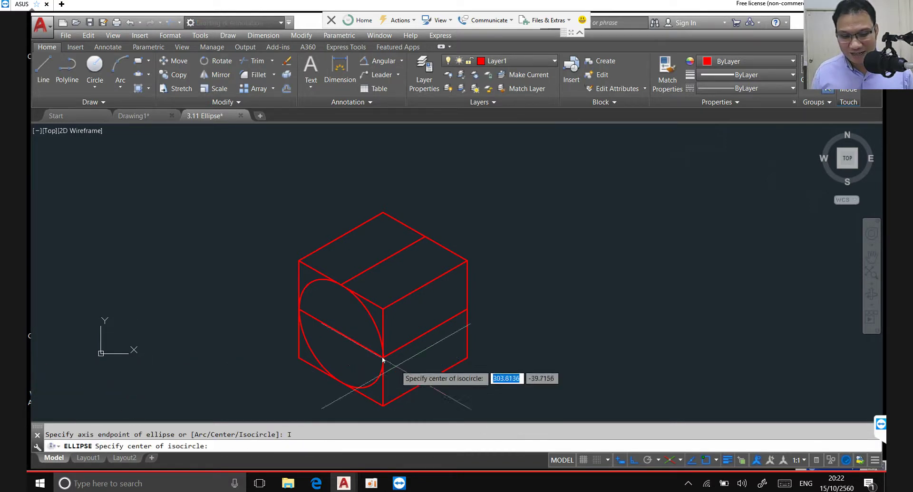
left_click(384, 259)
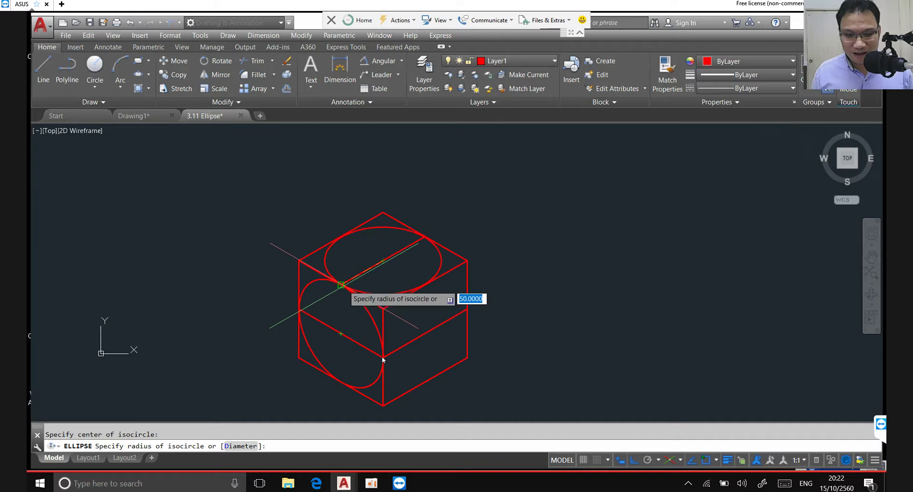
left_click(340, 285)
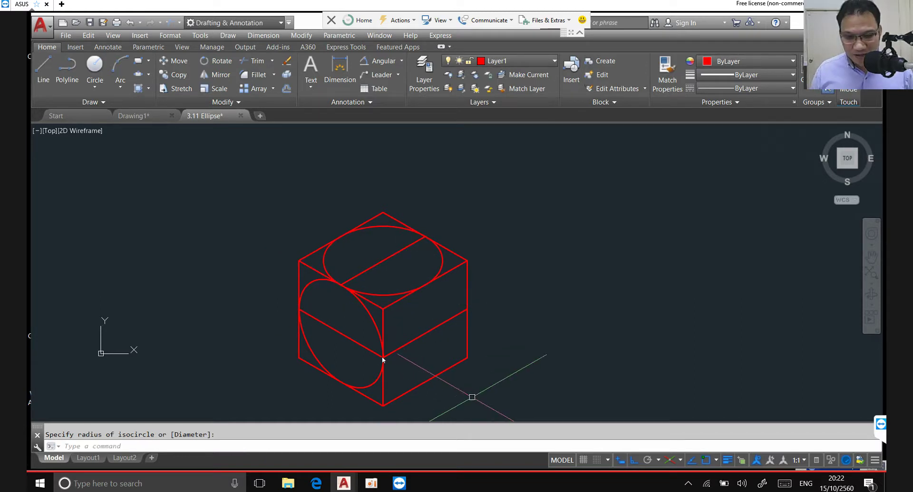
- Switch to the right isoplane and start another isocircle
key("F5")
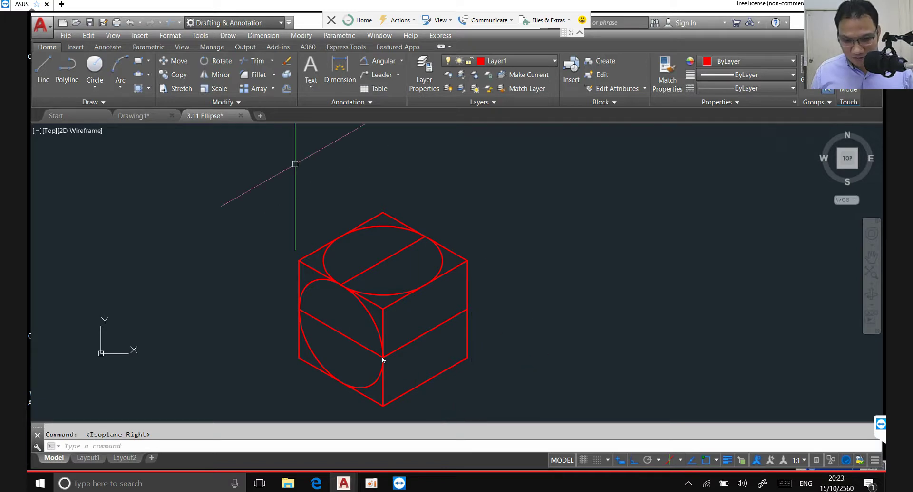
key("Return")
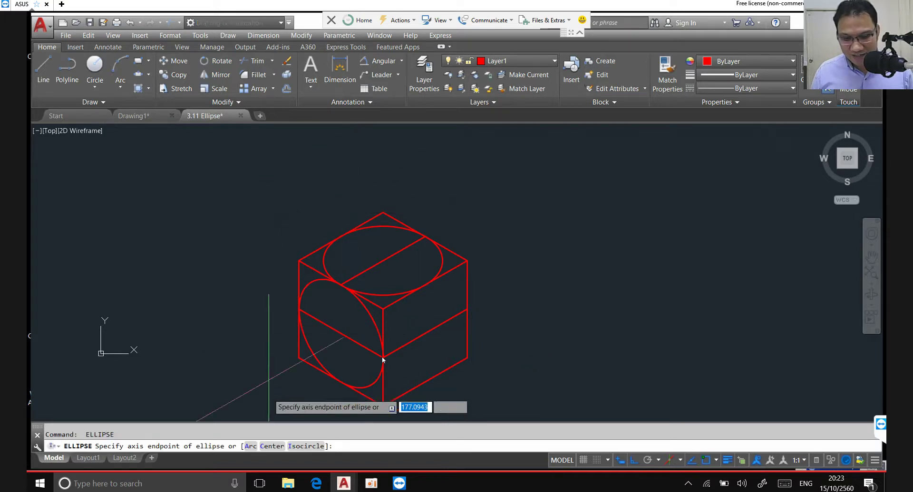
type("i")
key("Return")
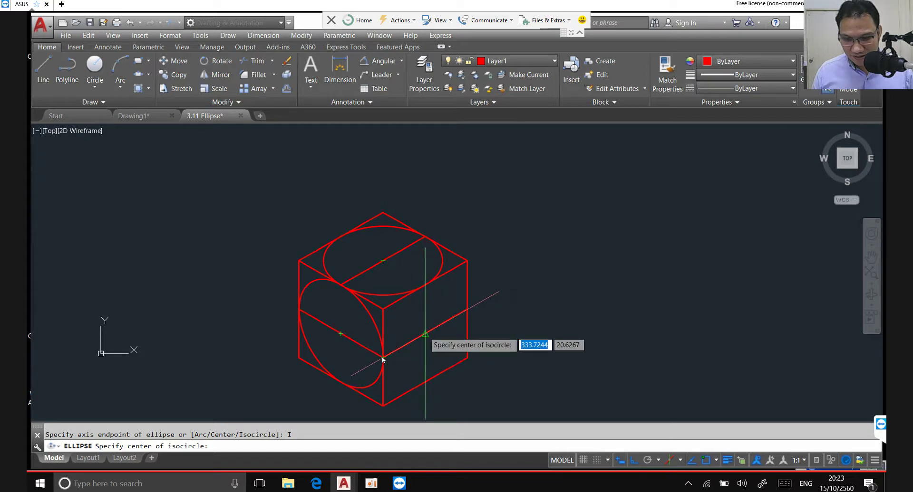
- Draw an isocircle on the right face, then erase it because it misfits
left_click(425, 334)
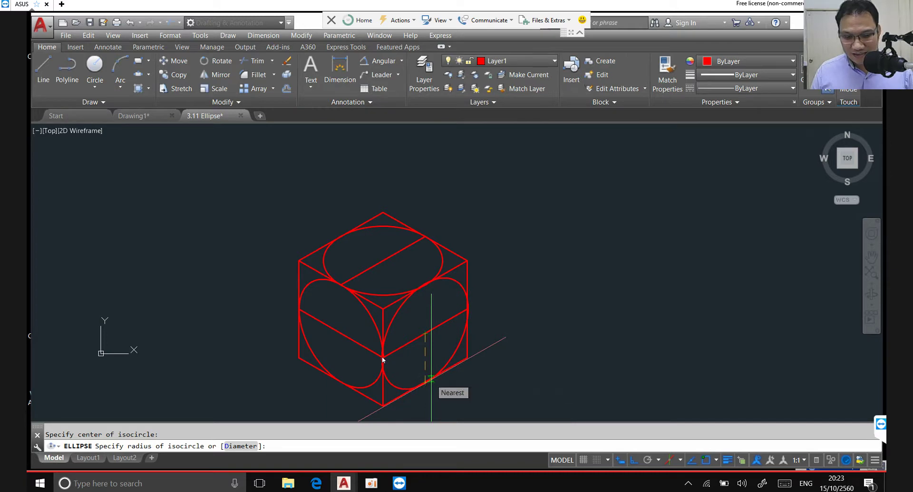
left_click(430, 379)
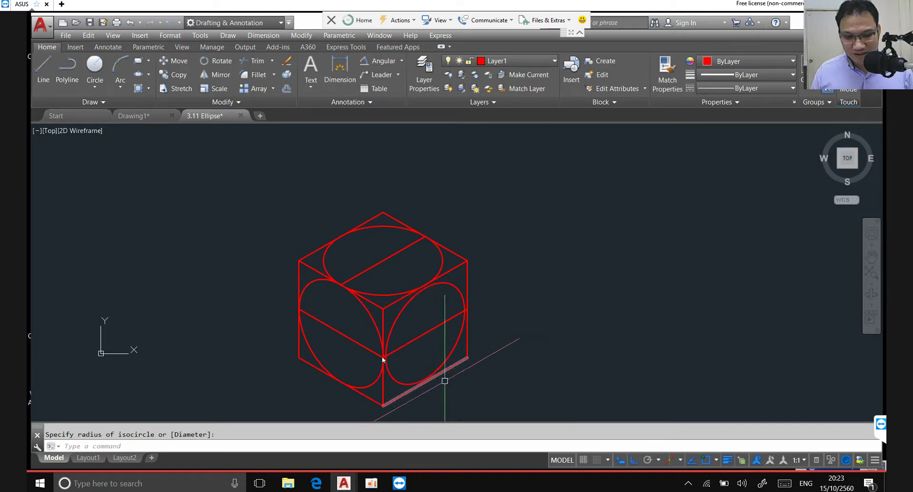
mouse_move(412, 344)
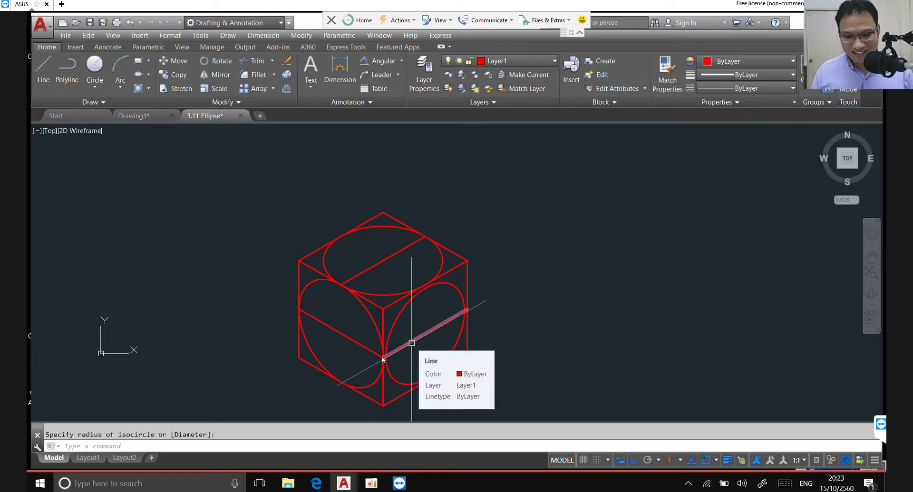
left_click(383, 359)
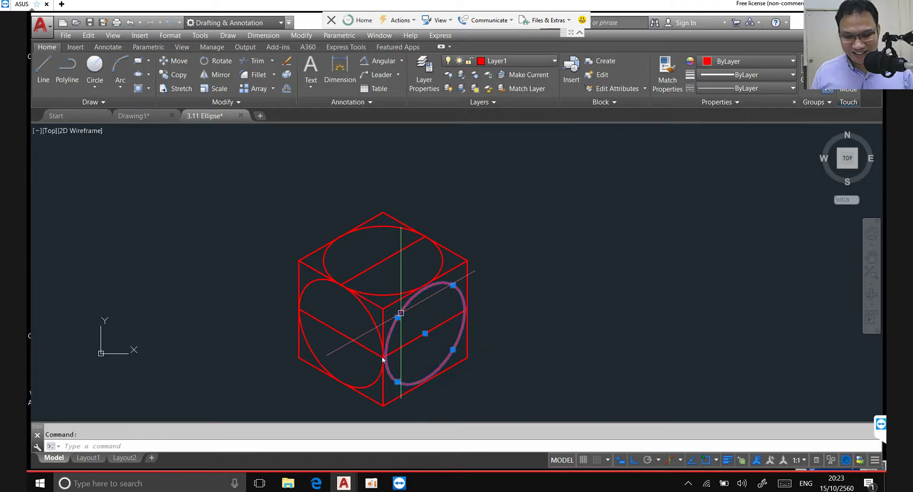
key("Delete")
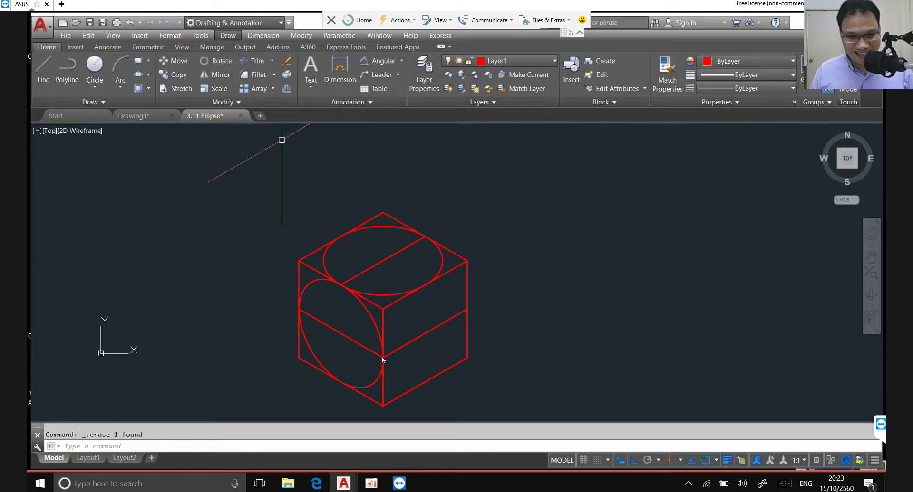
key("Return")
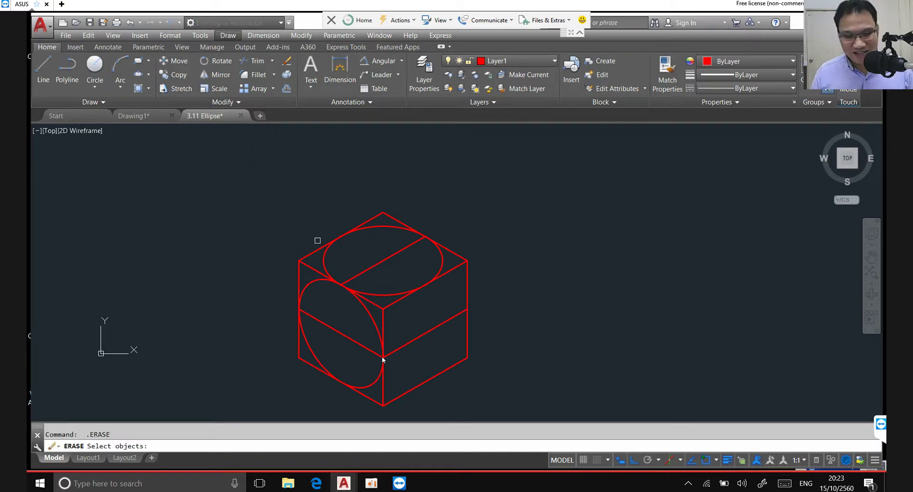
left_click(227, 35)
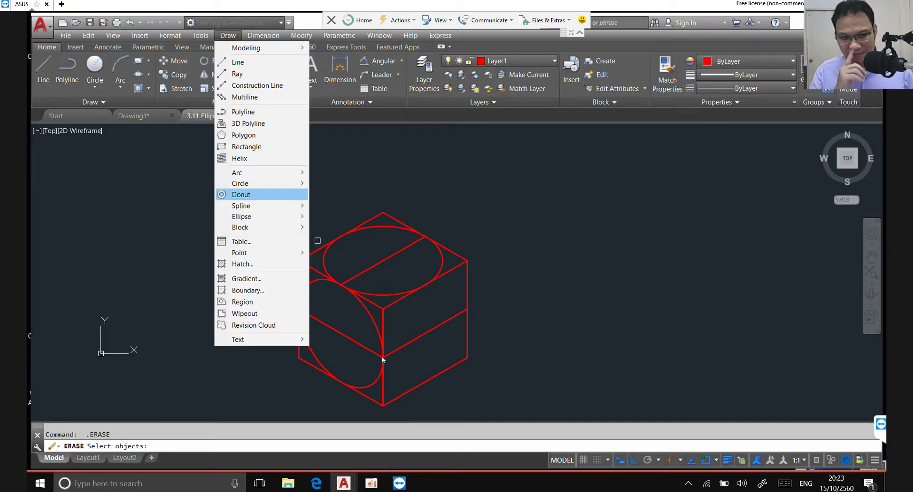
- Inscribe a fitted isocircle in the right face, then select the top-face construction line
key("Down")
key("Down")
key("Right")
key("Down")
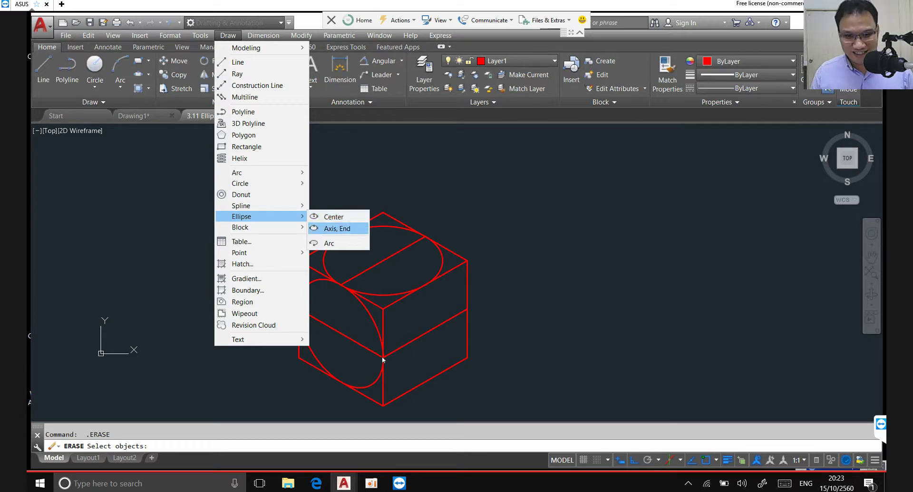
key("Return")
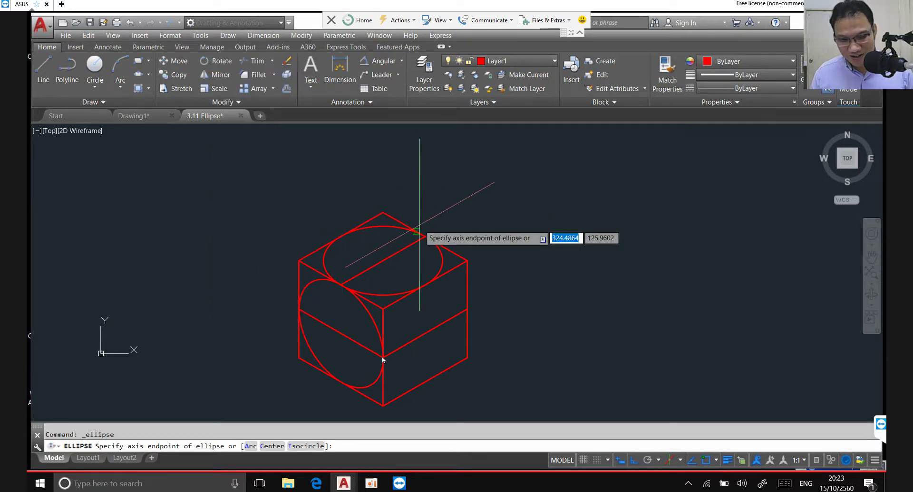
left_click(305, 445)
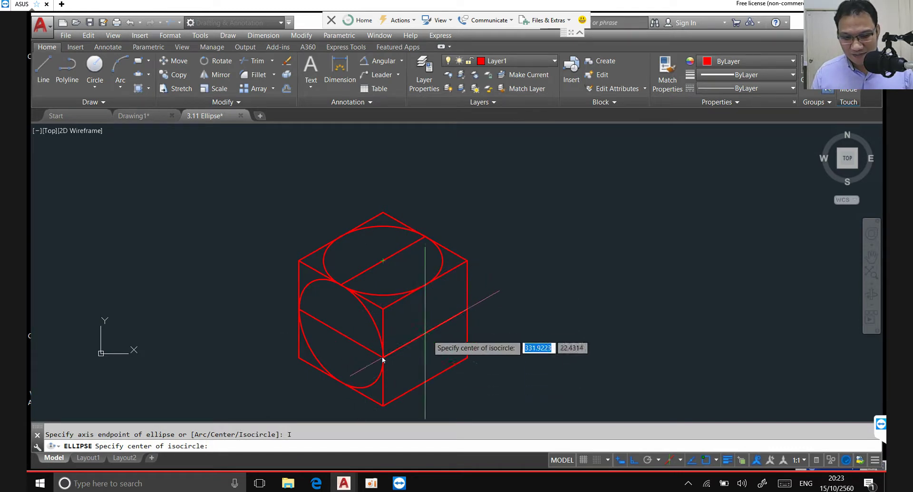
left_click(425, 334)
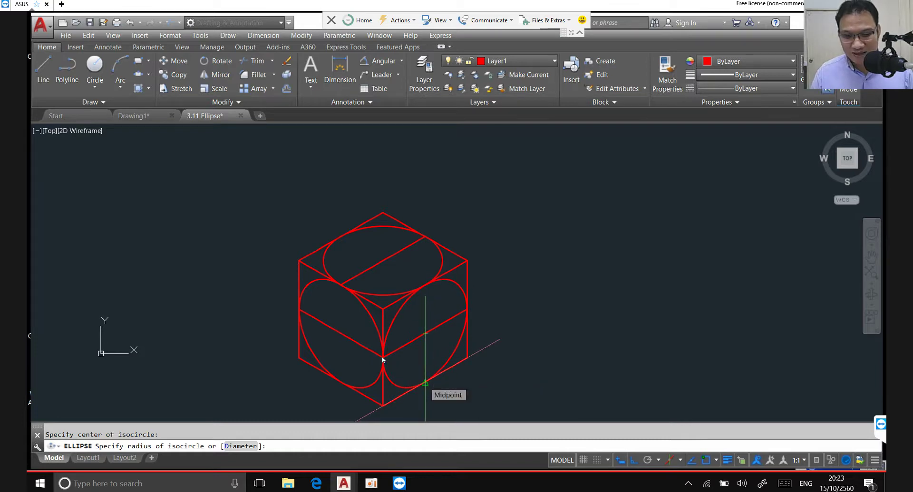
left_click(424, 382)
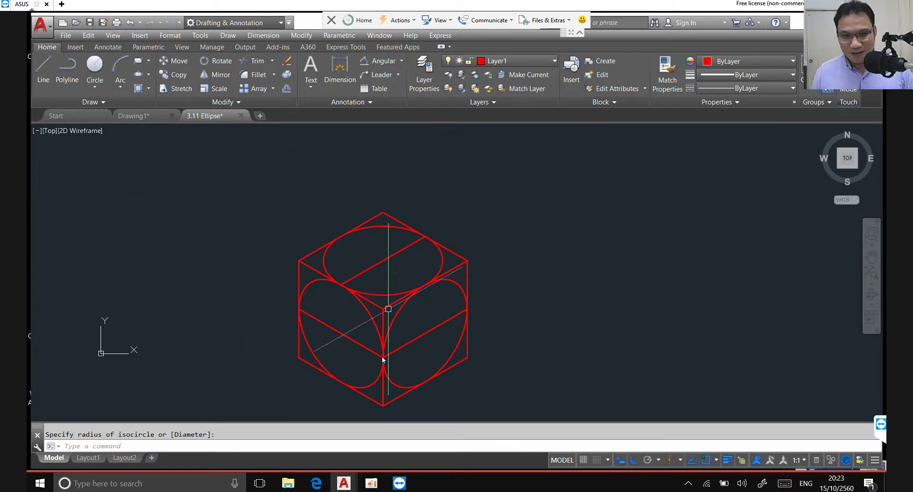
key("Escape")
left_click(385, 255)
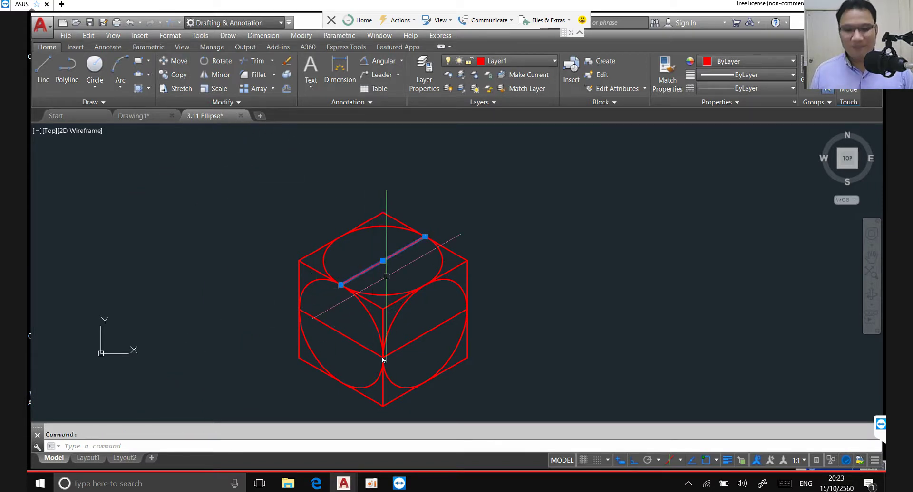
- Erase the diagonal construction lines on the top and right faces
key("Delete")
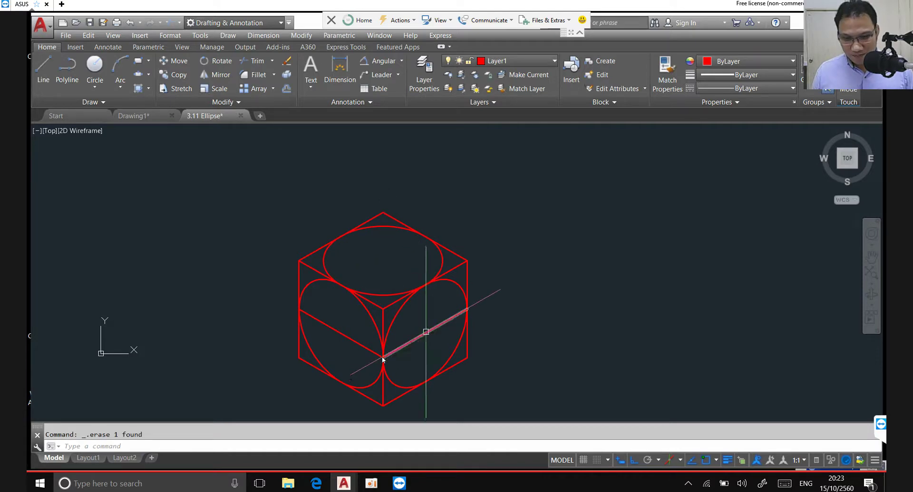
left_click(416, 331)
key("Delete")
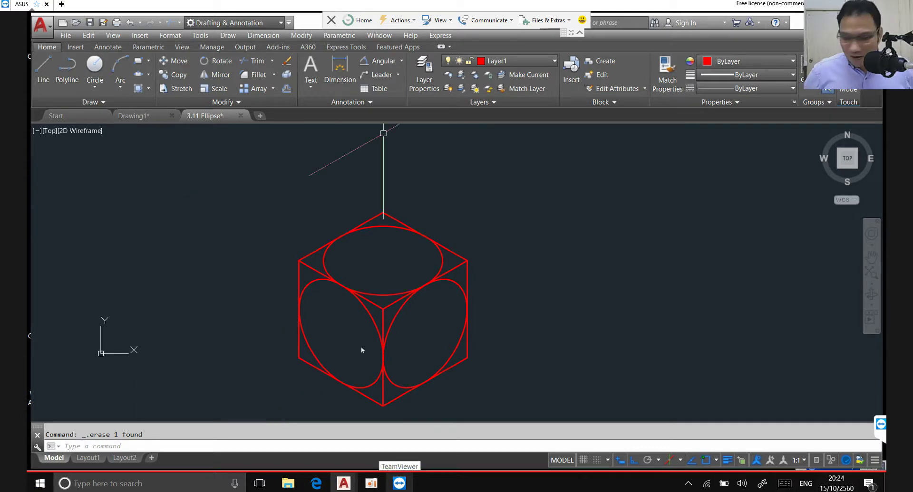
- Close 3.11 Ellipse without saving, keep Drawing1 open, and bring up the Select File dialog
key("alt+f")
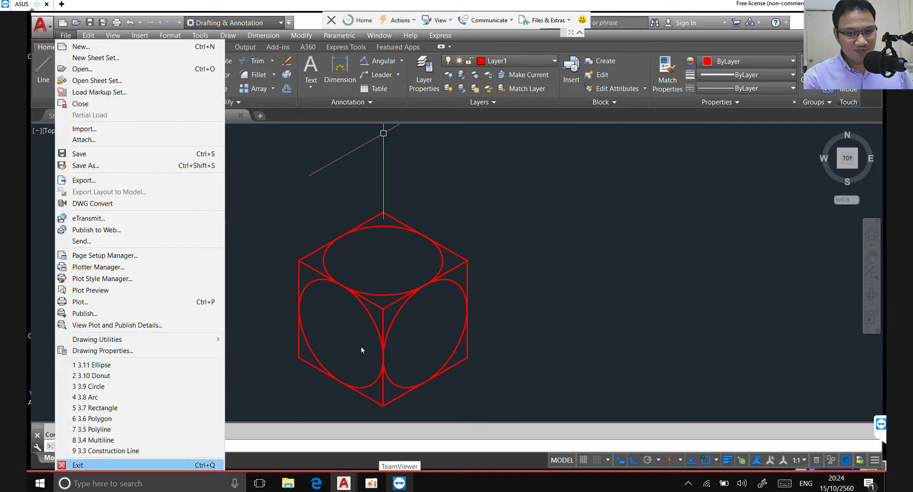
key("Return")
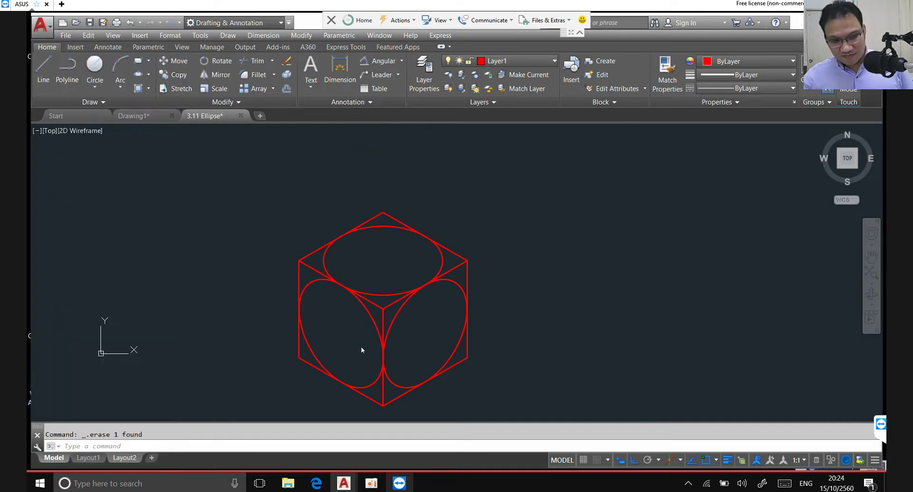
key("Tab")
key("Return")
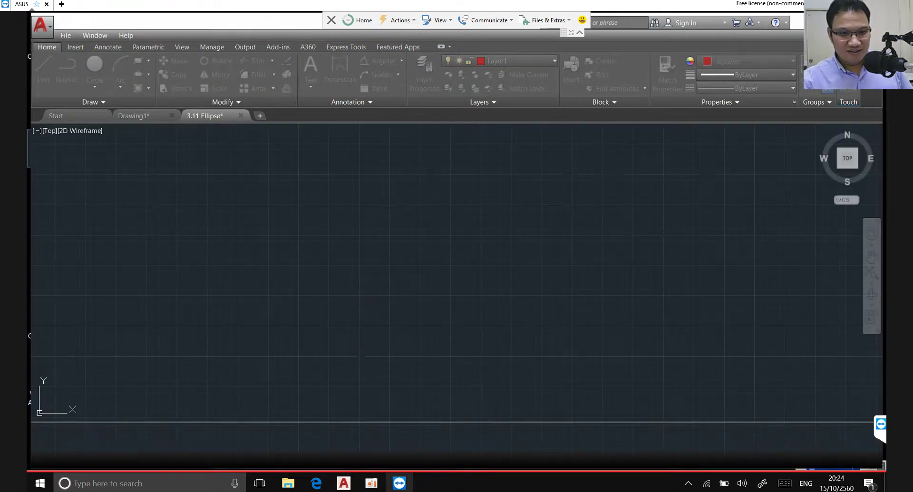
key("Tab")
key("Tab")
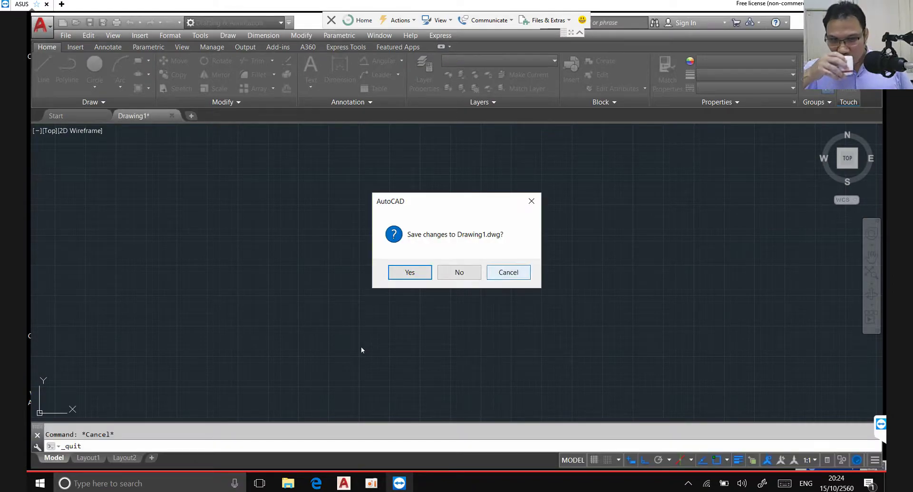
key("Return")
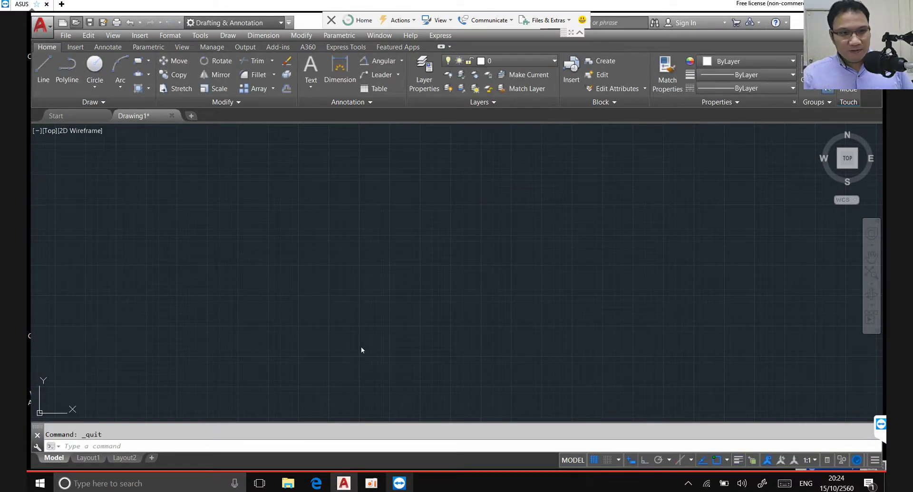
key("ctrl+o")
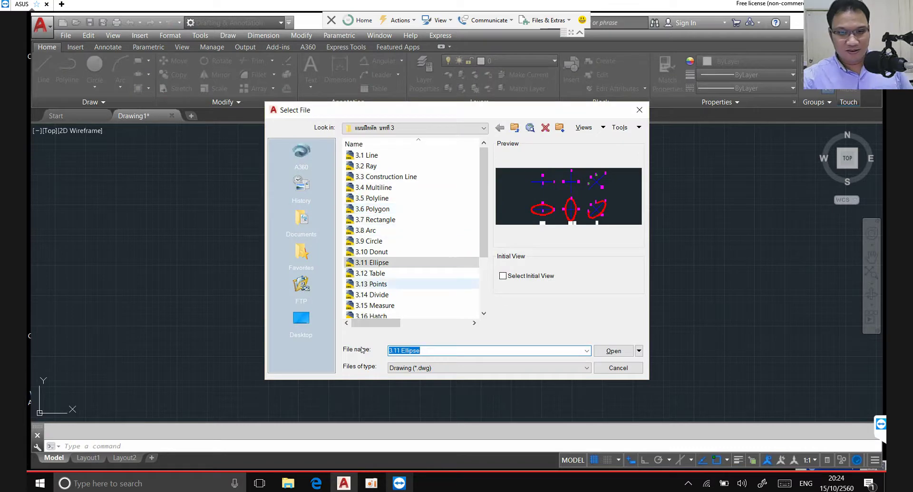
- Open the 3.12 Table drawing from the Select File list
key("Down")
key("Return")
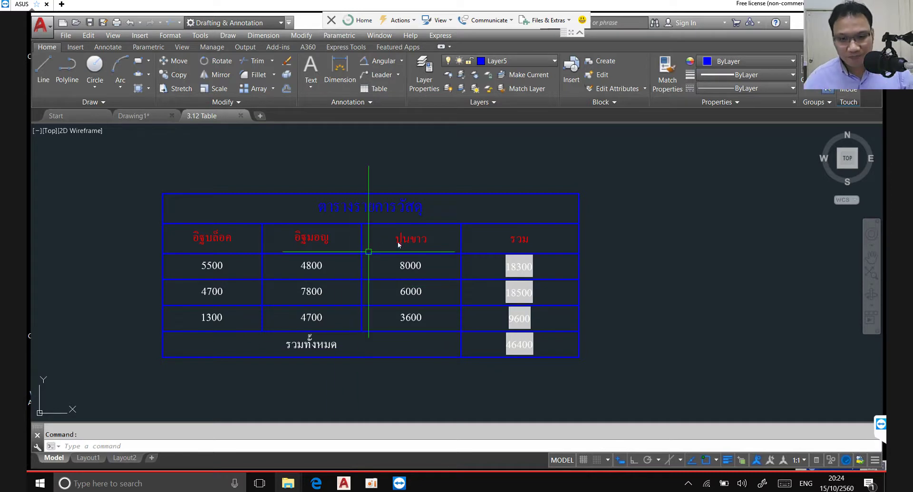
left_click(476, 194)
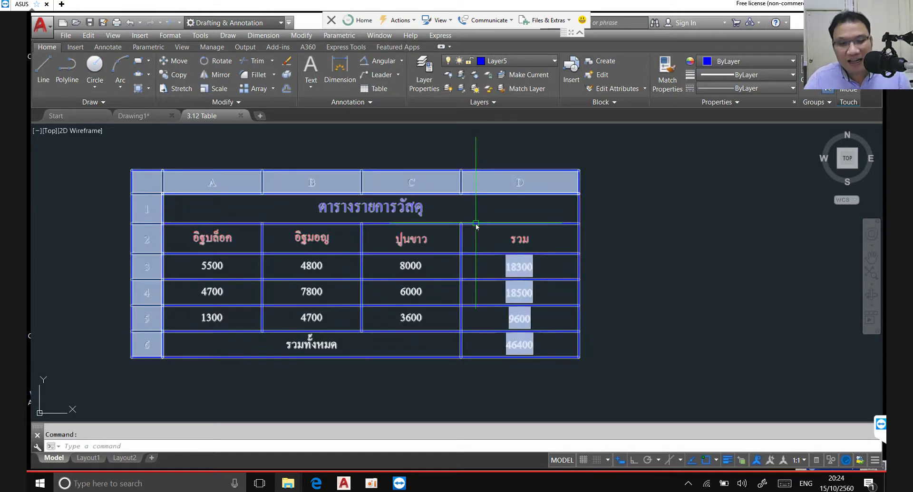
left_click(626, 239)
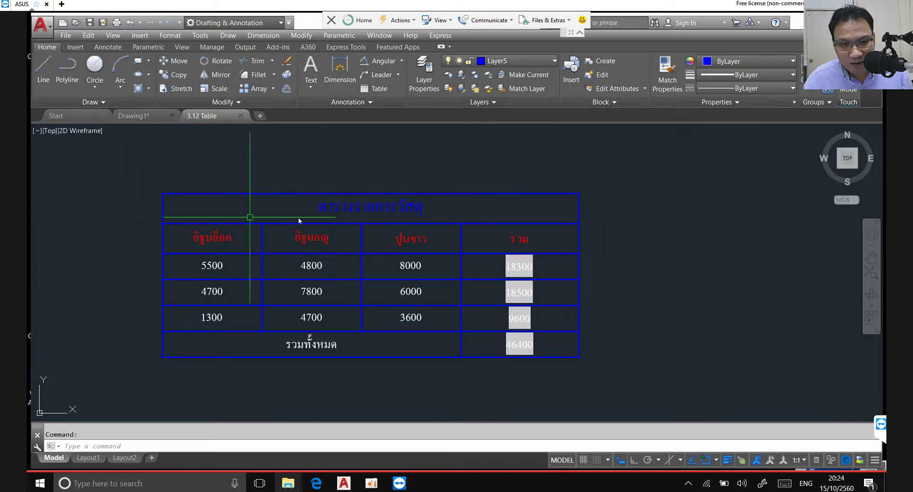
left_click(253, 221)
key("Escape")
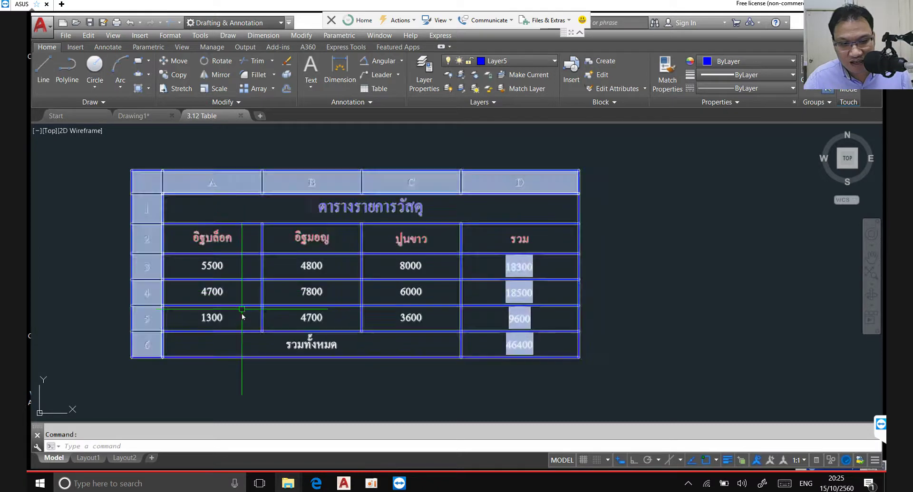
key("Escape")
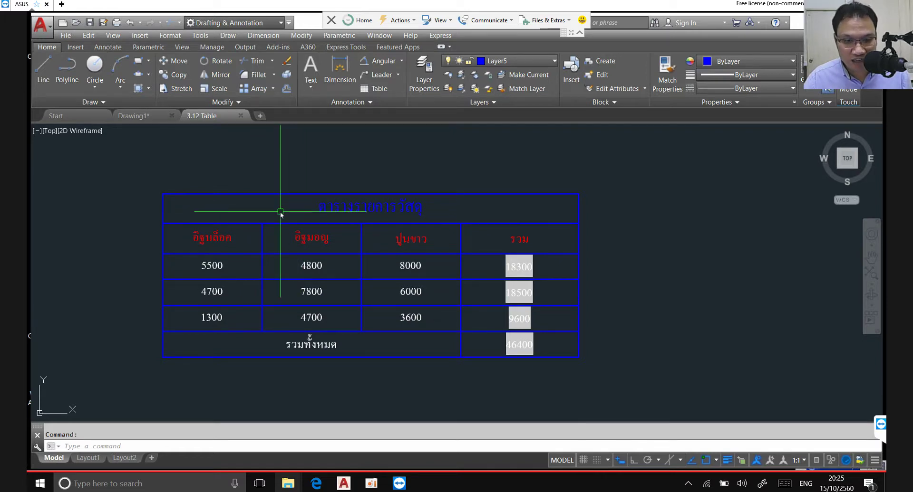
left_click(245, 241)
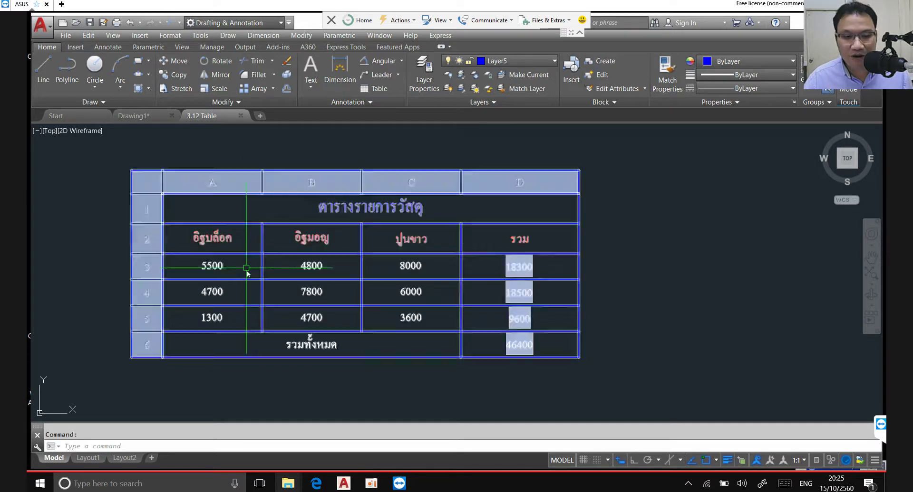
key("Escape")
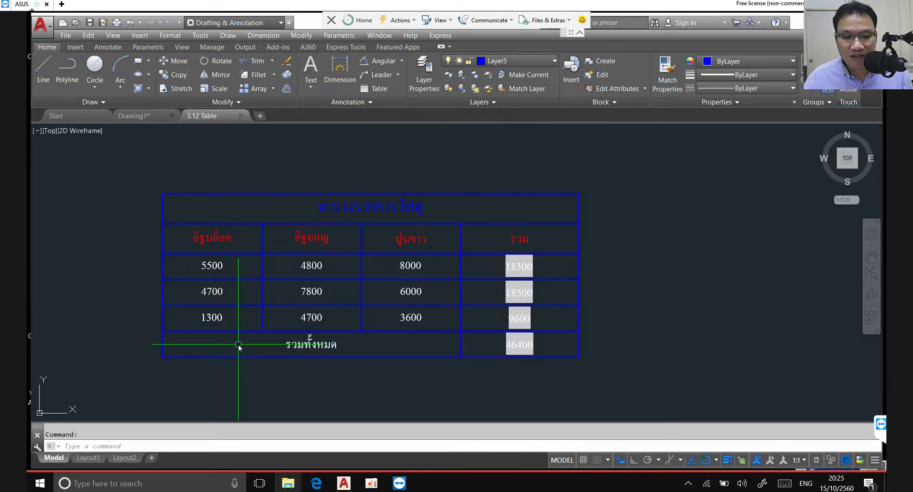
left_click(247, 278)
key("Escape")
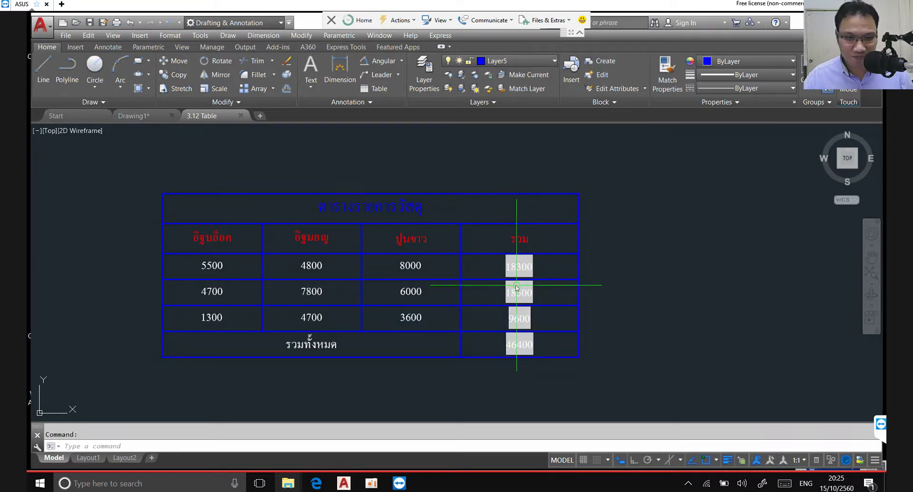
middle_click_drag(517, 263, 393, 274)
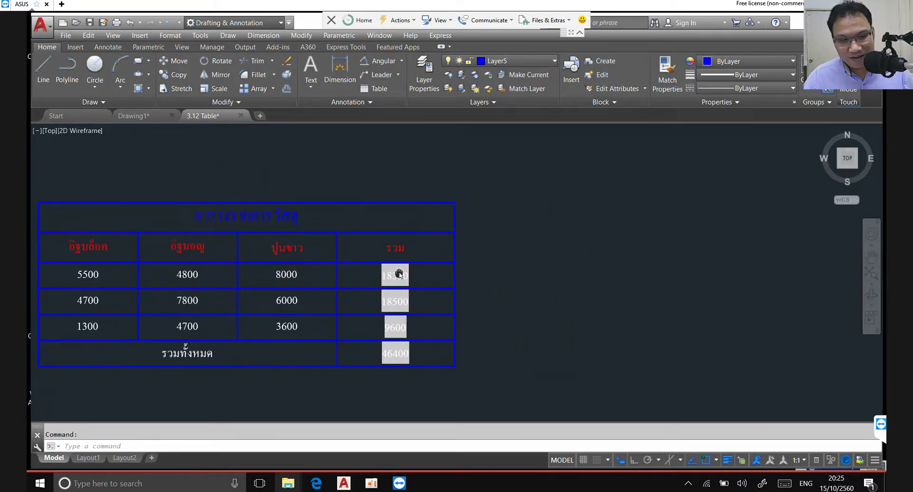
- Start a new table from the Draw menu and reposition the Insert Table dialog
left_click(227, 35)
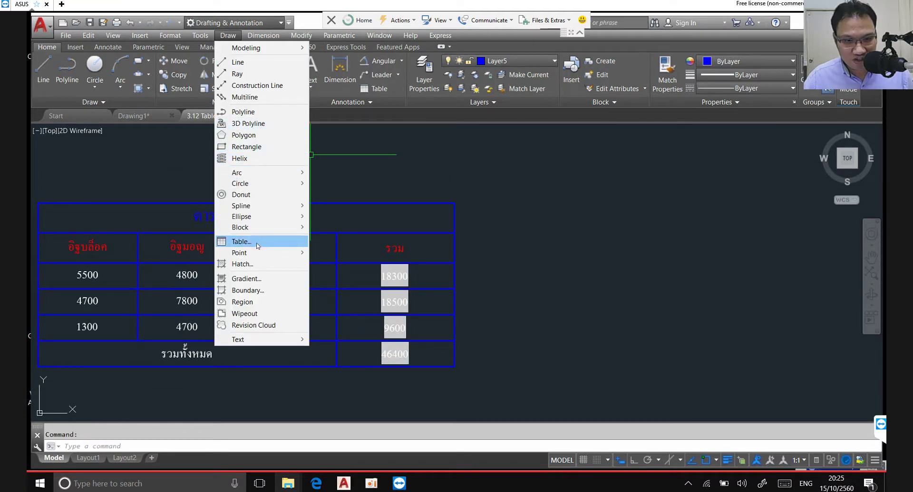
left_click(257, 245)
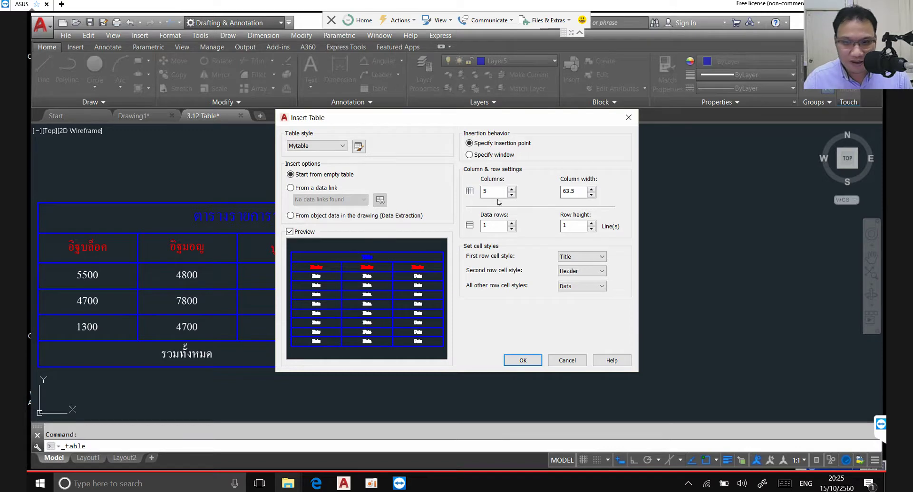
left_click_drag(416, 124, 627, 126)
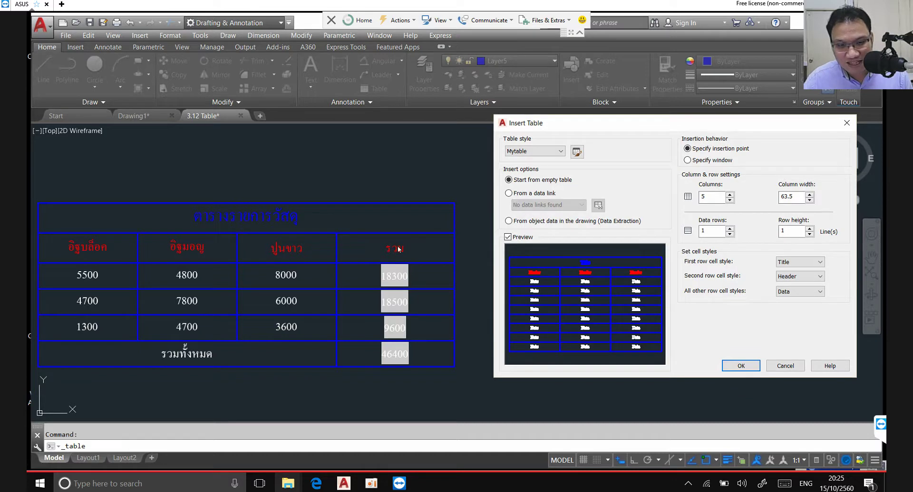
left_click_drag(609, 125, 463, 146)
- Set 4 columns 60 wide and 4 data rows 2 lines high, then confirm
double_click(564, 218)
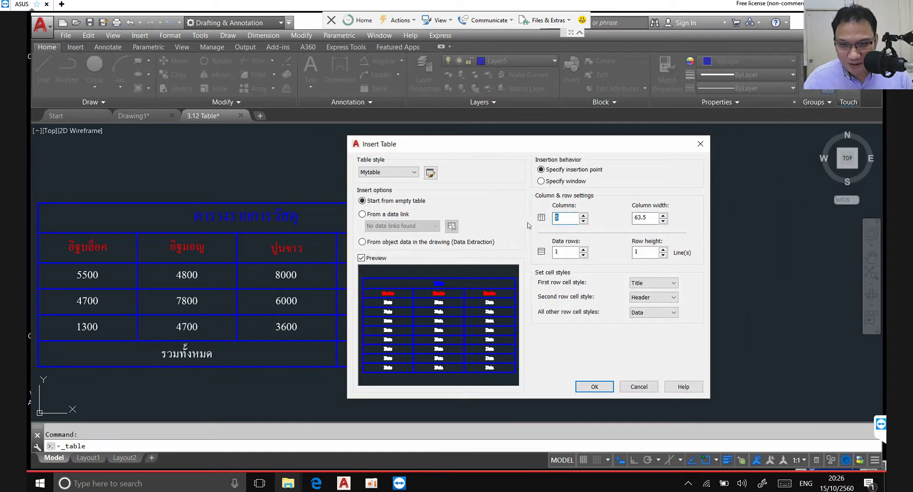
type("4")
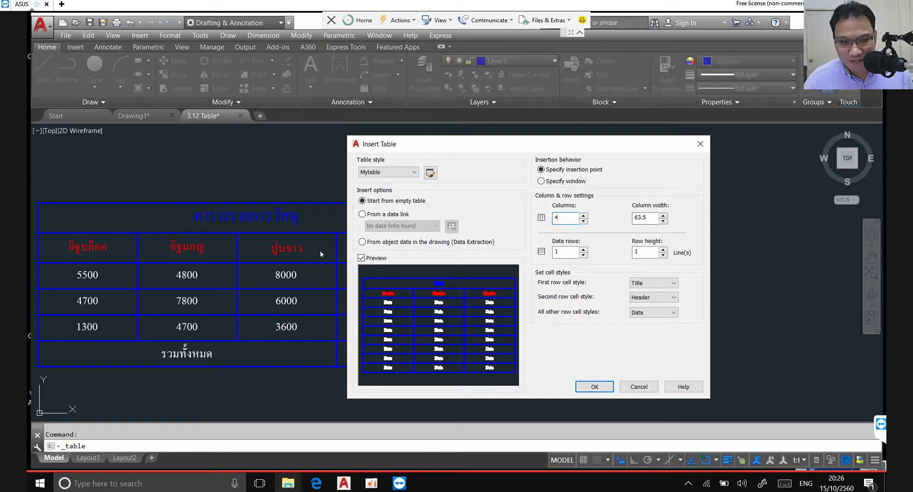
key("Tab")
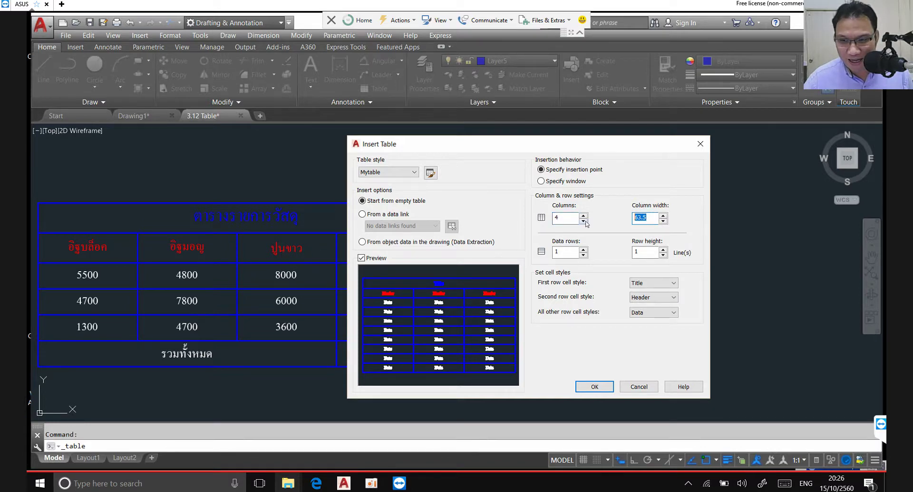
type("60")
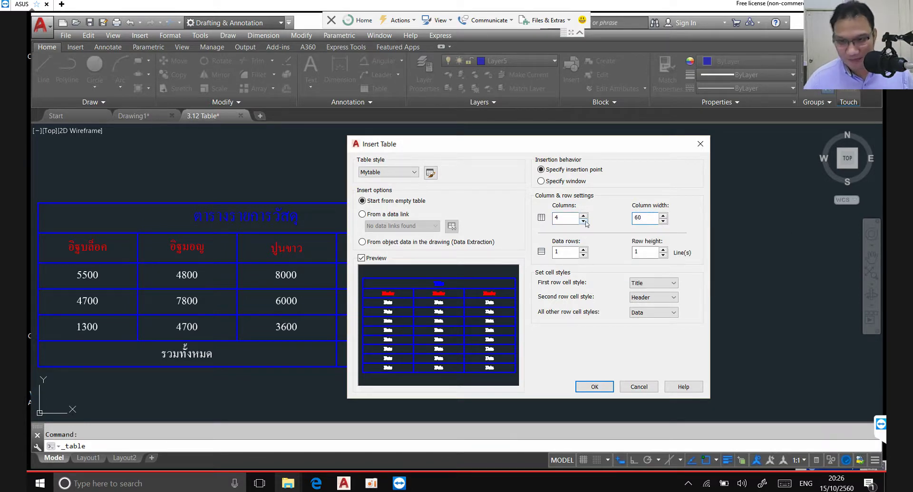
left_click(561, 253)
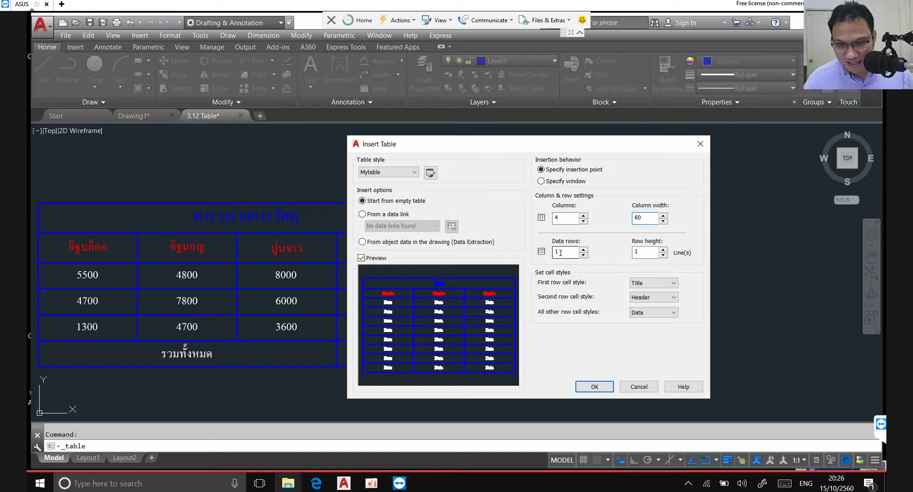
key("BackSpace")
type("4")
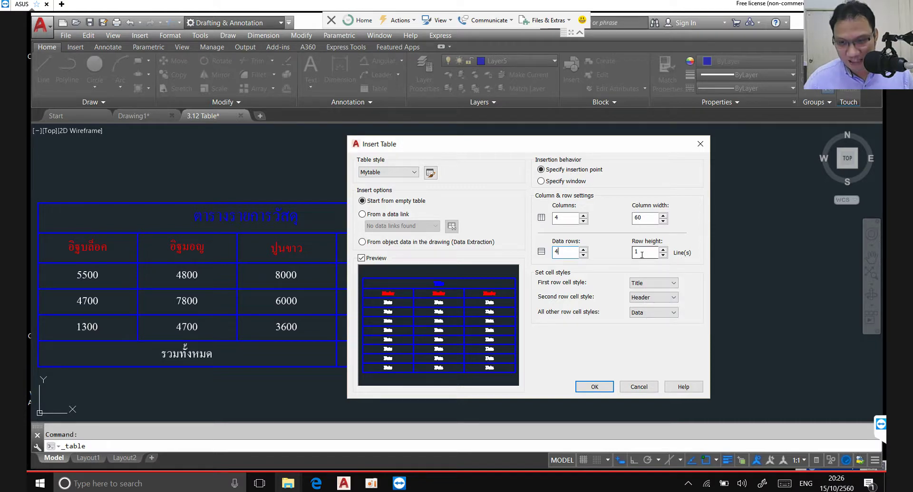
key("Tab")
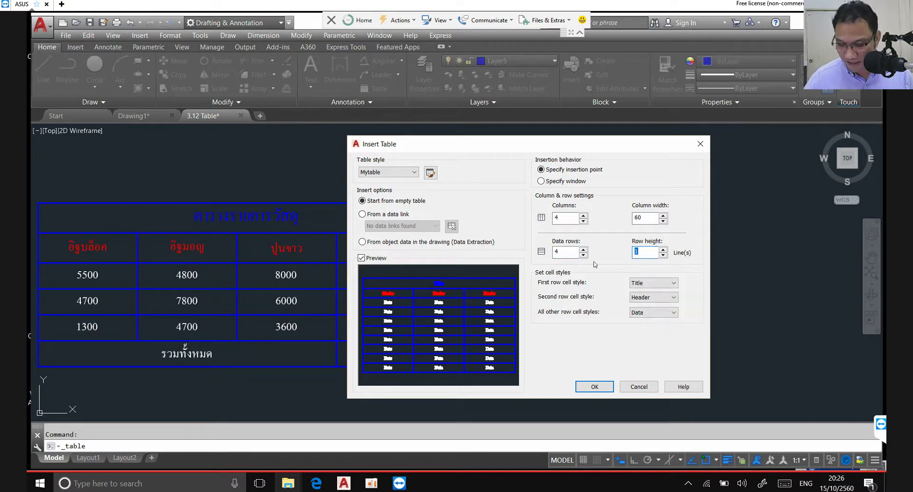
type("2")
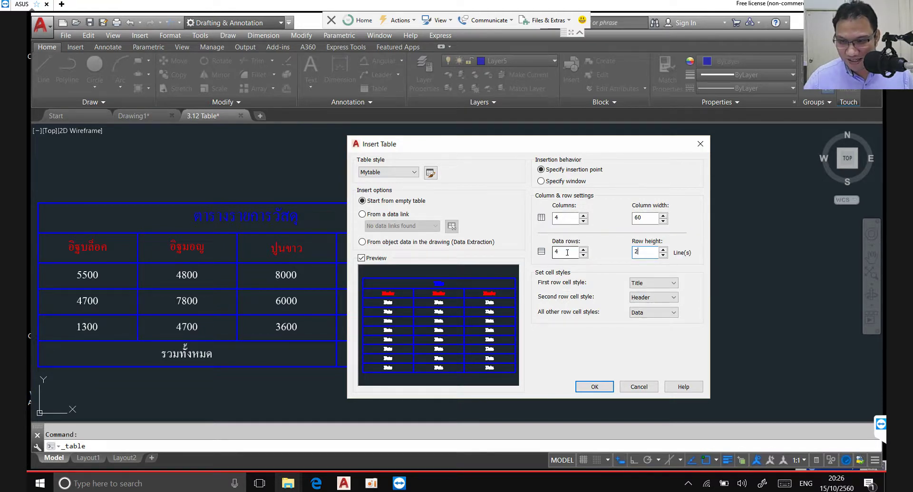
left_click(595, 387)
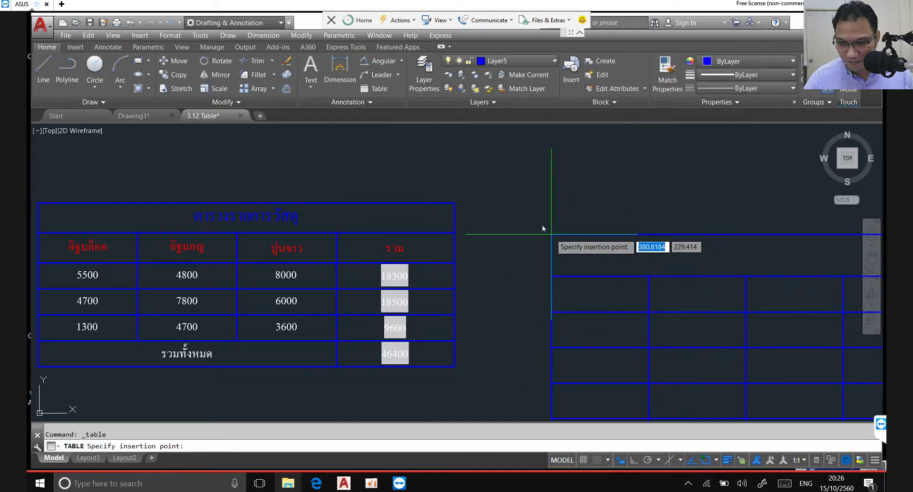
- Insert the blank 4-column table just right of the materials table
scroll(489, 193, "down", 4)
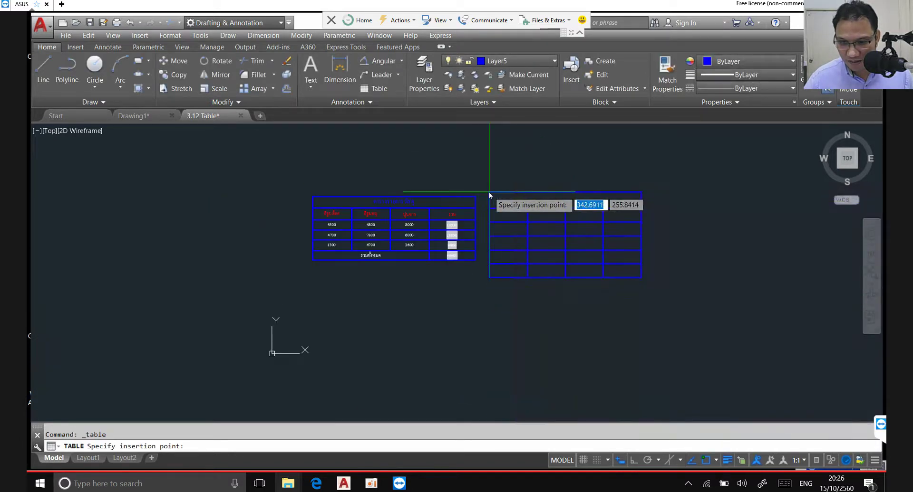
scroll(489, 195, "up", 2)
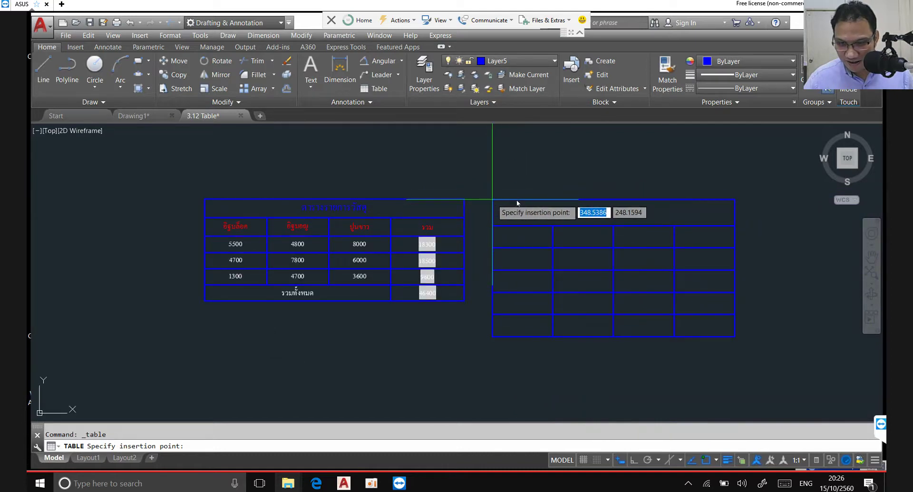
left_click(534, 200)
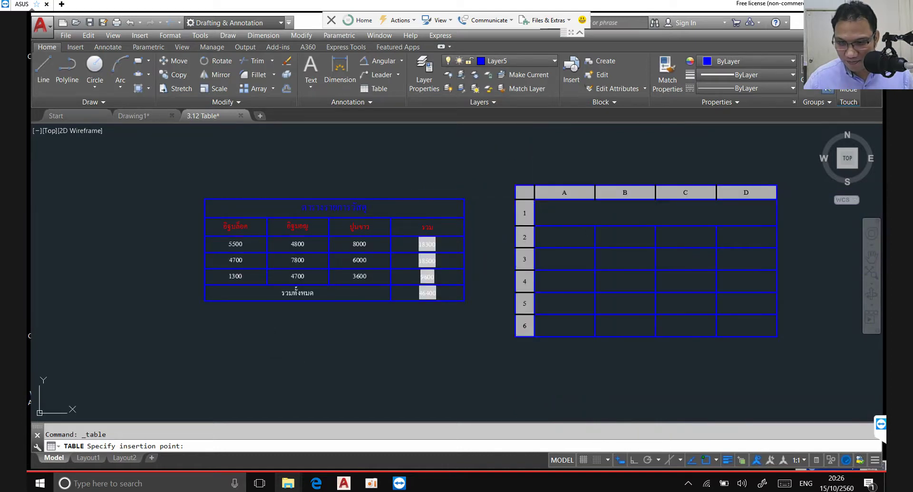
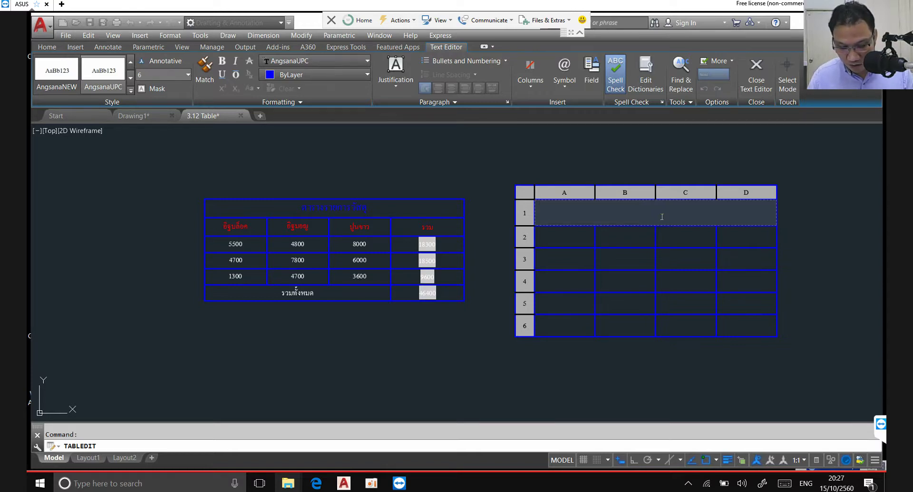
- Enter the Thai title and the codes 001, 002, 003, 004 across cells A2–D2 of the right-hand table
type("ตาราง")
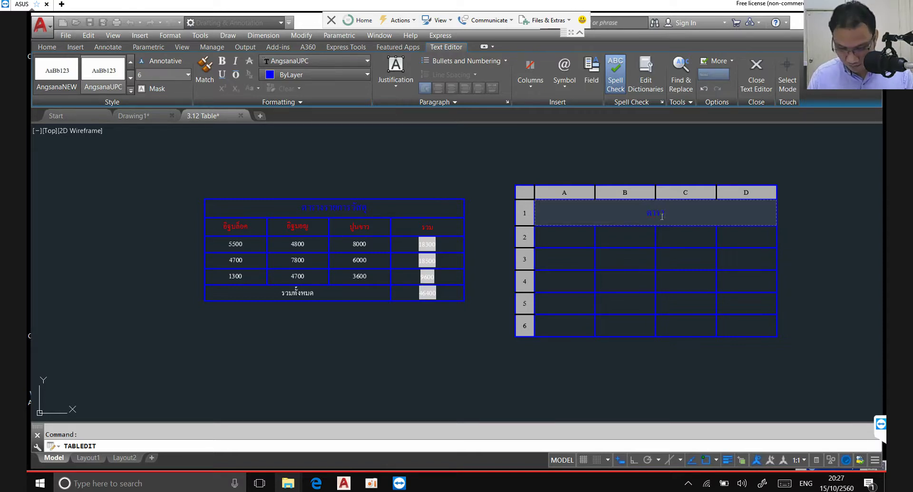
type("ที่ก")
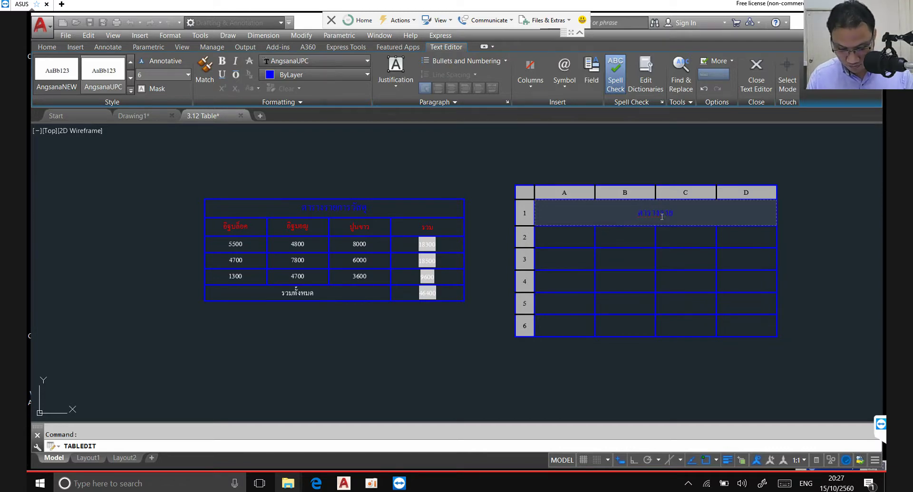
type("าร")
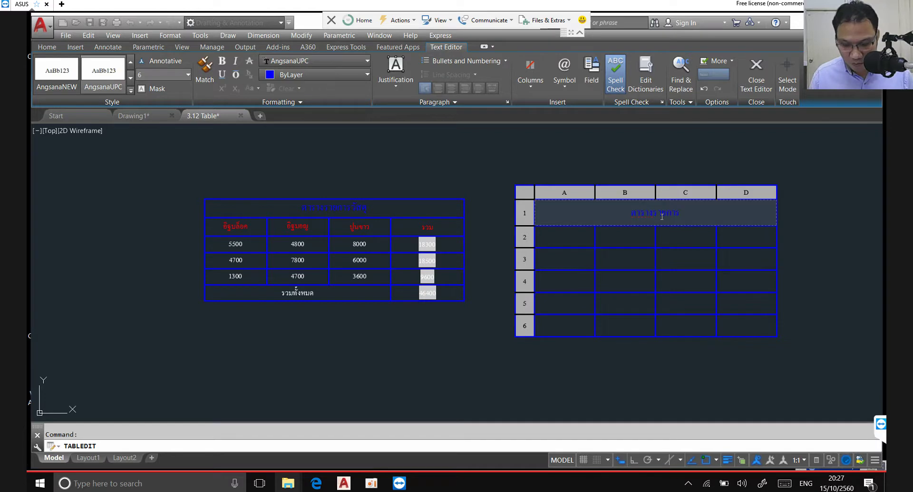
key("Tab")
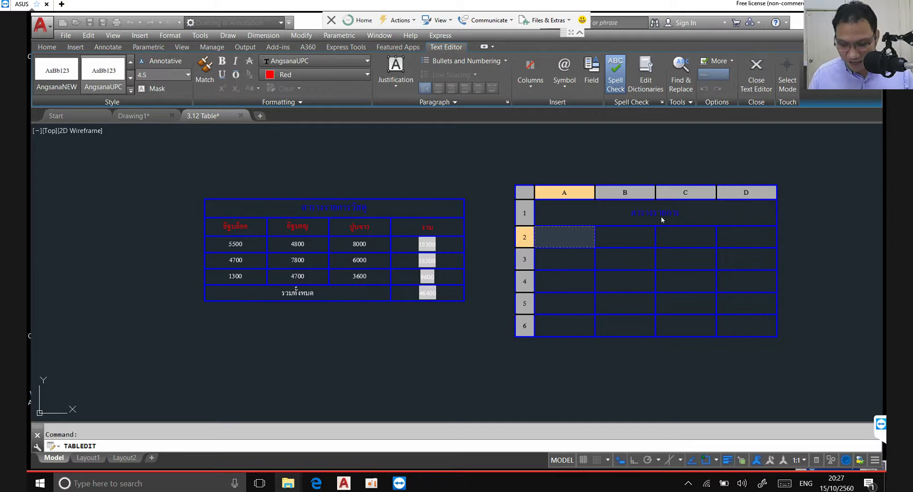
type("อิฐ")
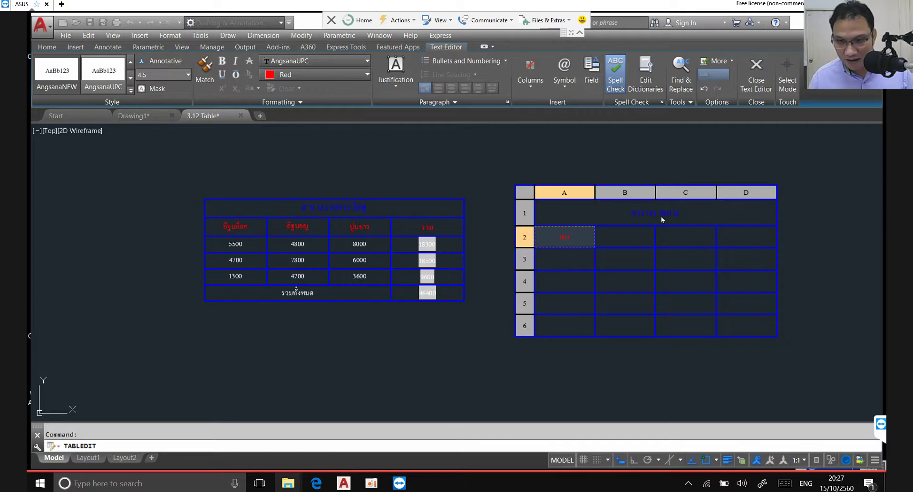
key("Tab")
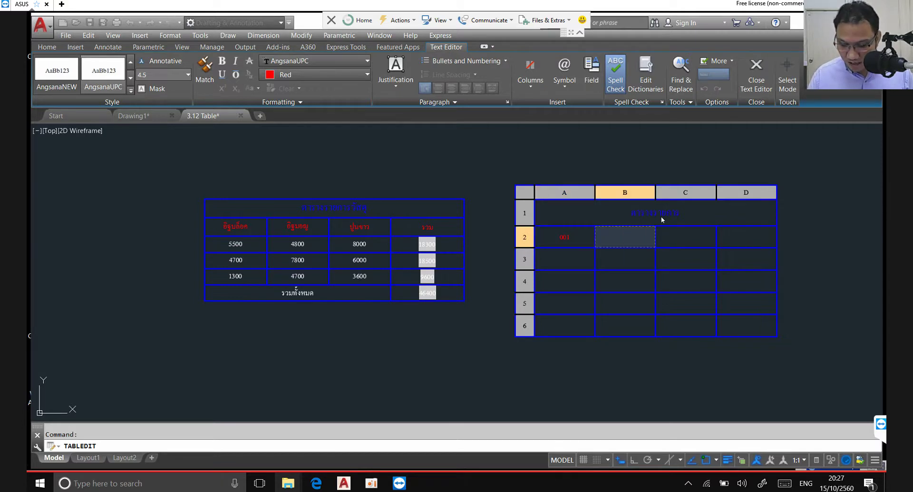
type("002")
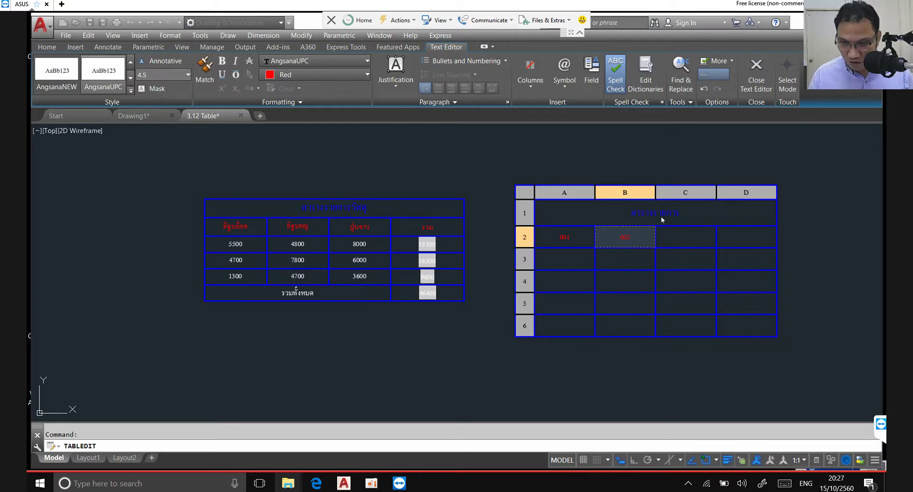
key("Tab")
type("00")
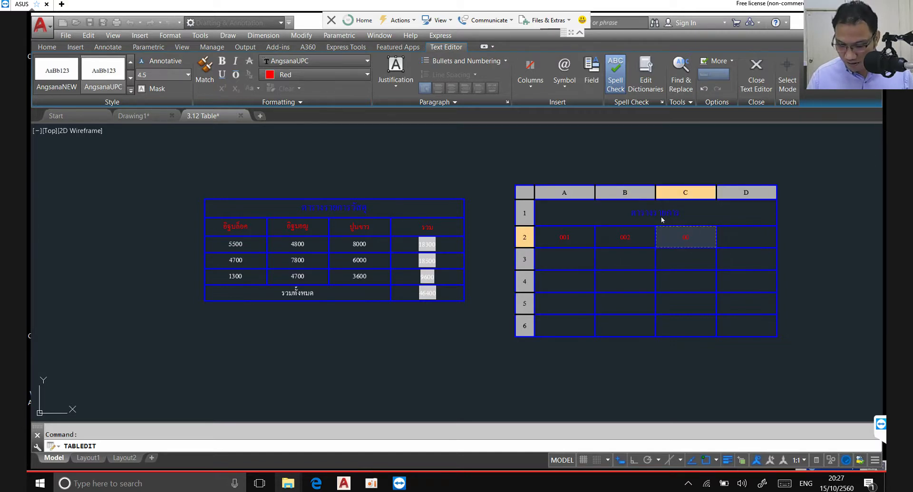
key("Tab")
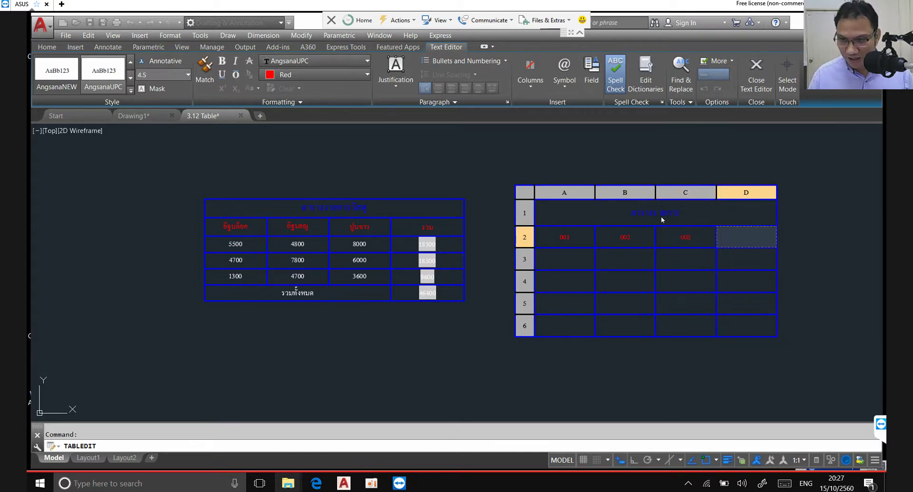
type("004")
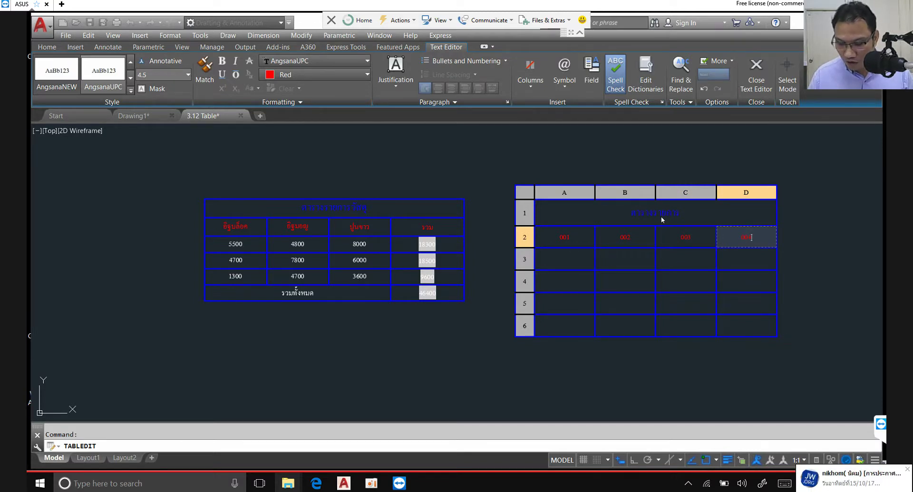
key("Down")
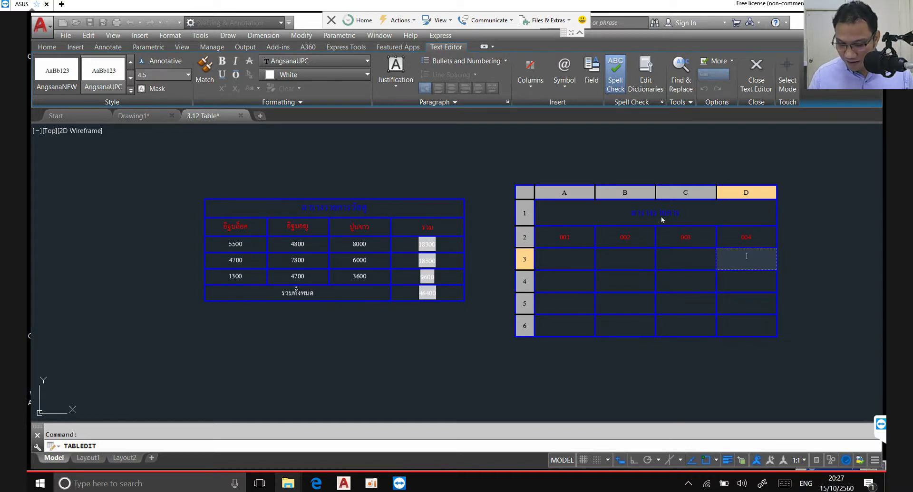
- Enter 005 in cell D3 and 006 in cell C3
type("005")
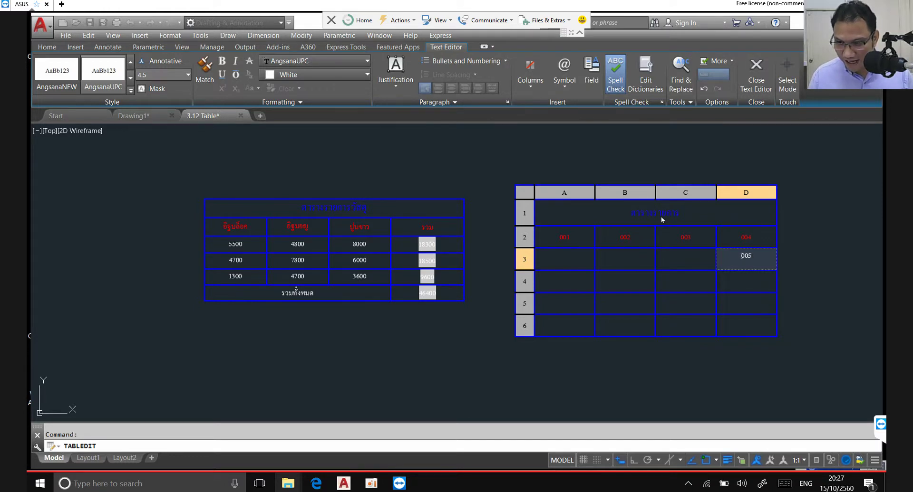
key("Left")
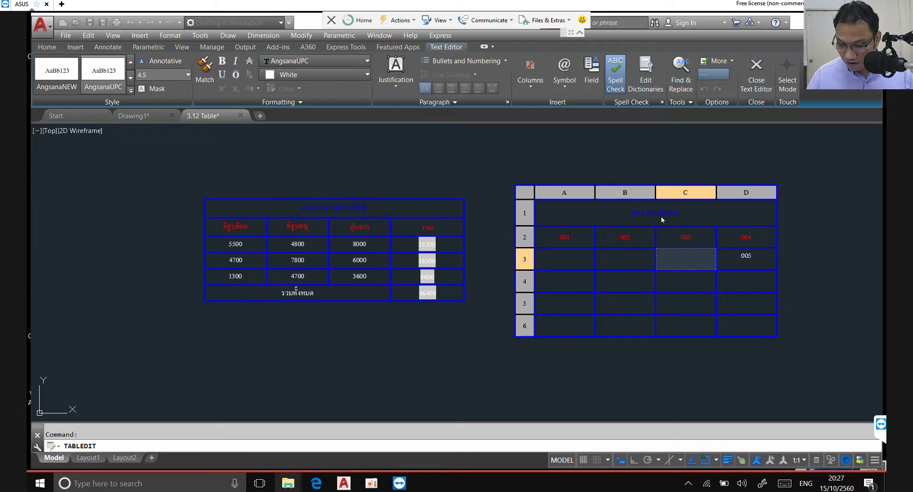
type("006")
key("Return")
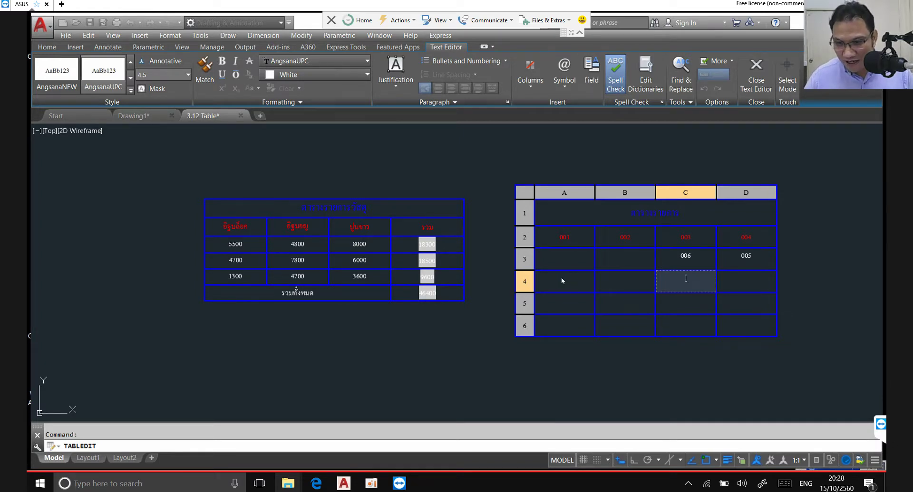
- Open cells A4 and A6 for editing without entering anything, then exit table editing
key("Escape")
key("Escape")
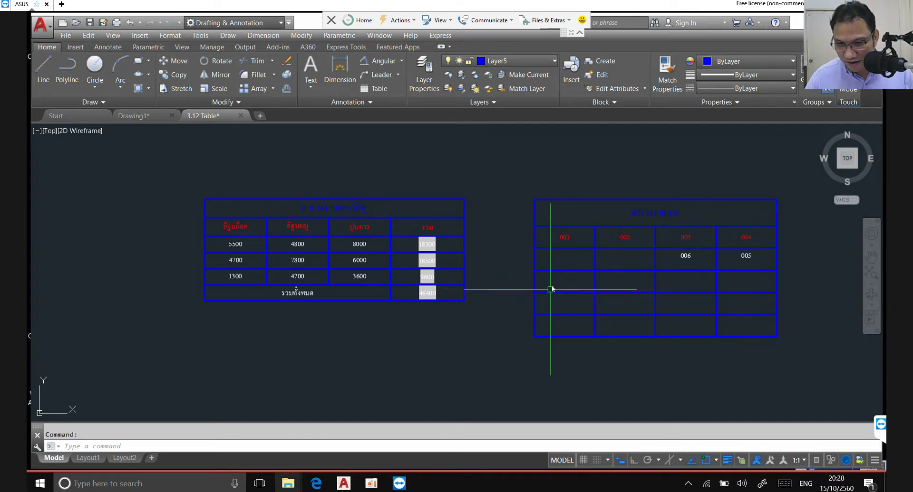
left_click(561, 282)
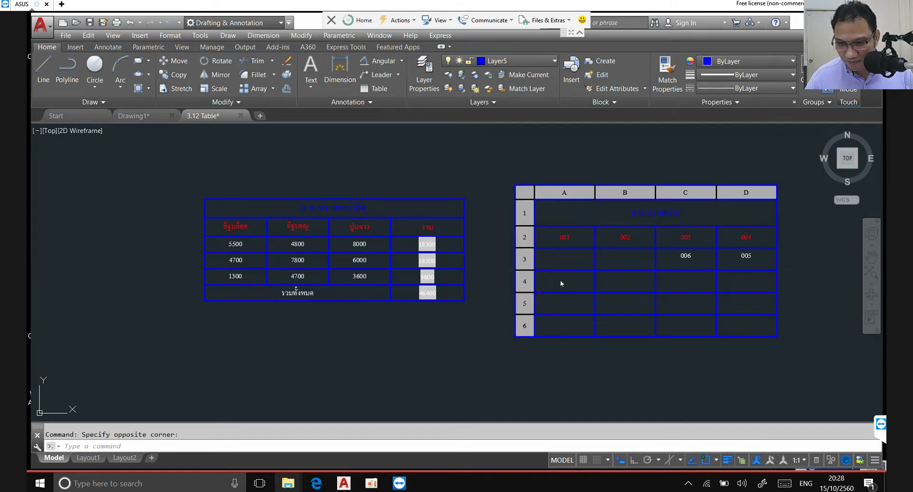
double_click(564, 281)
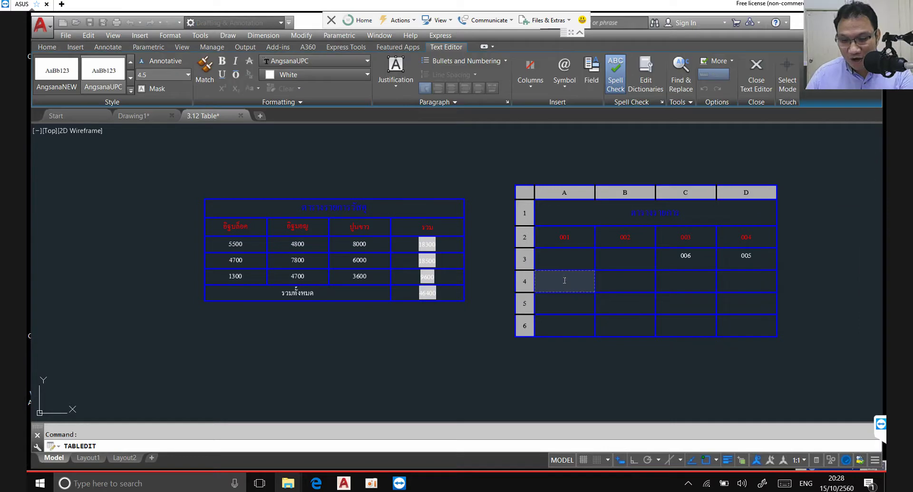
key("Escape")
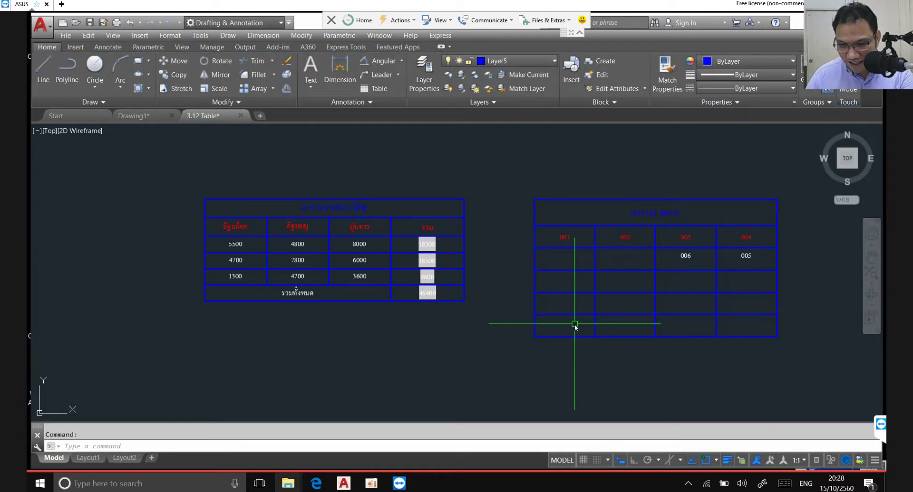
left_click(574, 325)
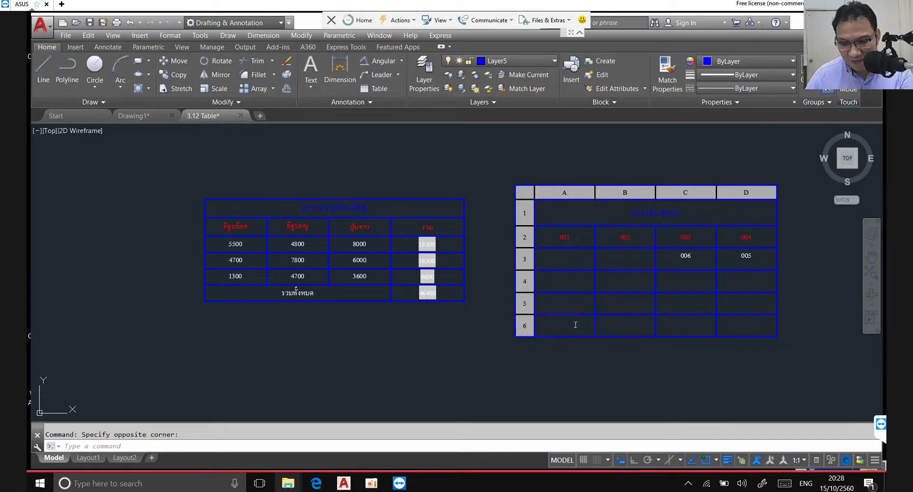
double_click(574, 325)
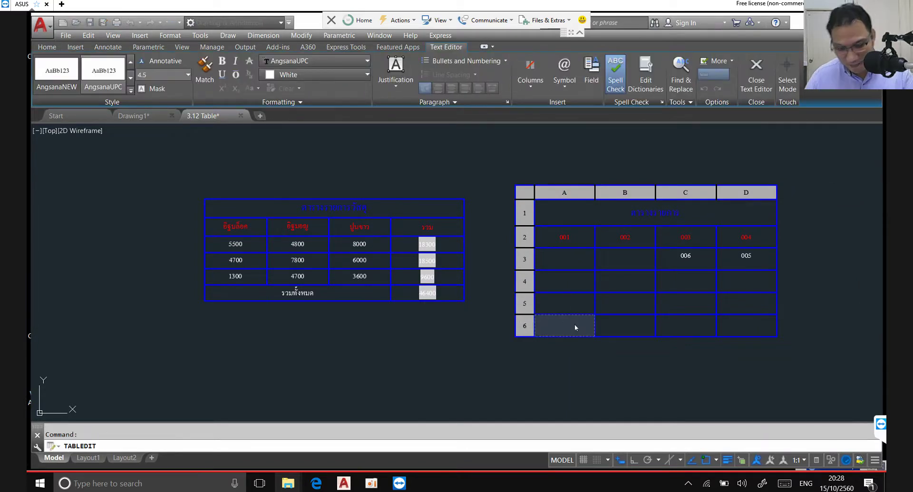
key("Escape")
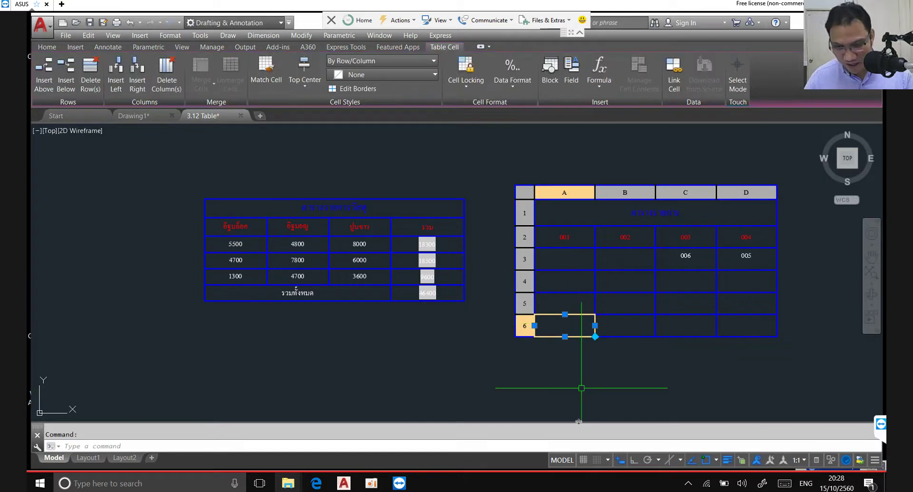
key("Escape")
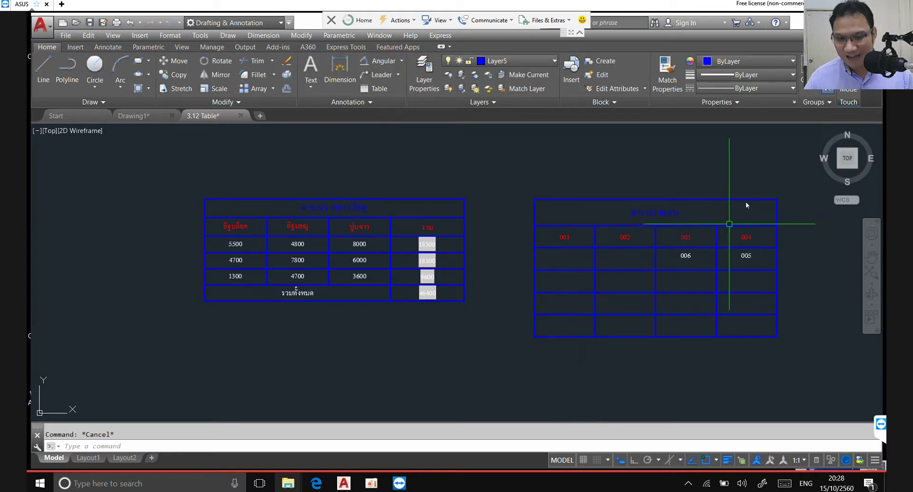
- Select and delete the right-hand table
left_click(799, 177)
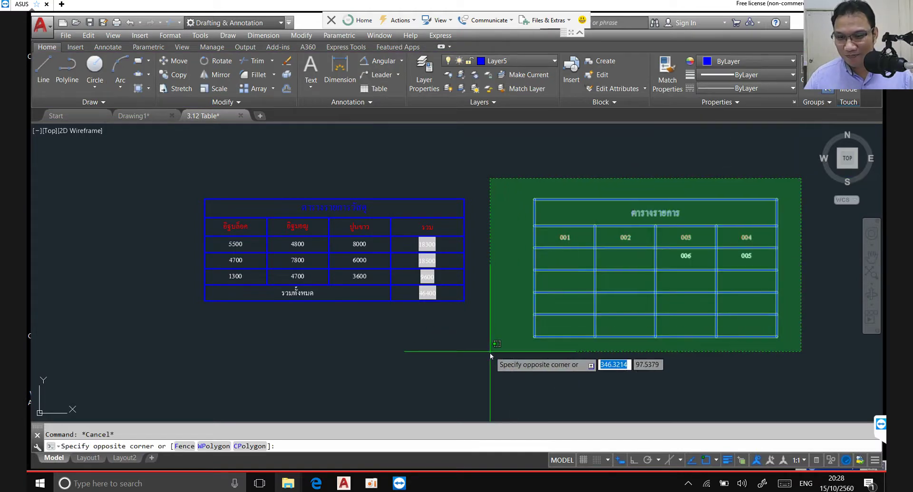
left_click(489, 352)
key("Delete")
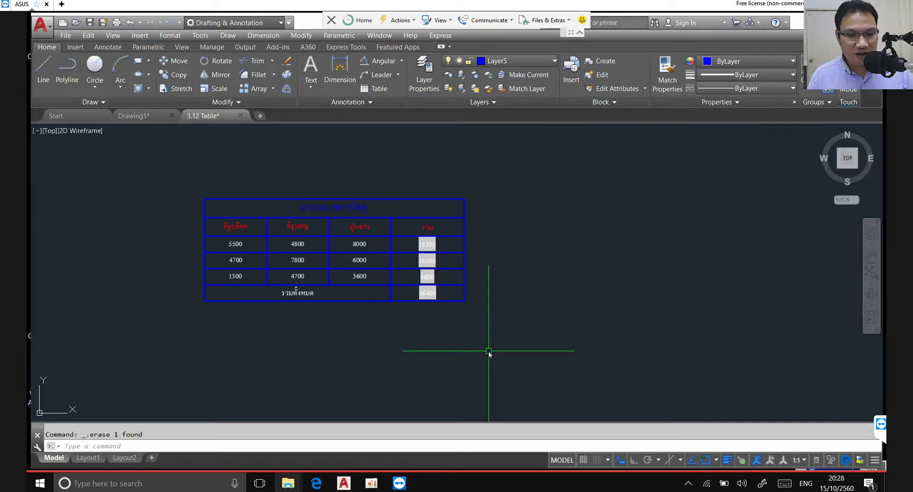
- Set up a new table with 5 columns, 6 data rows and row height 1
left_click(228, 35)
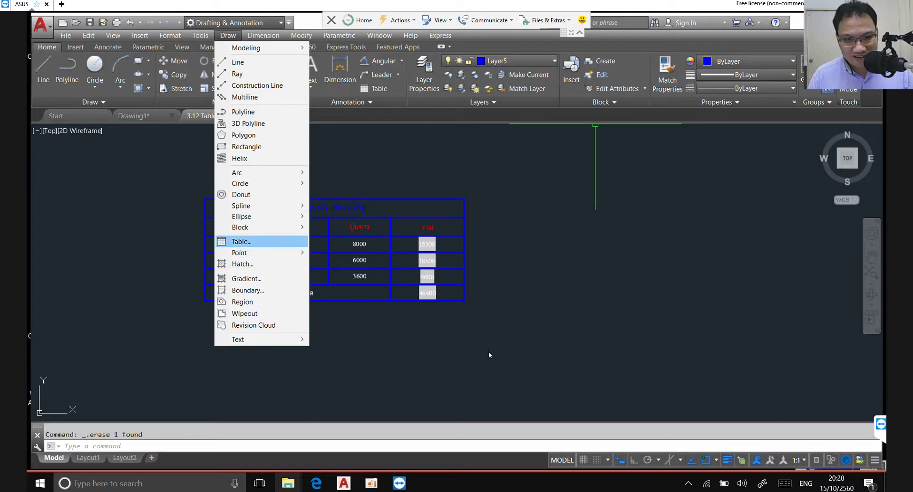
key("Escape")
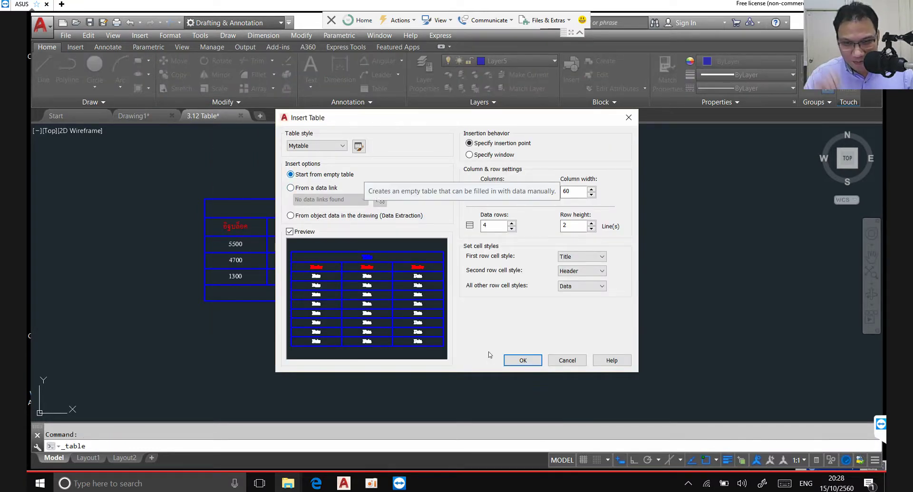
type("5")
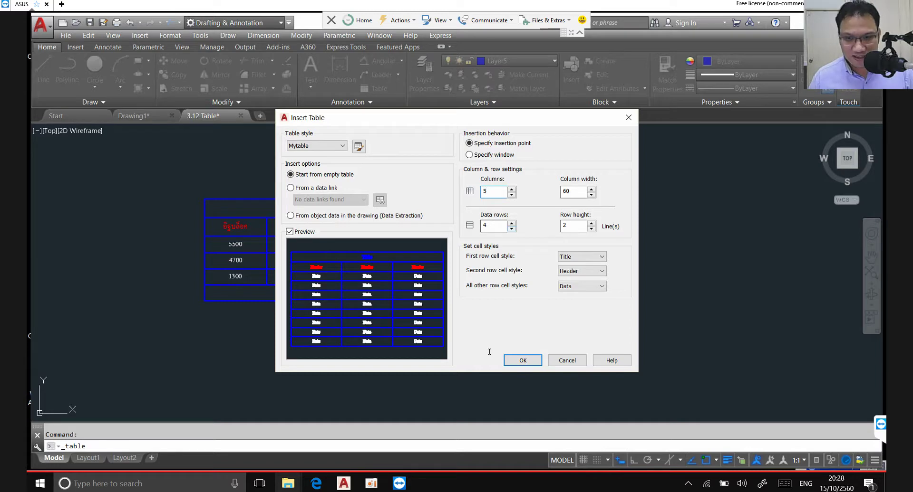
key("Tab")
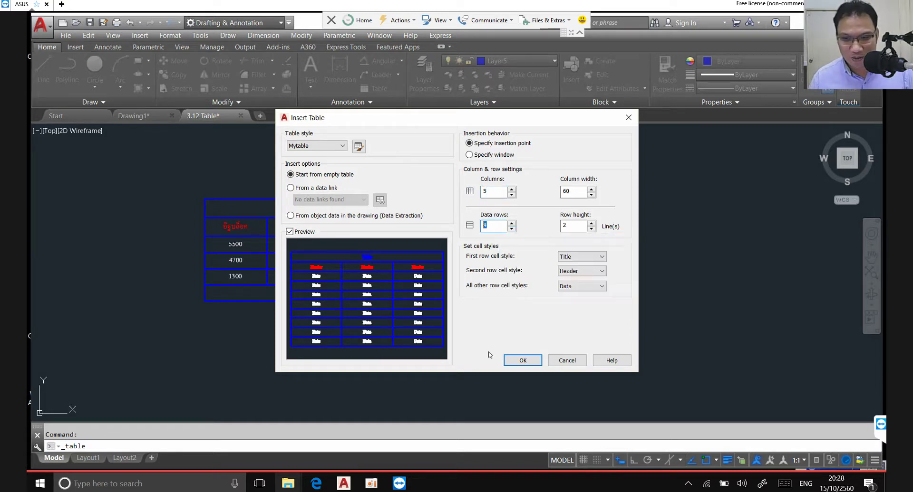
type("6")
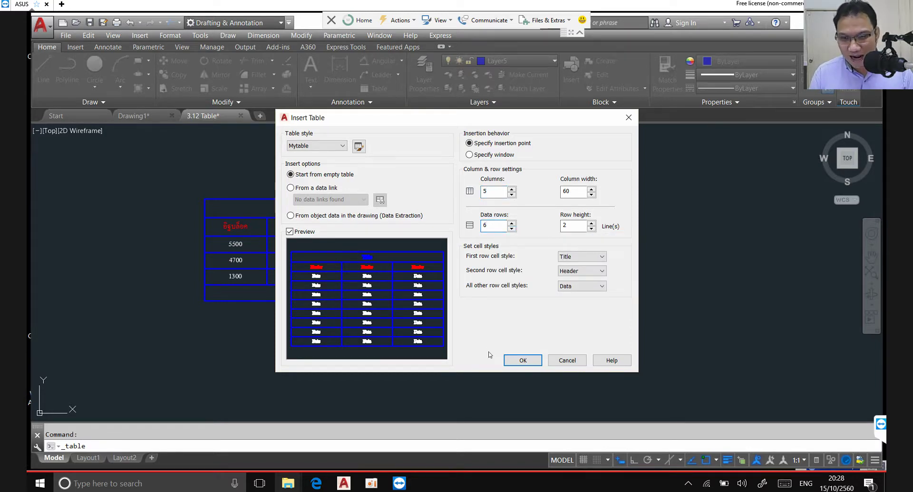
key("Tab")
type("2")
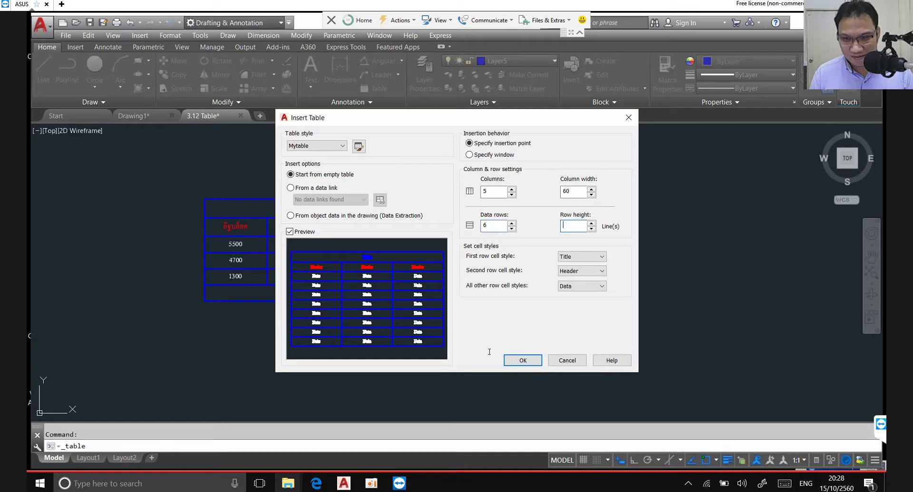
type("1.5")
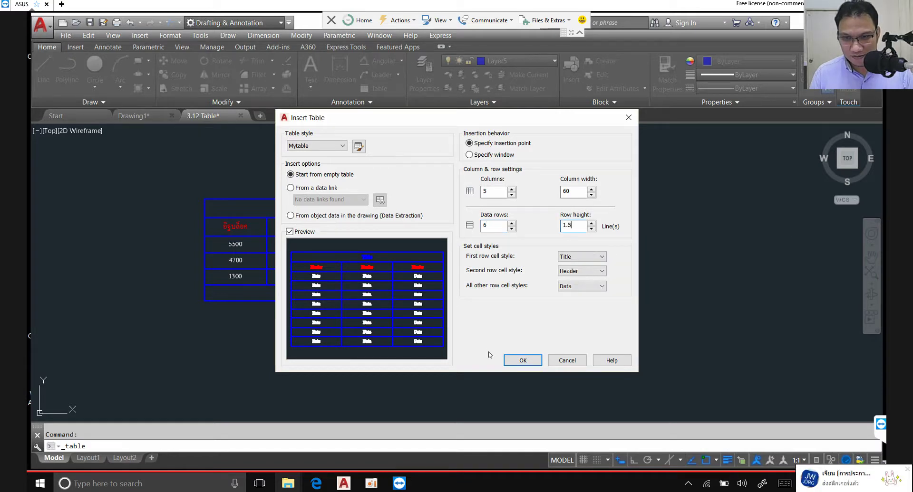
key("Tab")
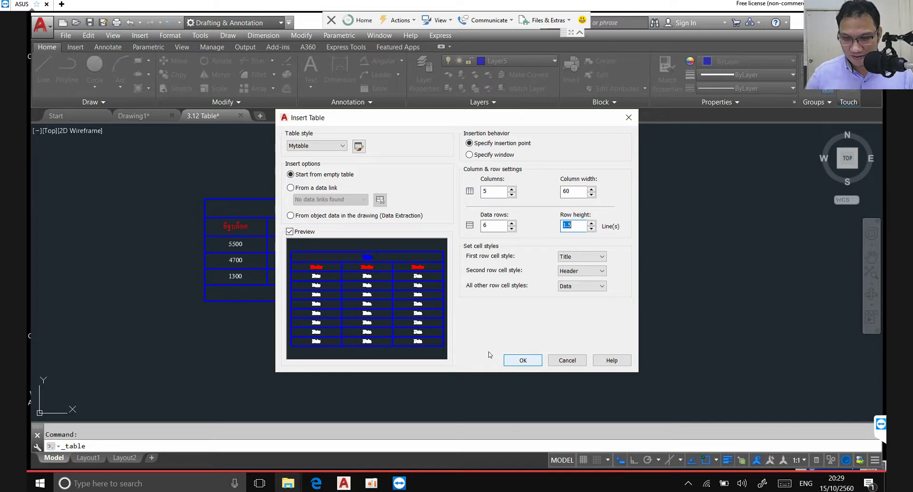
left_click(576, 227)
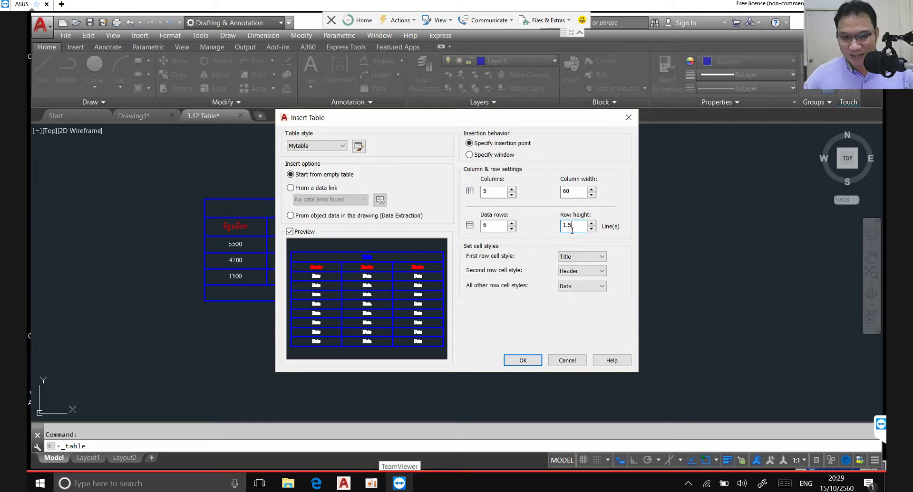
key("BackSpace")
key("BackSpace")
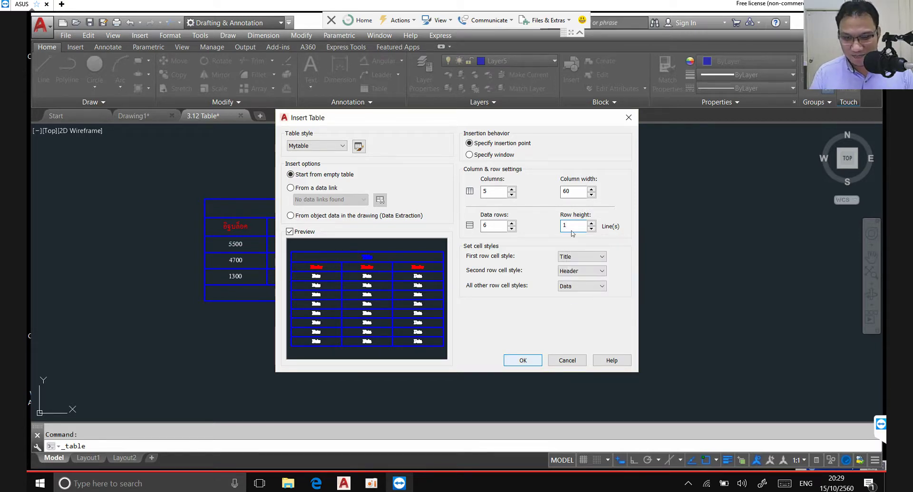
key("Return")
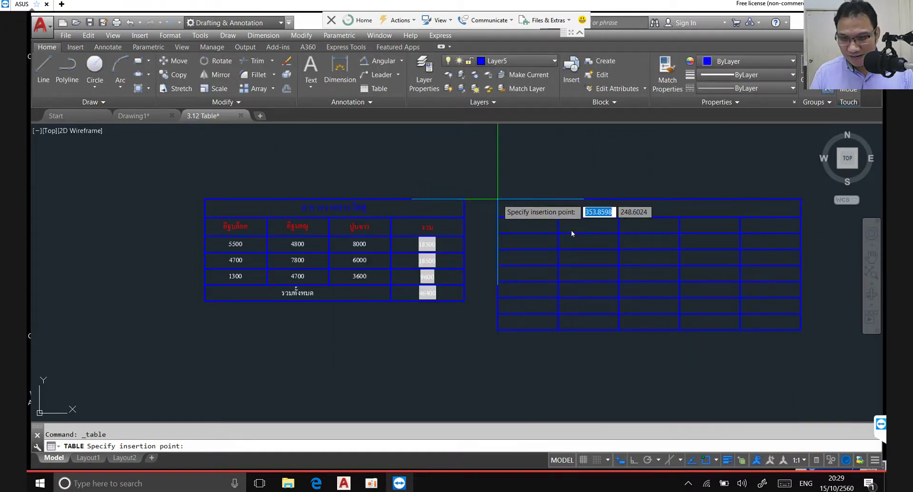
- Place the new table right of the existing one and title it ตารางรายการ
left_click(497, 199)
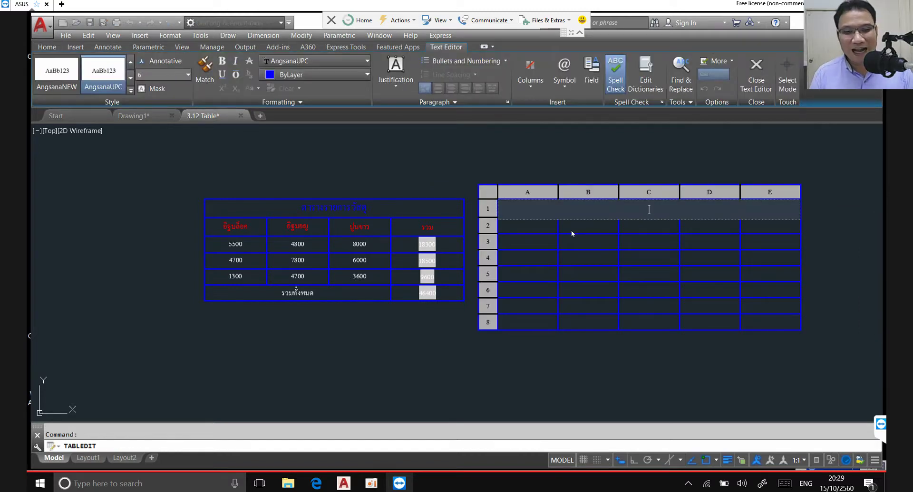
key("grave")
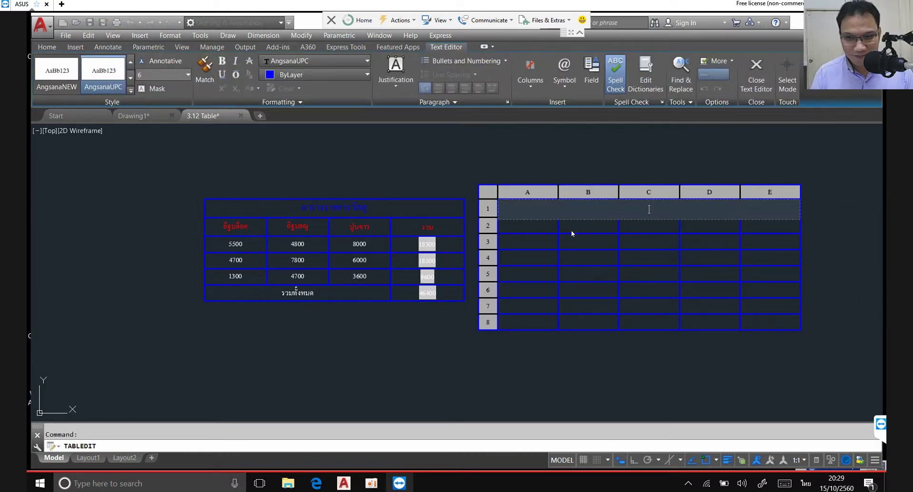
type("ตาราง")
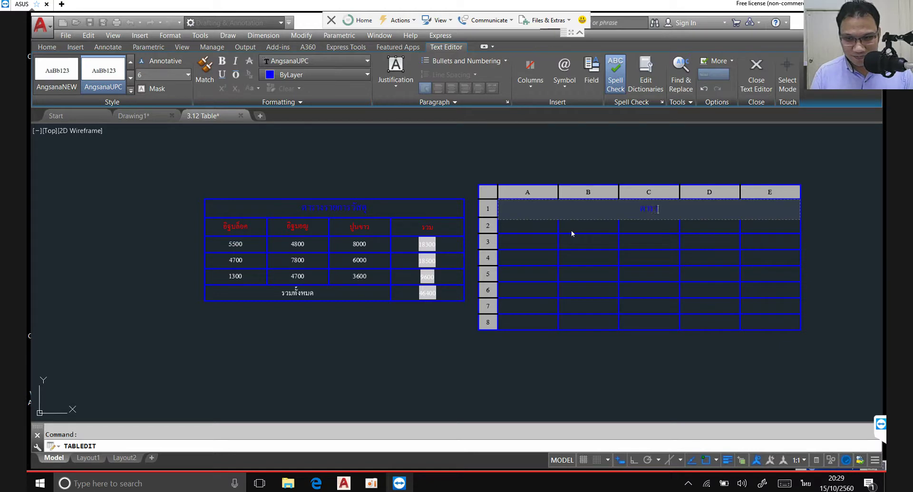
type("ร")
type("ายการ")
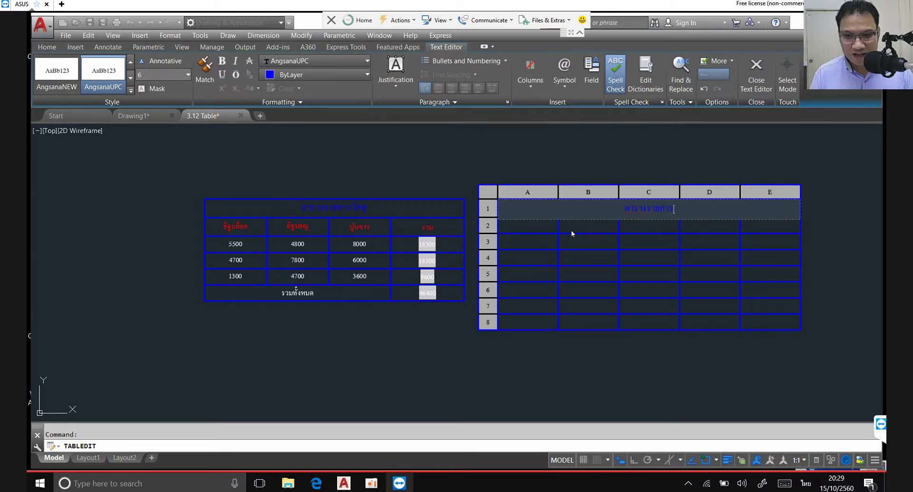
key("Tab")
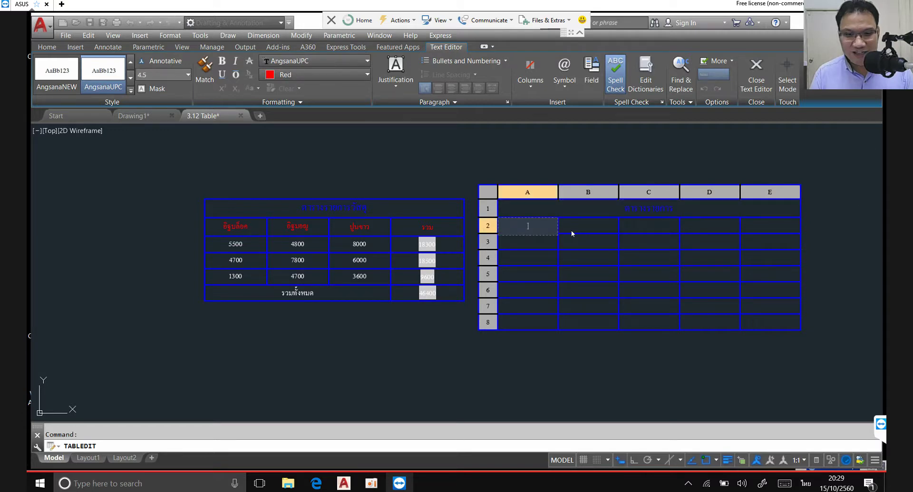
- Fill header cells A2–E2 with codes 001, 002, 003, 004, 005 and finish editing
type("อ")
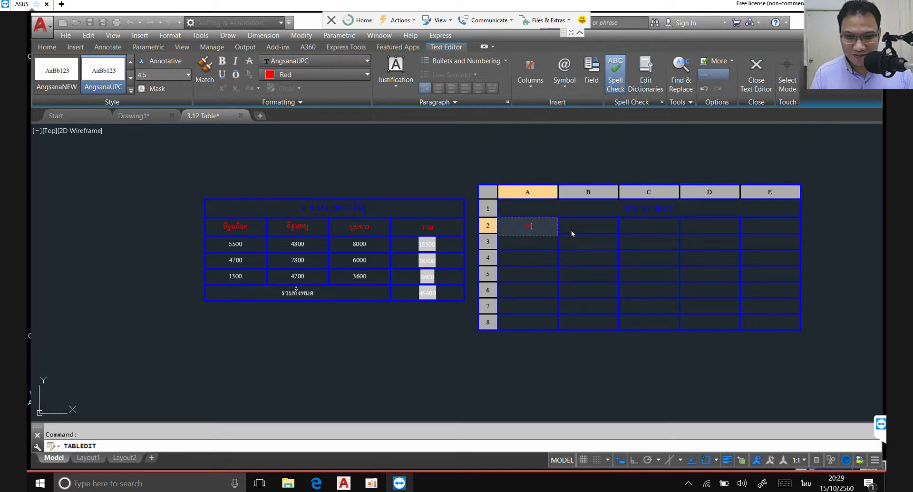
key("grave")
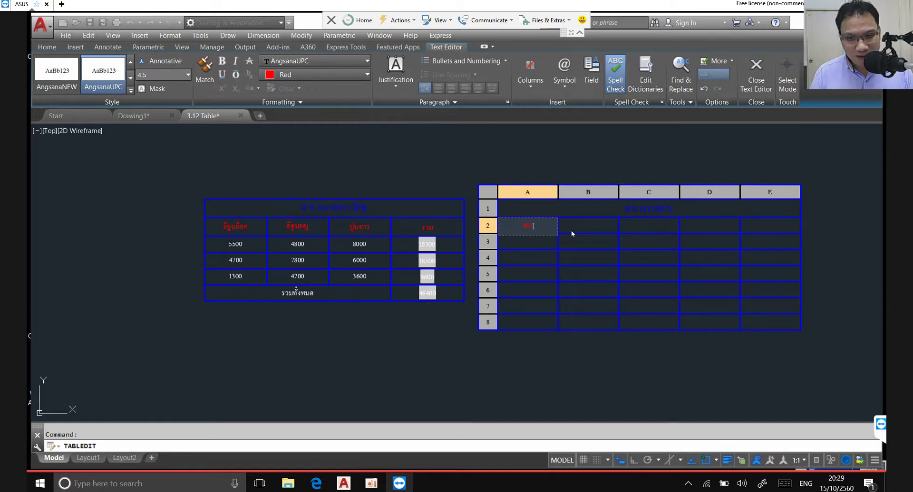
key("Tab")
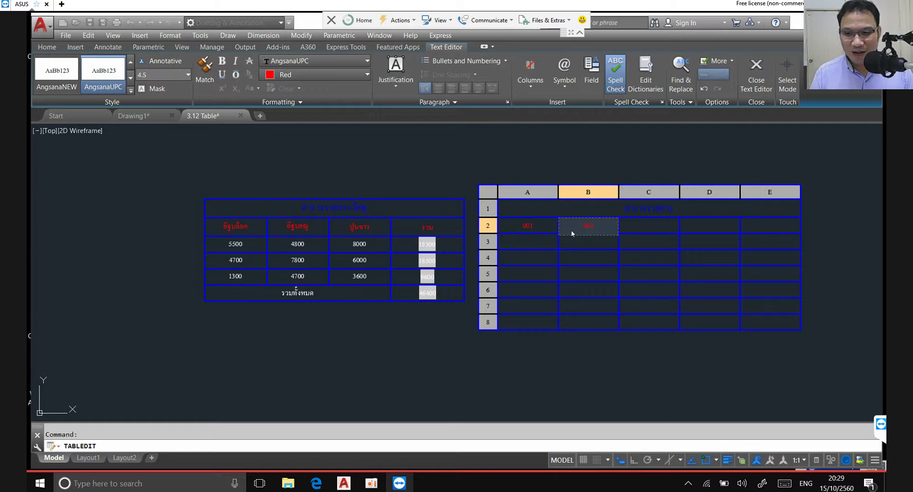
key("Tab")
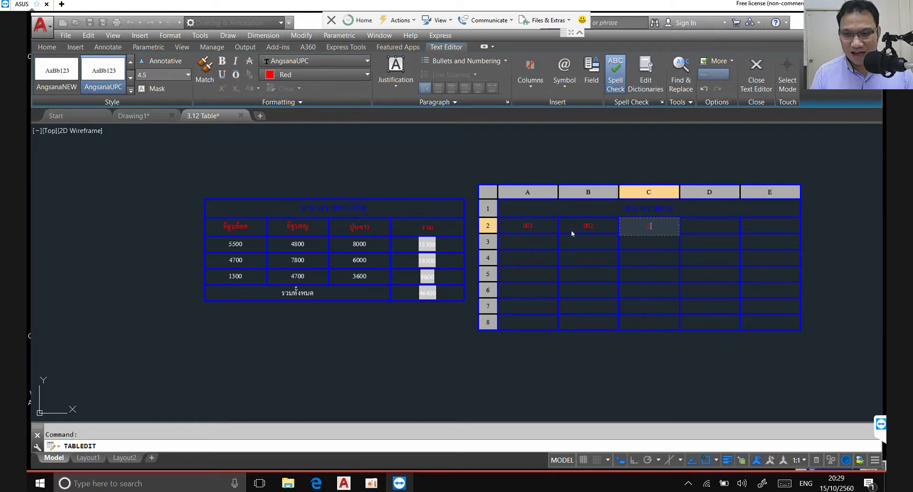
key("BackSpace")
type("003")
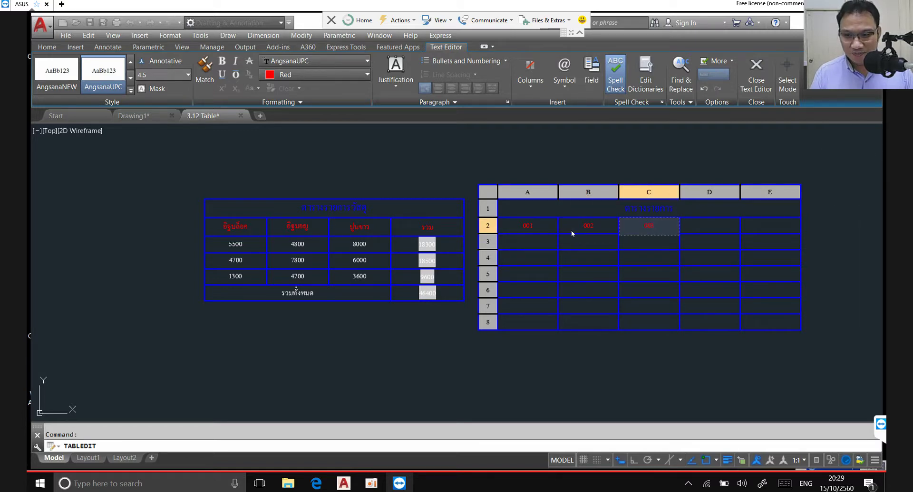
key("Tab")
type("004")
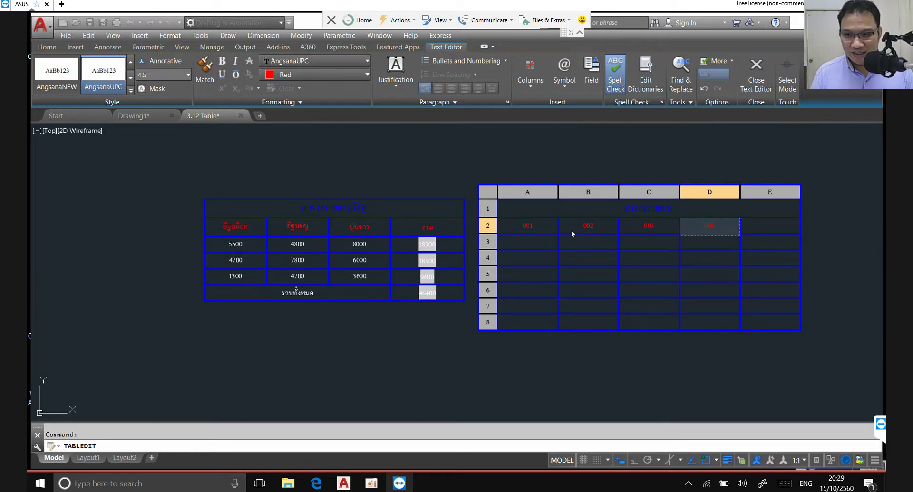
key("Tab")
type("005")
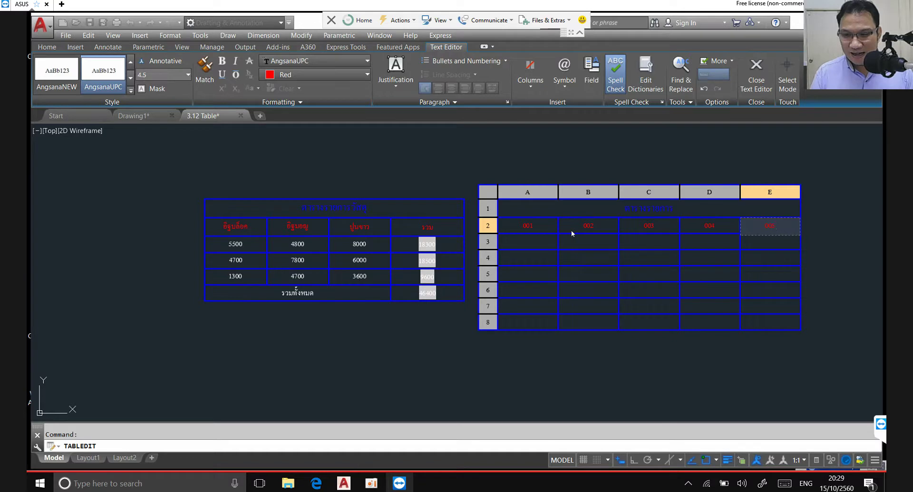
key("Down")
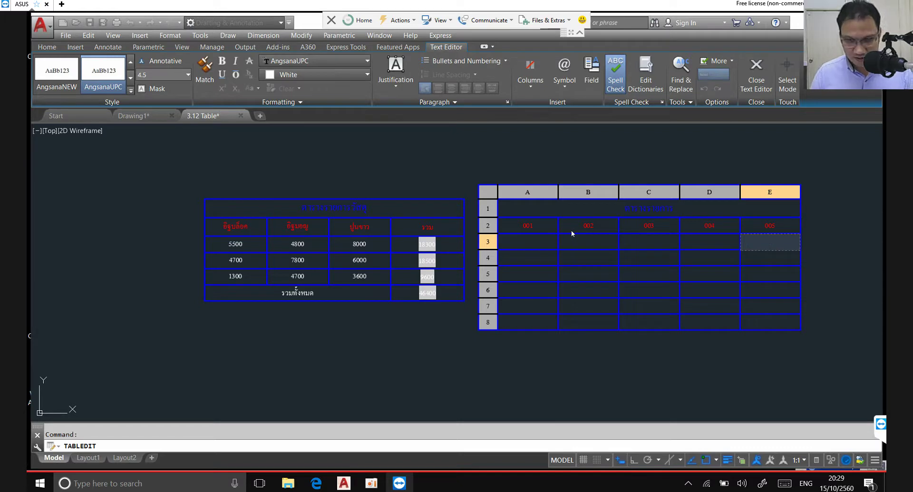
key("Escape")
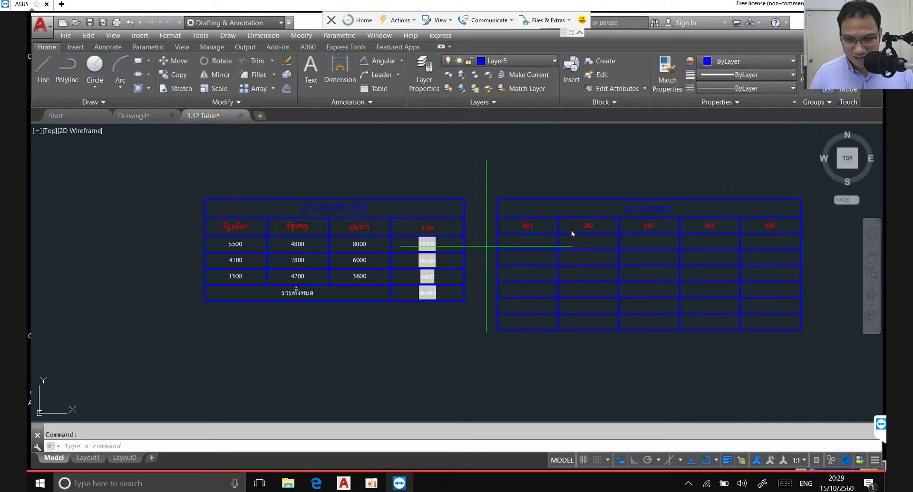
left_click(486, 239)
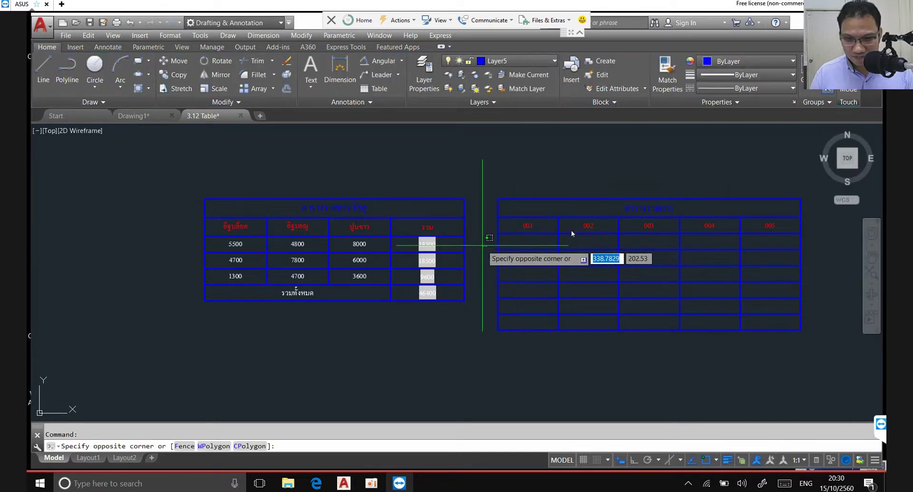
left_click(479, 245)
key("Return")
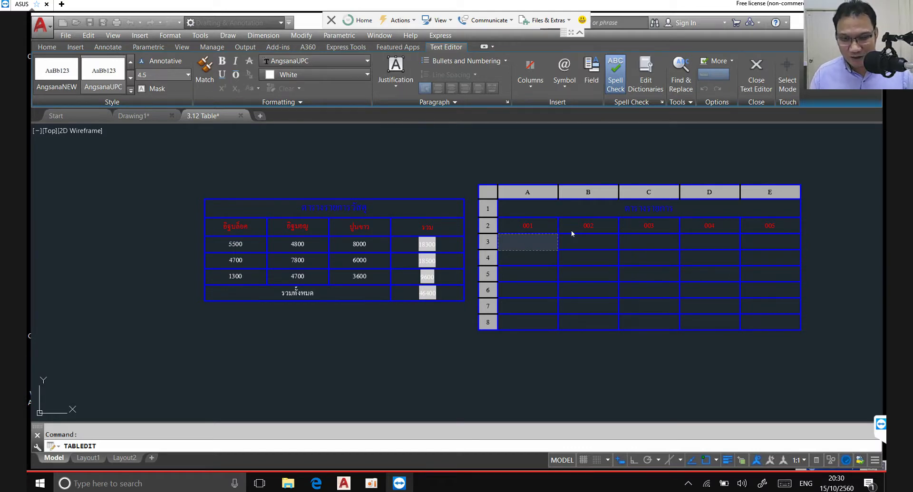
key("Escape")
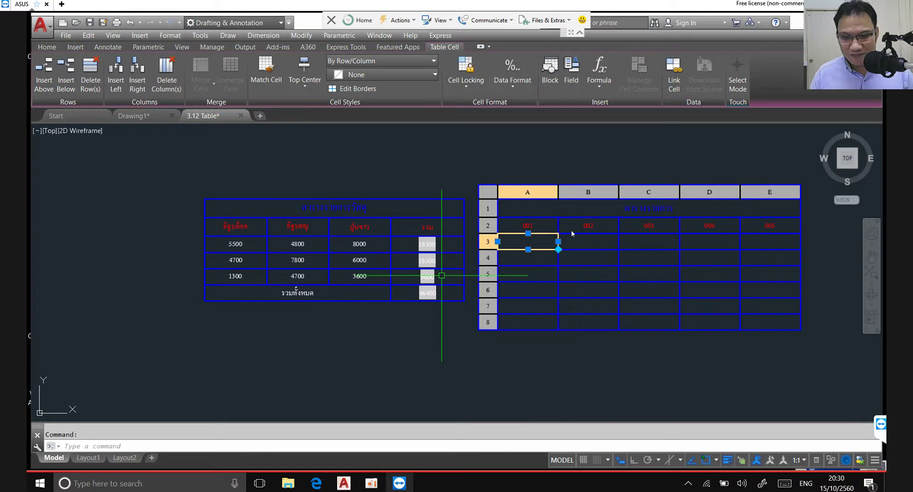
key("Escape")
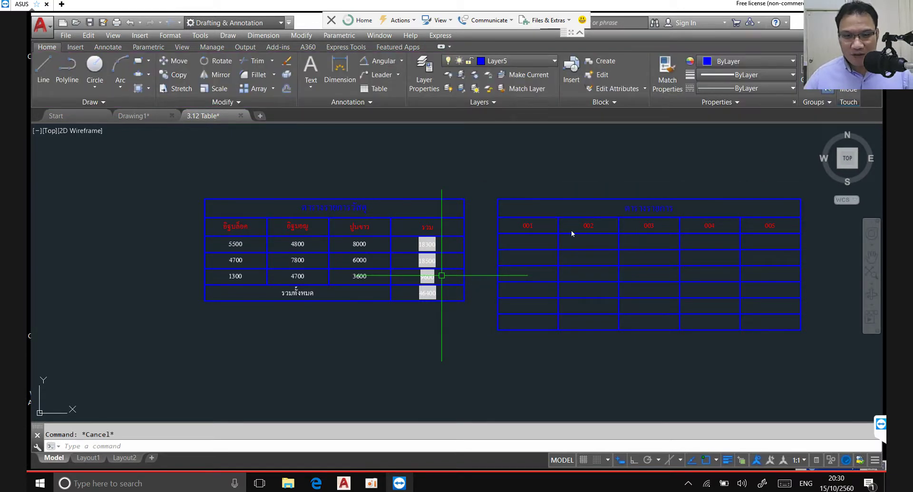
mouse_move(618, 243)
middle_mouse_down()
mouse_move(520, 241)
mouse_move(531, 224)
middle_mouse_up()
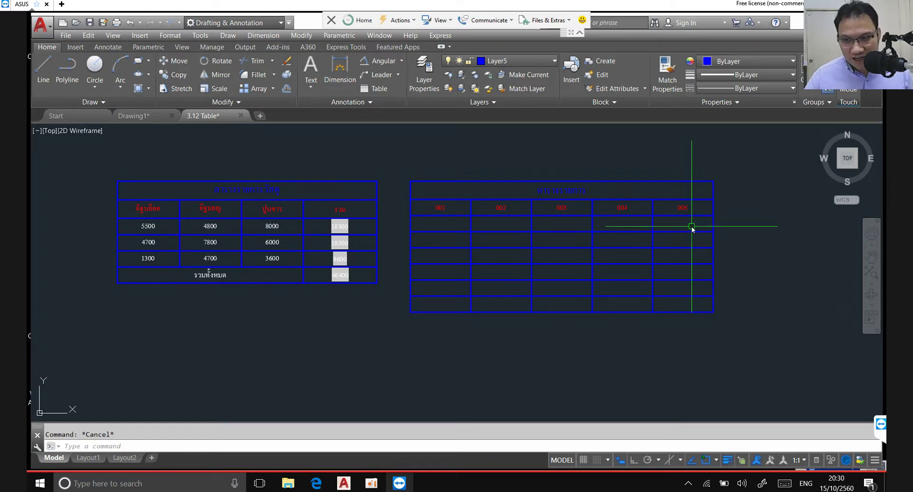
- Insert a blank column left of column E, then delete column F holding 005
left_click(692, 228)
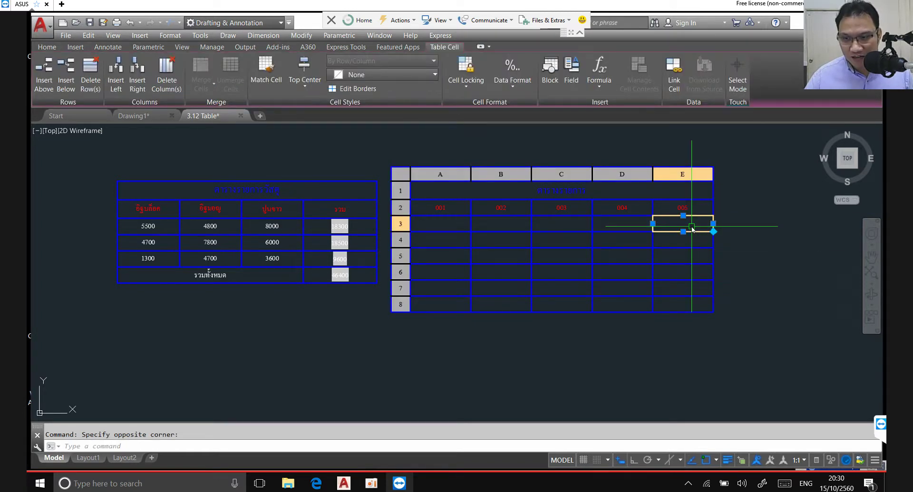
right_click(692, 229)
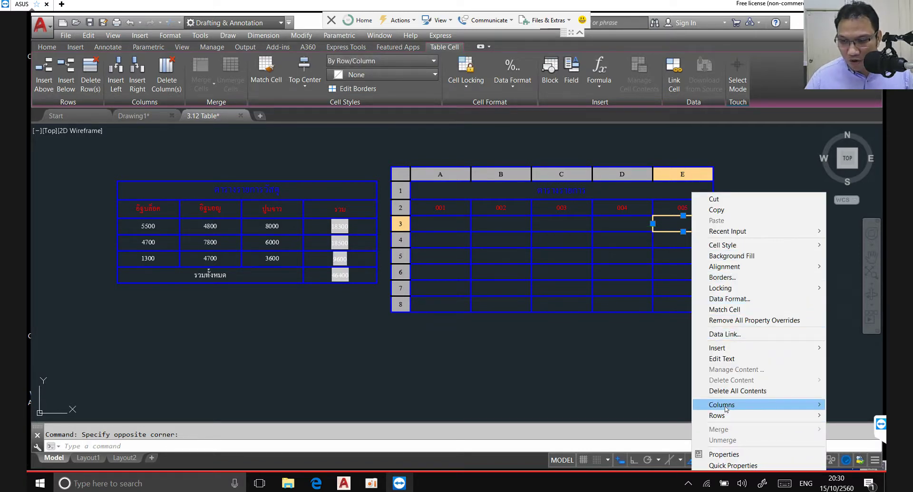
mouse_move(721, 405)
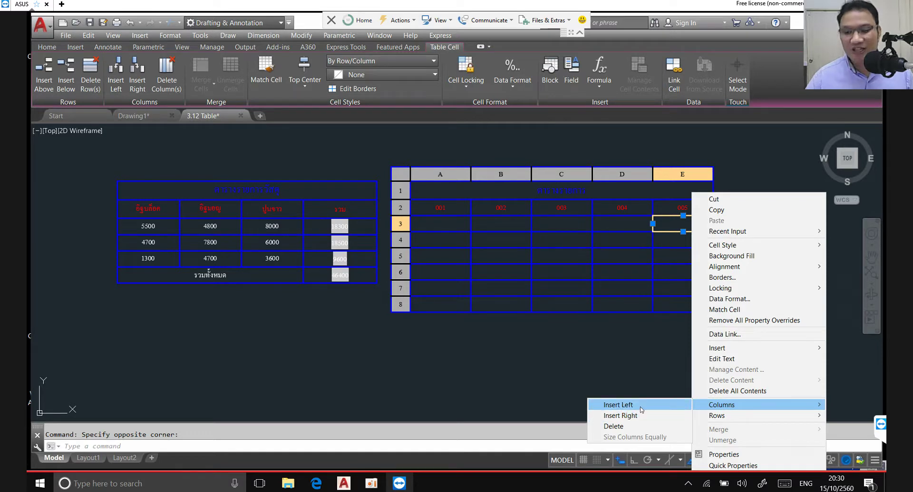
left_click(618, 405)
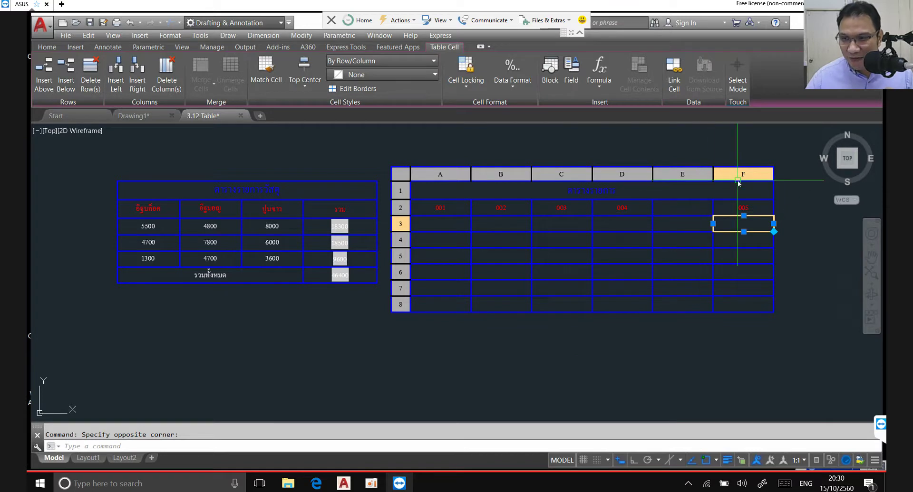
right_click(744, 229)
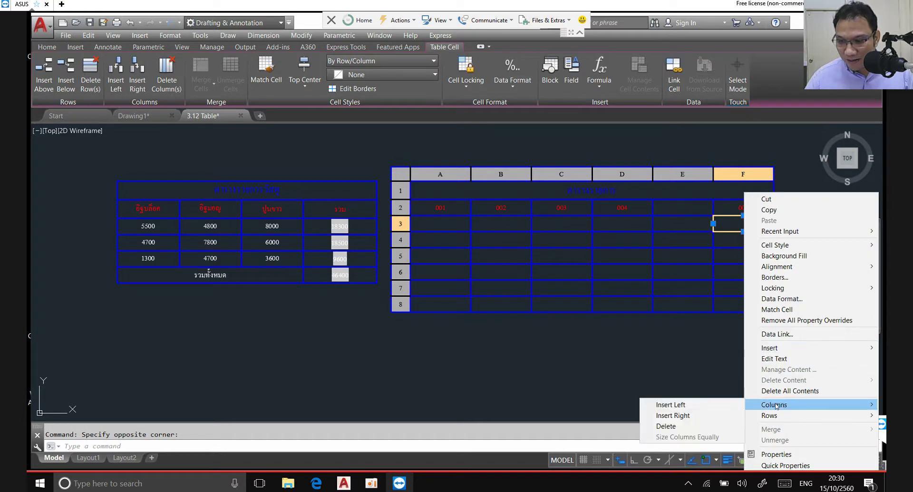
mouse_move(774, 405)
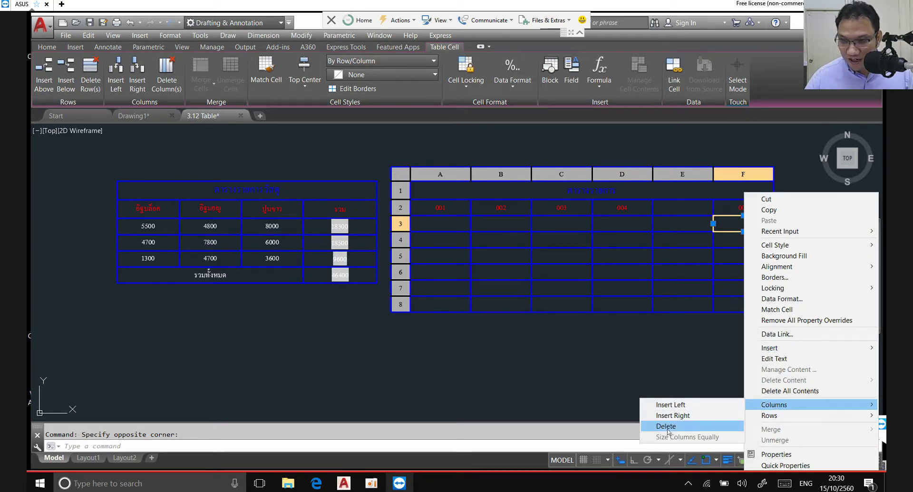
left_click(666, 427)
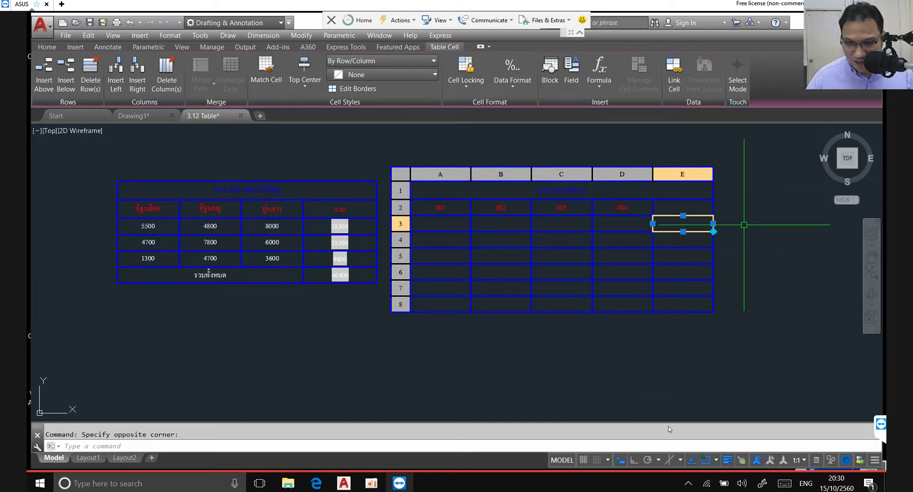
- Insert a blank row above row 3 and make all table rows equal height
right_click(691, 227)
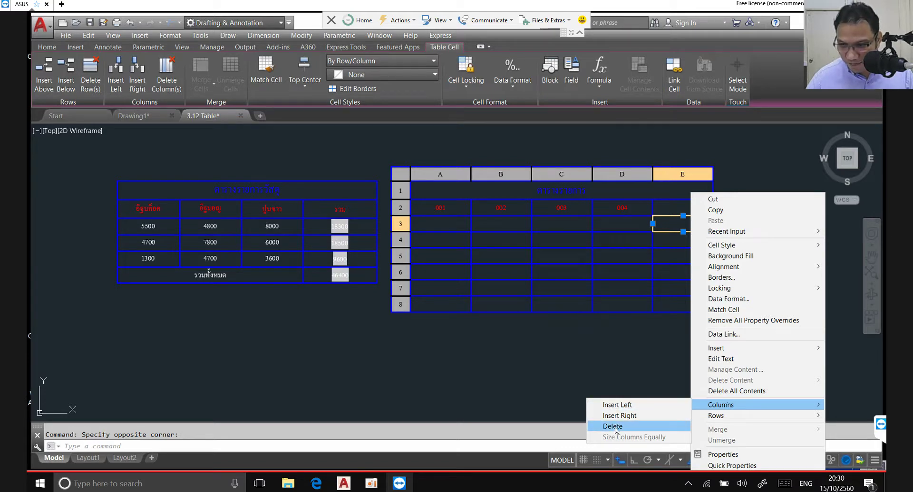
mouse_move(715, 415)
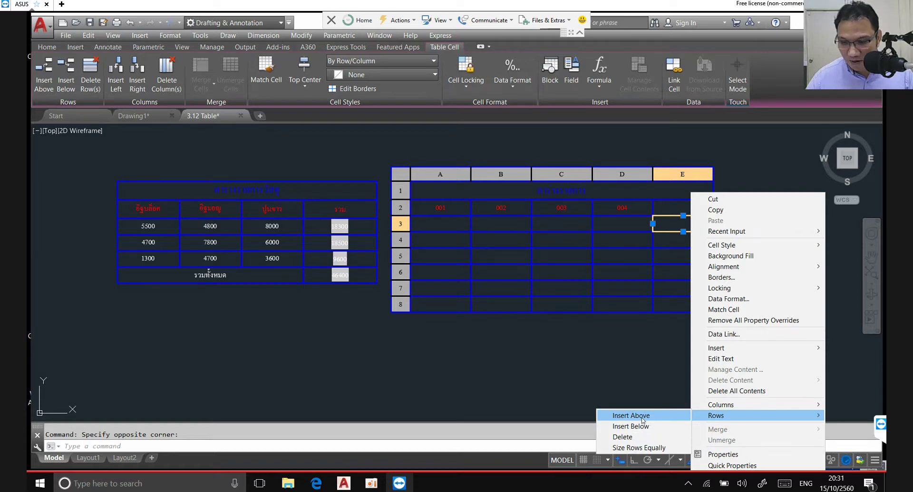
left_click(642, 416)
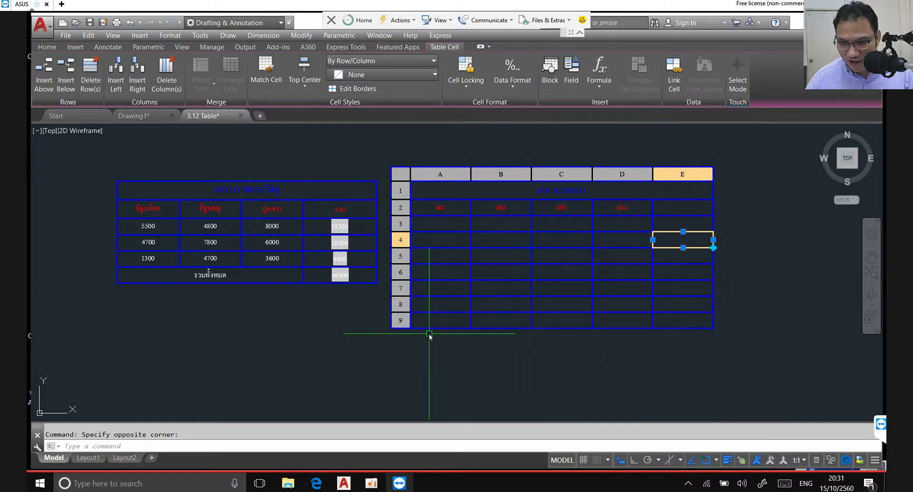
right_click(696, 240)
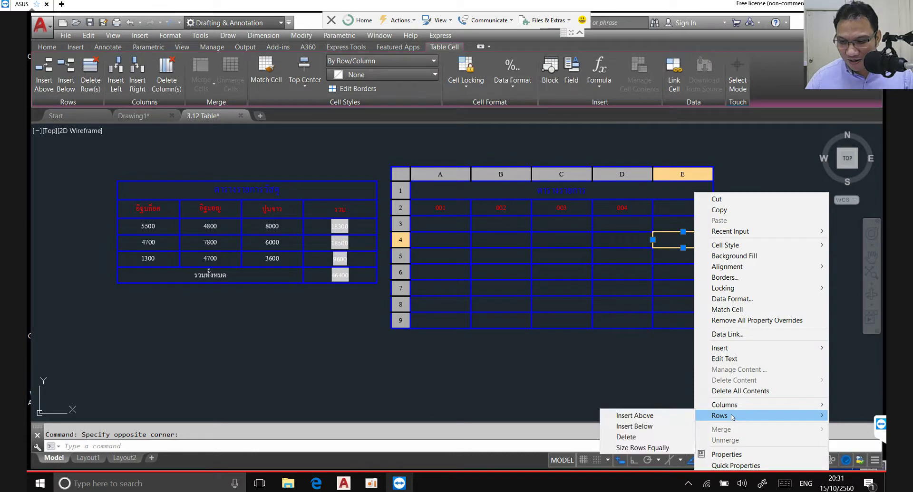
left_click(639, 446)
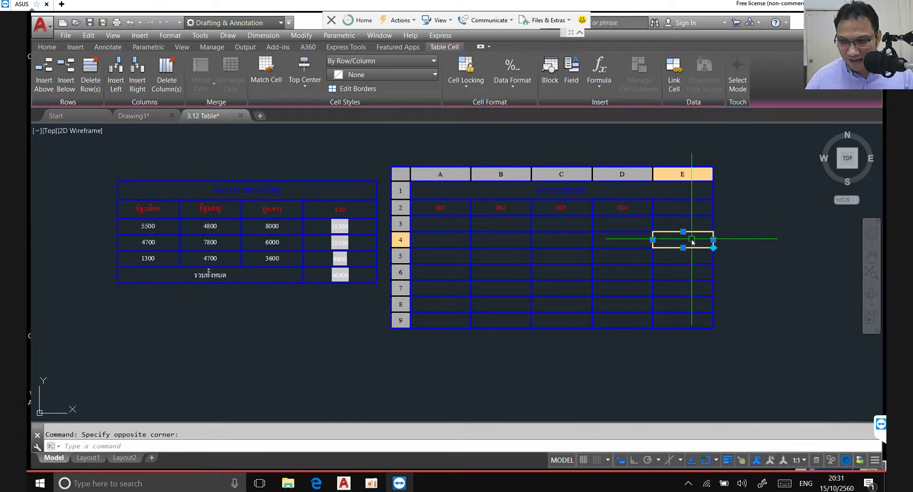
- Delete two empty rows from the bottom of the right-hand table
right_click(692, 240)
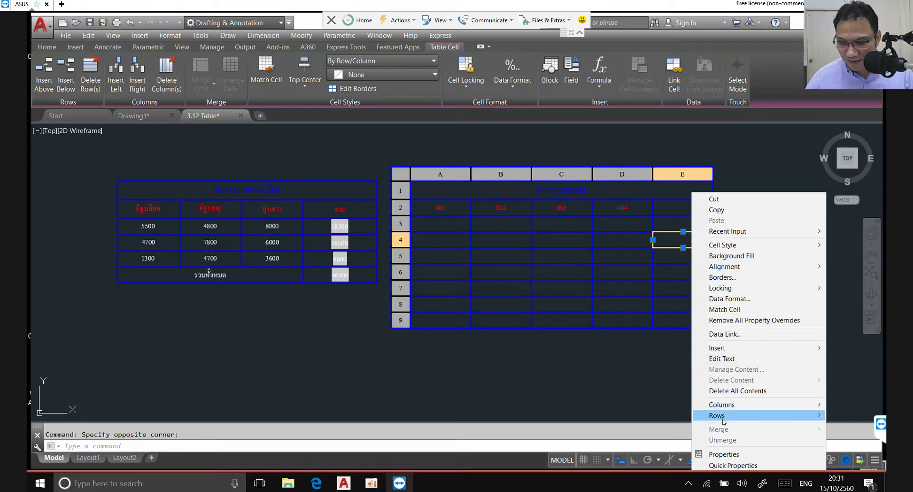
left_click(623, 437)
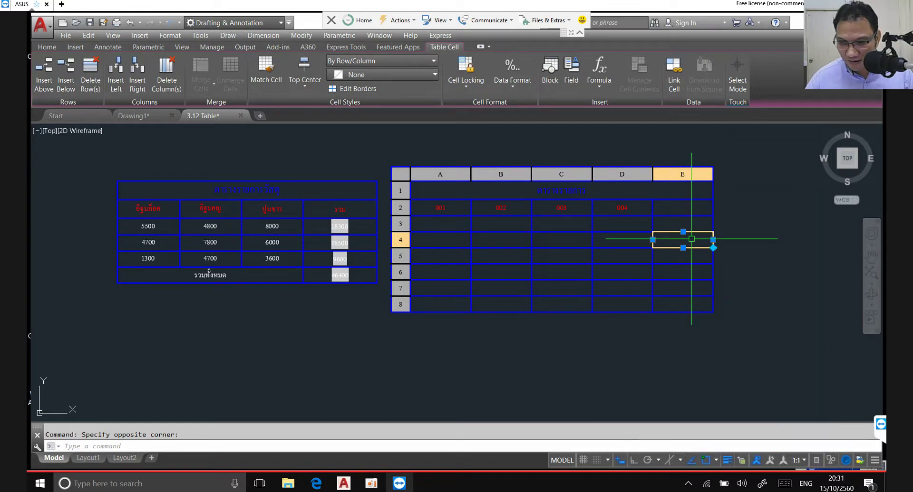
right_click(692, 240)
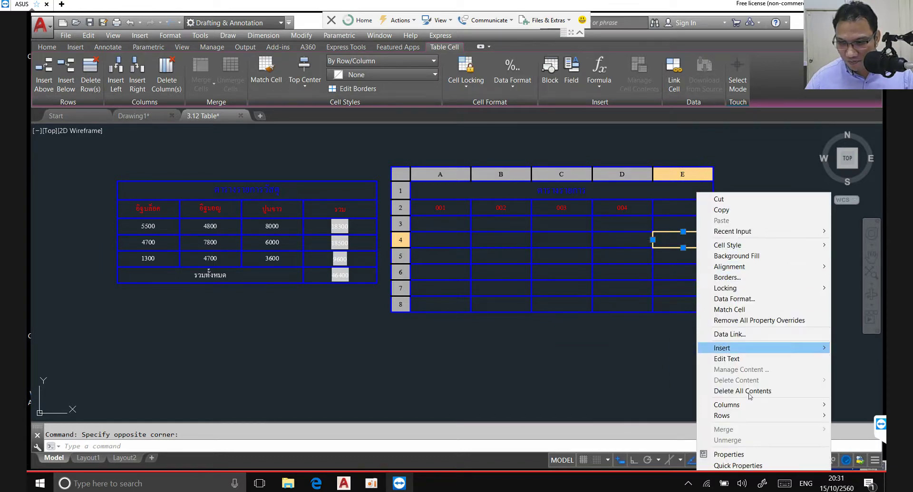
mouse_move(721, 416)
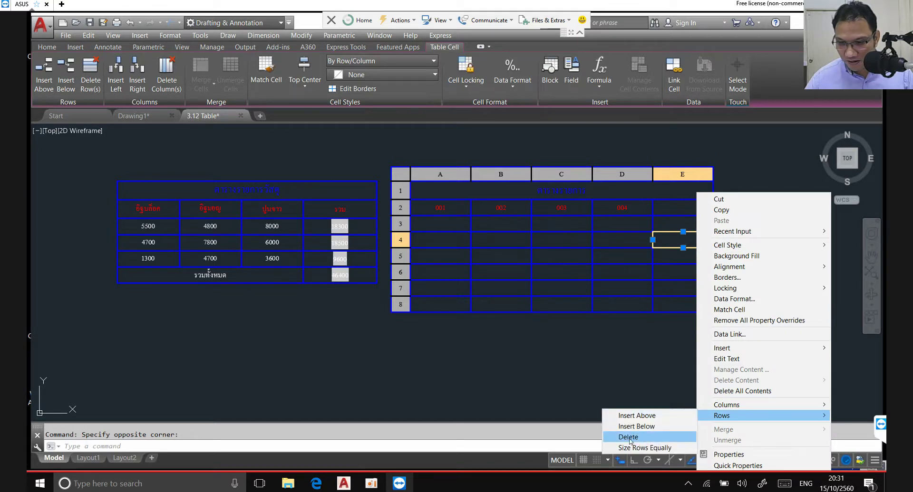
left_click(628, 437)
key("Escape")
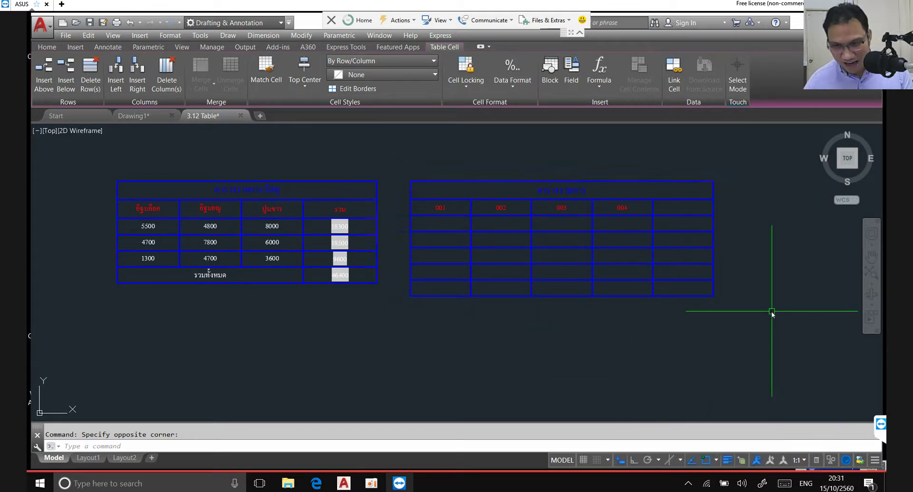
key("Escape")
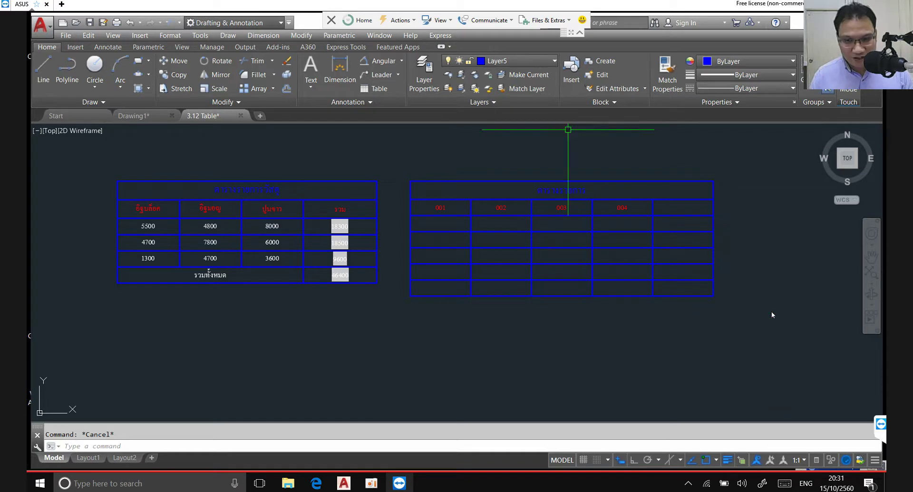
right_click(680, 253)
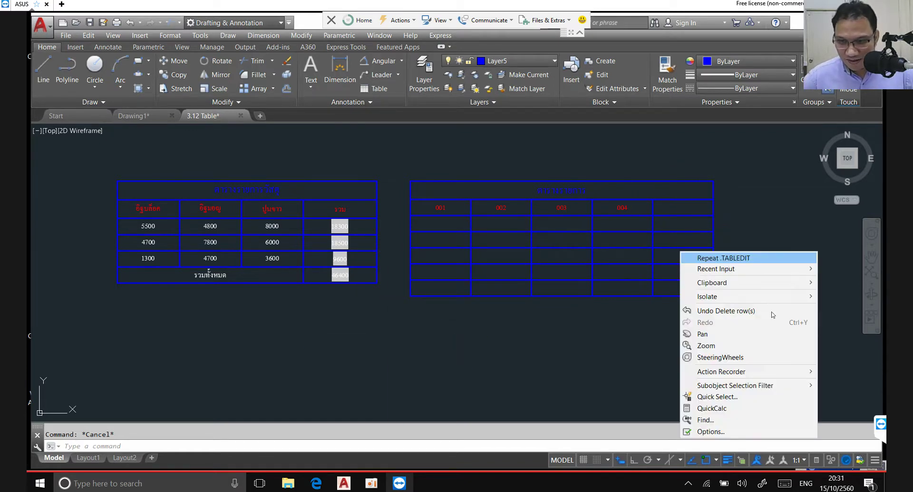
left_click(687, 254)
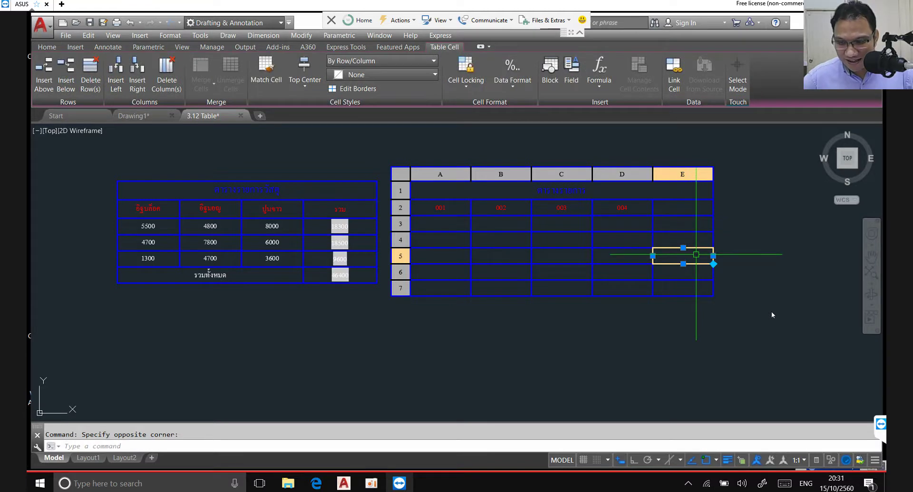
right_click(771, 315)
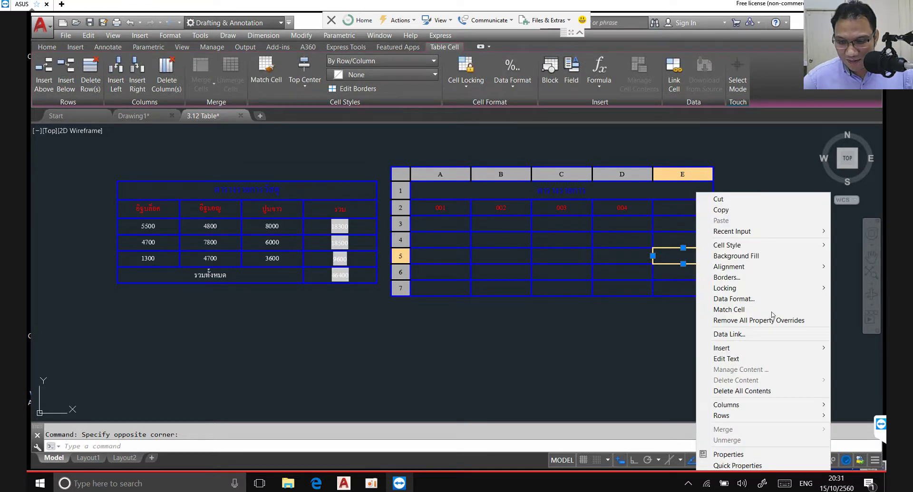
mouse_move(725, 405)
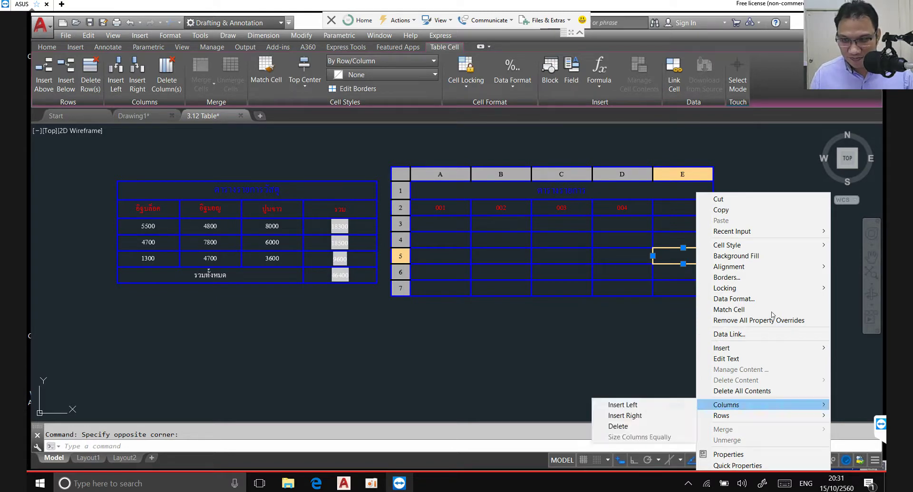
key("Right")
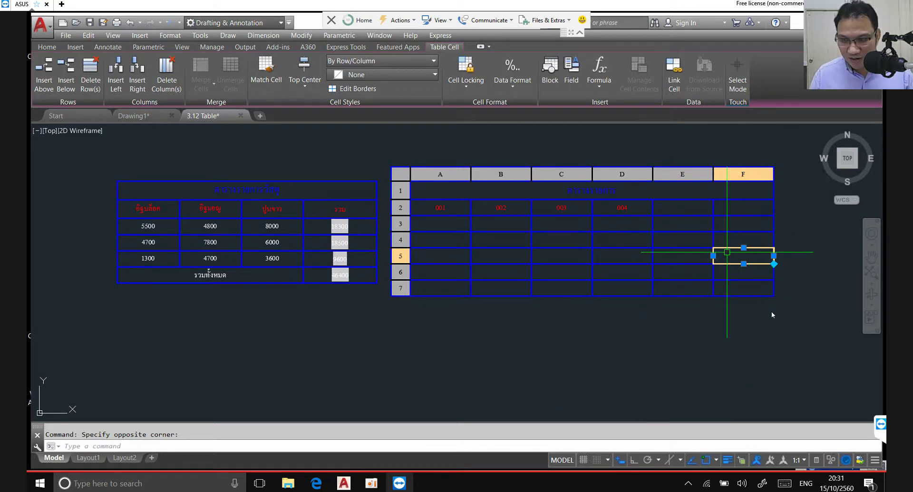
right_click(726, 253)
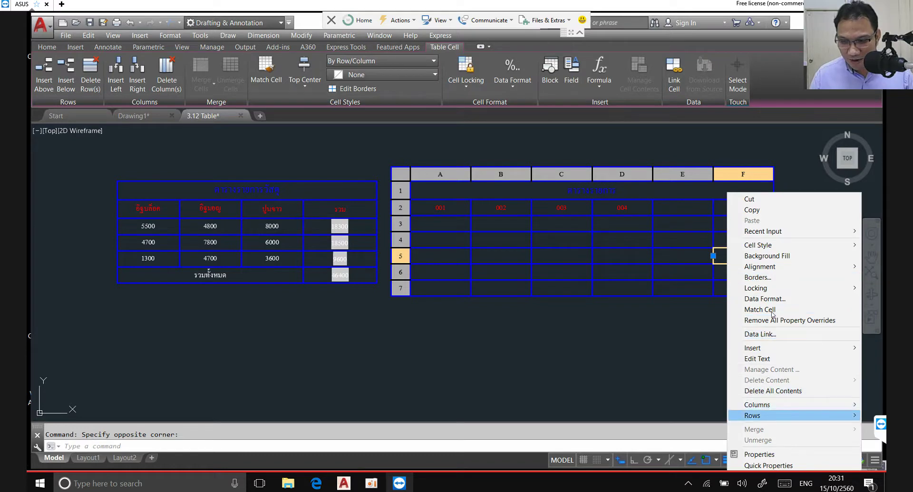
mouse_move(757, 405)
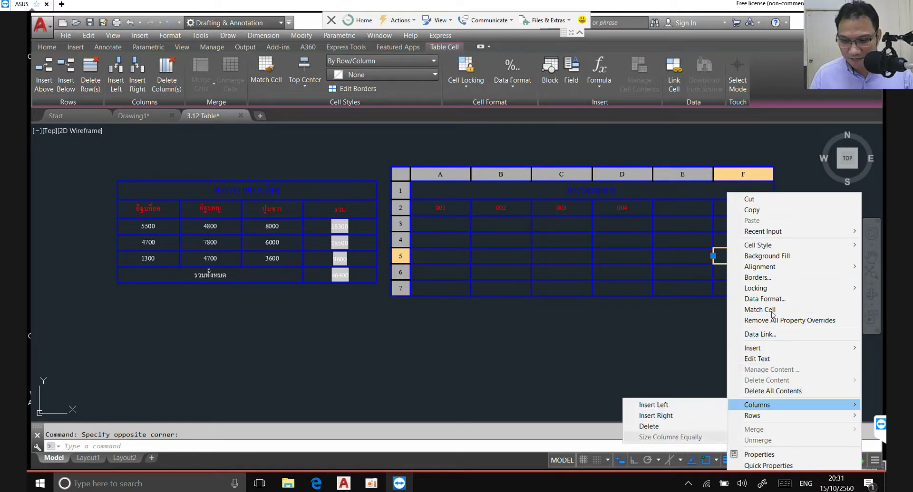
key("Return")
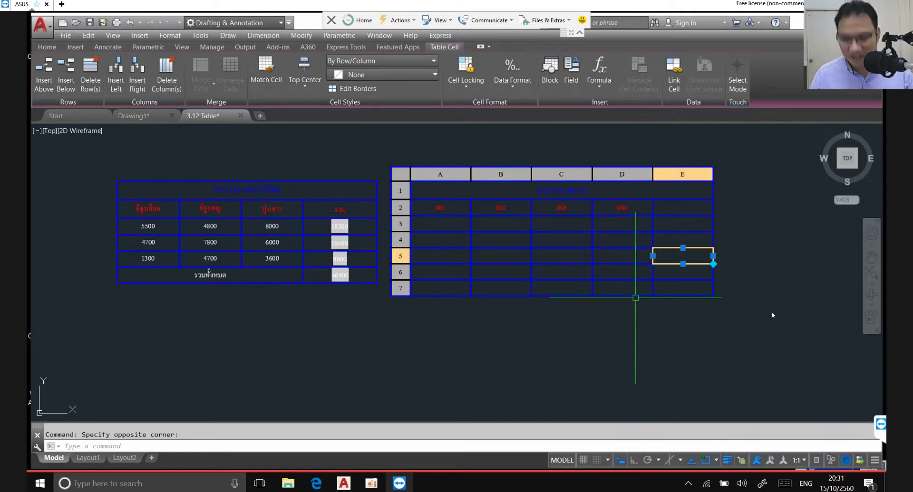
right_click(683, 257)
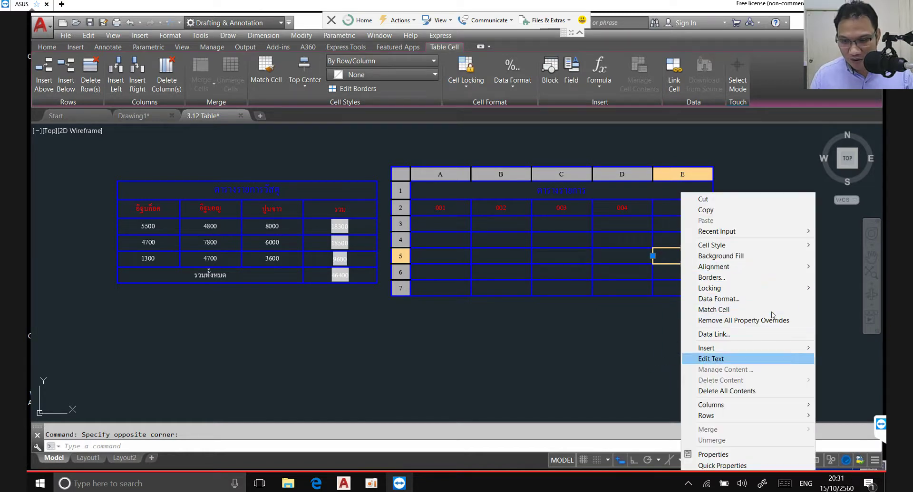
key("Down")
key("Right")
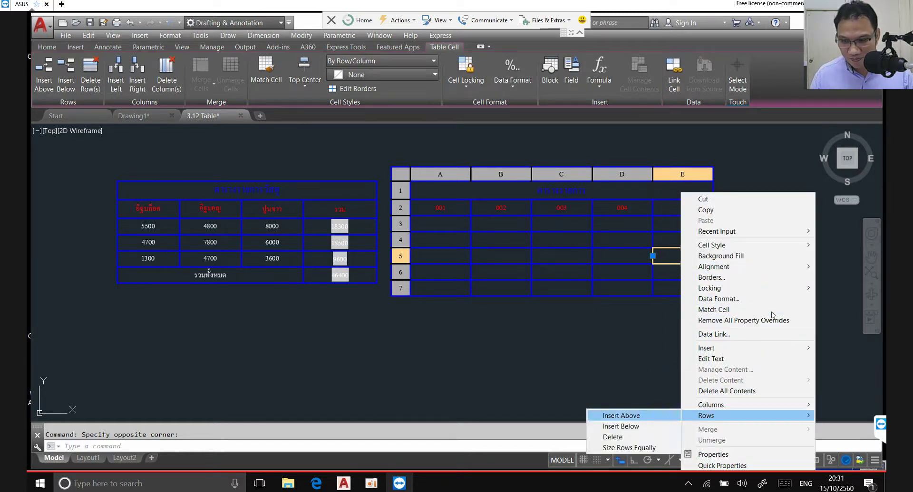
key("Return")
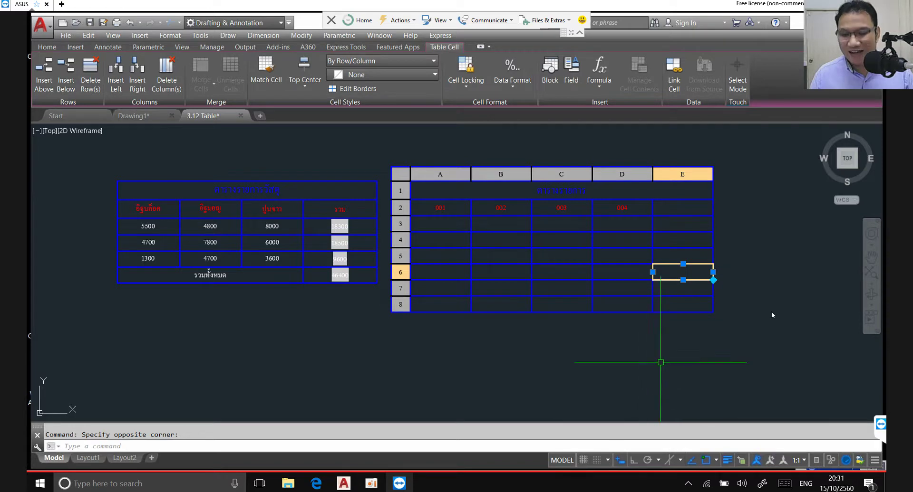
right_click(681, 267)
mouse_move(705, 415)
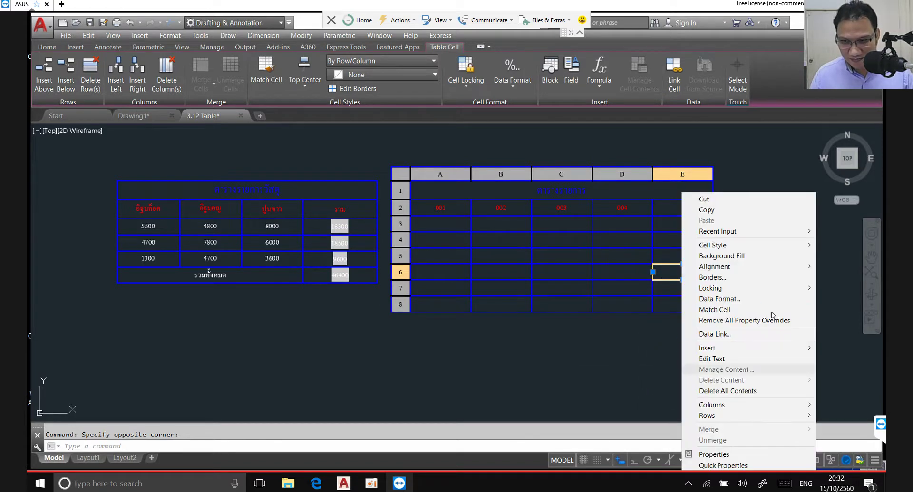
key("Down")
key("Down")
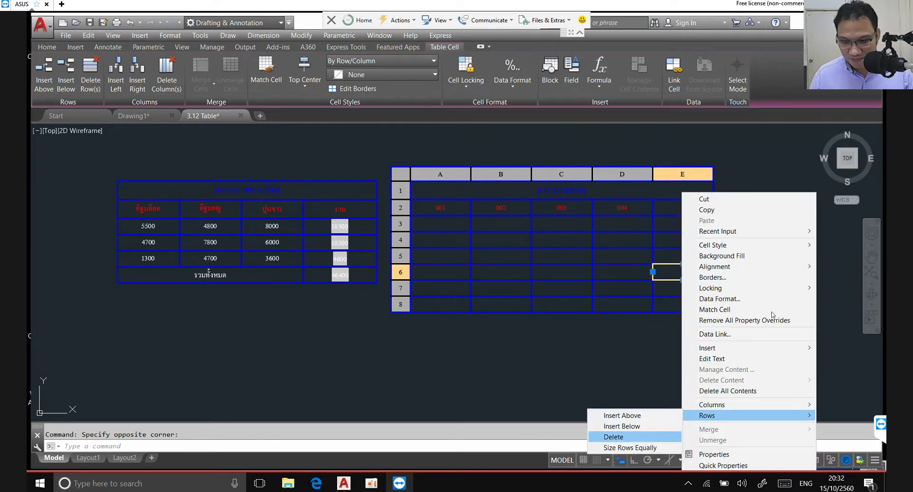
key("Return")
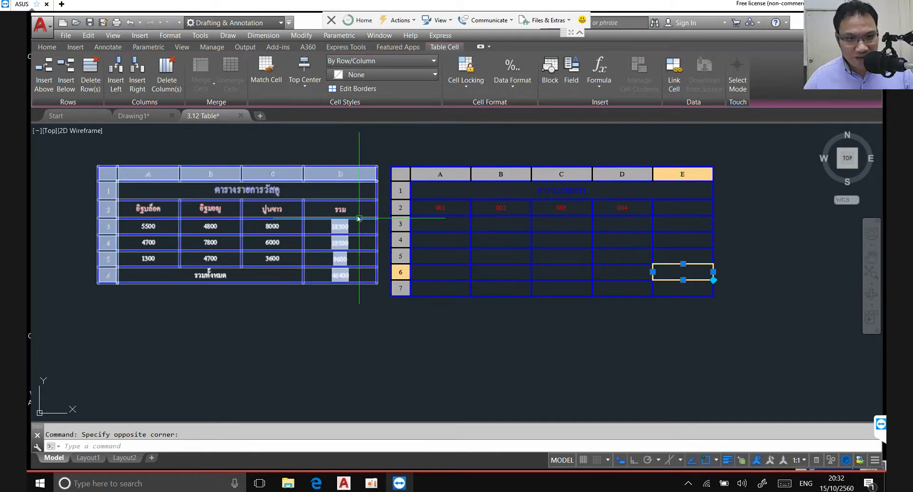
- Close 3.12 Table.dwg, discarding the table changes
left_click(241, 117)
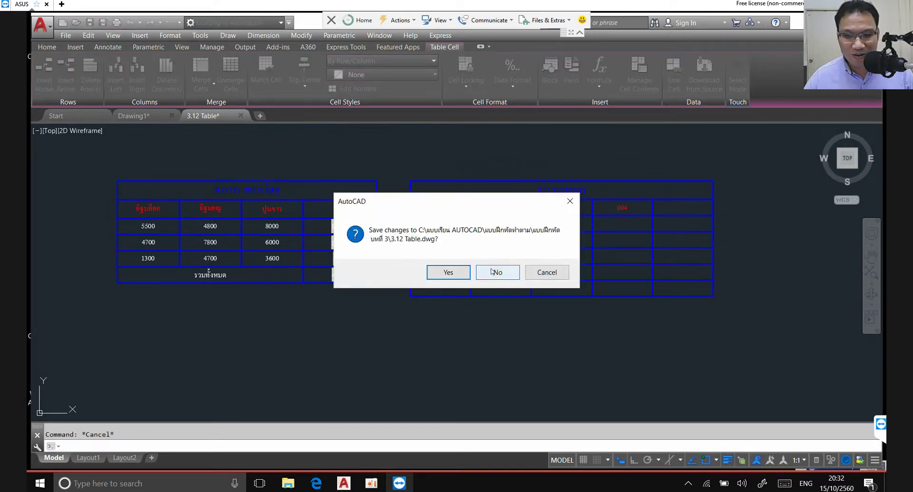
left_click(492, 272)
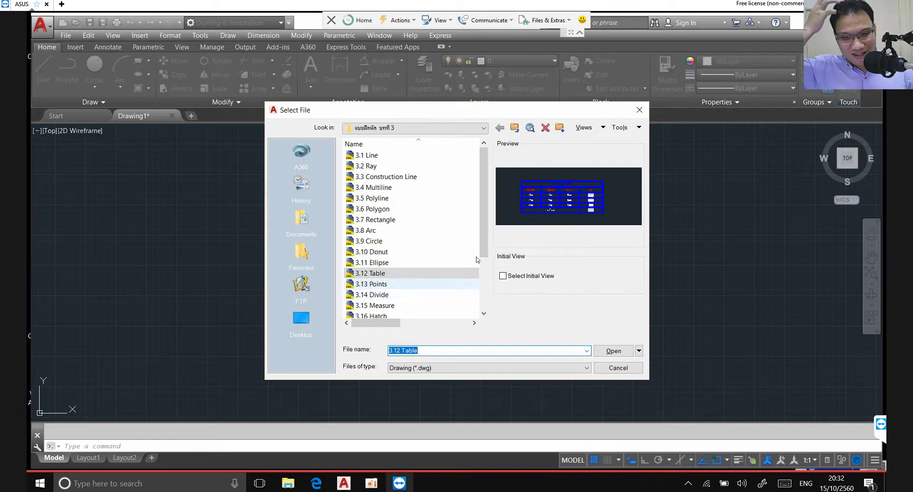
- Open the 3.13 Points drawing from the Select File dialog
key("Return")
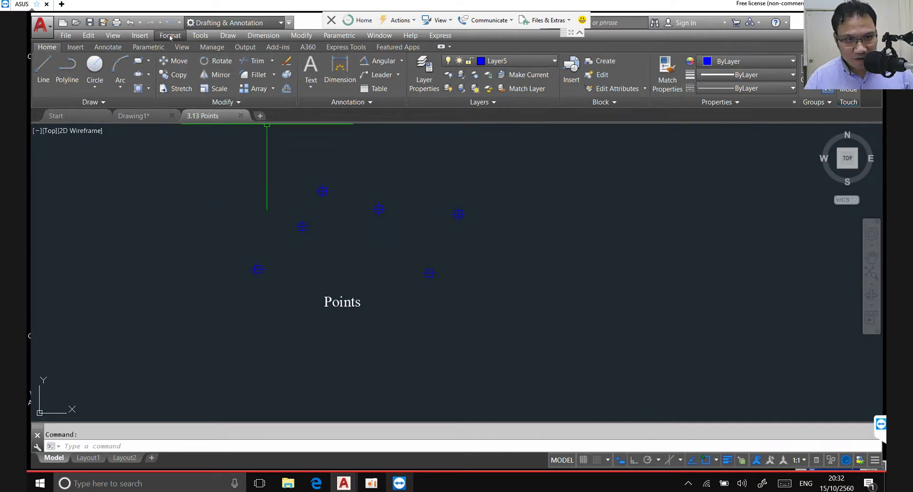
left_click(228, 35)
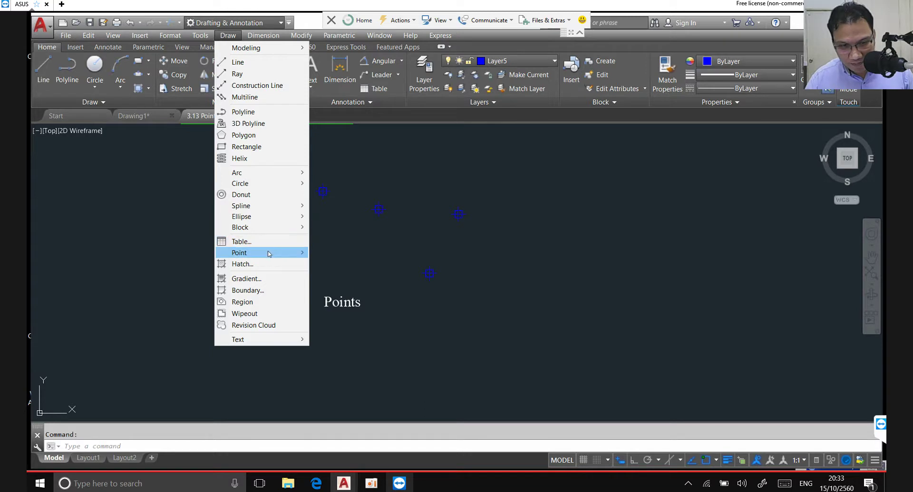
mouse_move(240, 253)
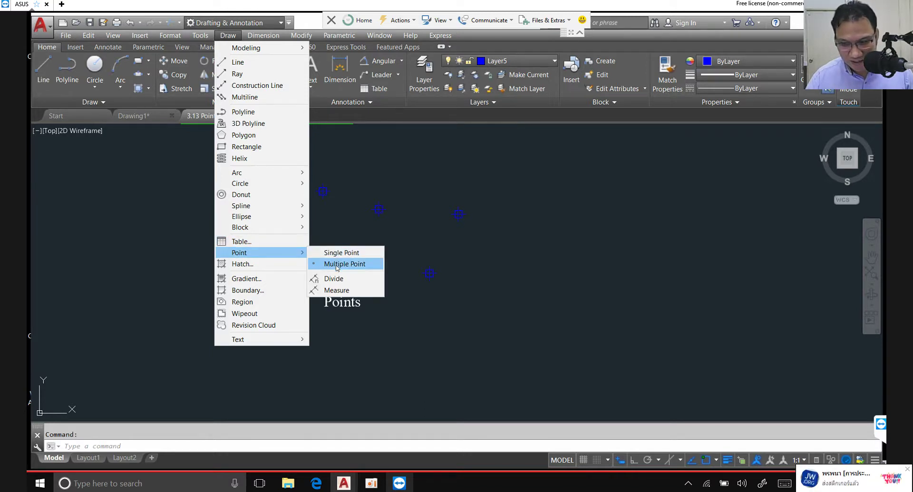
- Place five multiple points in a column right of the existing points and below-left of it
left_click(336, 265)
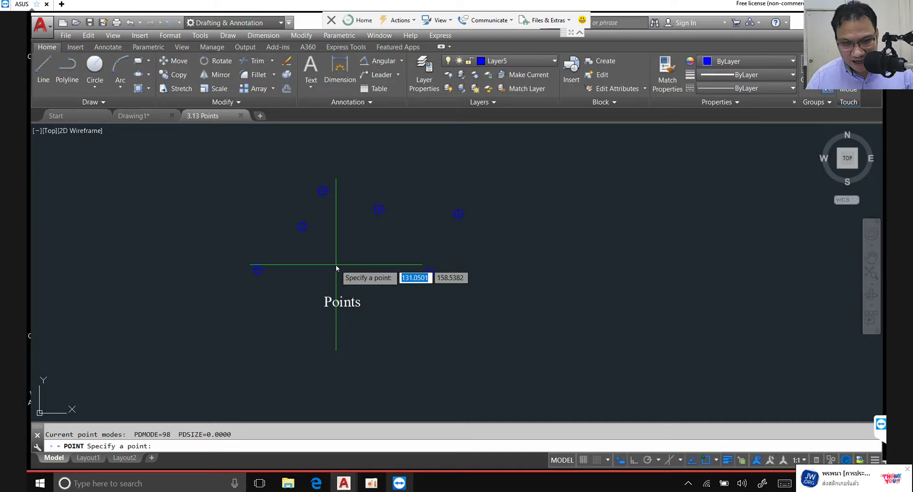
left_click(578, 228)
left_click(578, 251)
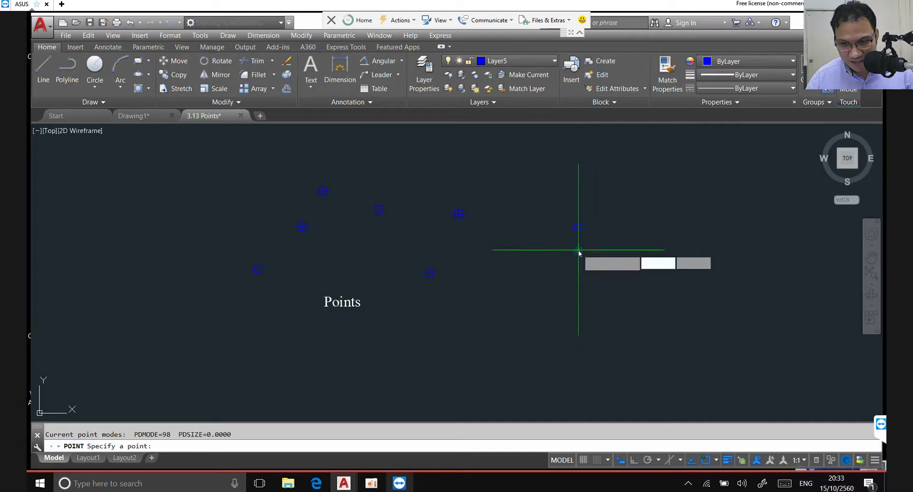
left_click(571, 275)
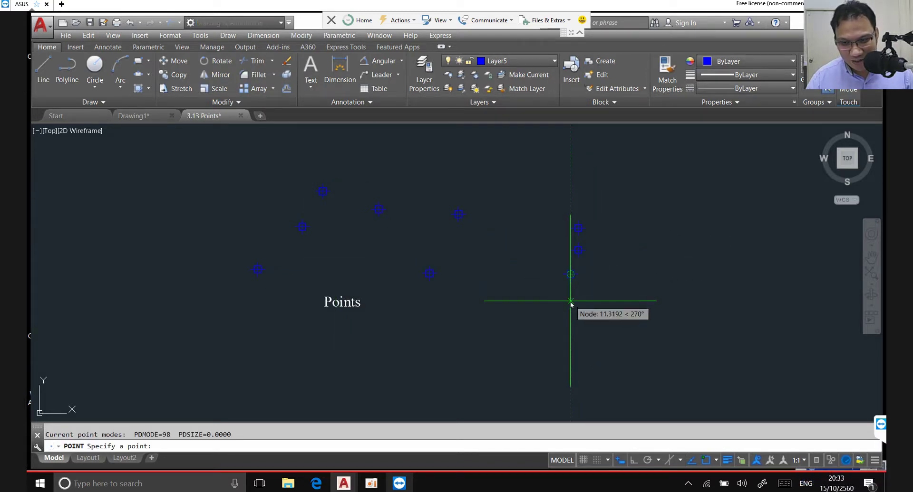
left_click(570, 301)
left_click(540, 313)
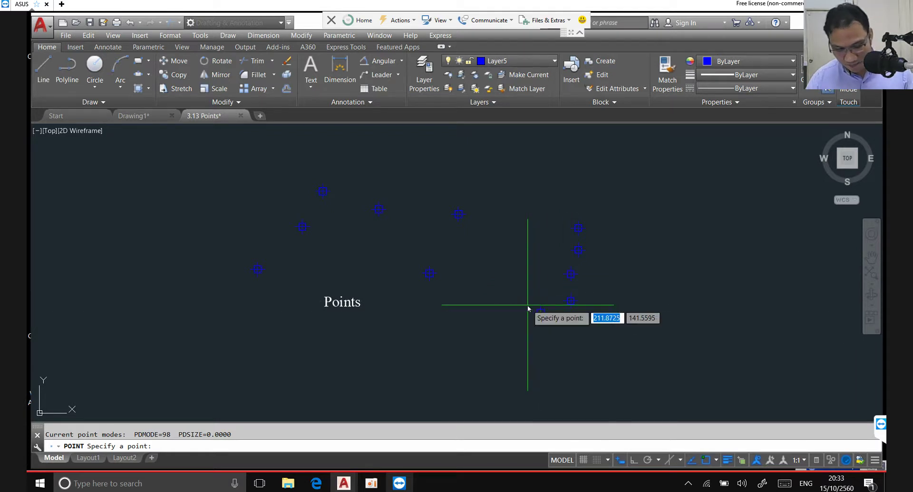
key("Escape")
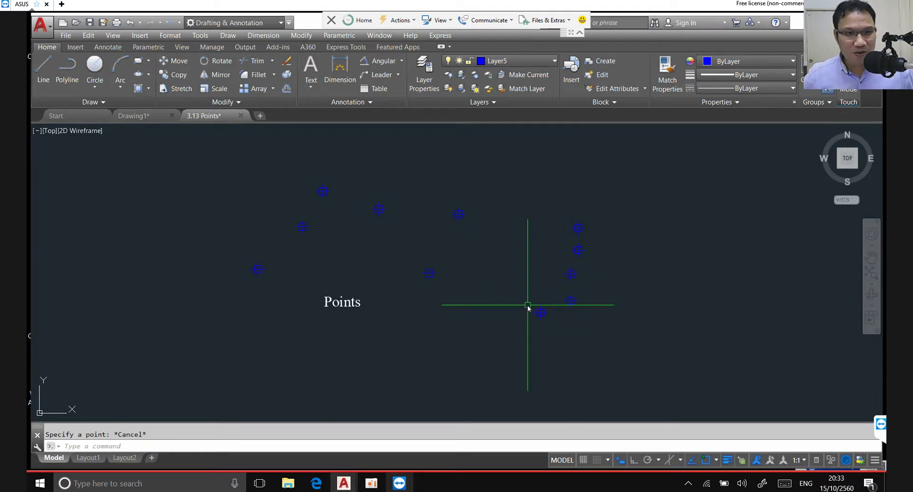
- Add two more points, beside the Points label and mid-group, then close the drawing
left_click(228, 36)
mouse_move(240, 252)
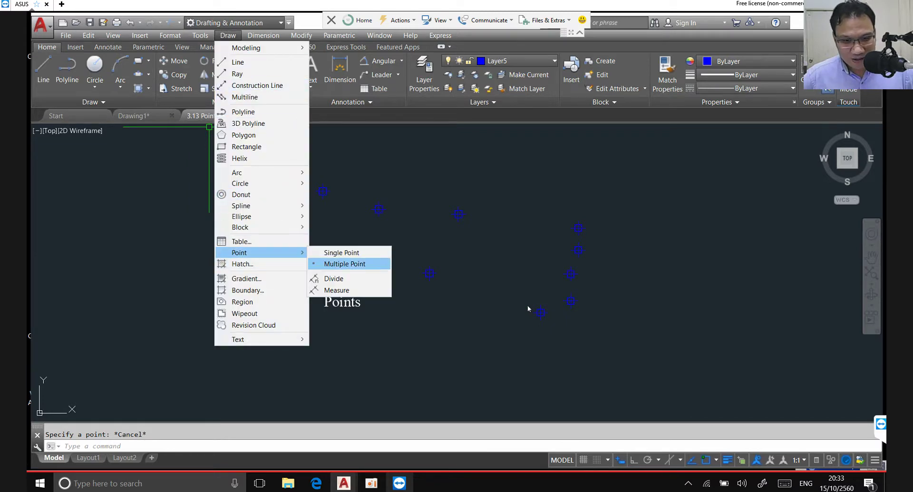
left_click(345, 264)
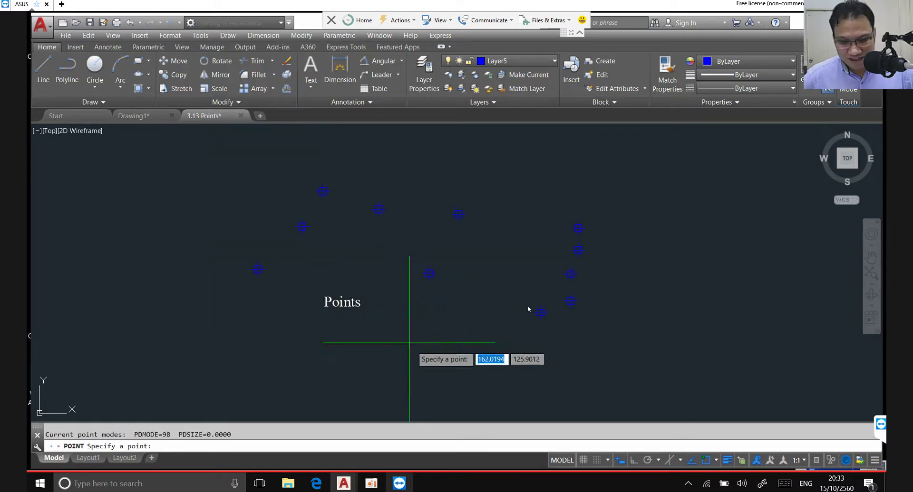
left_click(462, 335)
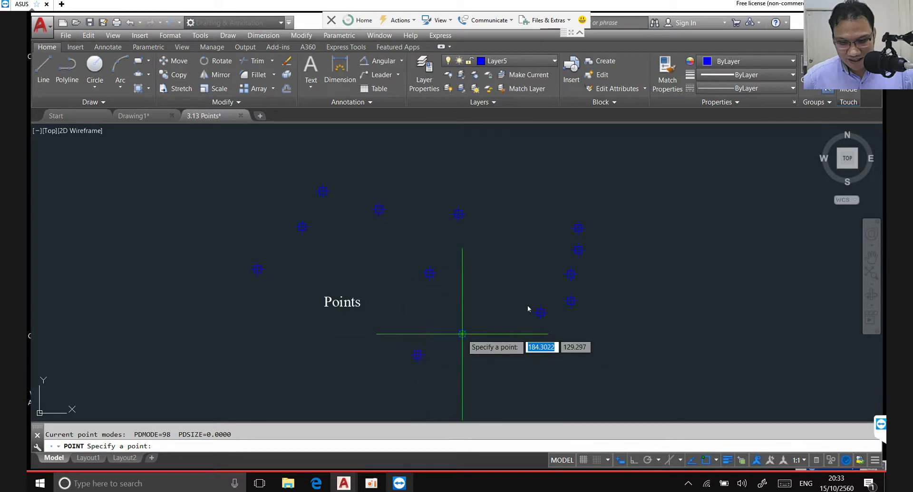
left_click(495, 281)
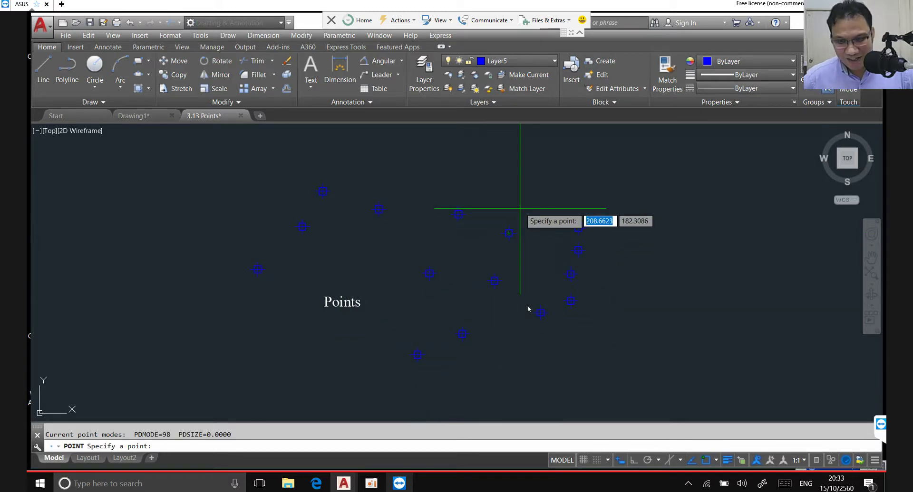
key("Escape")
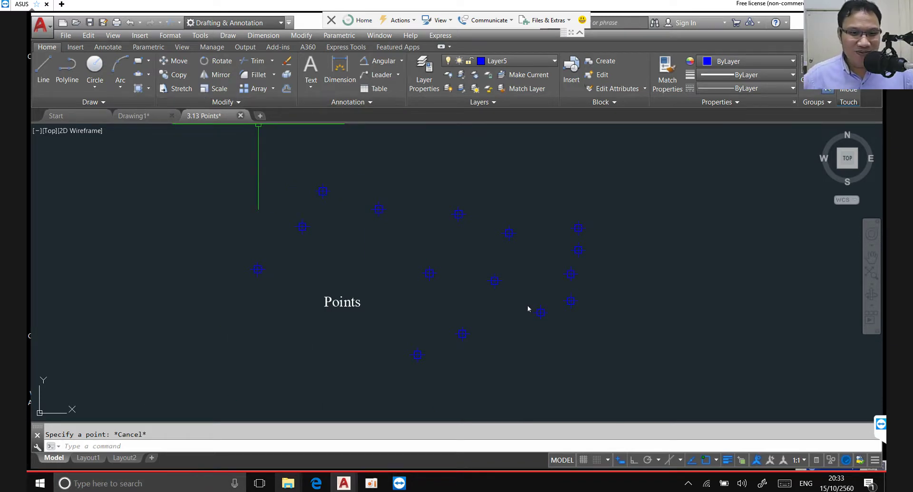
left_click(240, 116)
- Discard the point changes and open 3.14 Divide from the Select File dialog
key("n")
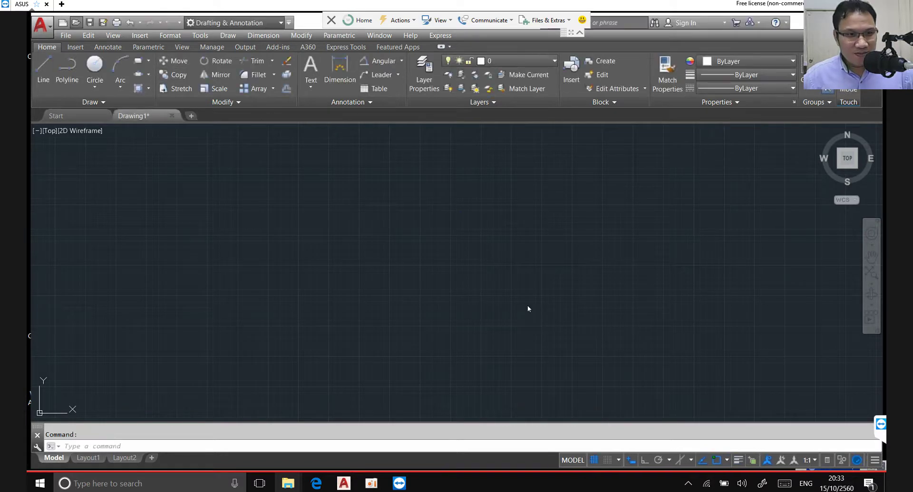
key("ctrl+o")
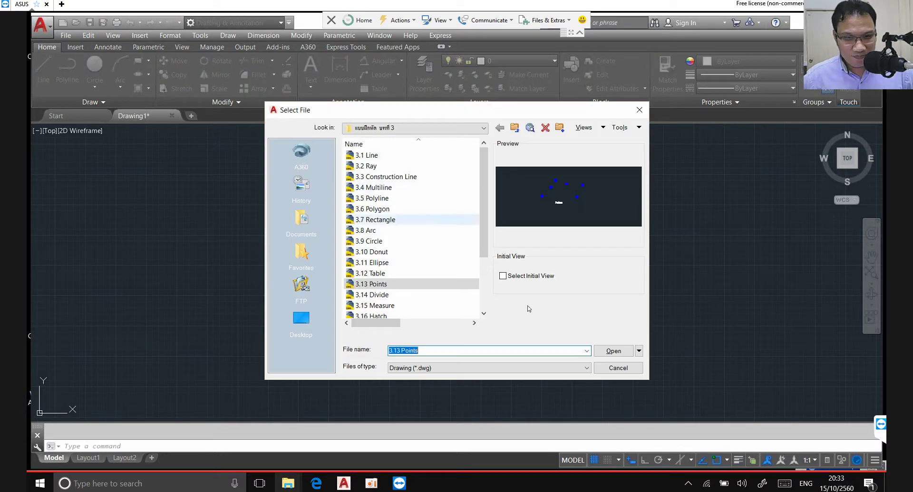
key("Down")
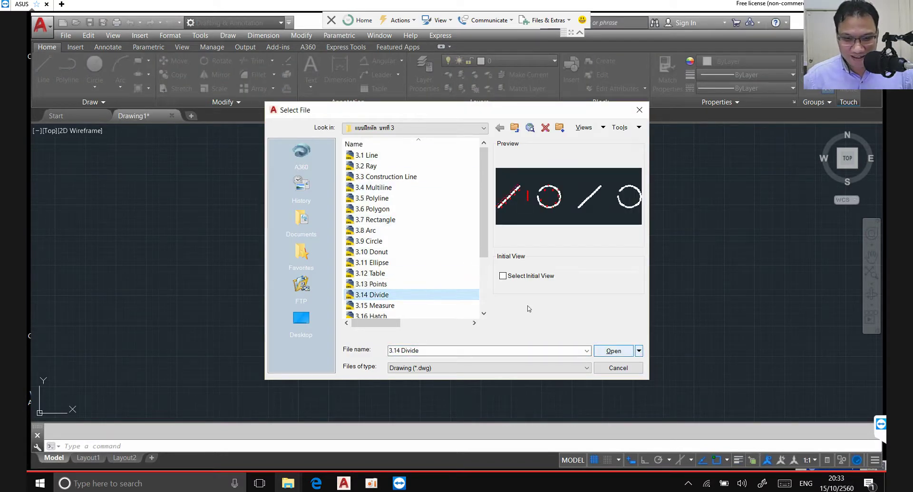
key("Return")
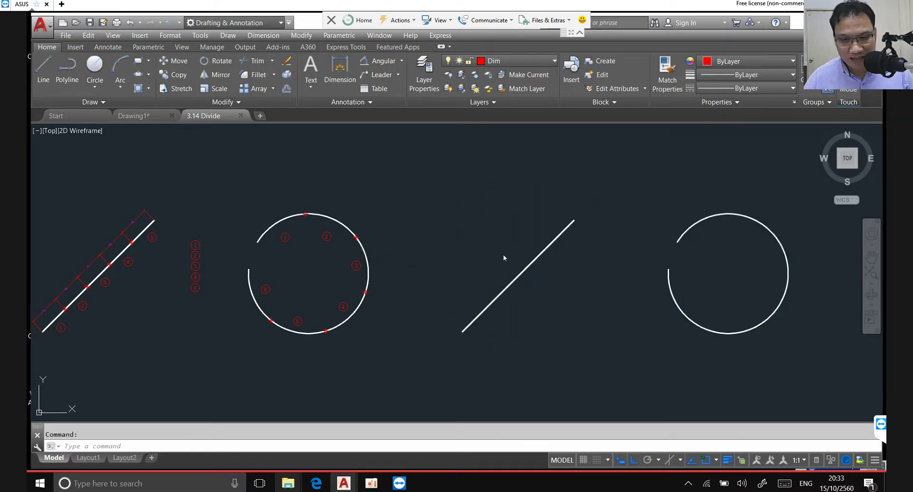
- Start the Divide tool from the Draw menu's Point submenu
middle_click_drag(504, 258, 520, 241)
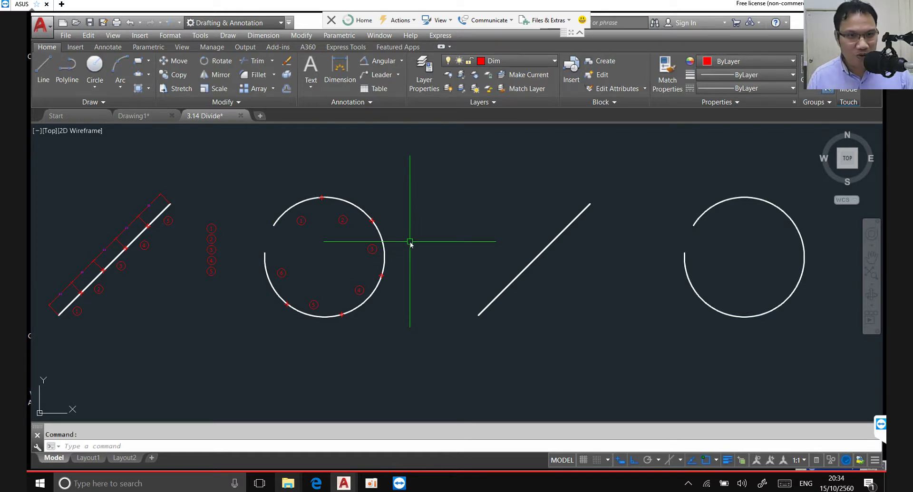
key("alt+d")
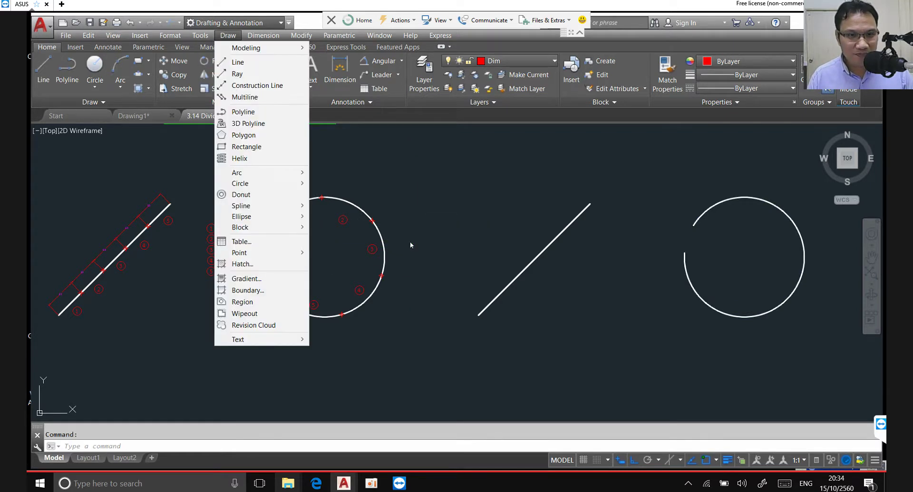
key("Down")
key("p")
key("p")
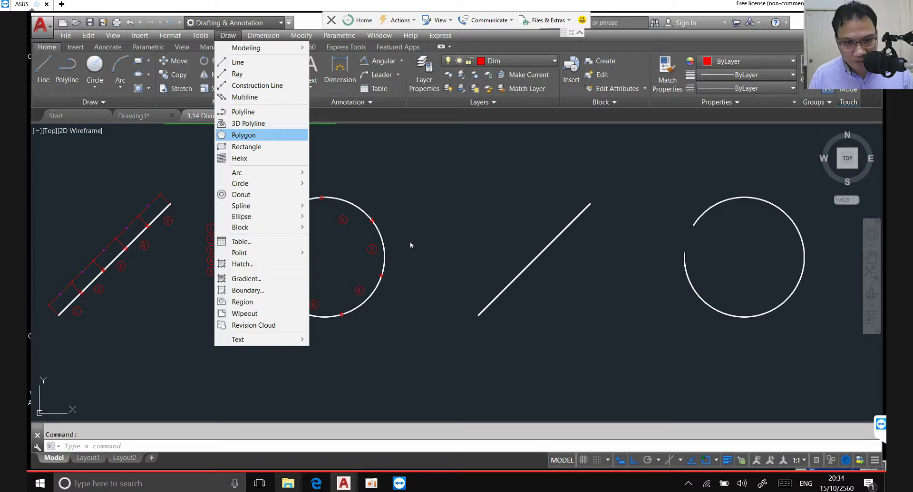
key("c")
key("e")
key("Down")
key("Up")
key("Right")
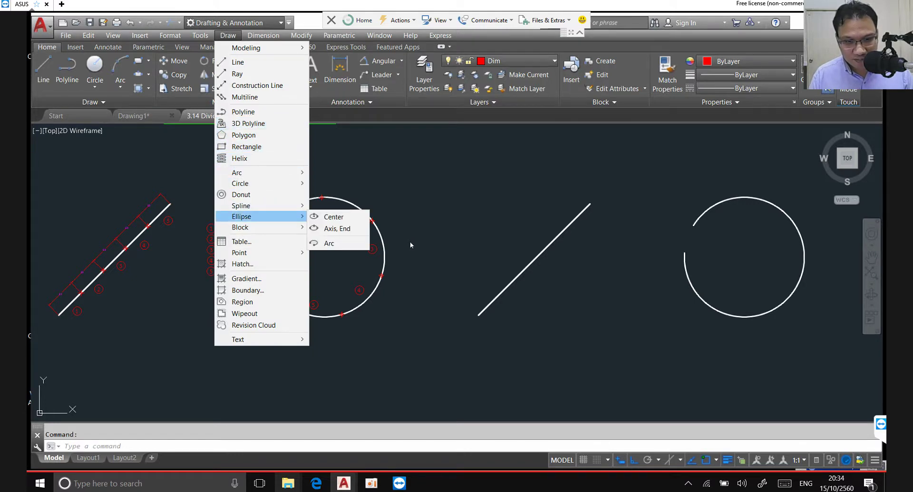
key("Left")
key("Down")
key("Down")
key("Down")
key("Right")
key("Down")
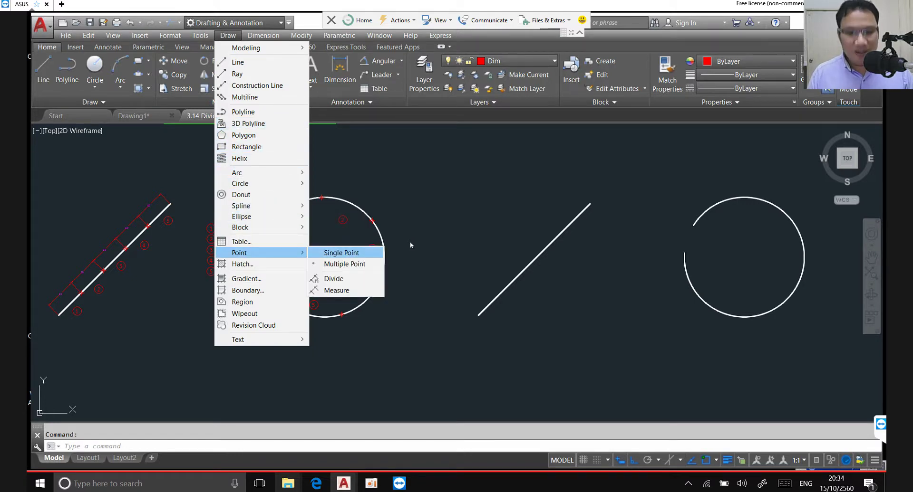
key("Down")
key("Down")
key("Return")
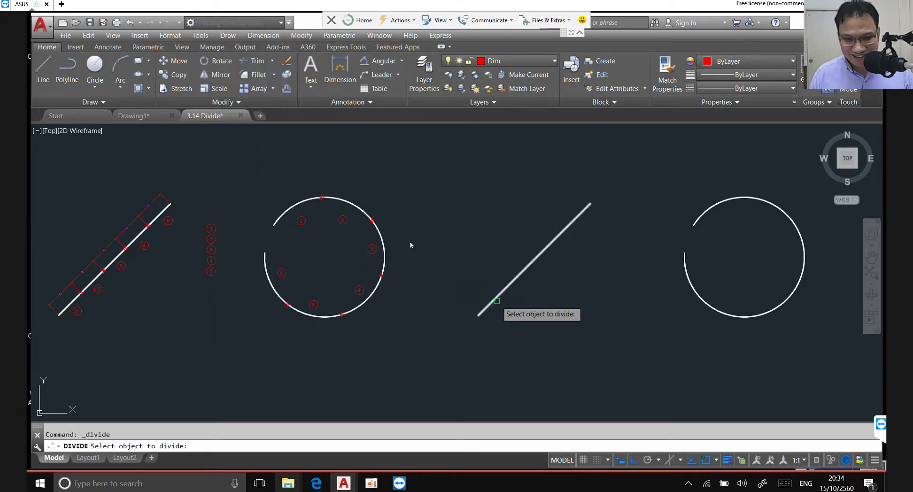
- Divide the plain diagonal line into 5 equal segments
left_click(495, 298)
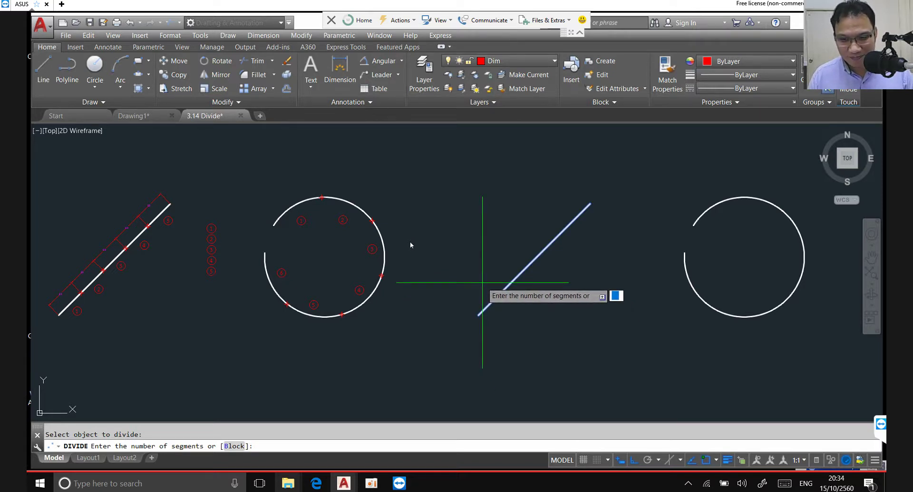
type("5")
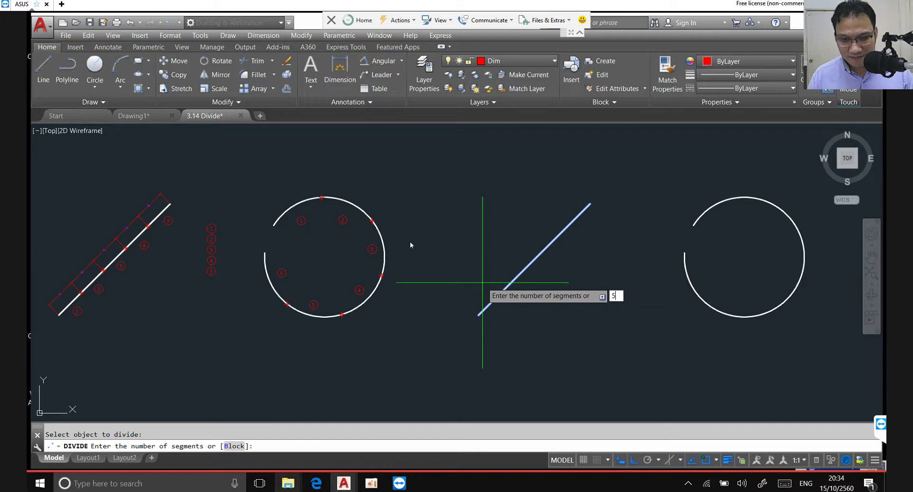
key("Return")
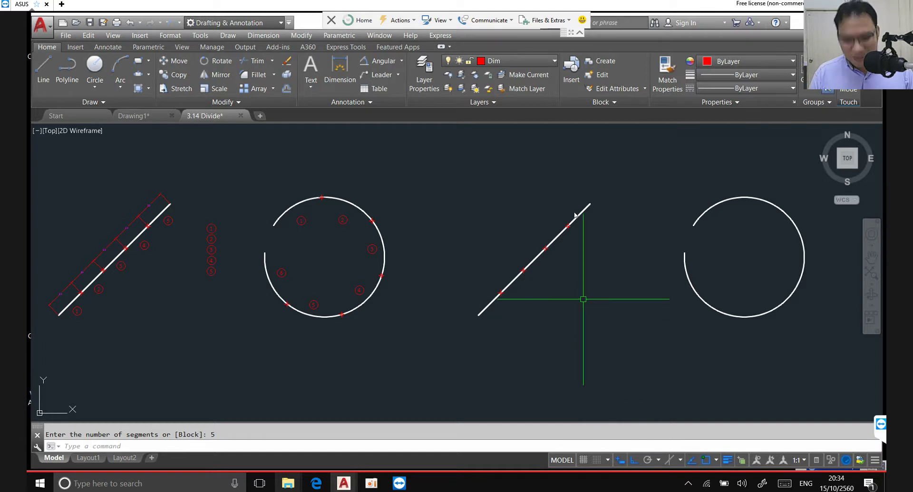
key("Return")
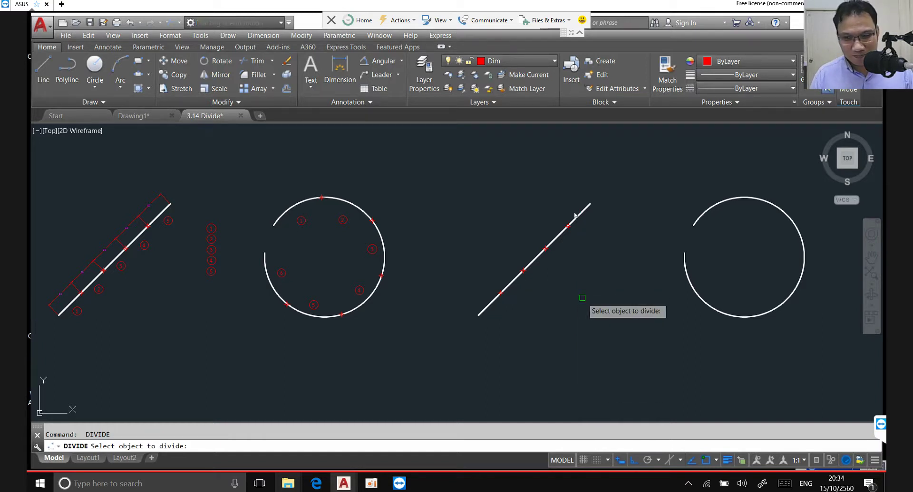
- Divide the open right circle into 6 segments, then close the 3.14 Divide drawing
left_click(703, 301)
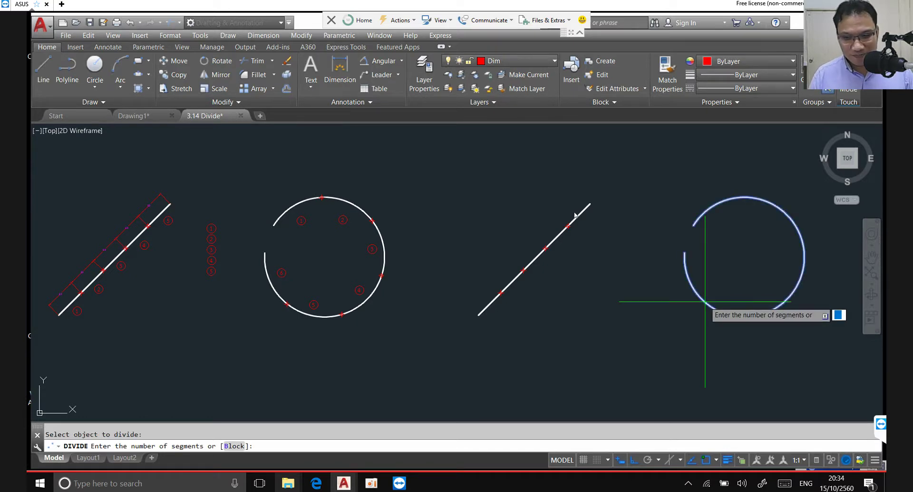
type("6")
key("Return")
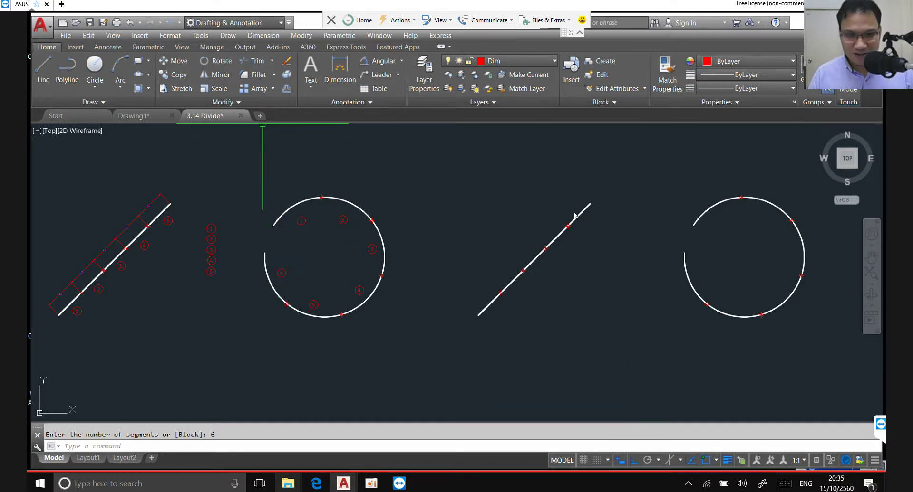
left_click(241, 116)
- Discard changes to 3.14 Divide and open the 3.15 Measure drawing
key("Tab")
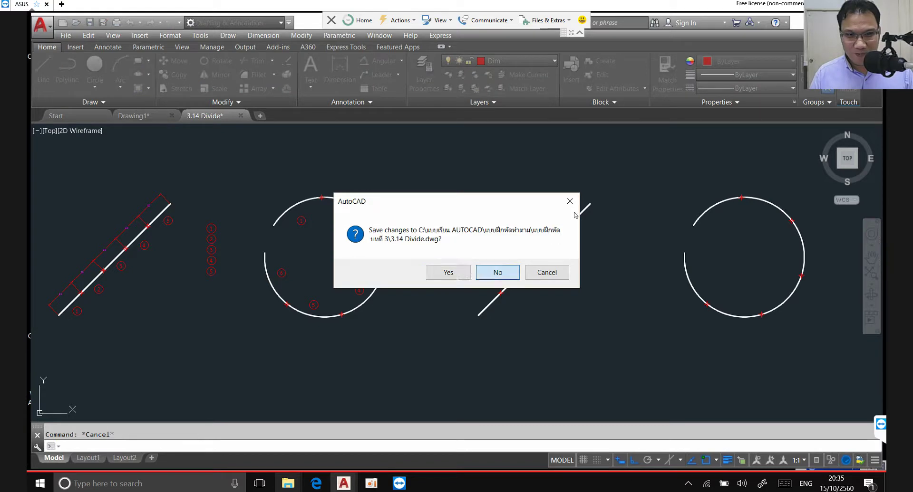
key("Return")
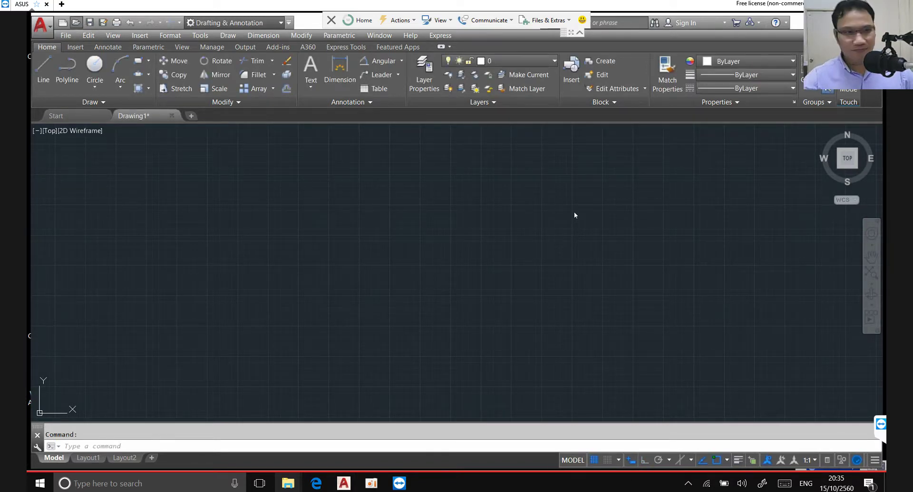
key("ctrl+o")
key("Down")
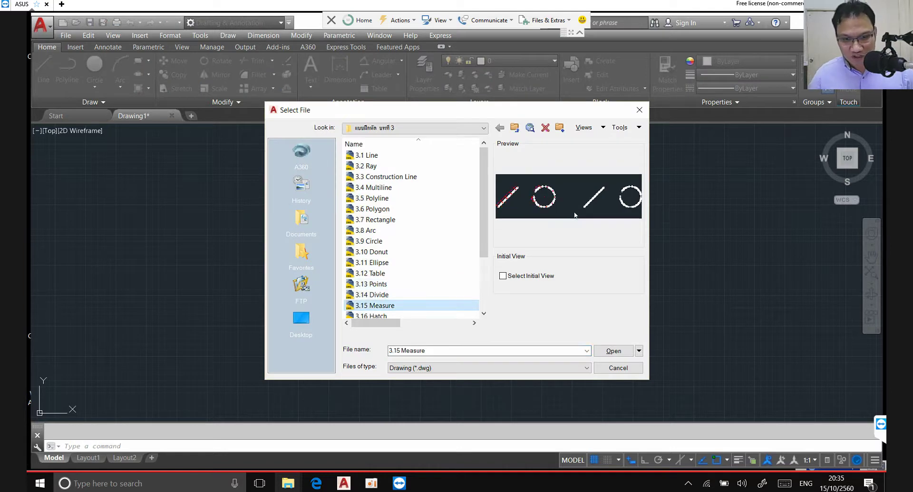
key("Return")
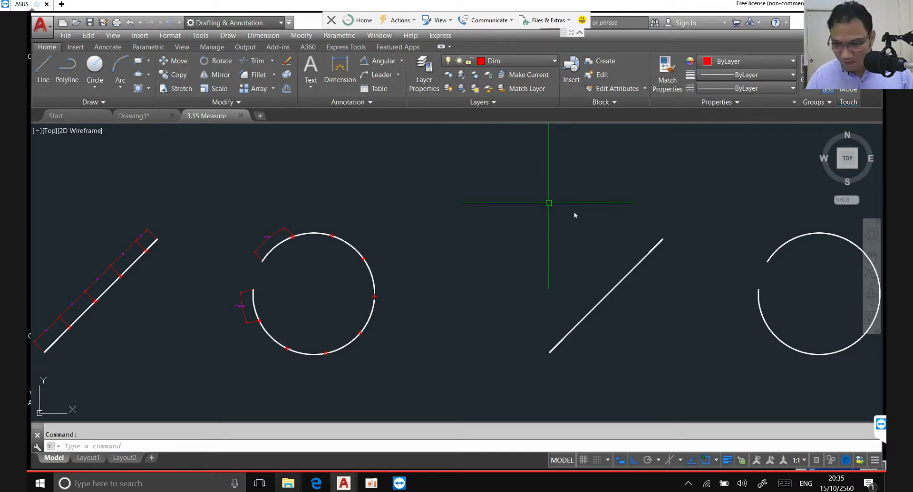
scroll(101, 262, "up", 3)
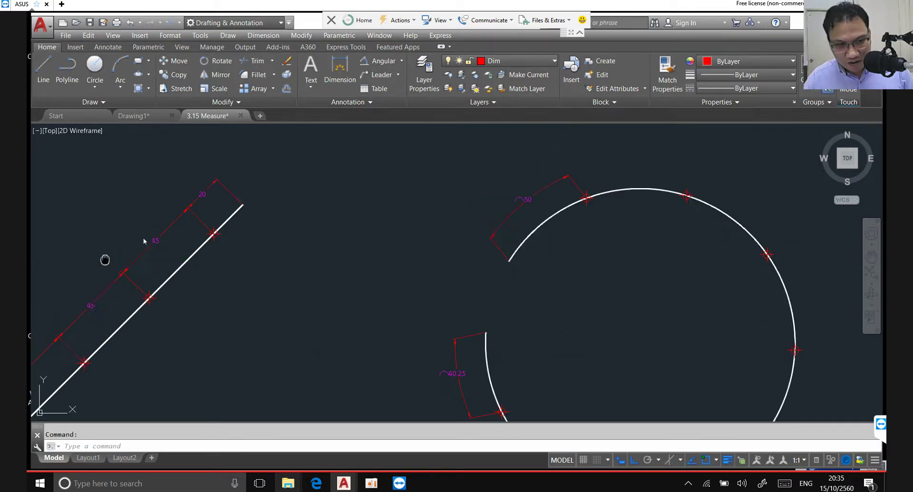
scroll(102, 258, "up", 2)
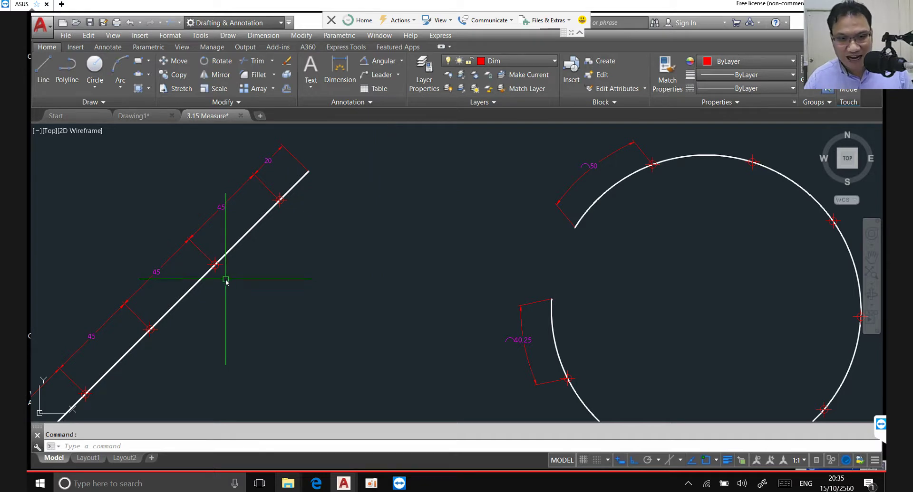
left_click(325, 331)
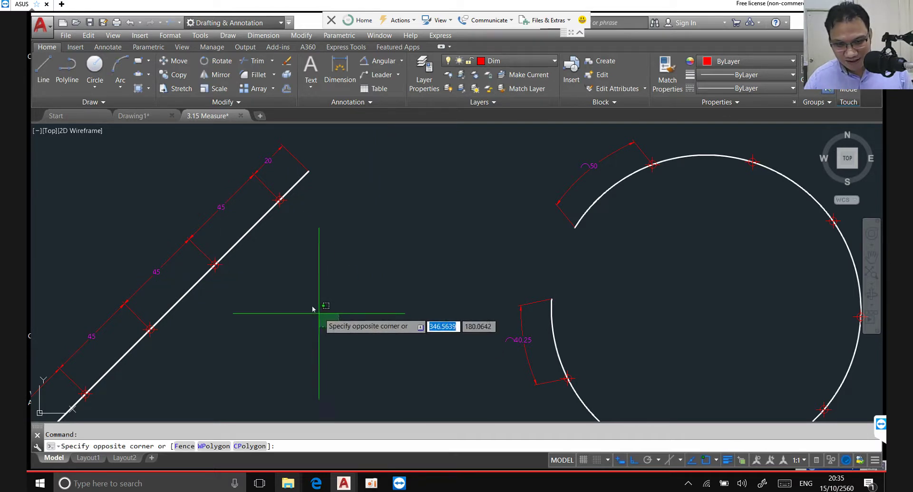
left_click(334, 337)
scroll(334, 345, "down", 3)
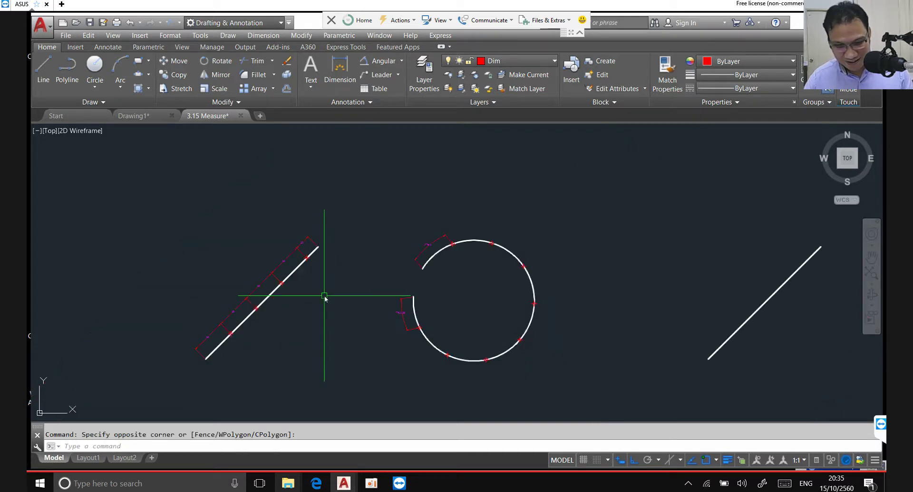
scroll(223, 353, "up", 2)
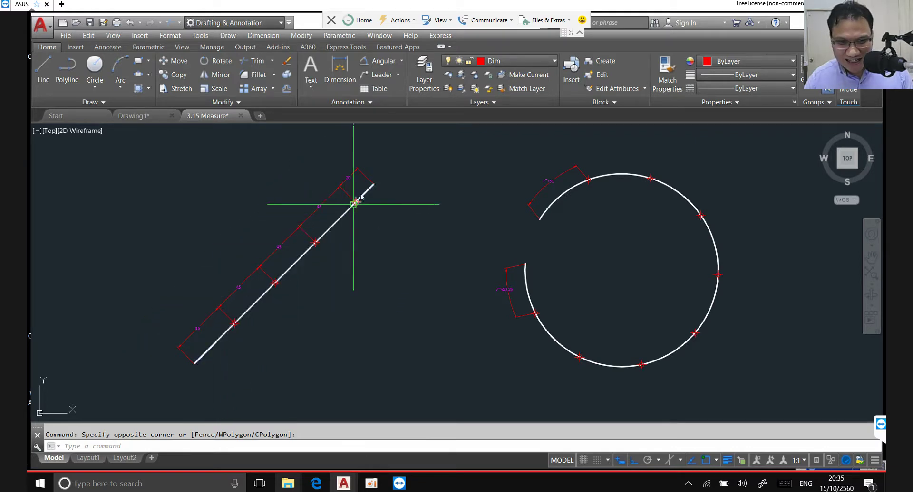
scroll(366, 186, "up", 3)
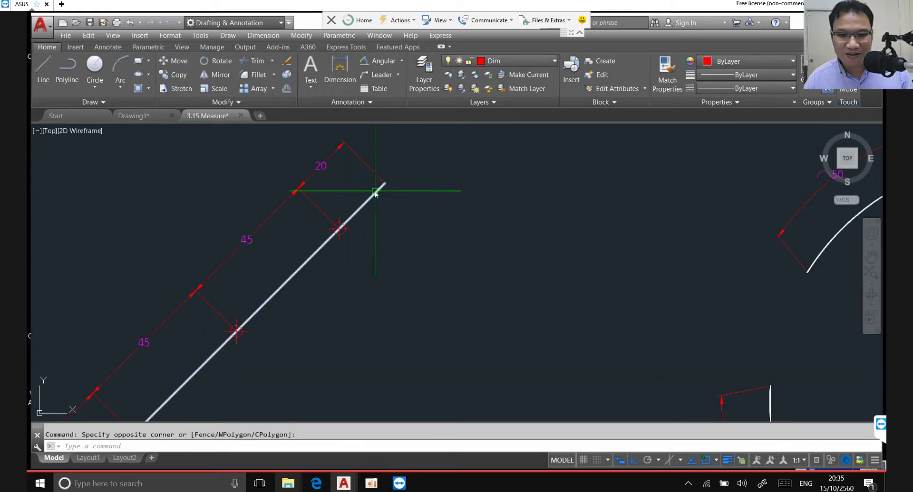
mouse_move(375, 192)
scroll(376, 193, "down", 3)
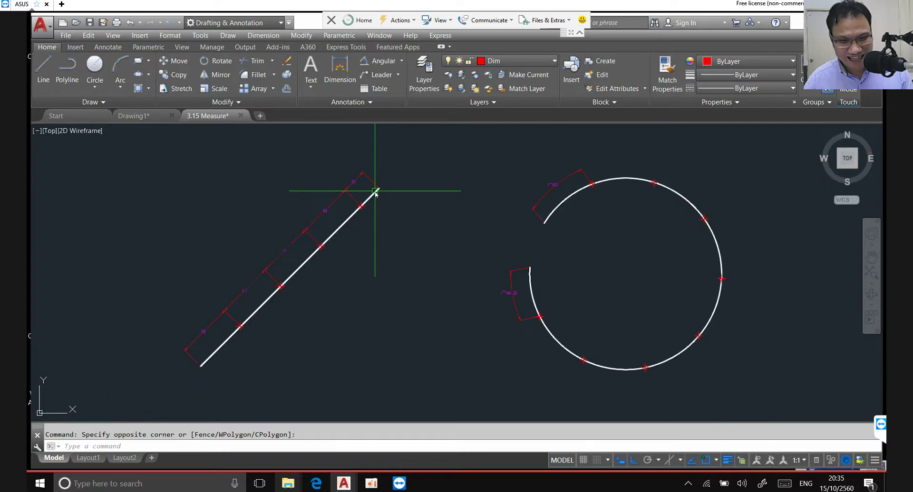
scroll(376, 192, "down", 3)
middle_click_drag(651, 230, 456, 285)
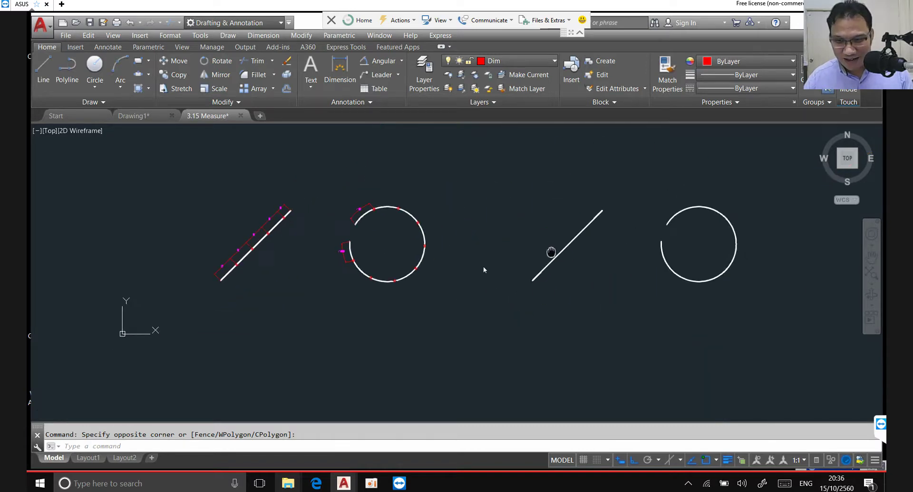
scroll(462, 298, "up", 2)
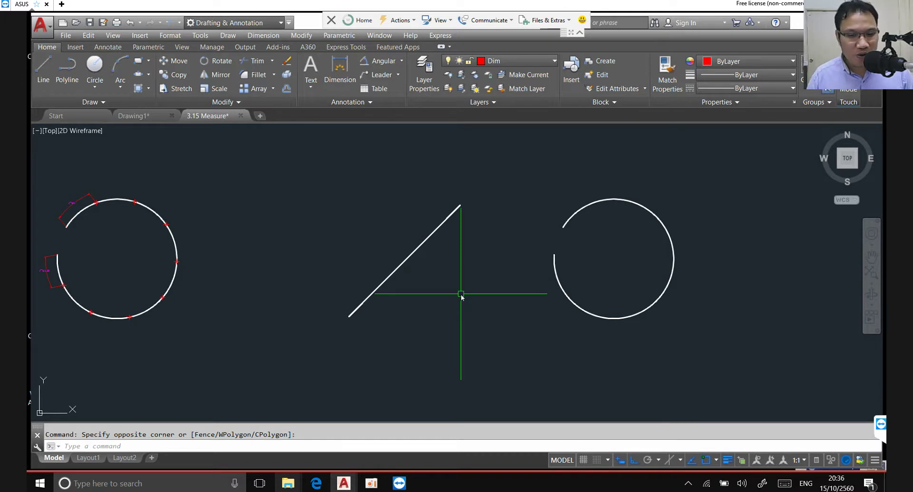
- Use MEASURE to place point markers every 45 units along the diagonal line
key("d")
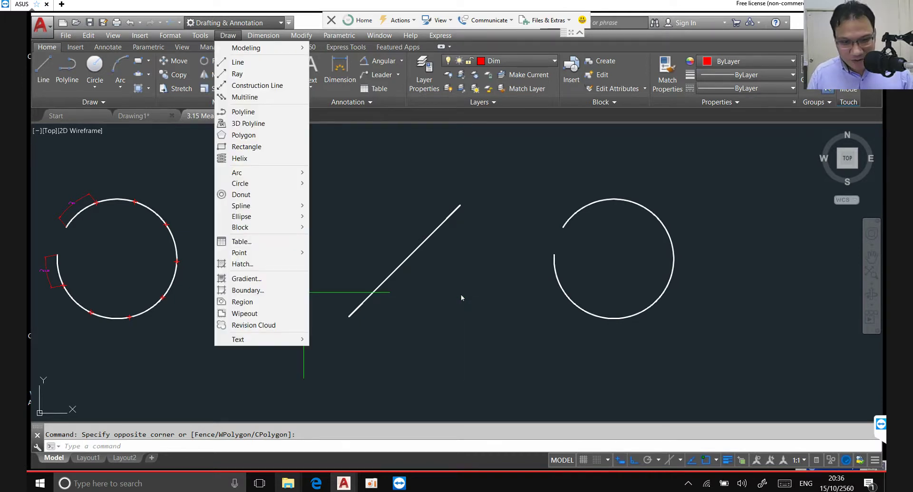
key("Down")
key("Down")
key("Down")
key("Down")
key("Down")
key("Down")
key("Down")
key("Down")
key("Down")
key("Down")
key("Down")
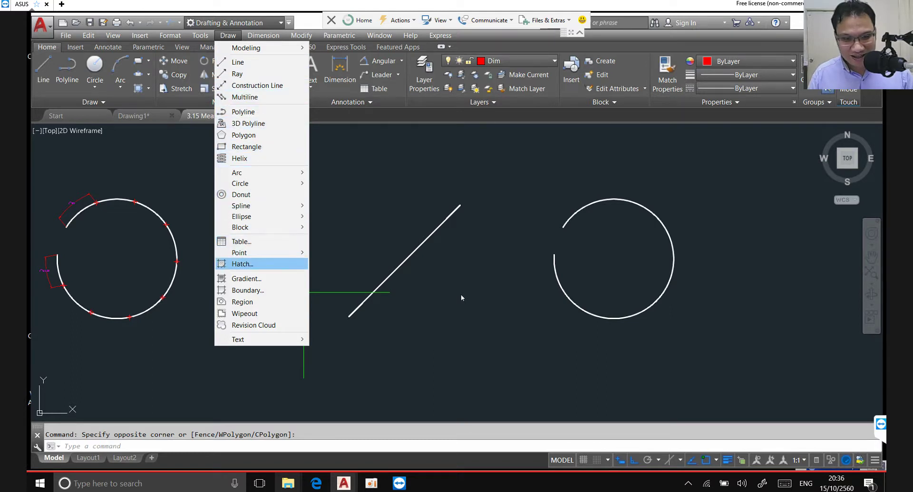
key("Up")
key("Right")
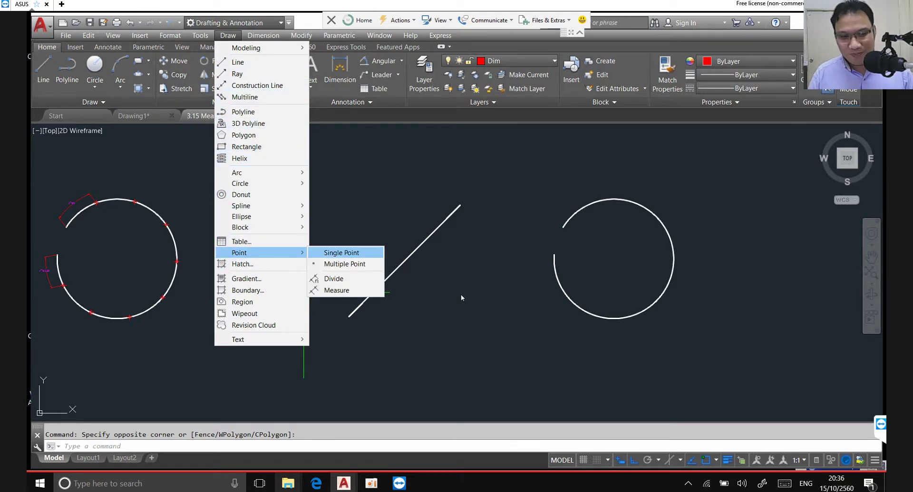
key("Up")
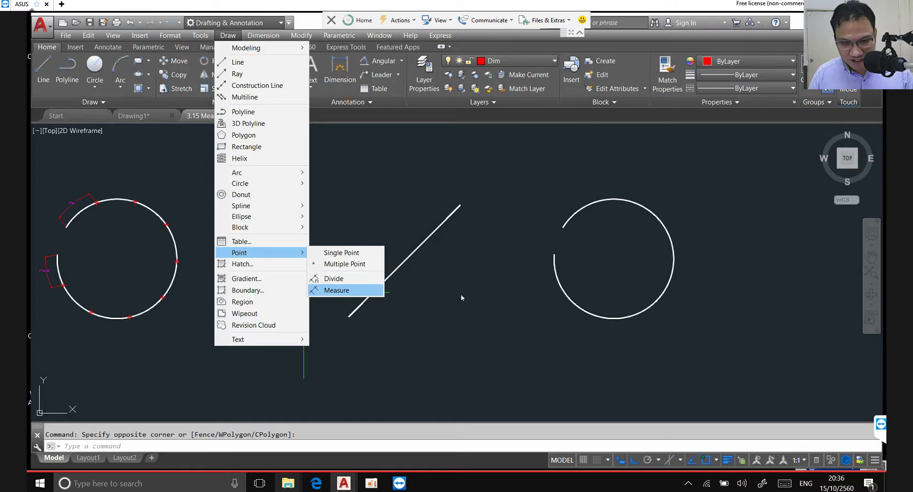
key("Return")
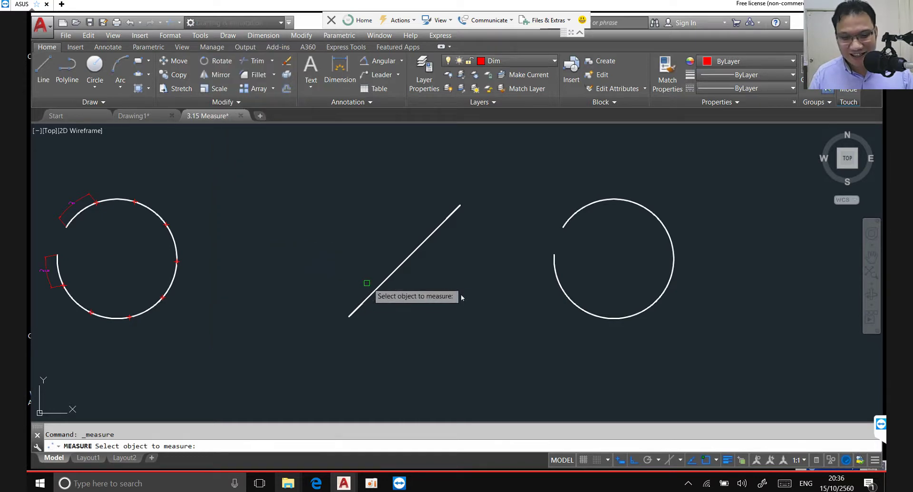
left_click(383, 282)
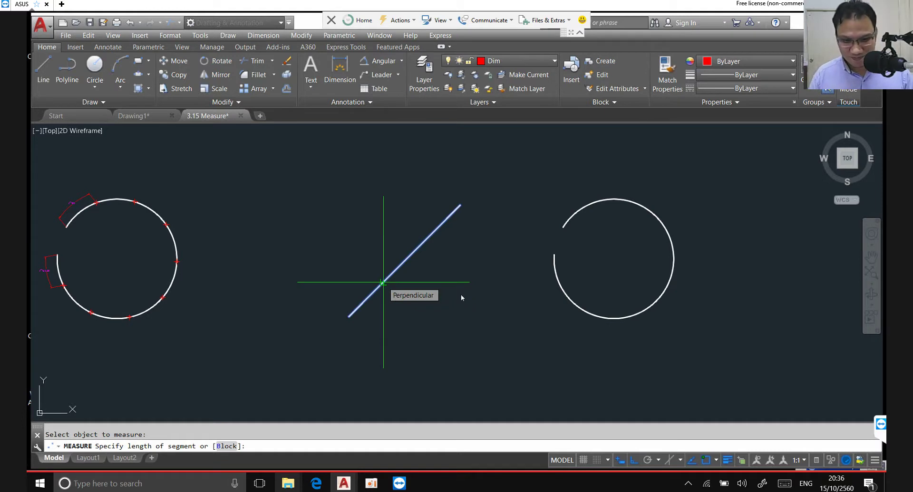
type("45")
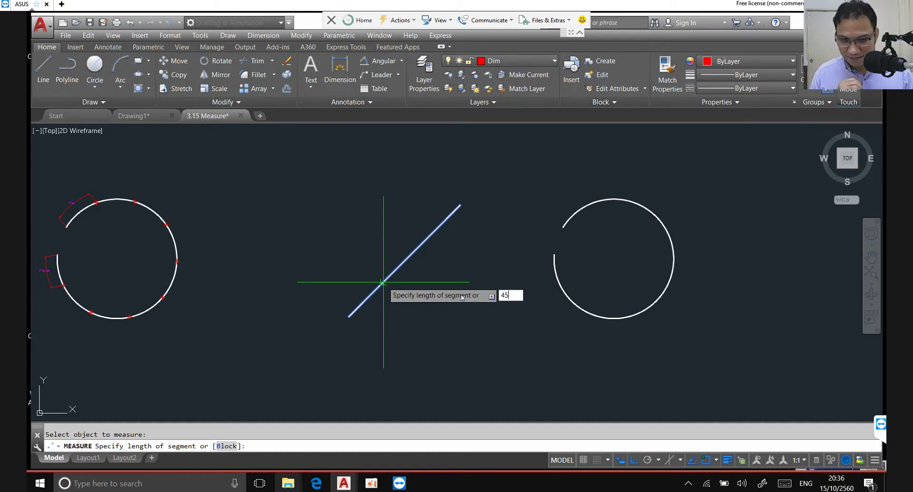
key("Return")
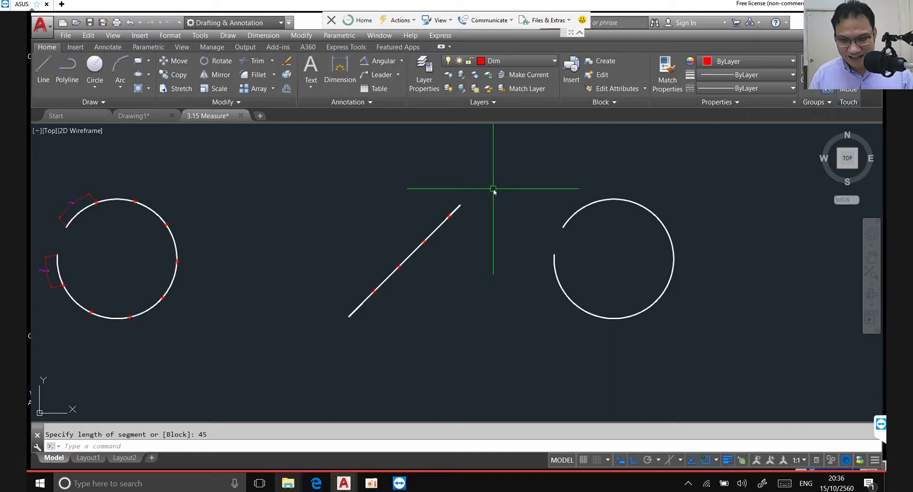
key("Return")
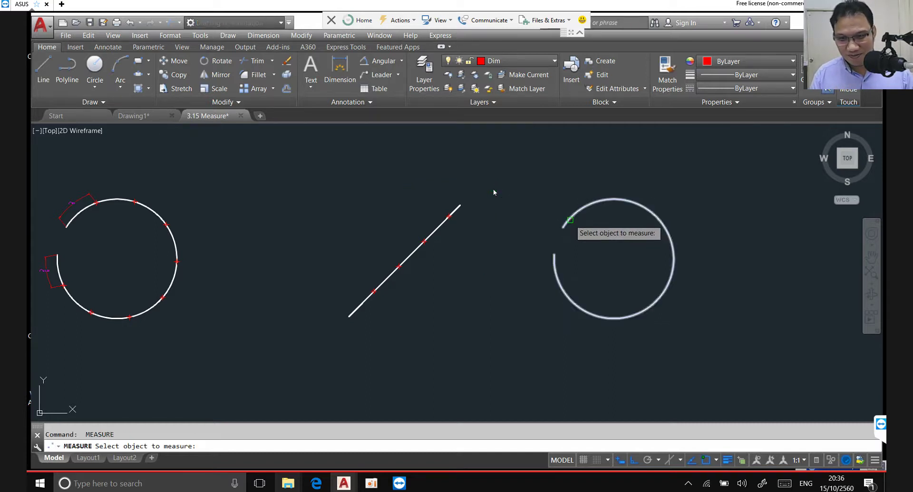
- Mark the right circle every 100 units, then close 3.15 Measure without saving
left_click(566, 220)
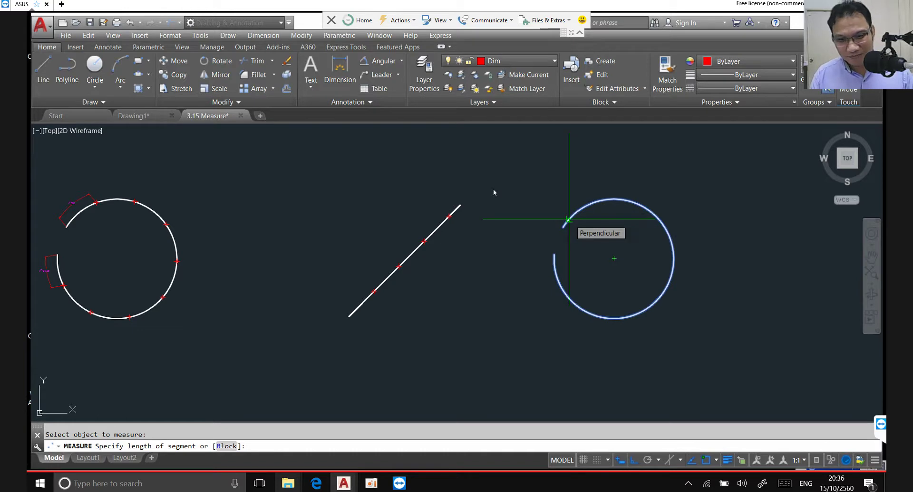
type("1")
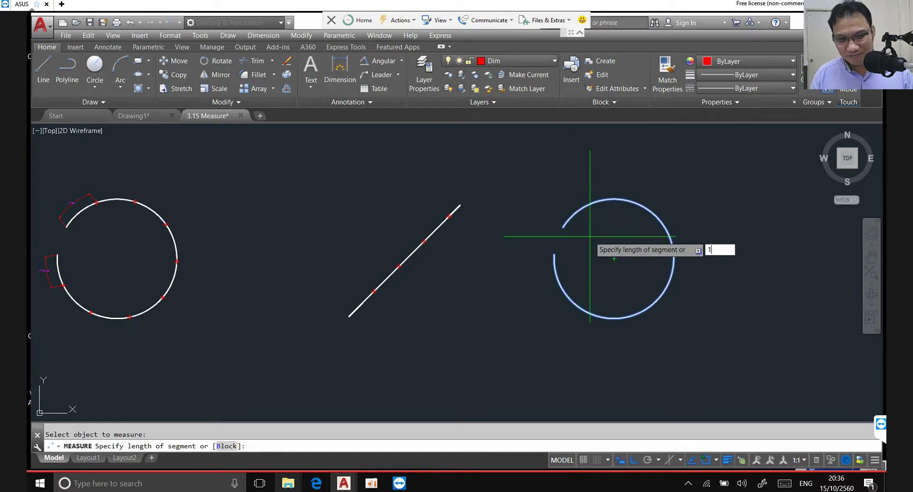
type("00")
key("Return")
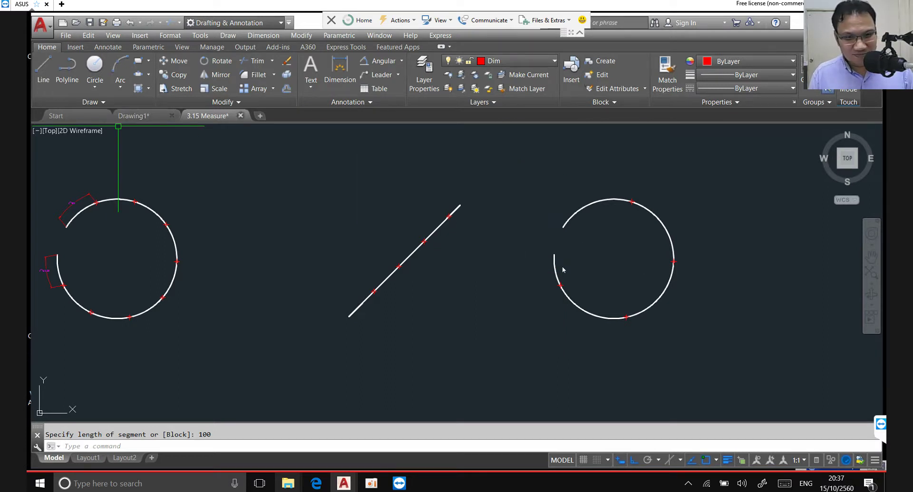
key("ctrl+F4")
key("n")
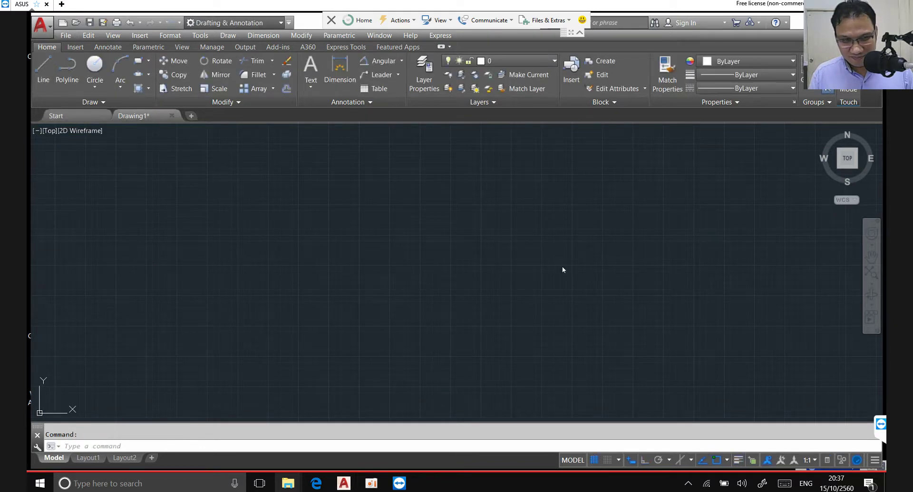
- Open the 3.16 Hatch drawing and zoom so both part views are visible
key("ctrl+o")
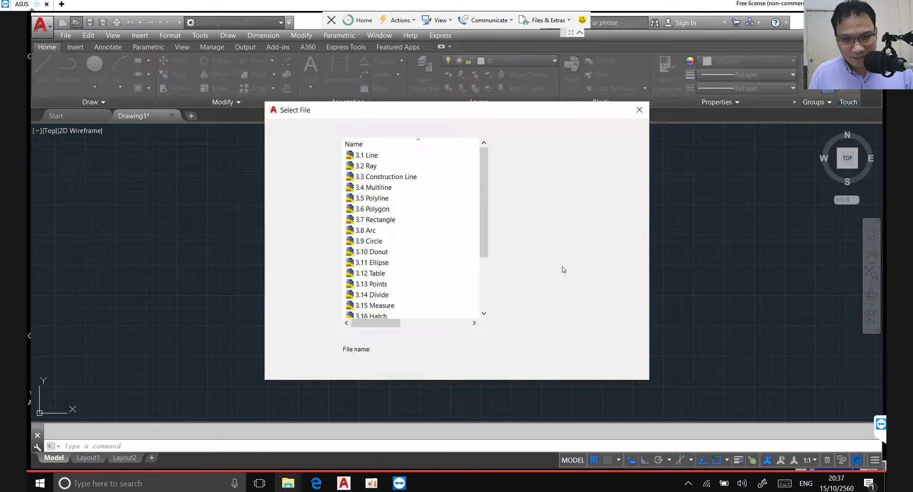
key("Down")
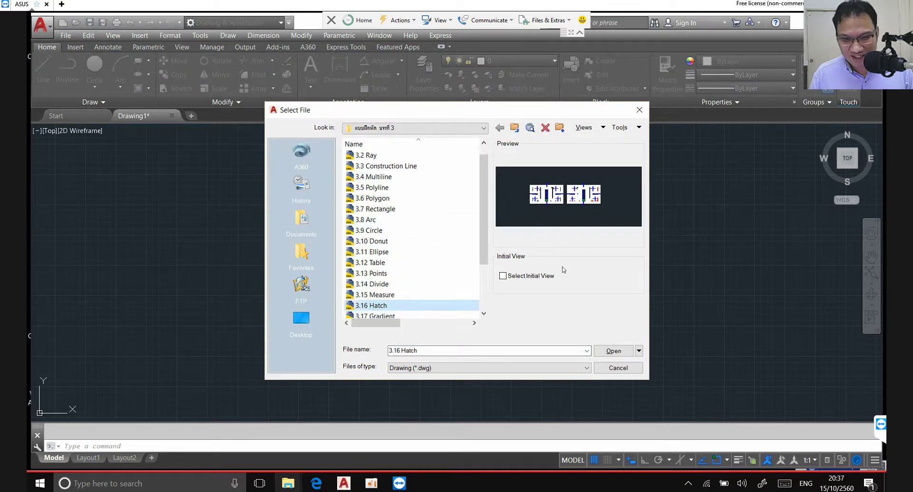
key("Return")
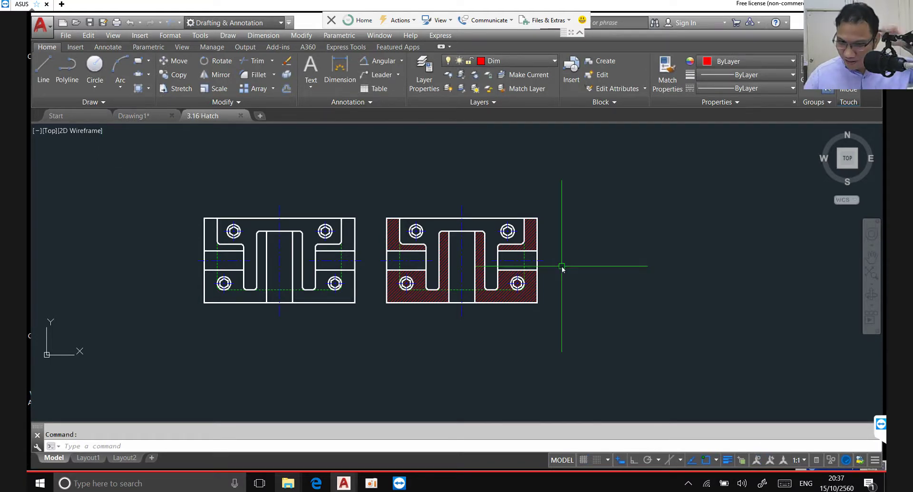
scroll(418, 284, "up", 4)
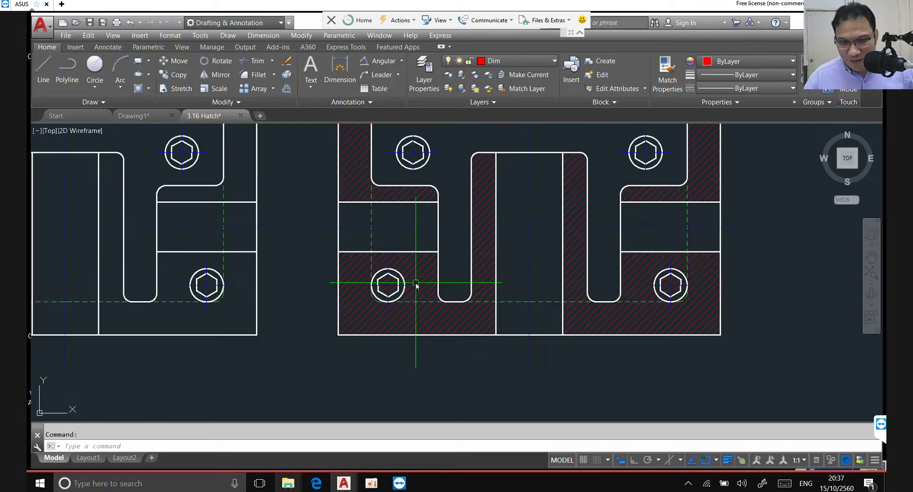
middle_click_drag(430, 260, 456, 257)
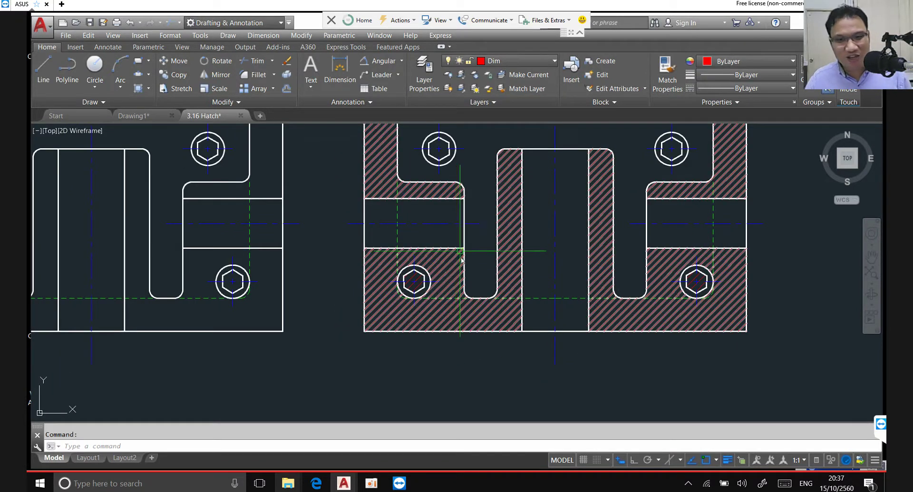
scroll(461, 260, "down", 2)
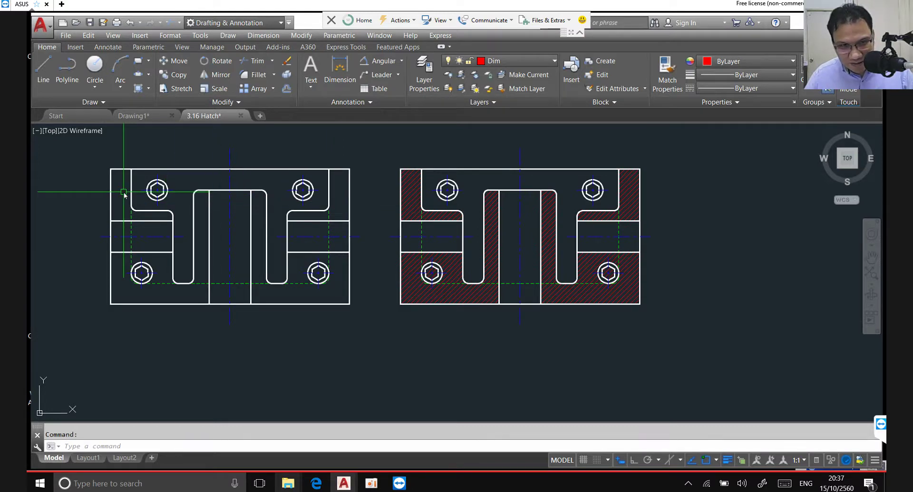
- Fill the left view's upper-right region with red ANSI31 hatching
left_click(231, 36)
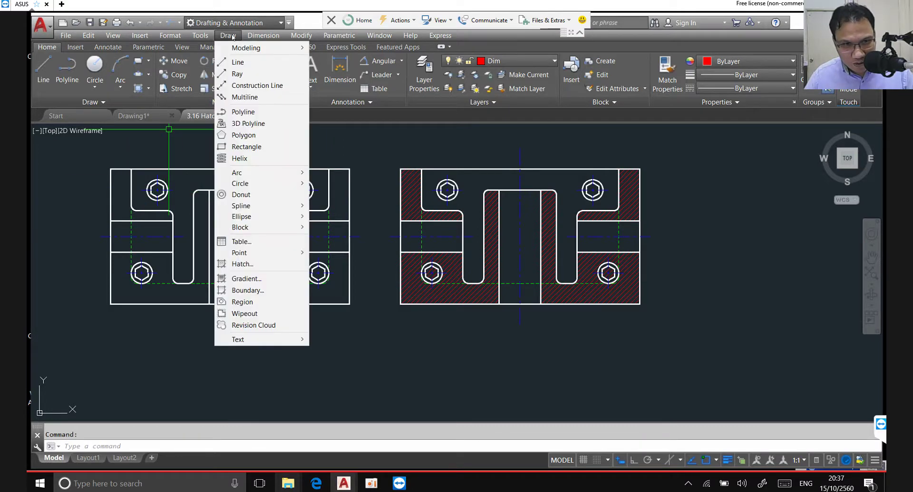
left_click(246, 266)
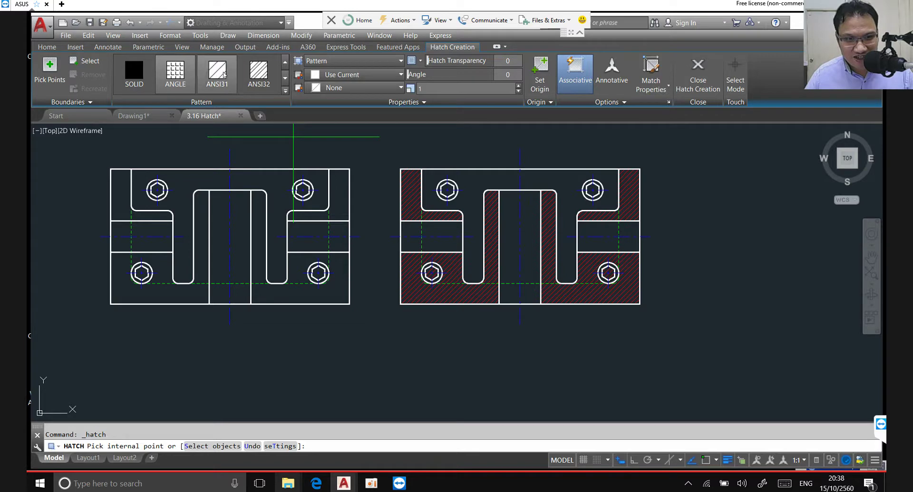
left_click(217, 75)
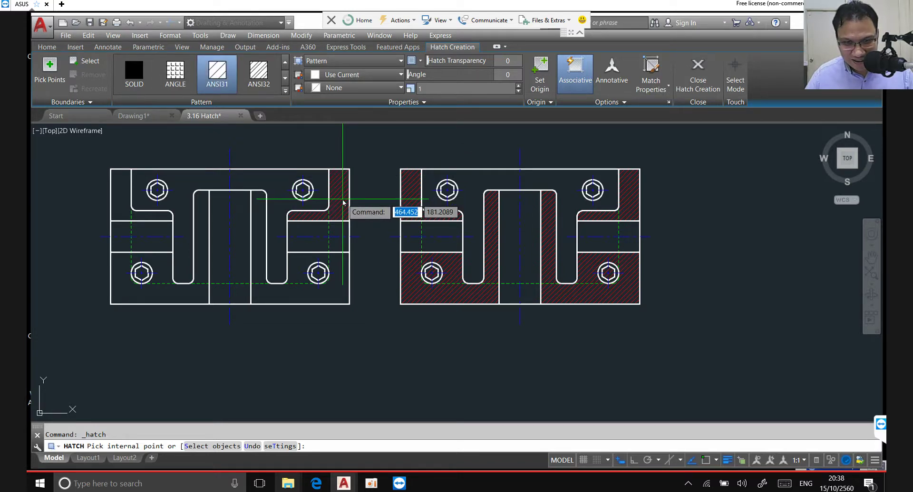
left_click(343, 203)
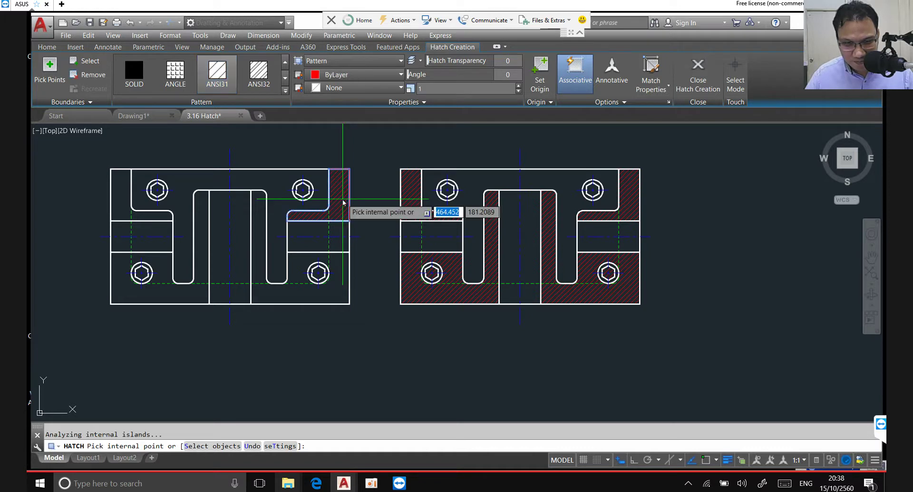
key("Return")
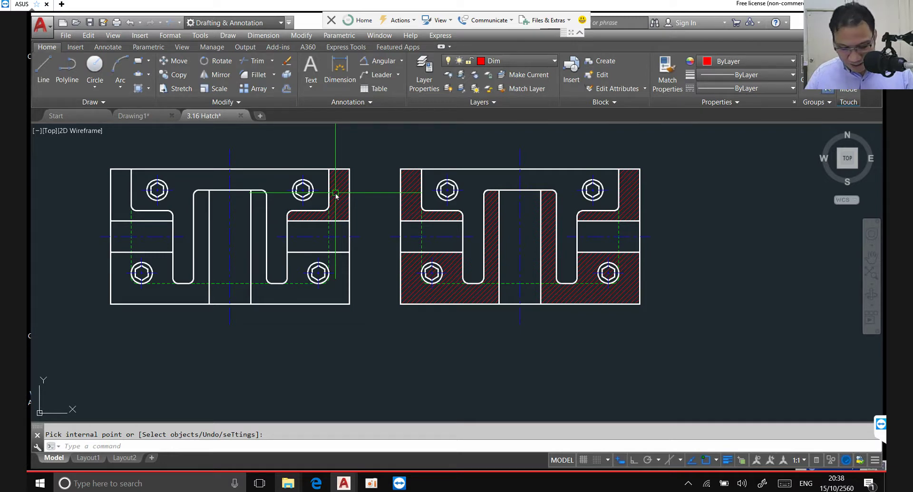
left_click(337, 197)
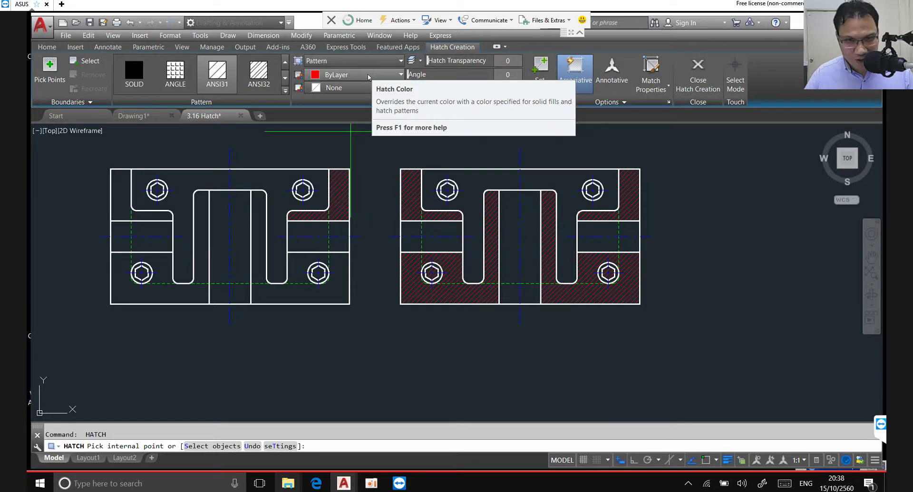
left_click(368, 76)
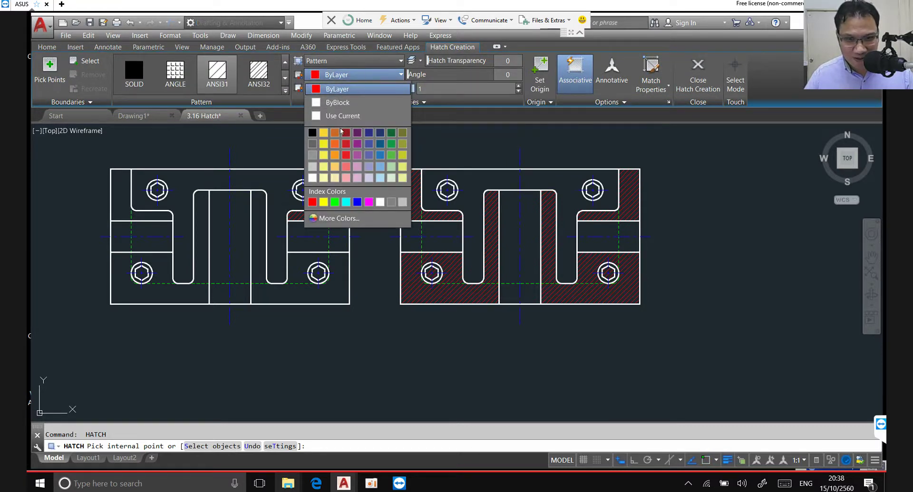
- Hatch the left view's bottom-right region in yellow
left_click(323, 202)
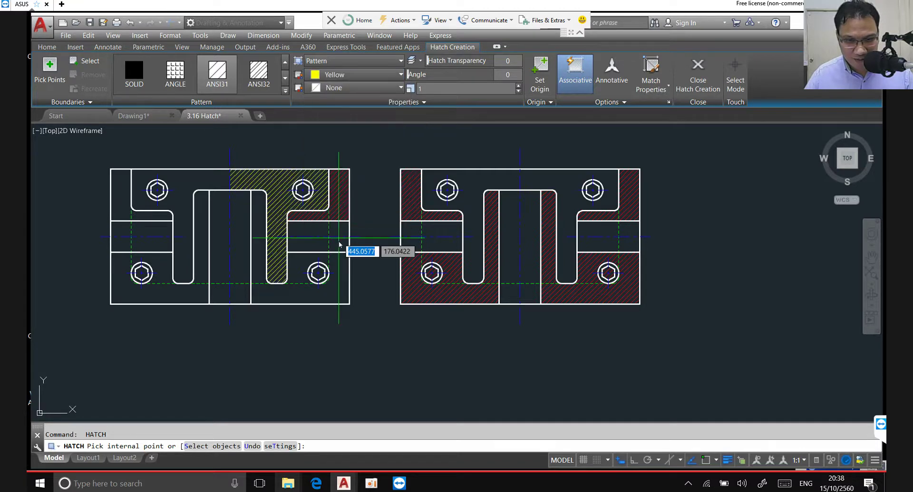
left_click(340, 282)
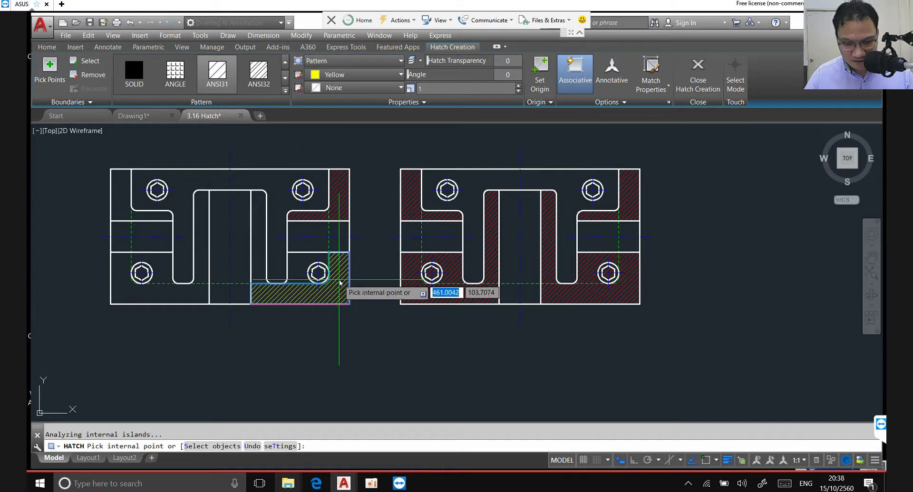
key("Return")
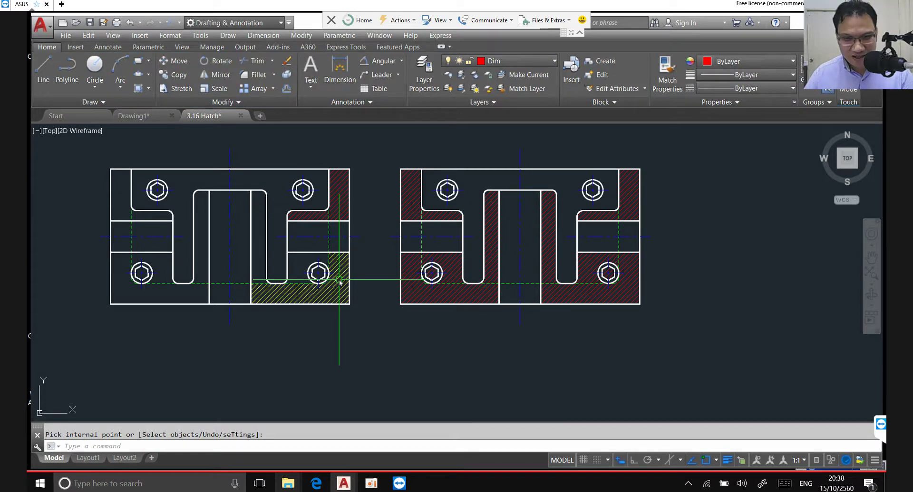
- Hatch the central slot in yellow at pattern scale 2
key("Return")
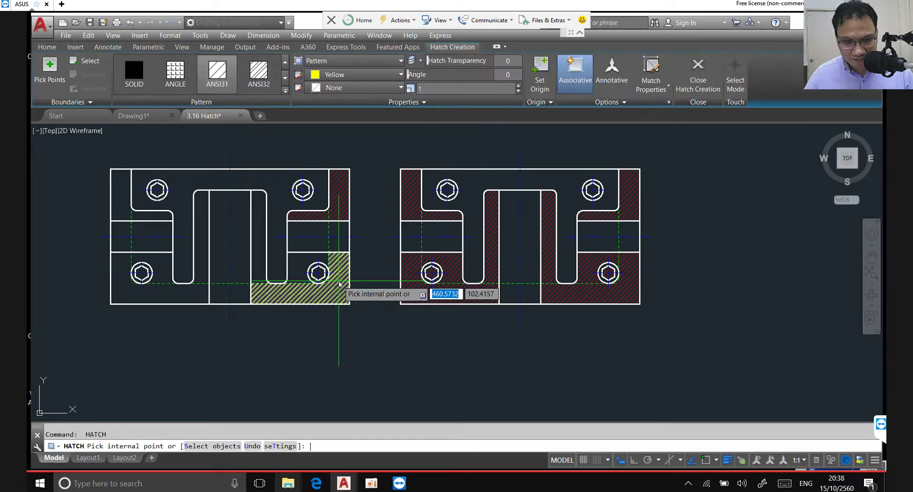
left_click(432, 91)
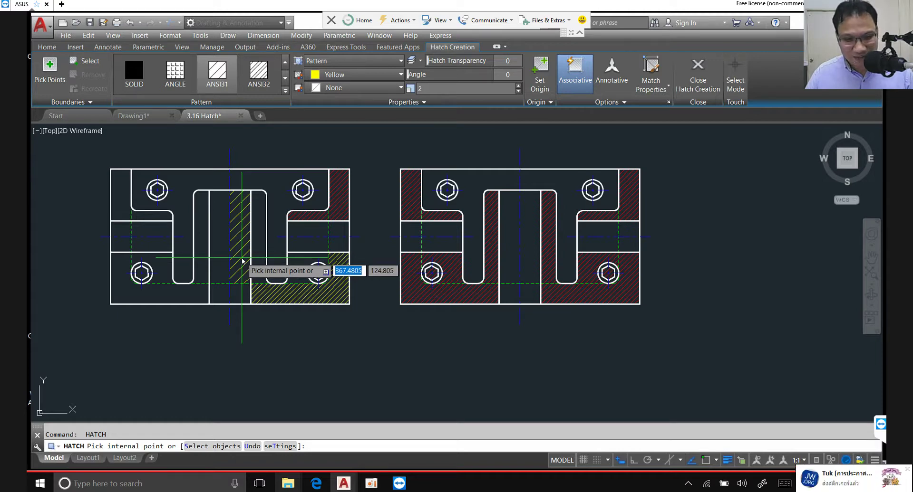
left_click(242, 261)
key("Return")
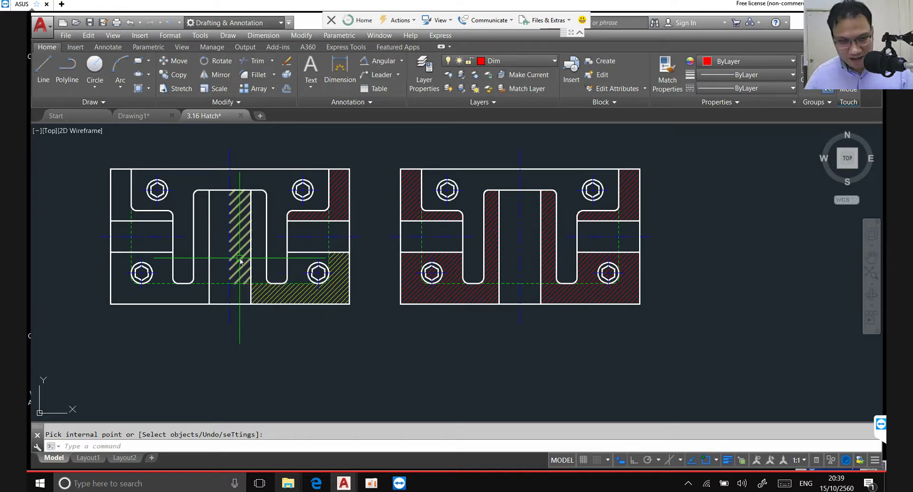
key("Return")
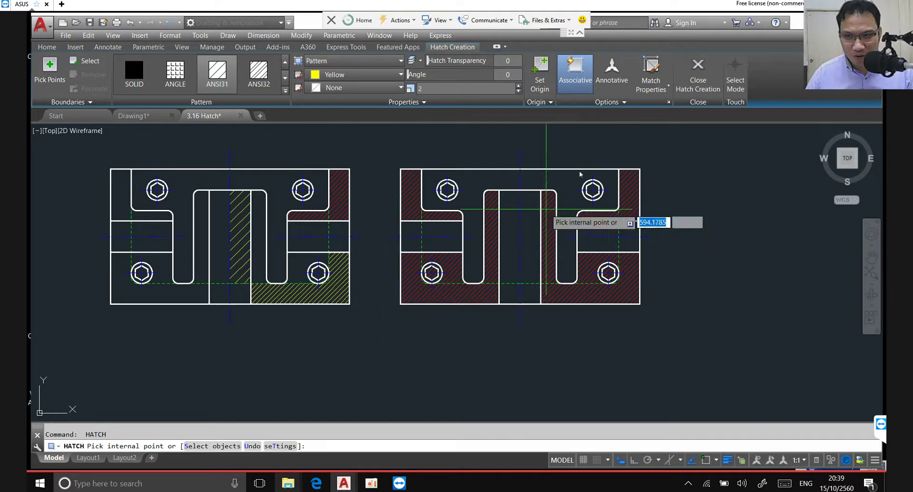
- Match the right view's red hatch and apply it to the left view's lower-left region
left_click(651, 71)
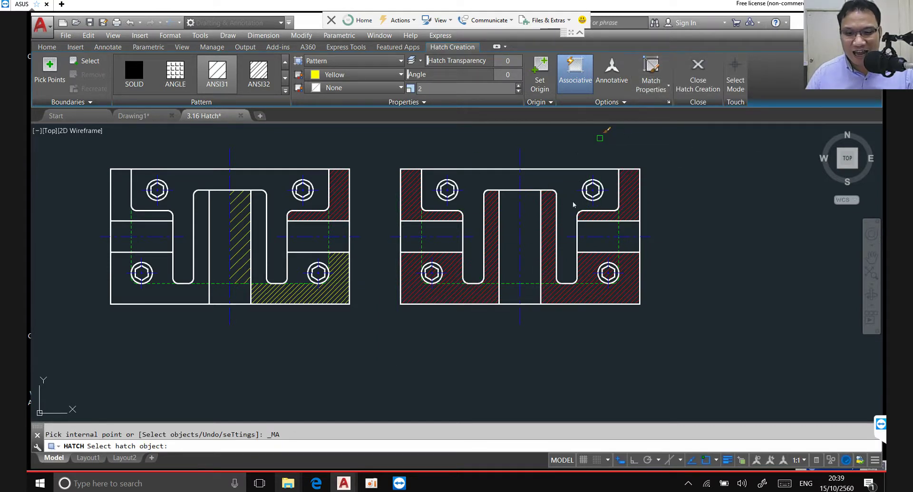
left_click(465, 298)
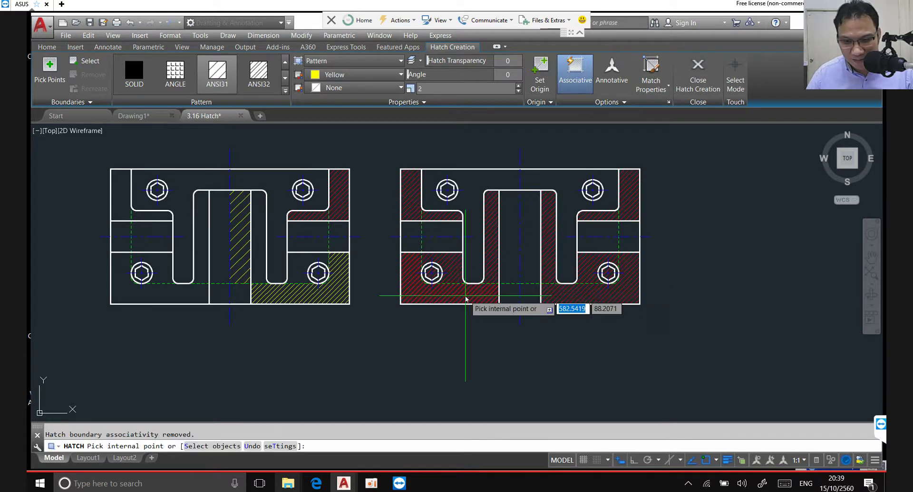
left_click(192, 301)
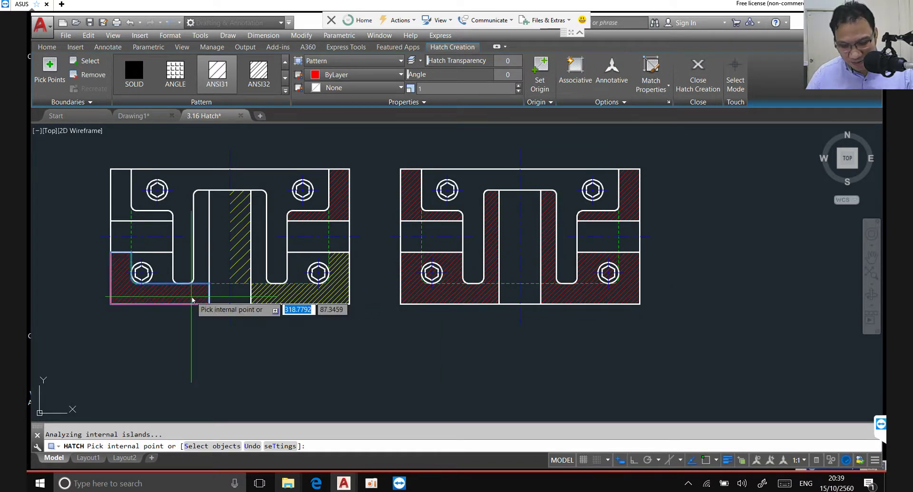
key("Return")
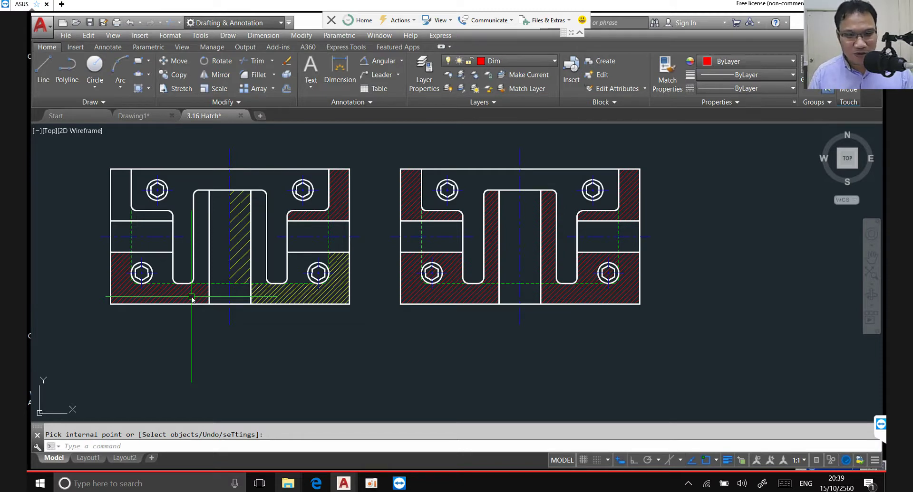
mouse_move(846, 159)
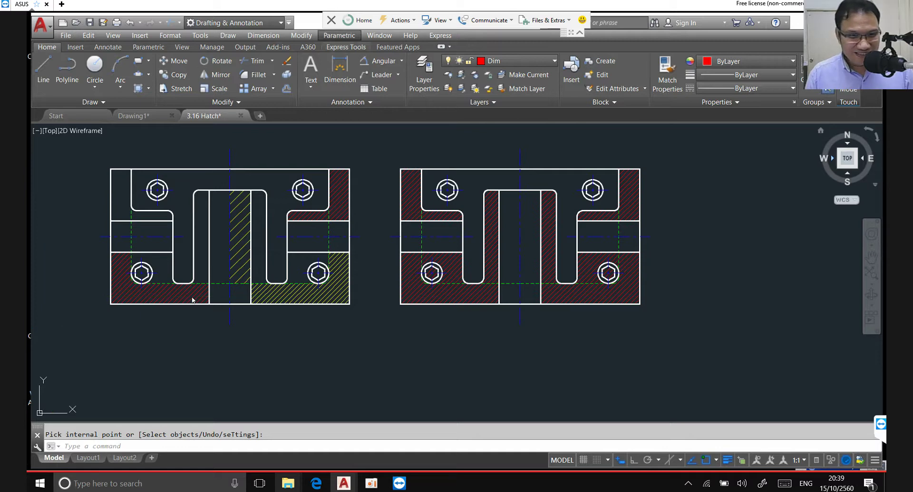
key("alt+d")
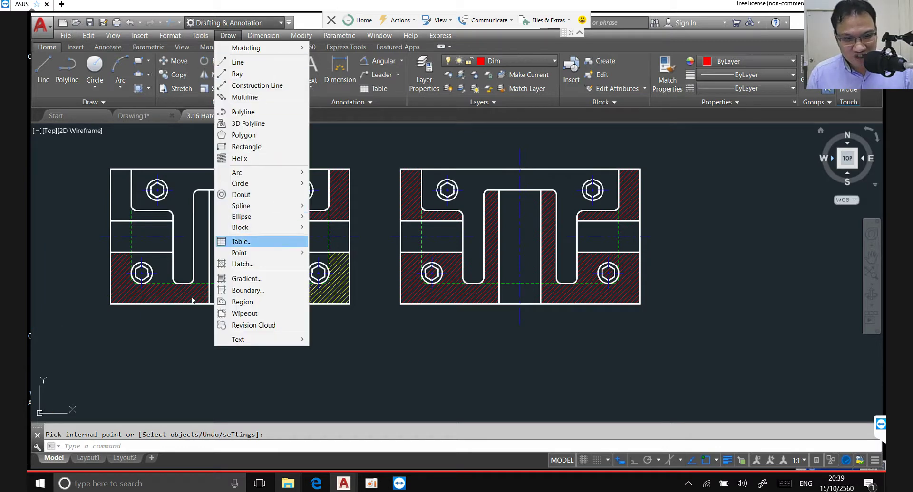
- Hatch the top-left L-shaped region of the left bracket
key("Return")
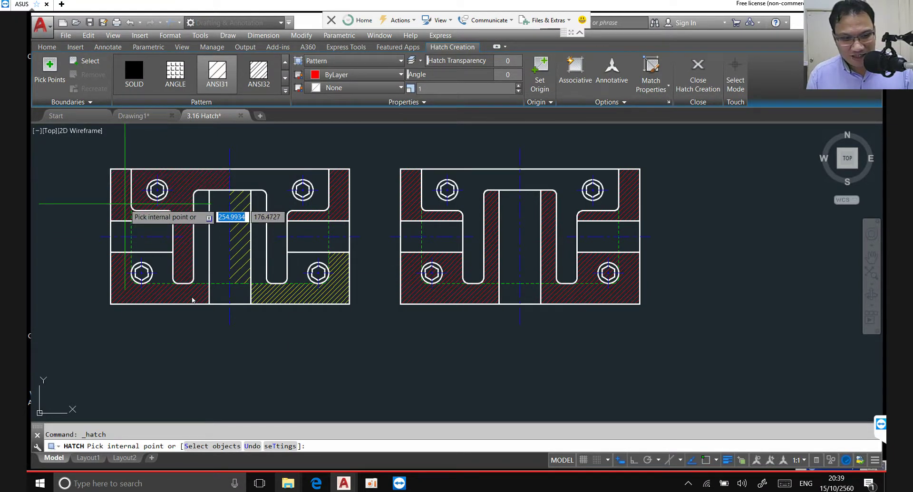
left_click(125, 204)
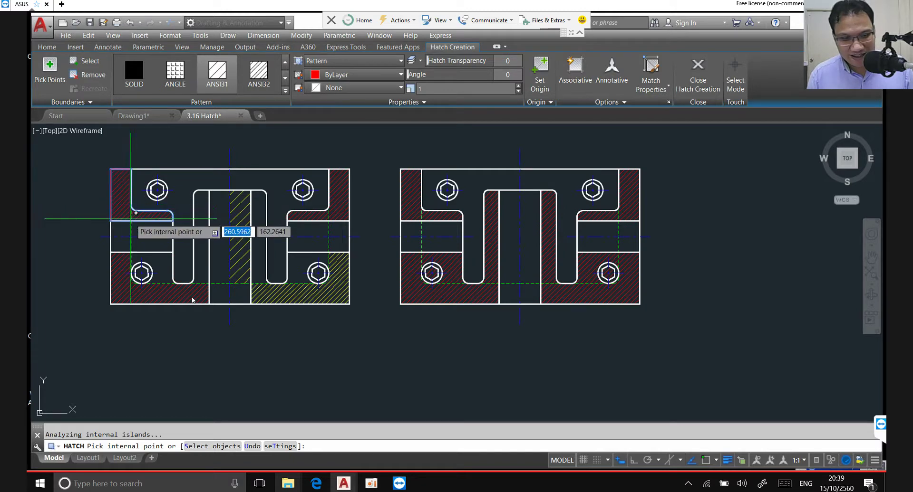
key("Return")
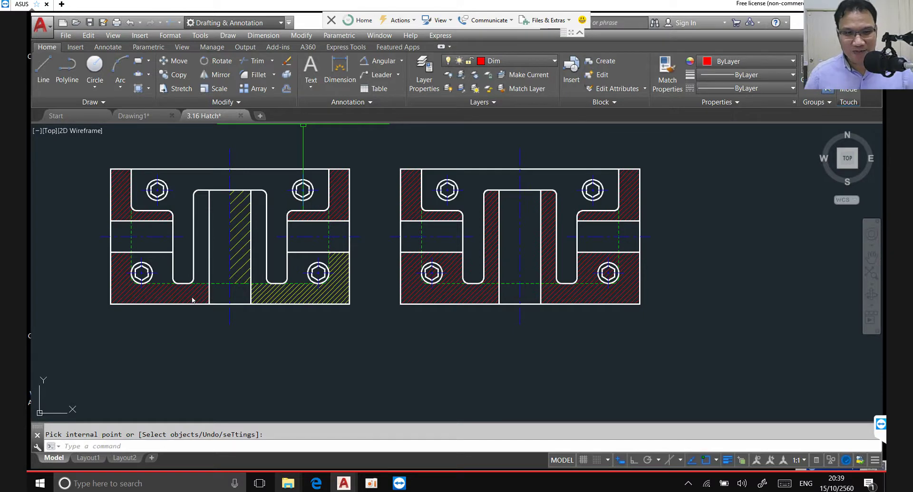
- Fill the bracket's upper T-shaped and upper-right regions with green (19,155,72) hatching
key("Return")
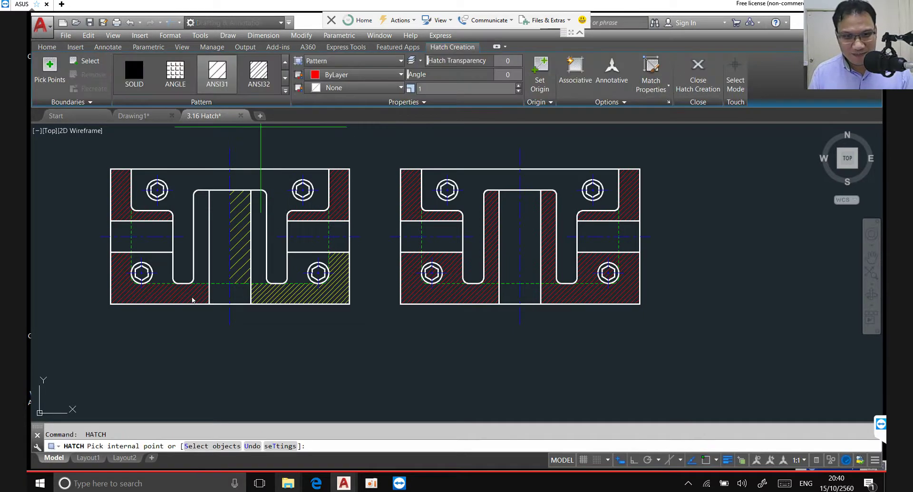
left_click(356, 74)
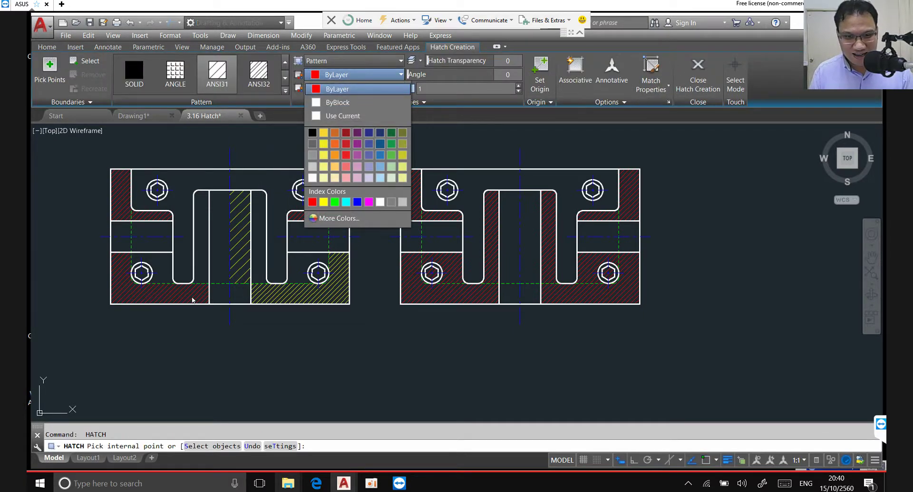
left_click(391, 143)
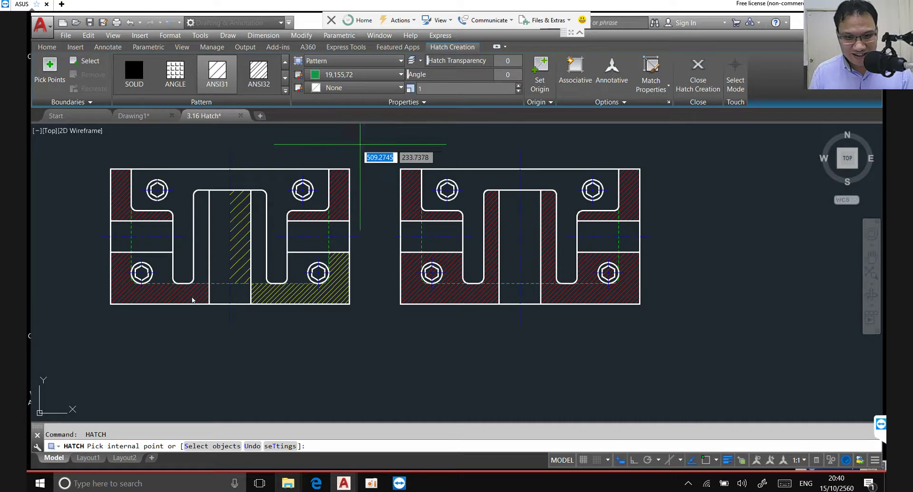
left_click(194, 184)
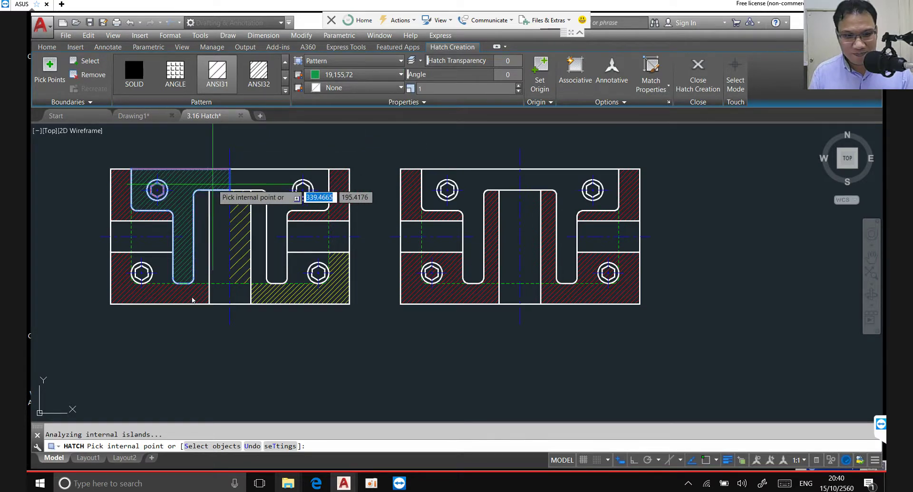
key("Return")
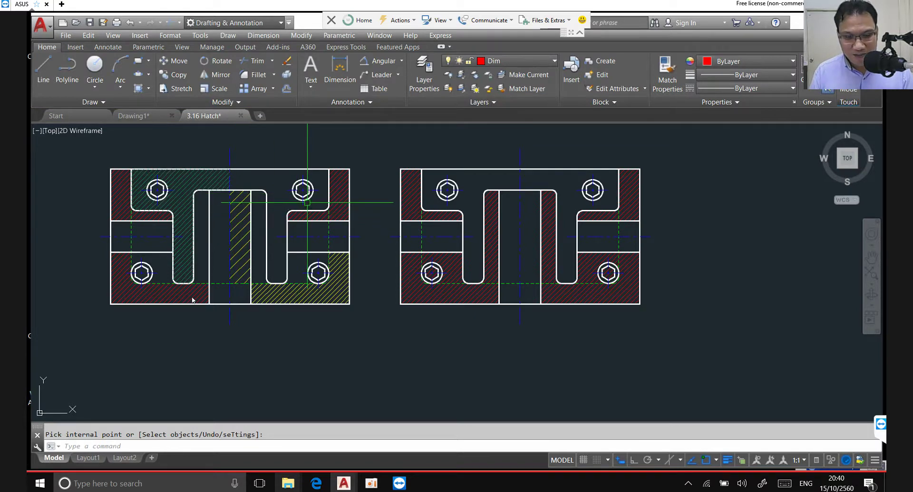
key("Return")
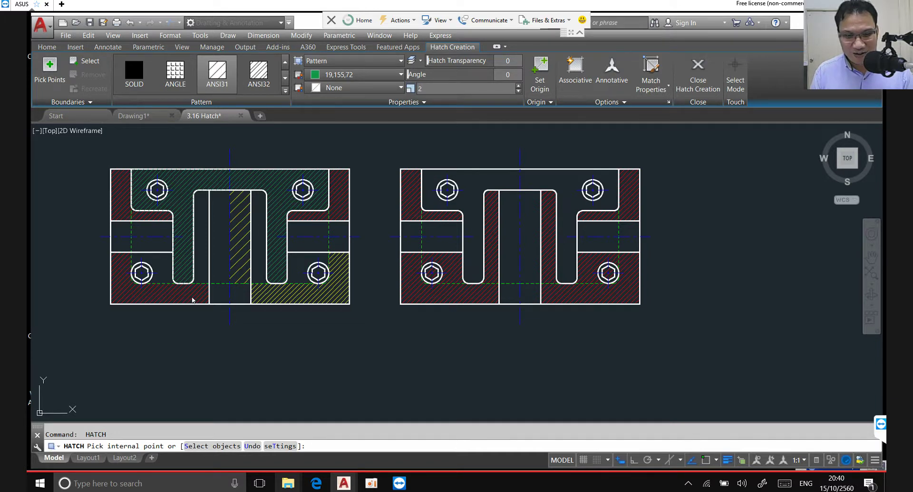
left_click(281, 208)
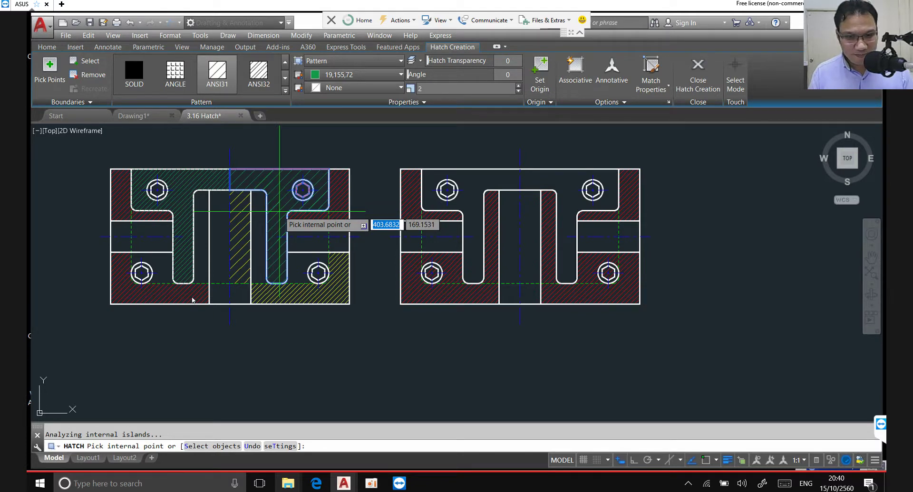
key("Return")
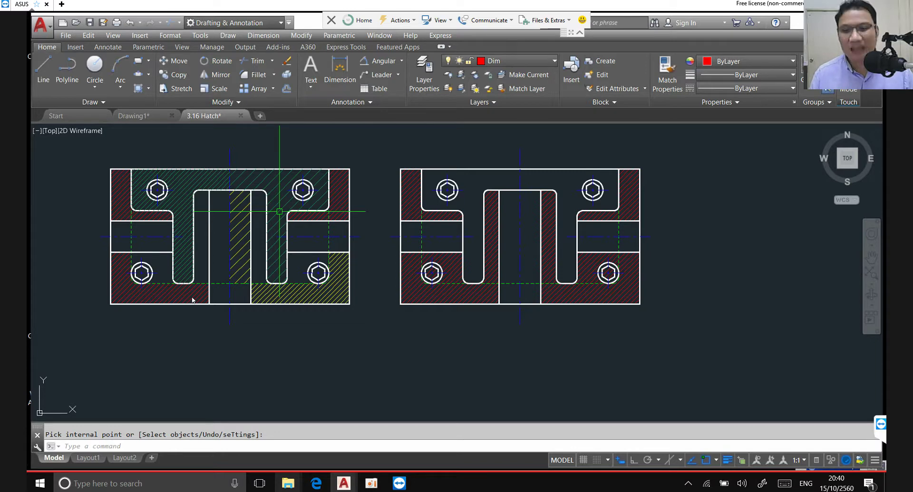
- Select all 117 objects of both bracket drawings with a crossing window and delete them
left_click(671, 149)
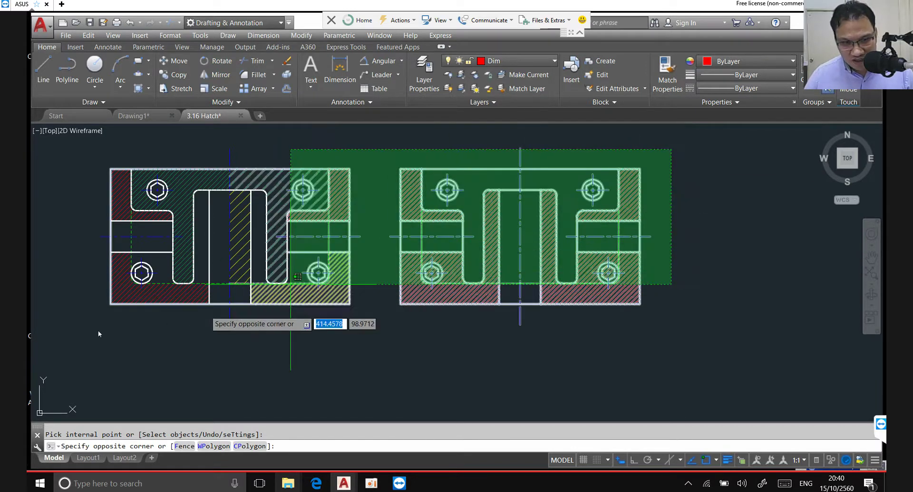
left_click(97, 334)
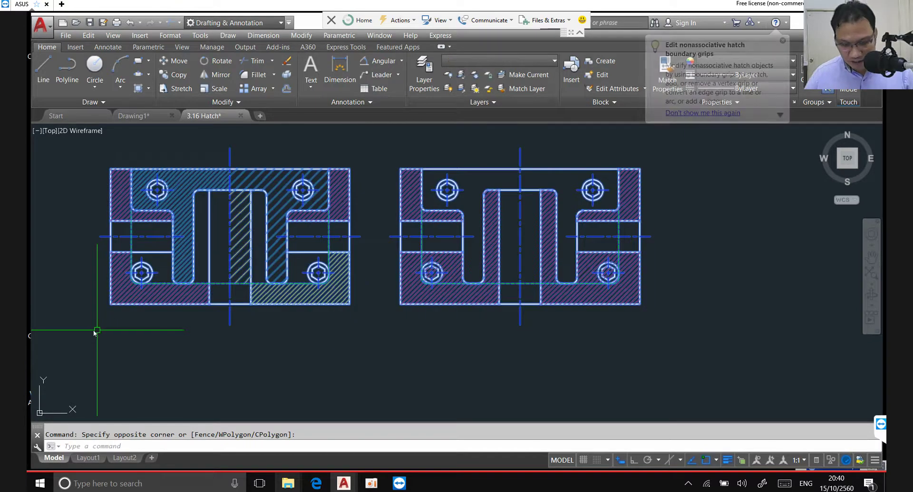
key("Delete")
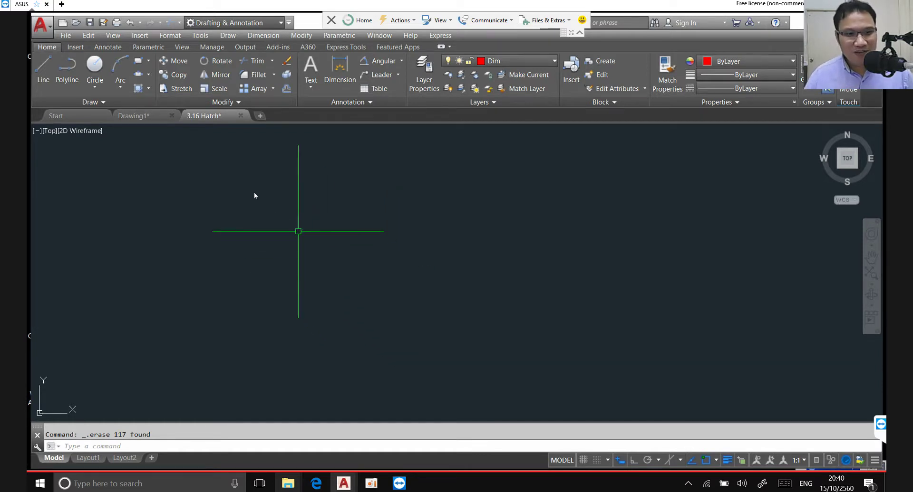
- Draw a rectangle of length 5 and width 3 using the Dimensions option, then zoom to it
left_click(141, 67)
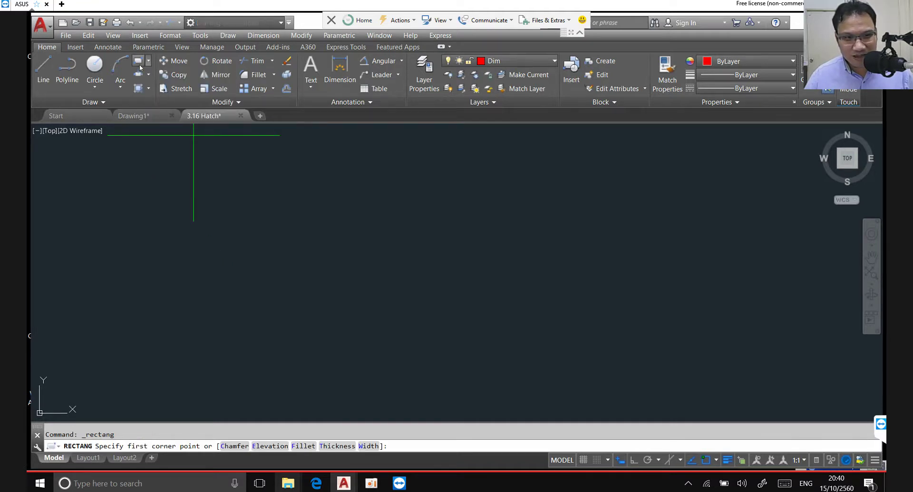
left_click(290, 265)
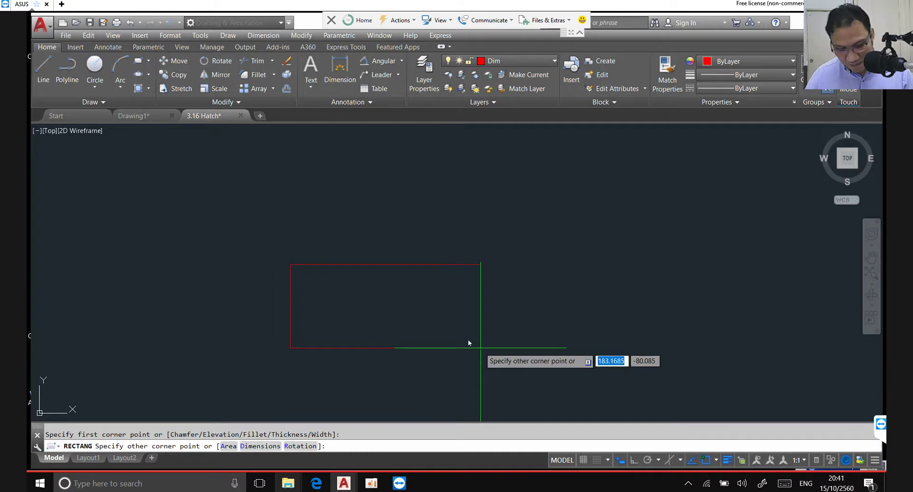
type("n")
key("BackSpace")
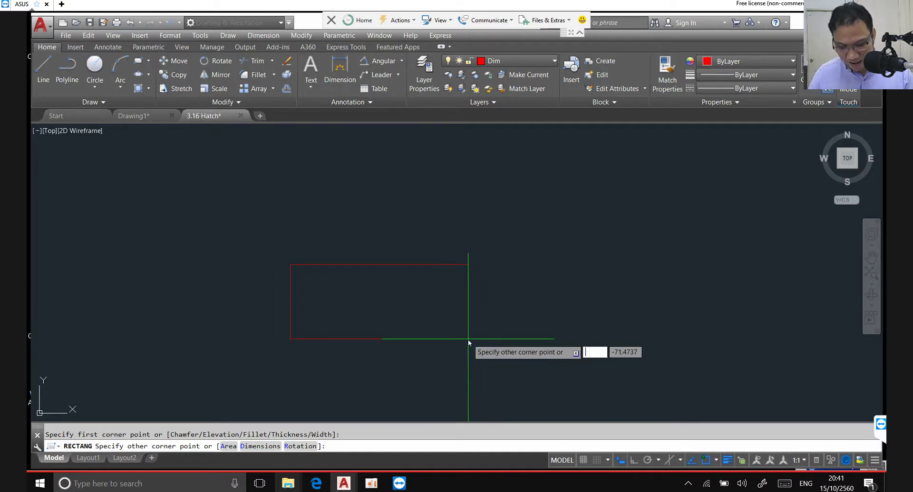
type("d")
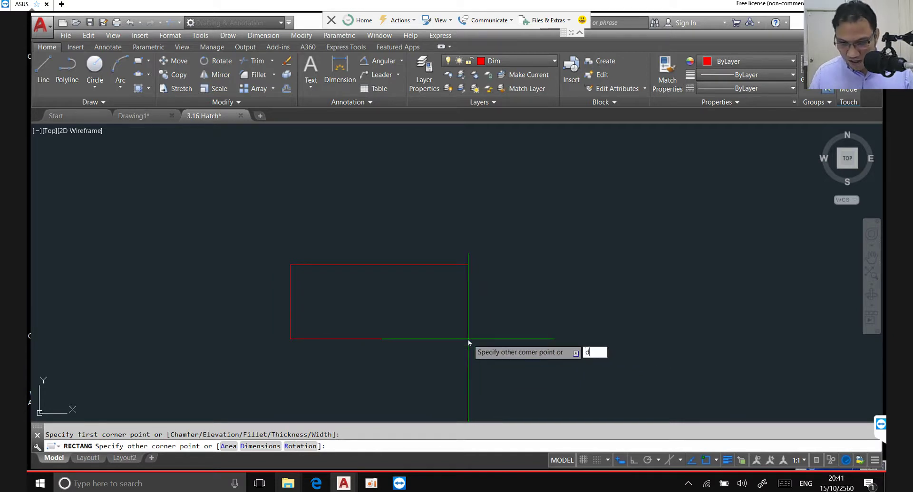
key("Return")
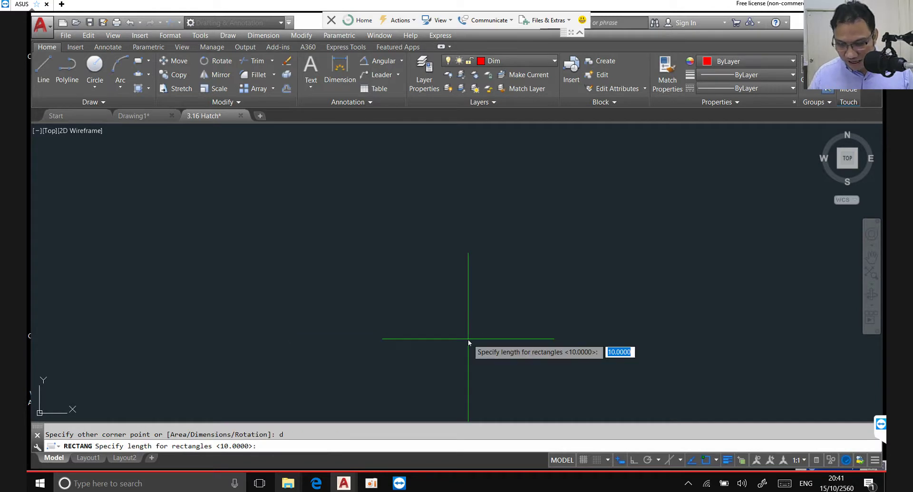
type("5")
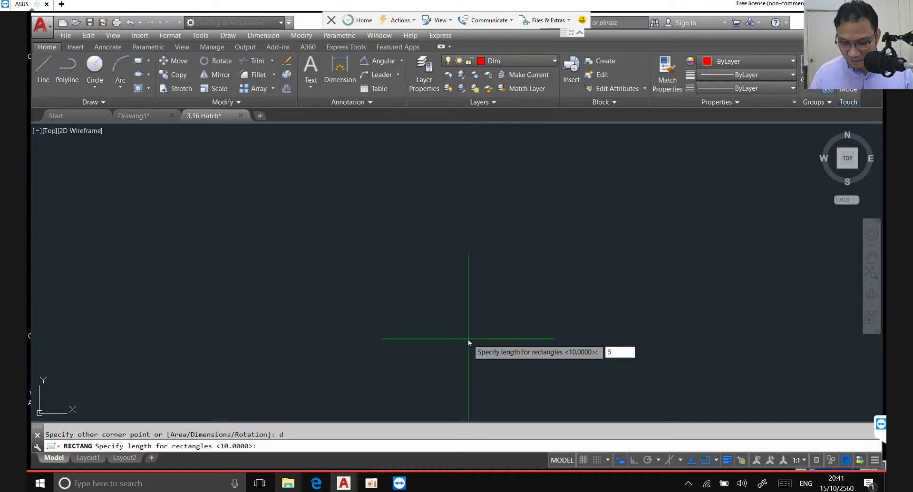
key("Return")
type("3")
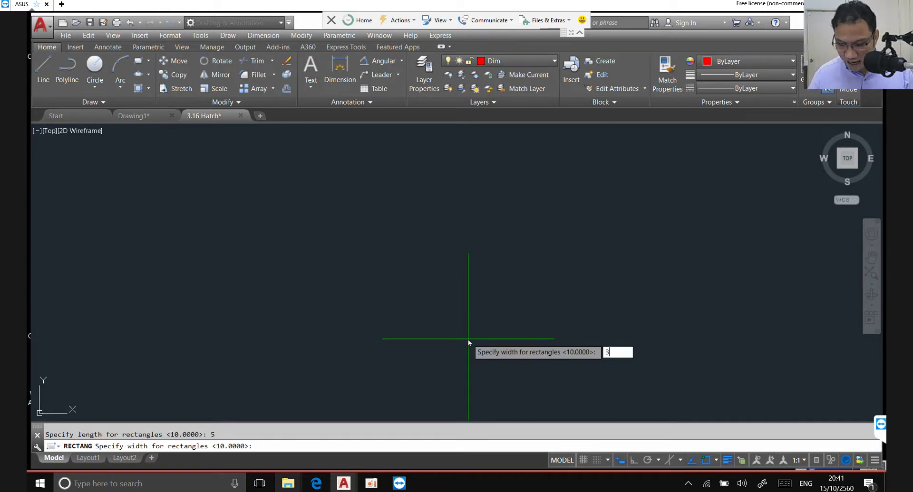
key("Return")
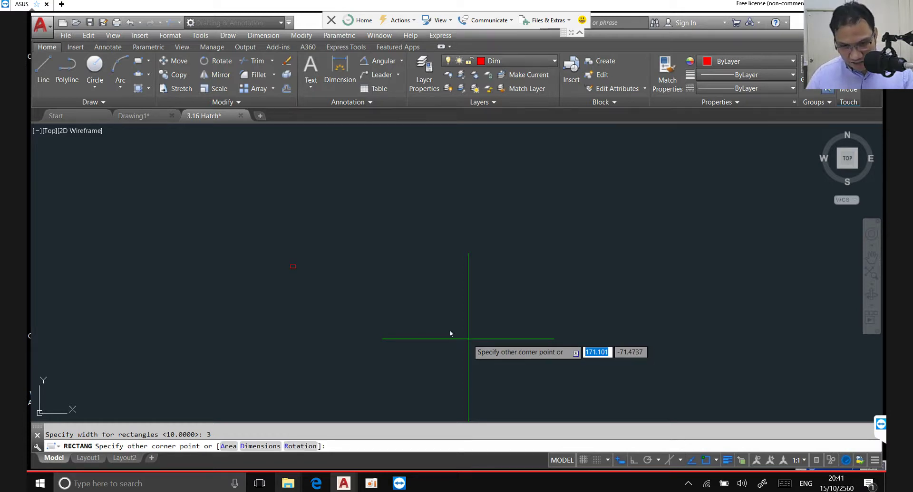
key("Escape")
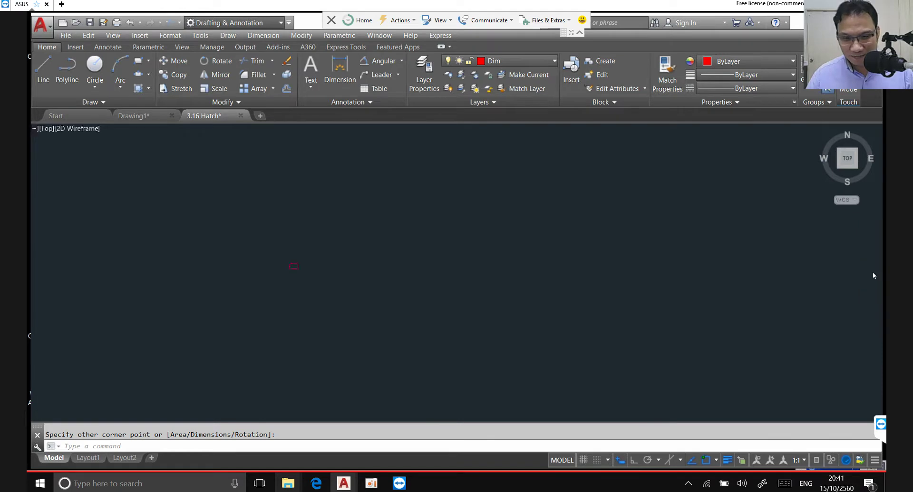
left_click(872, 274)
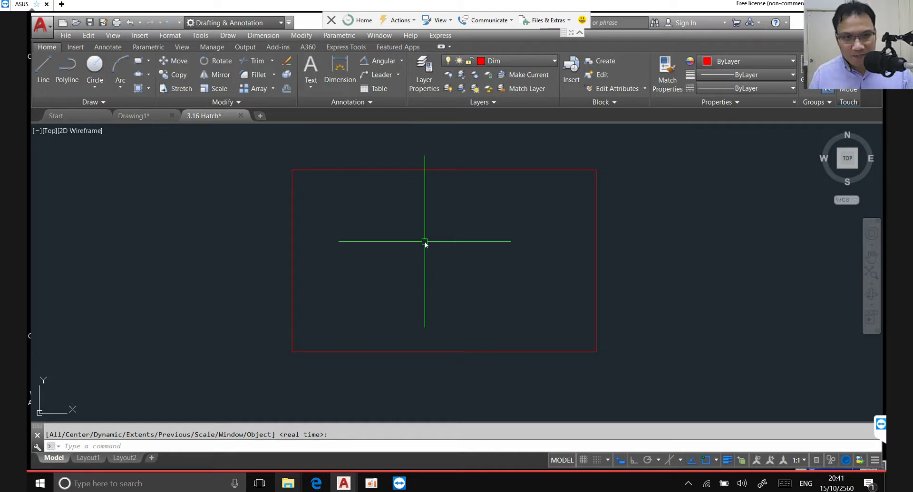
left_click(224, 37)
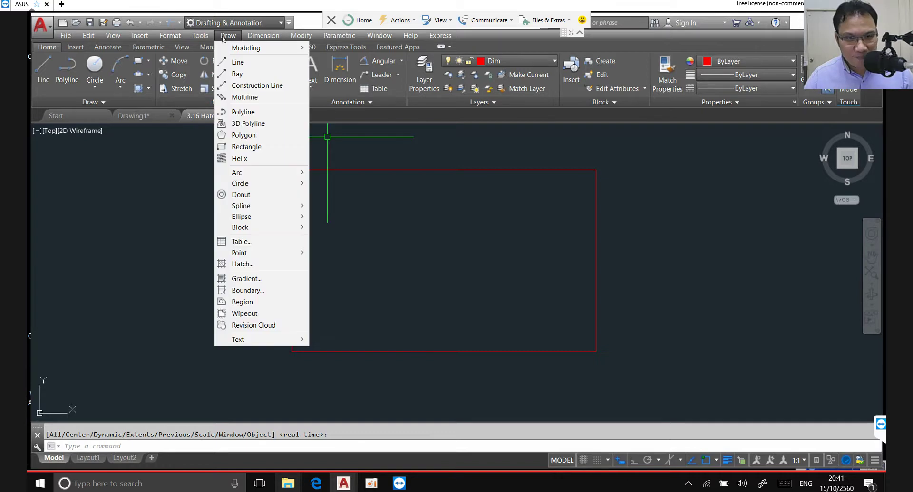
left_click(256, 264)
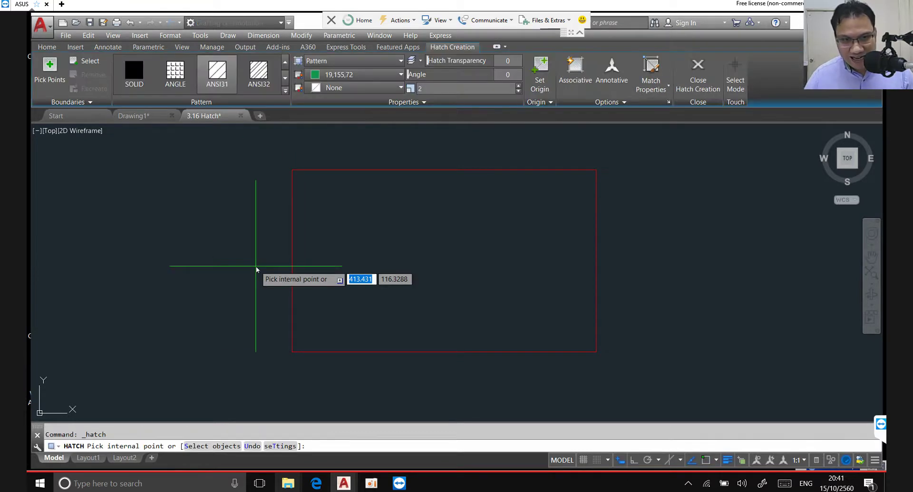
left_click(286, 91)
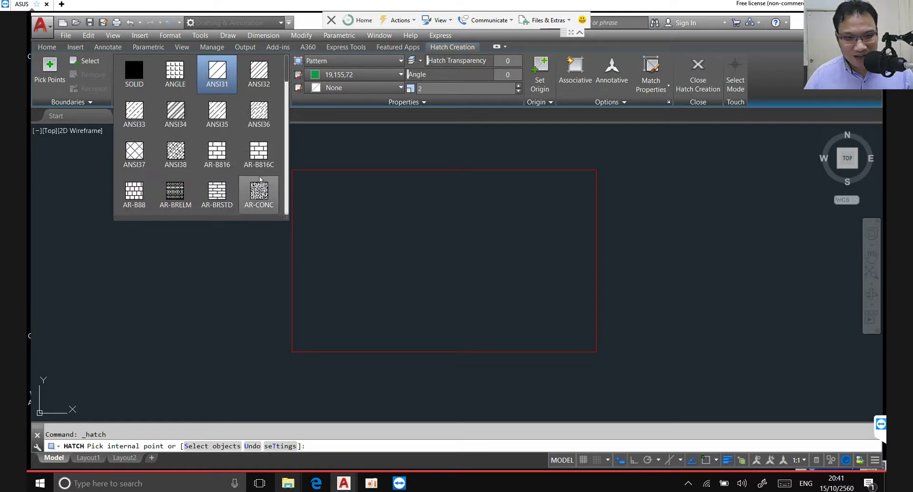
left_click(225, 154)
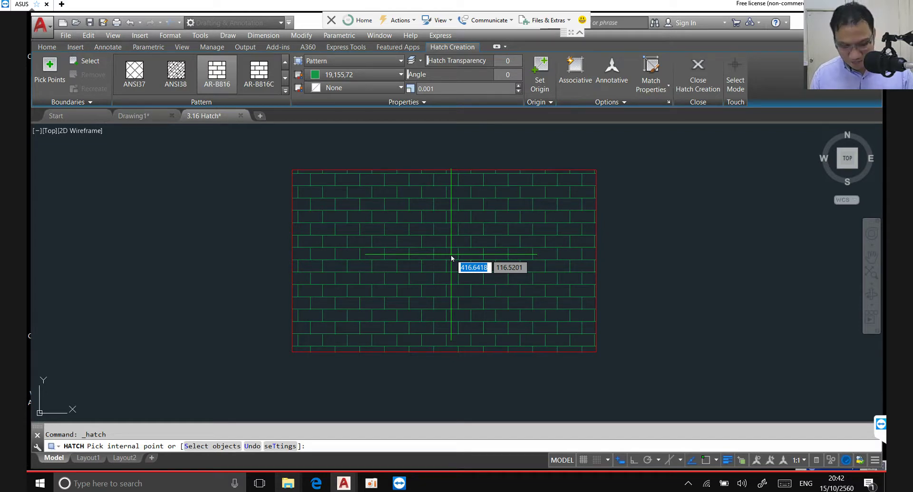
key("Escape")
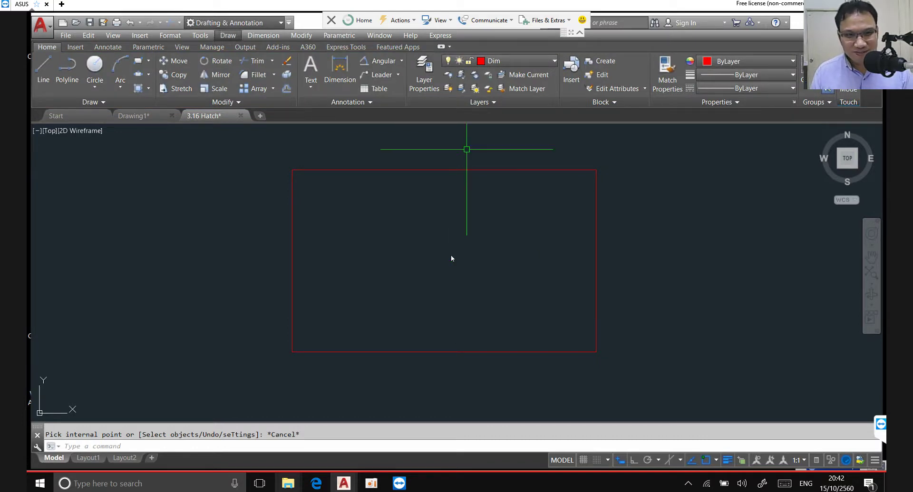
- Hatch the red rectangle with the AR-B816C brick pattern at scale 0.001
left_click(227, 35)
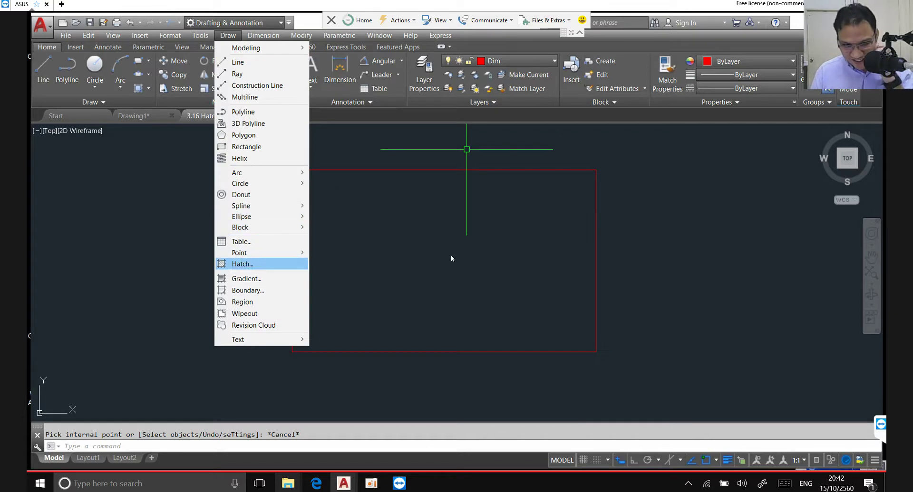
left_click(242, 264)
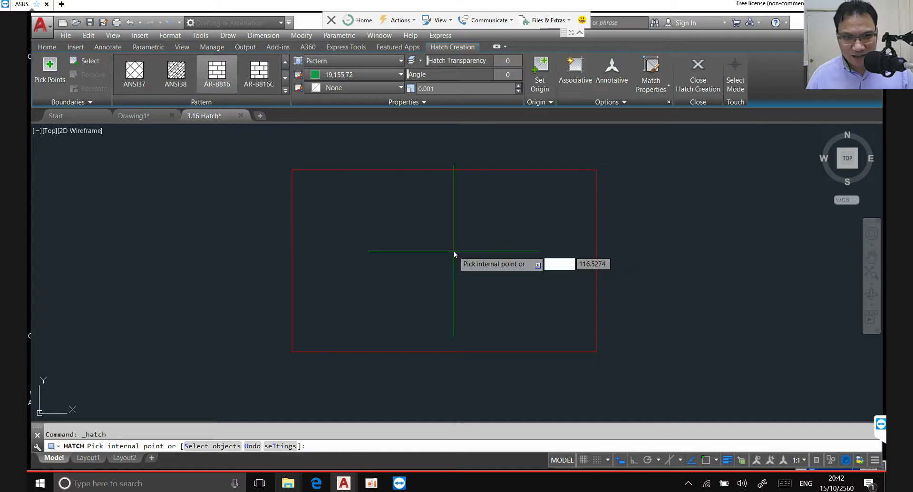
left_click(266, 79)
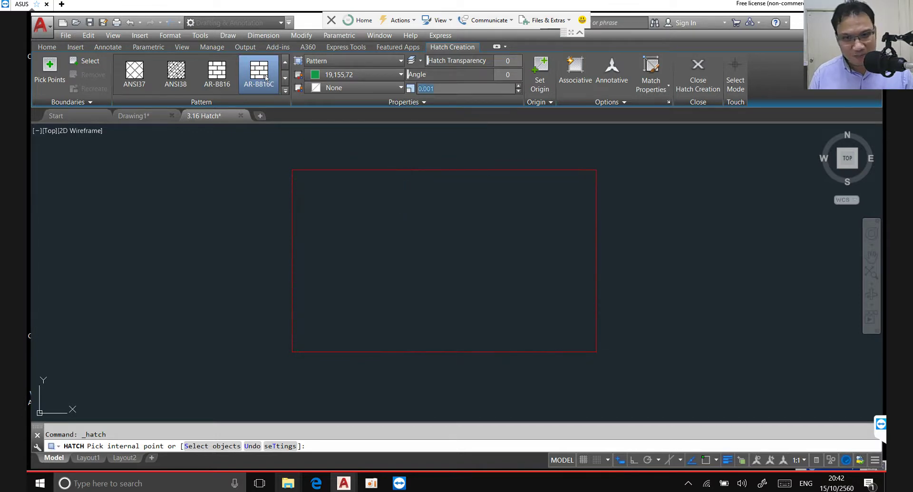
left_click(425, 89)
type("1")
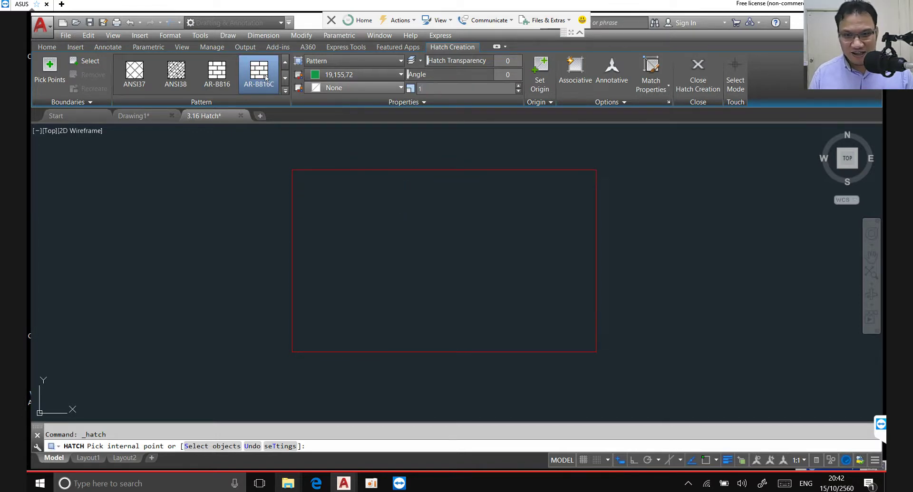
type(".001")
key("Return")
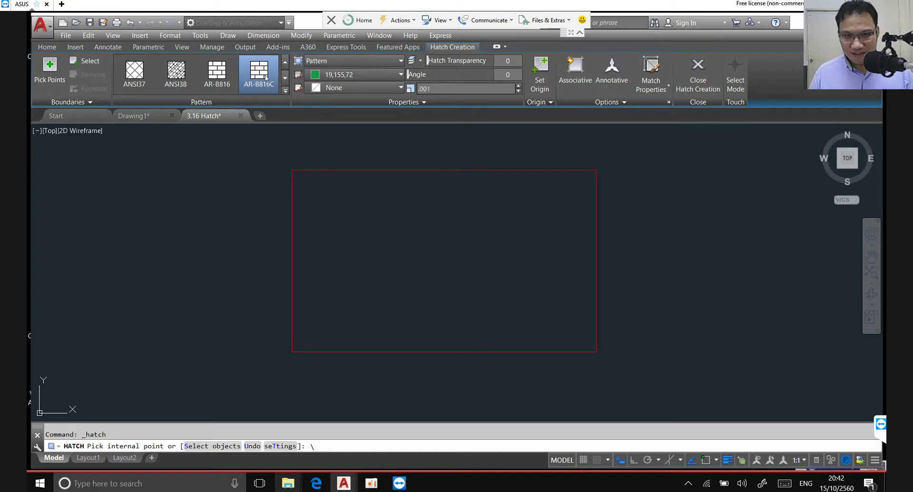
key("Return")
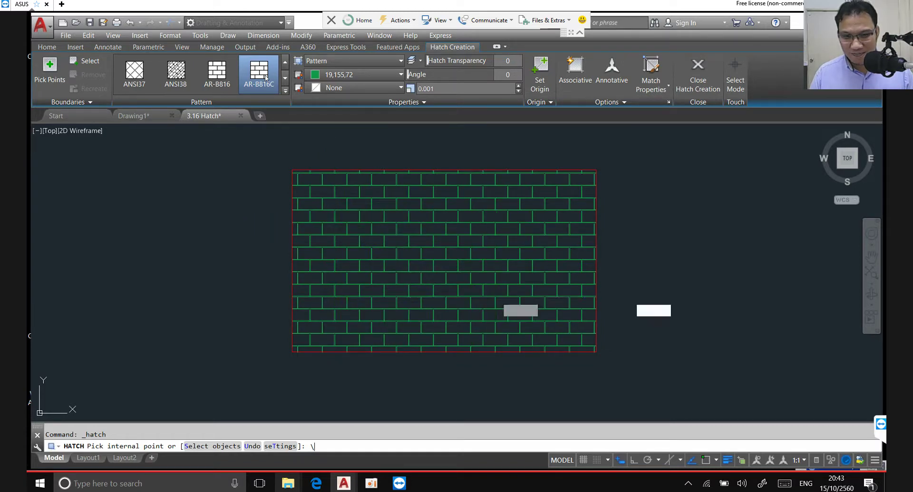
key("Return")
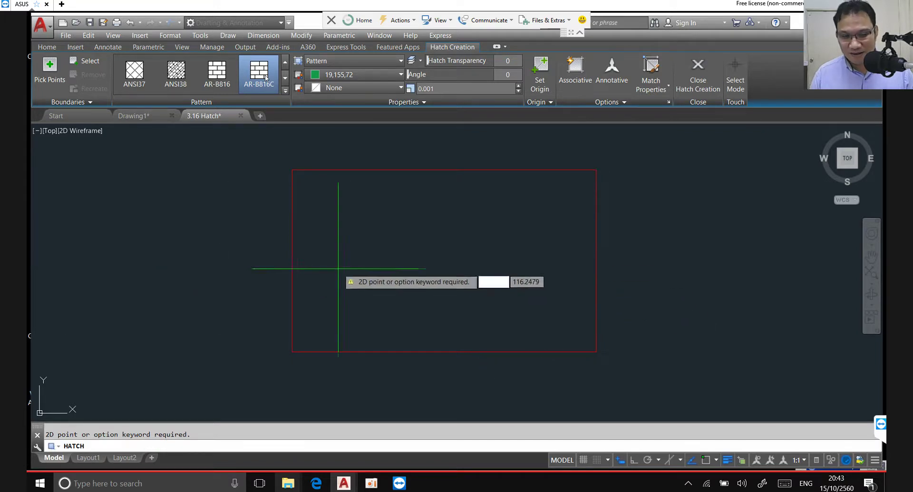
left_click(361, 263)
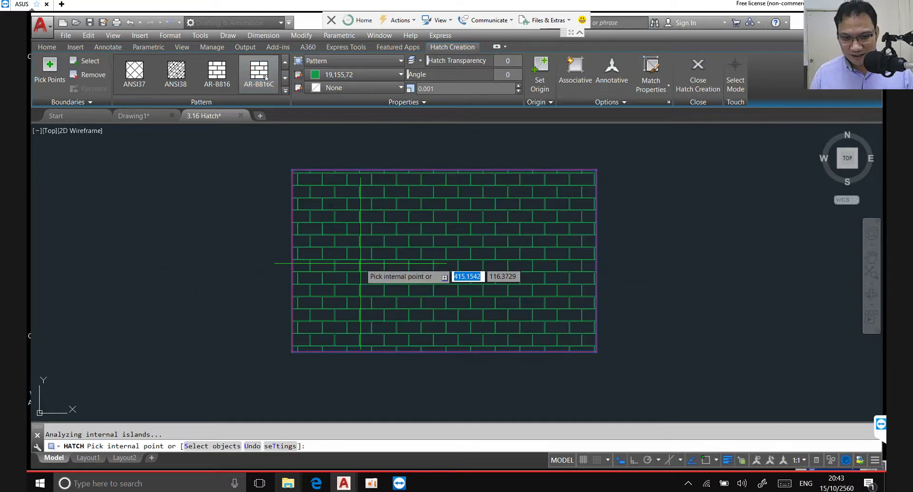
key("Return")
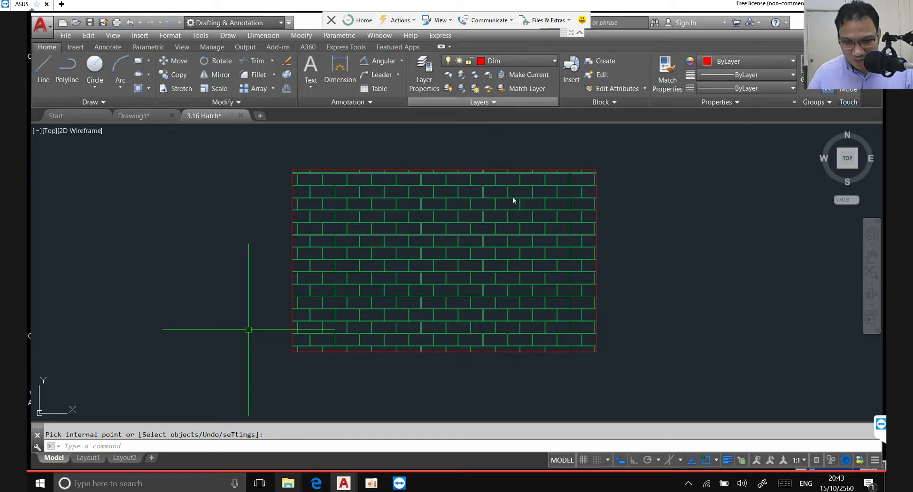
- Change the brick hatch's pattern scale to 0.002 in the Hatch Editor
left_click(471, 230)
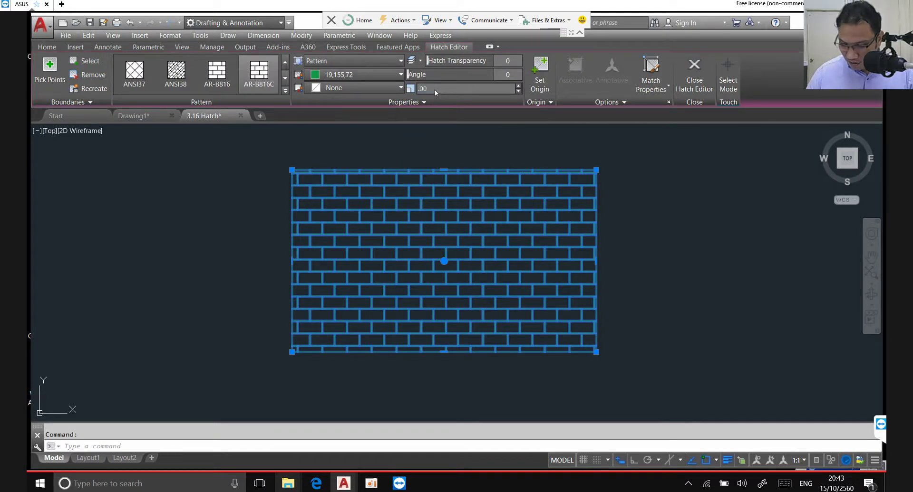
type("2")
key("Return")
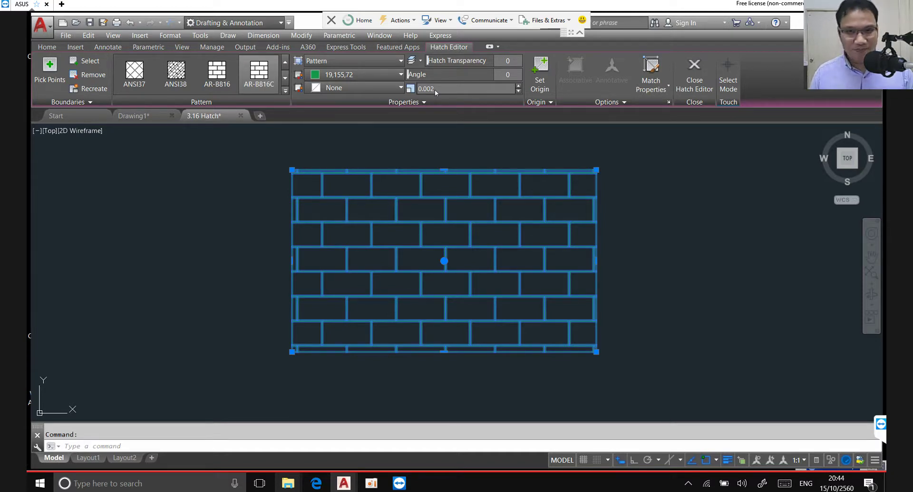
key("Escape")
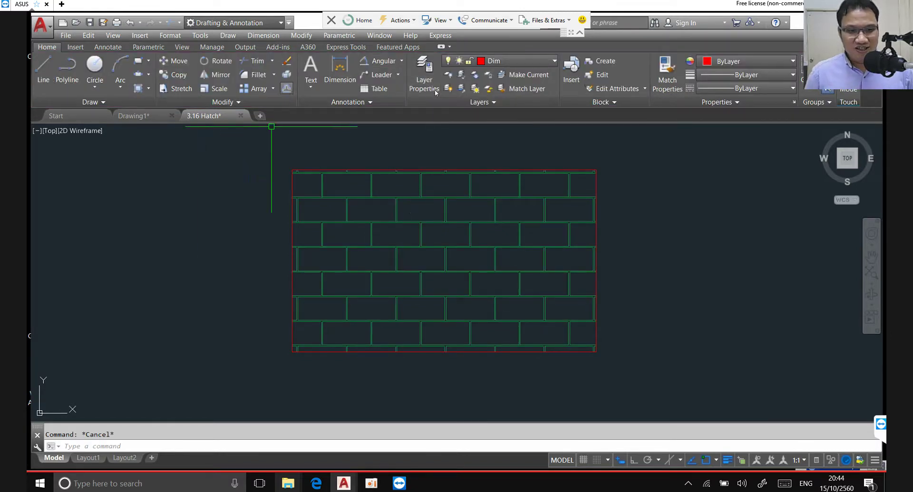
- Close 3.16 Hatch without saving and open the 3.17 Gradient drawing
left_click(241, 116)
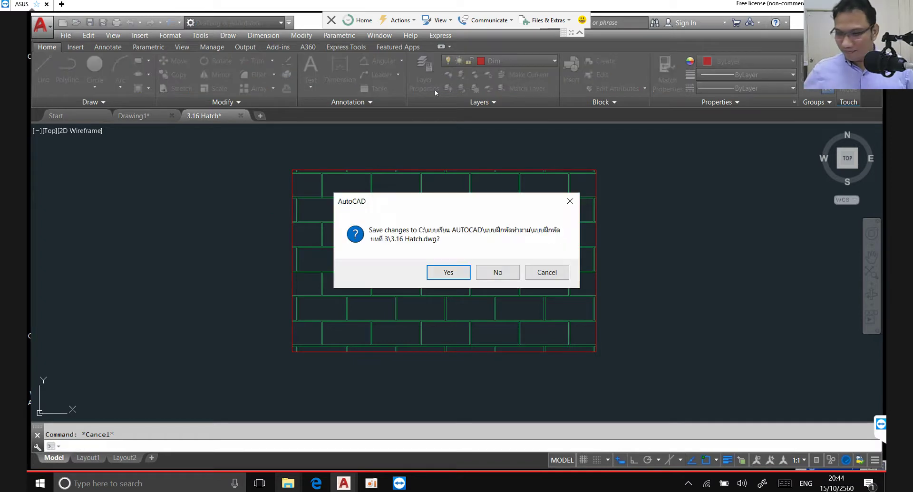
key("Tab")
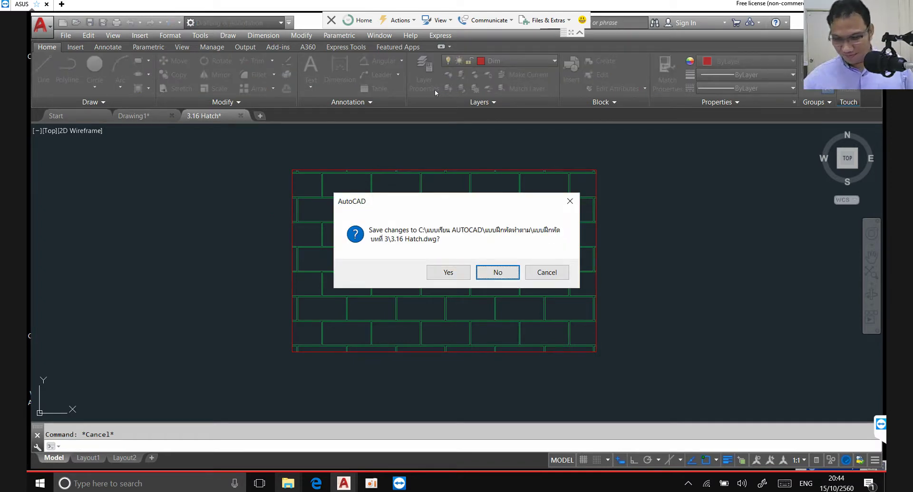
key("Return")
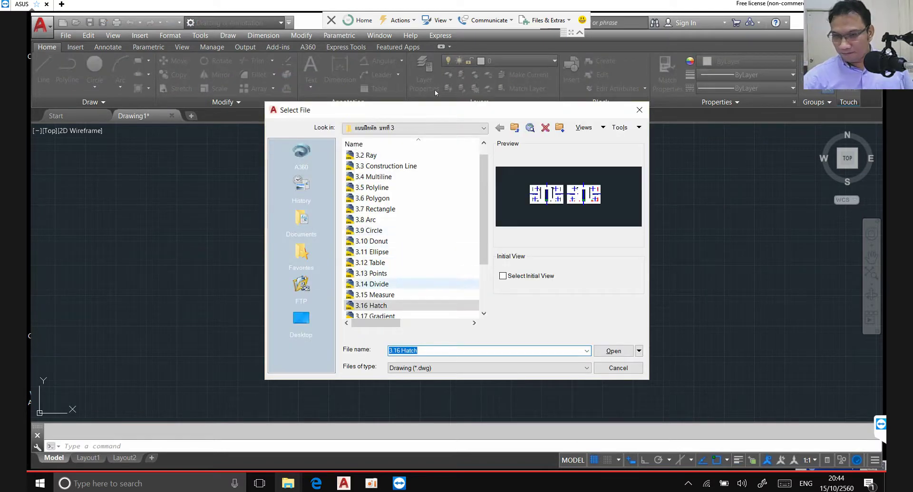
key("Down")
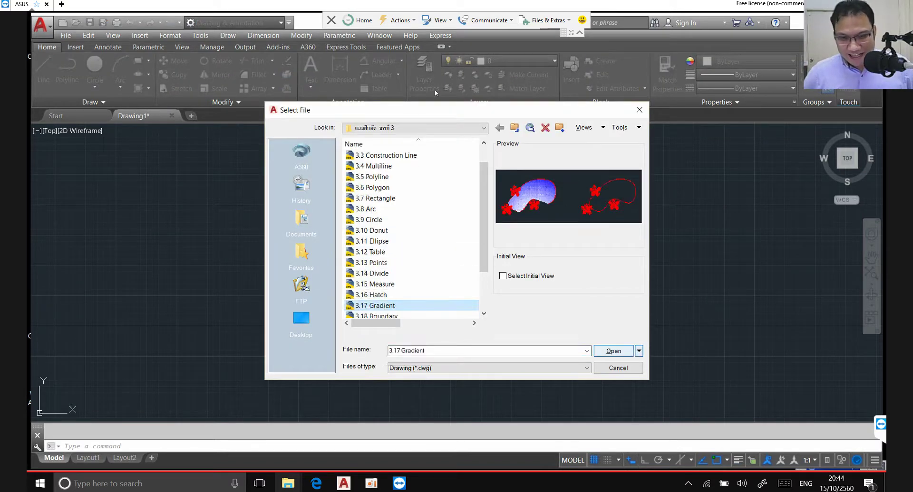
key("Return")
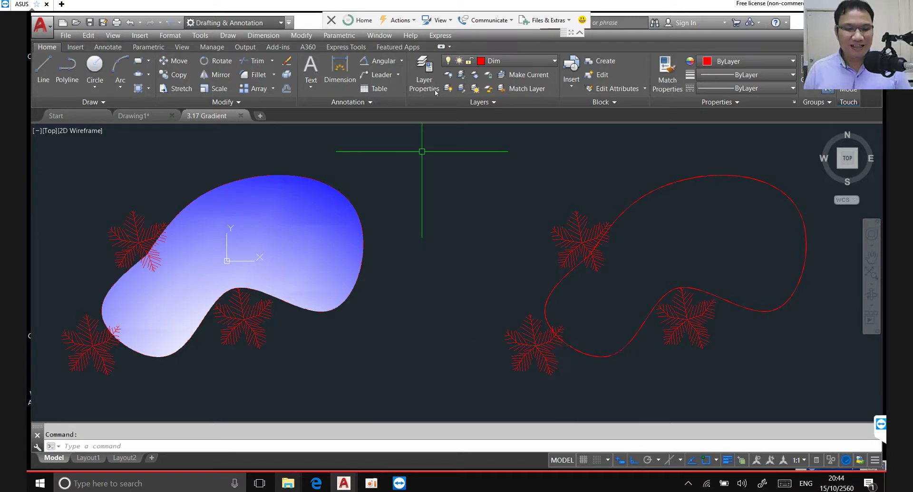
- Start the Gradient fill command from the Draw menu
key("alt+d")
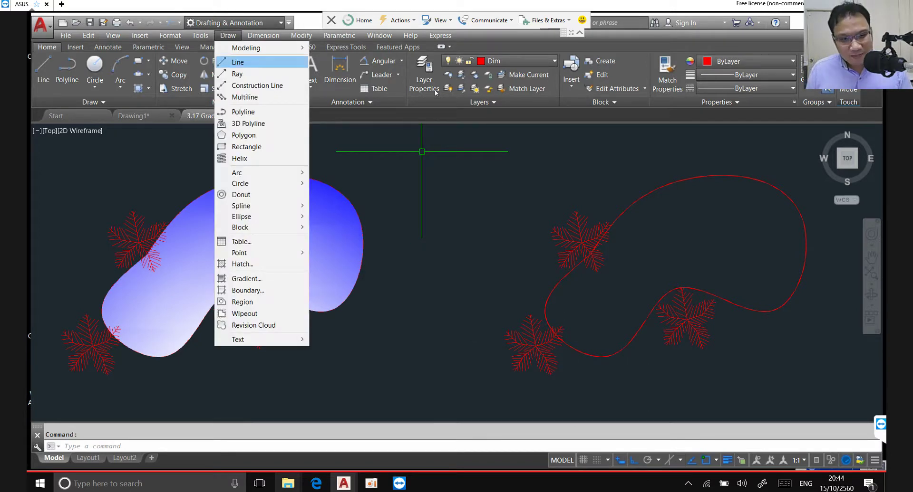
key("Down")
key("Down")
key("Down")
key("Down")
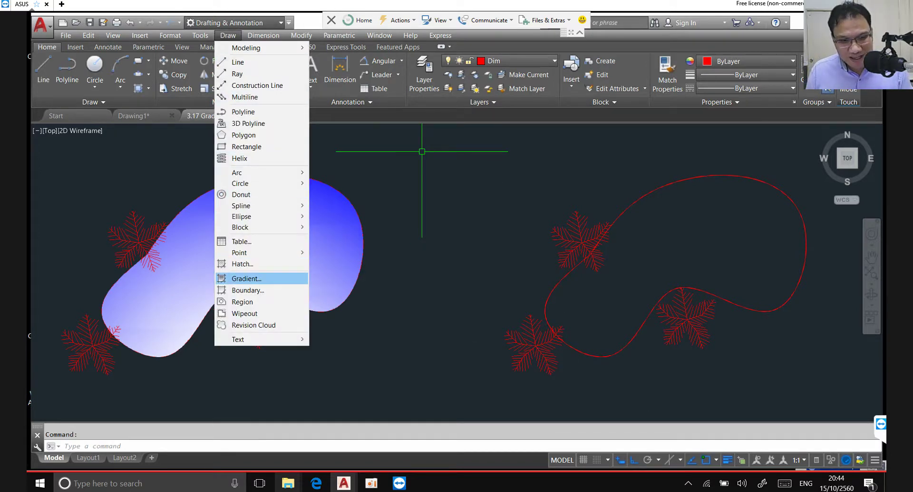
key("Return")
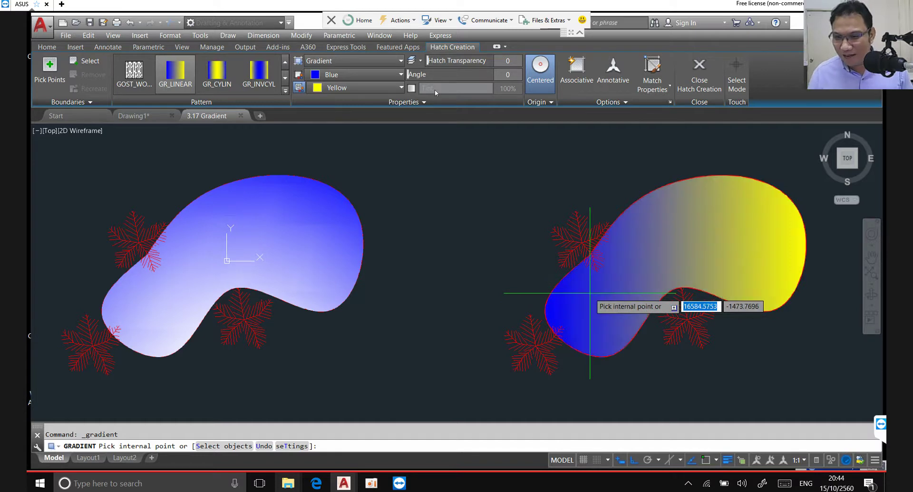
- Fill the right outline with a gradient, colour 1 Blue and colour 2 White
left_click(660, 266)
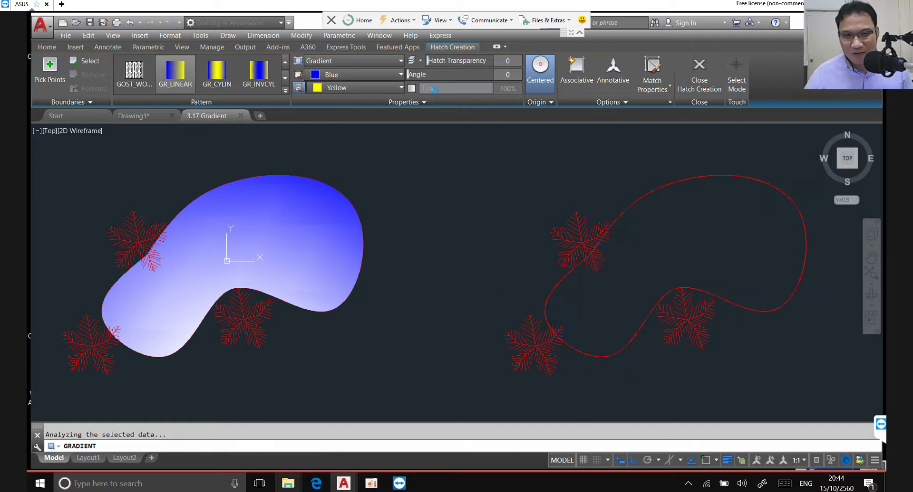
left_click(362, 74)
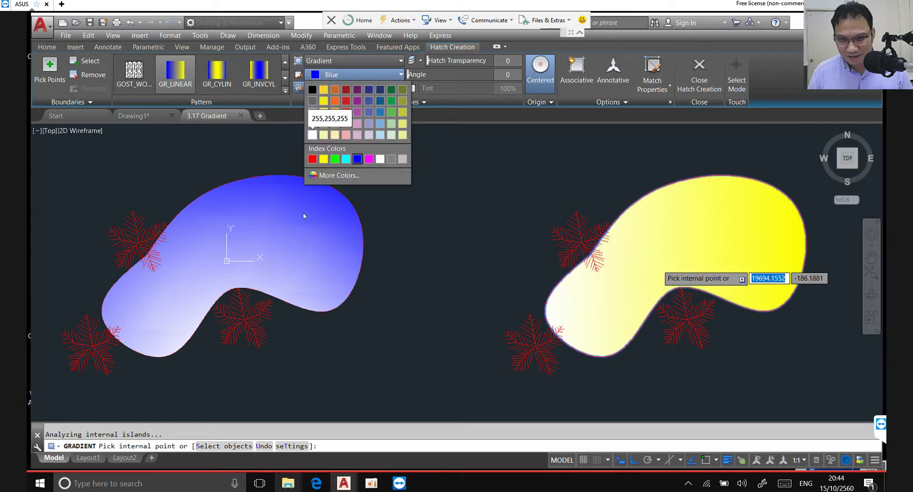
key("Return")
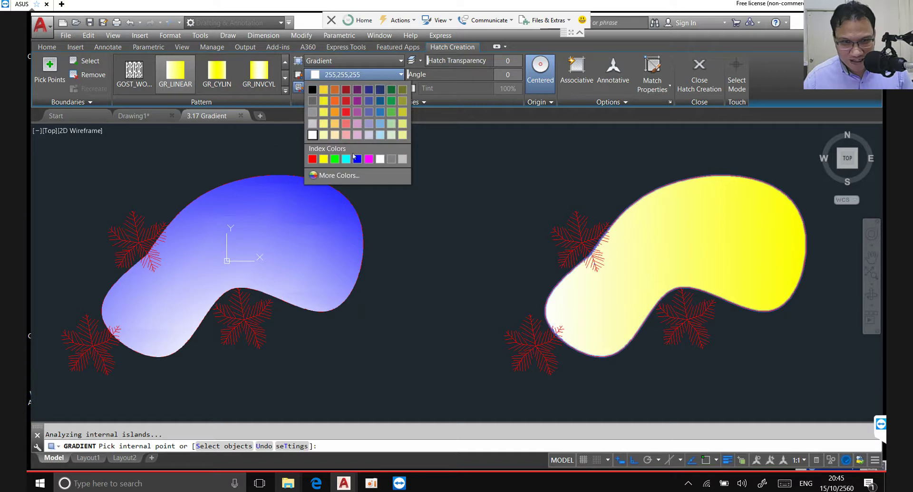
left_click(357, 158)
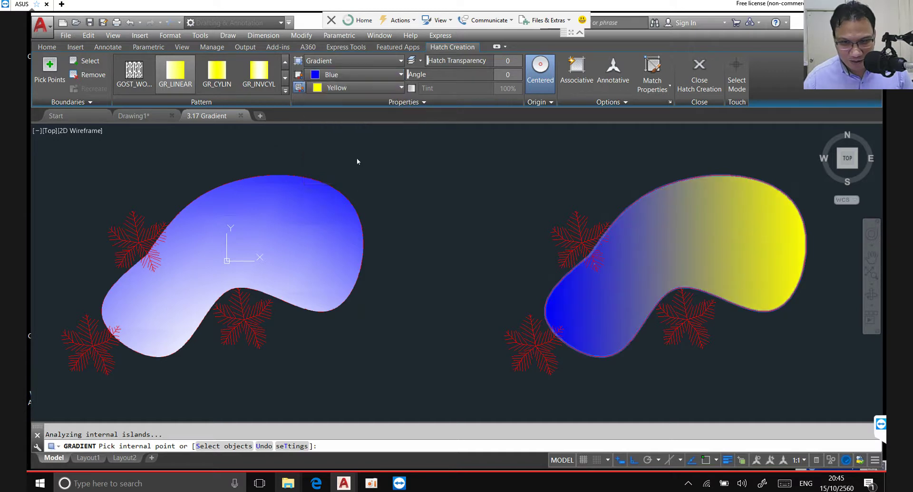
left_click(370, 91)
left_click(382, 172)
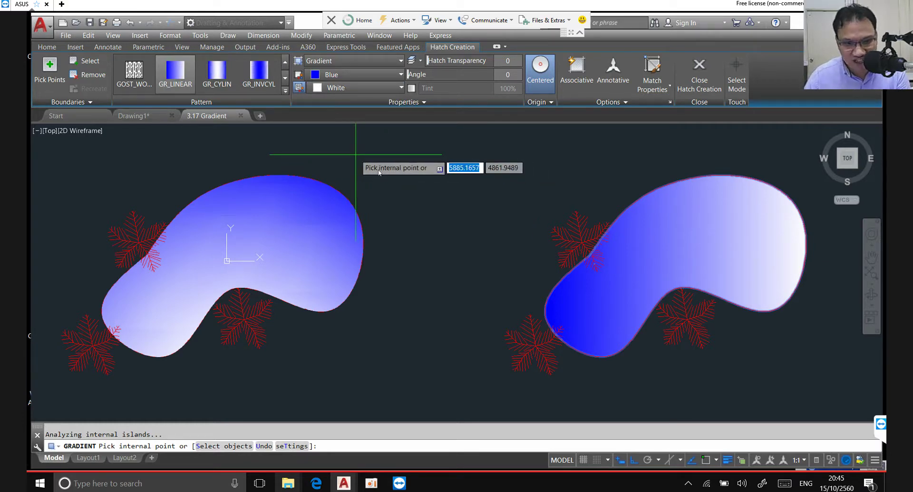
left_click(258, 71)
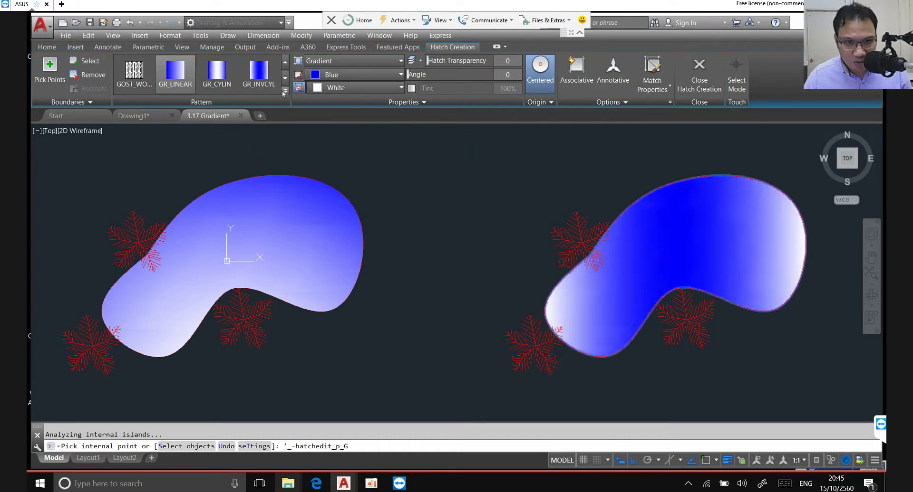
- Choose the GR_CURVED gradient pattern from the expanded gallery and commit the fill
left_click(284, 91)
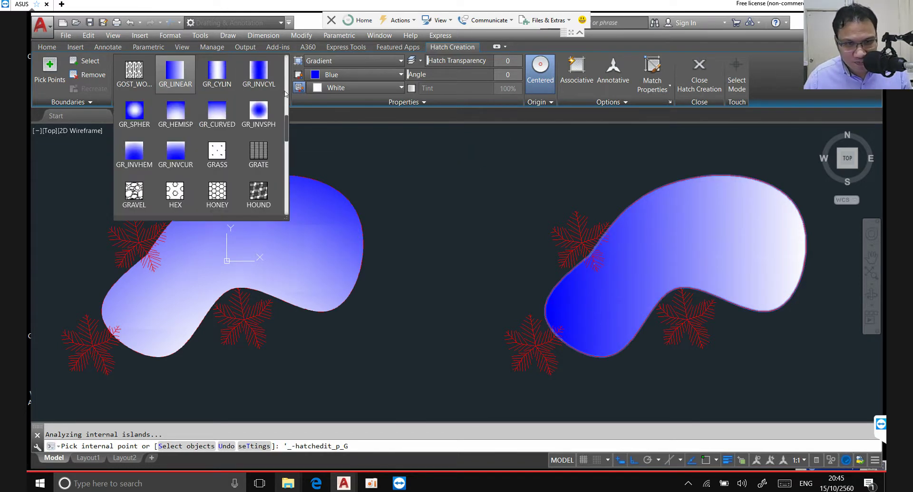
left_click(191, 74)
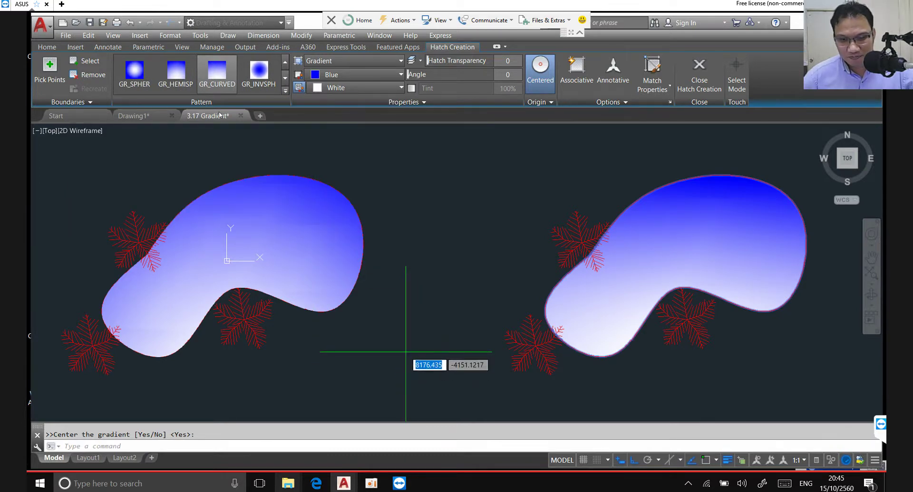
key("Return")
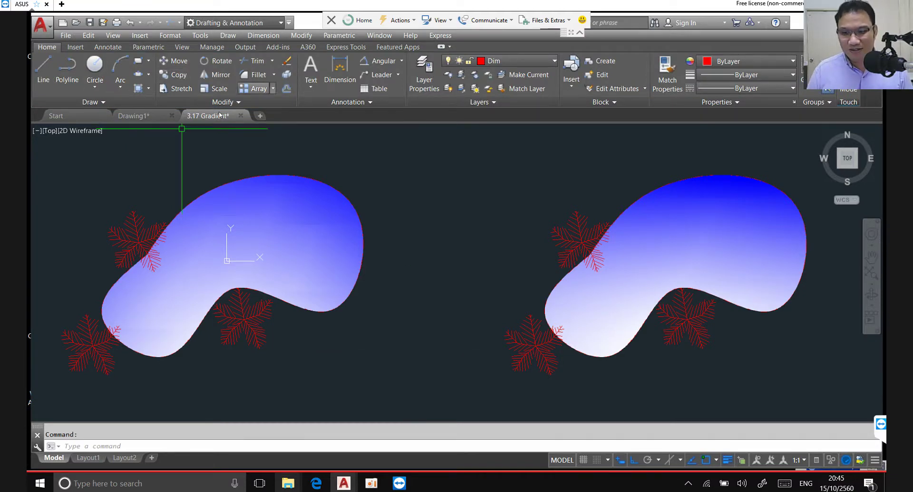
- Select the right gradient and try several patterns before applying GR_INVCUR
left_click(649, 278)
left_click(649, 278)
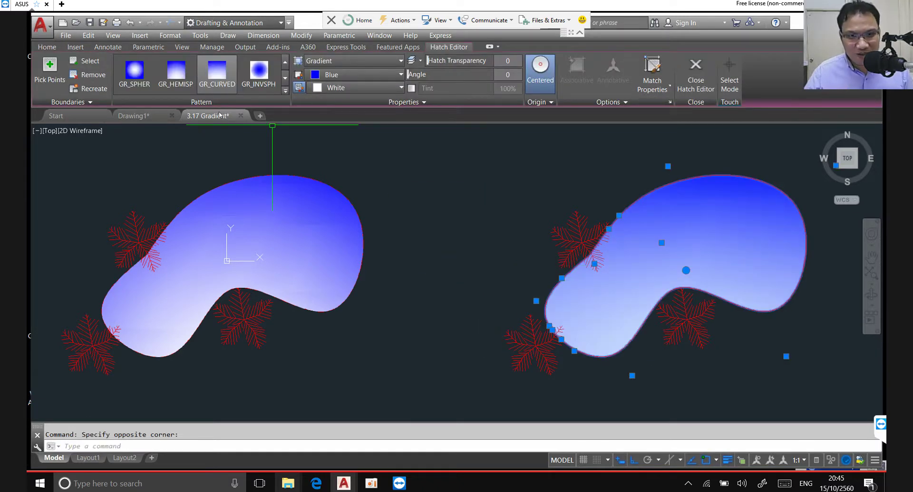
left_click(259, 71)
left_click(176, 71)
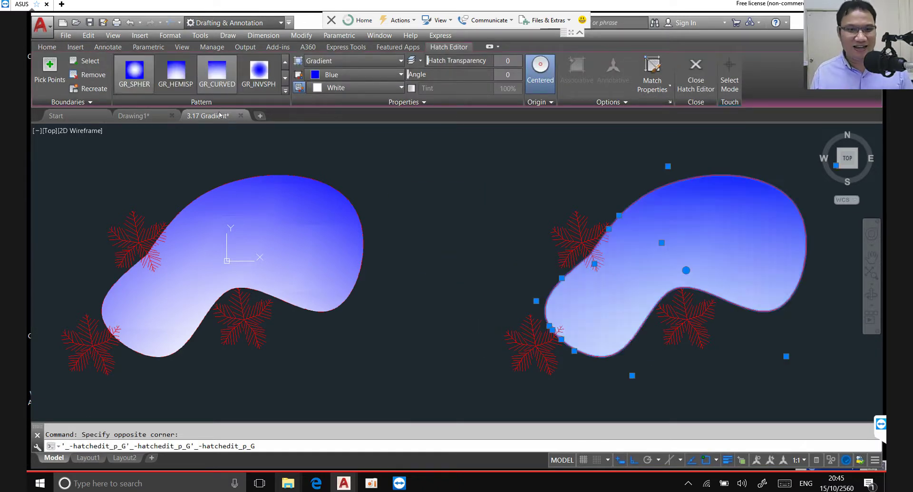
left_click(135, 71)
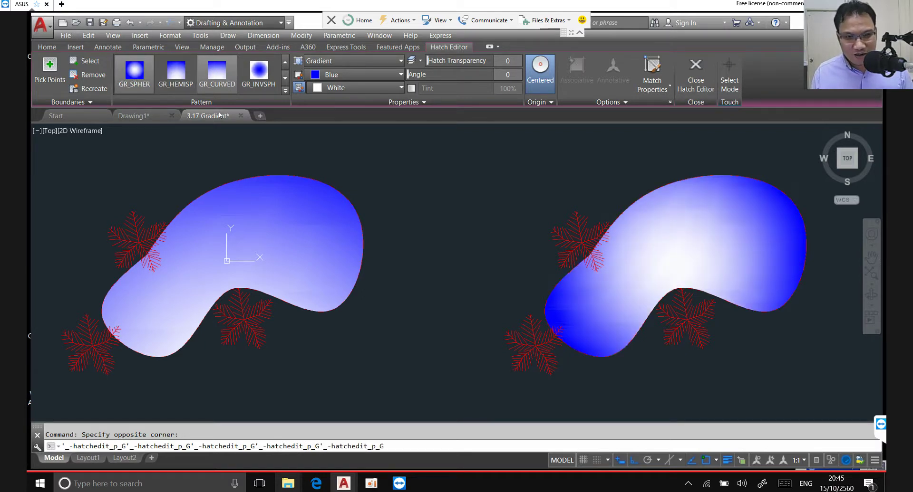
left_click(217, 71)
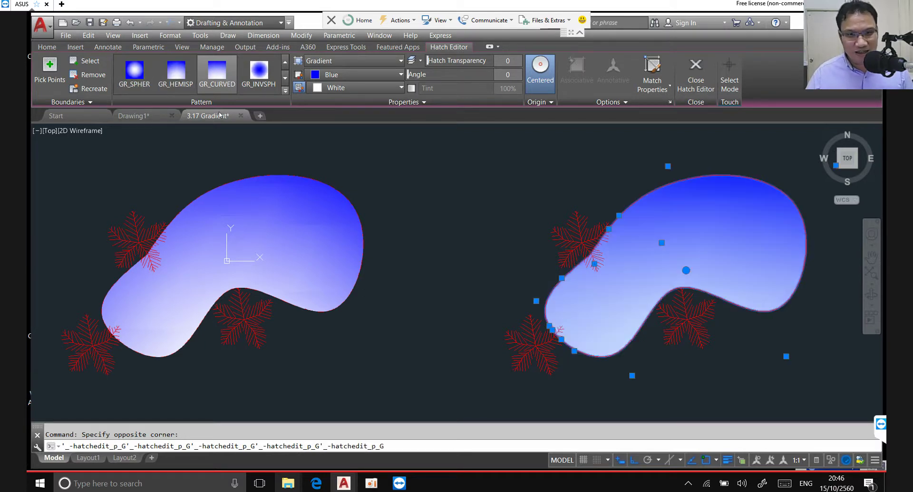
left_click(285, 90)
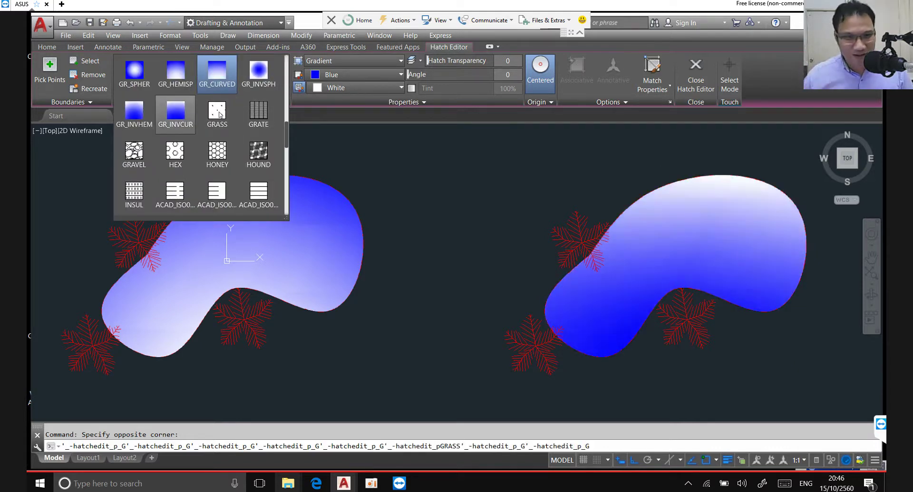
left_click(219, 114)
mouse_move(208, 116)
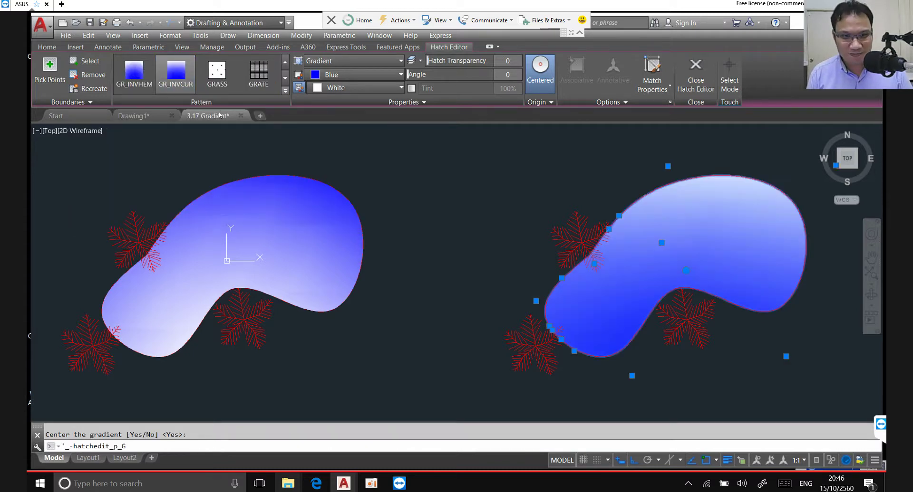
- Keep GR_INVCUR on the right shape and close the 3.17 Gradient drawing
left_click(286, 90)
scroll(219, 114, "up", 1)
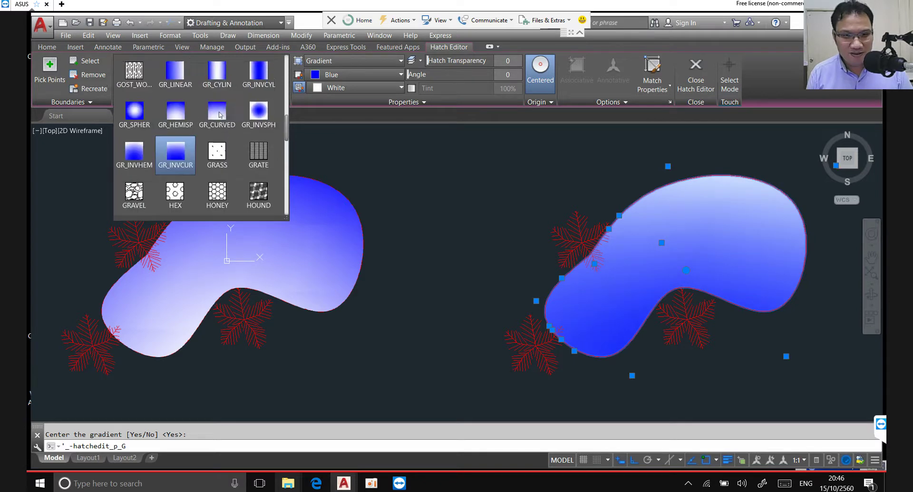
scroll(219, 114, "up", 1)
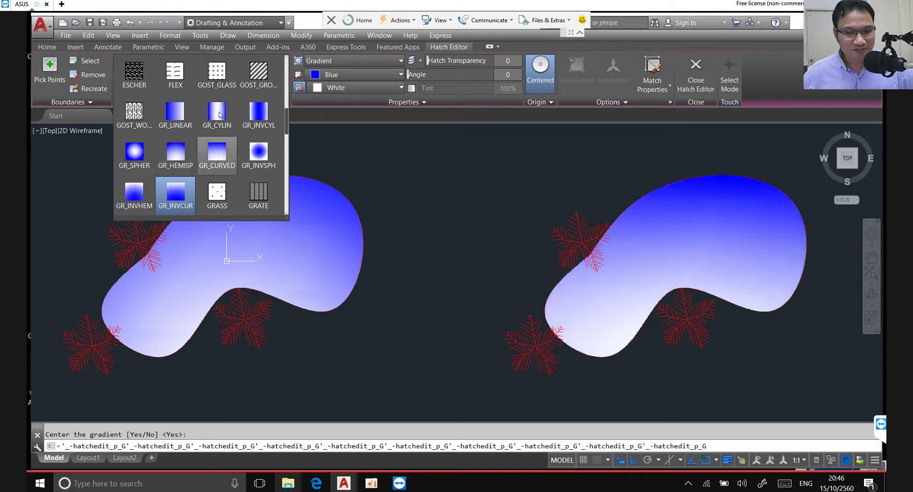
left_click(175, 195)
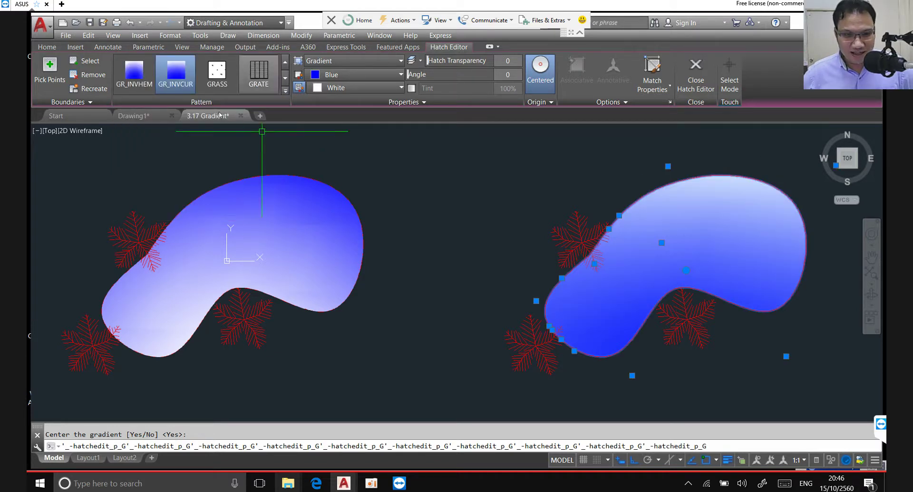
left_click(240, 116)
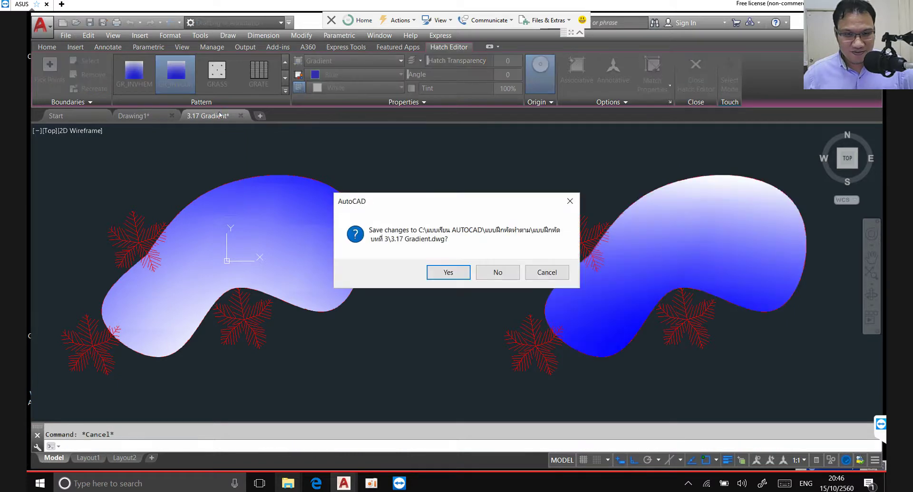
- Decline saving changes so 3.17 Gradient closes
left_click(497, 272)
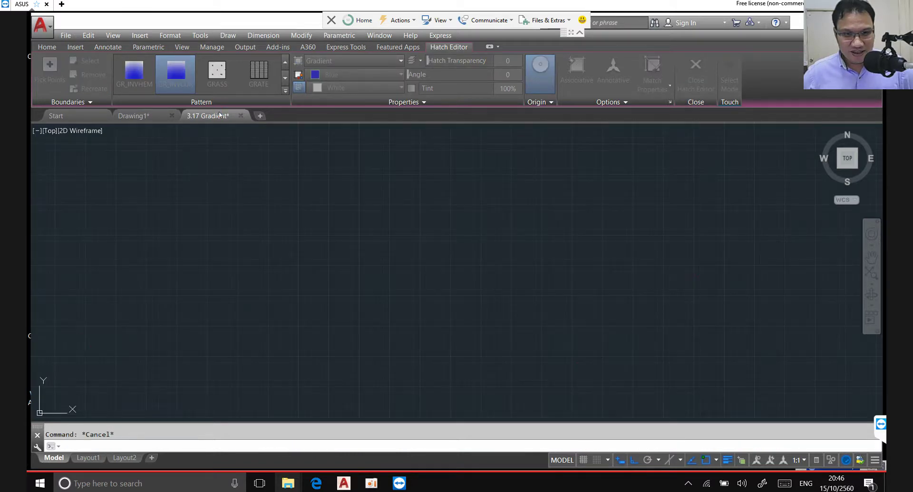
key("alt+e")
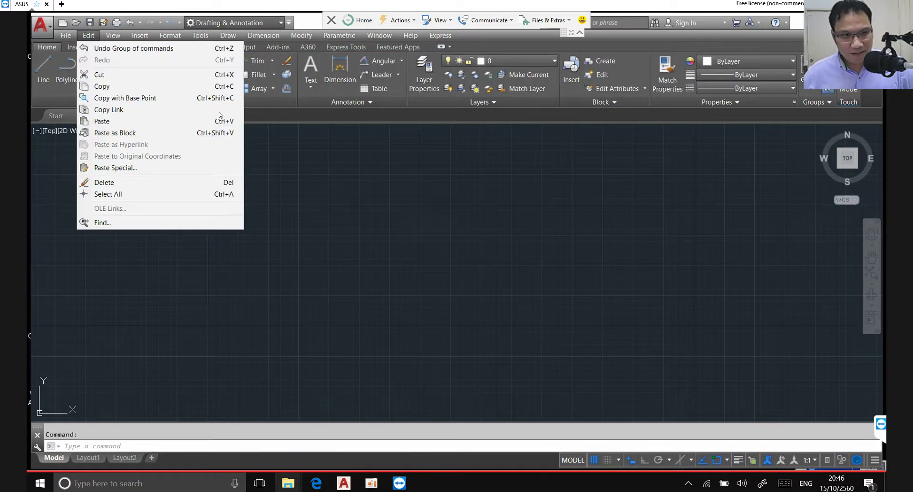
key("Escape")
- Open 3.18 Boundary.dwg through the Select File dialog
key("ctrl+o")
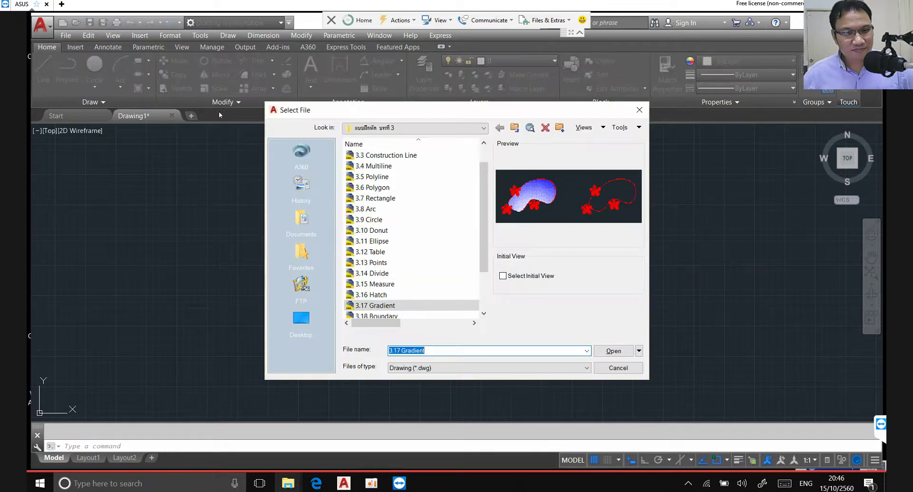
scroll(411, 235, "down", 1)
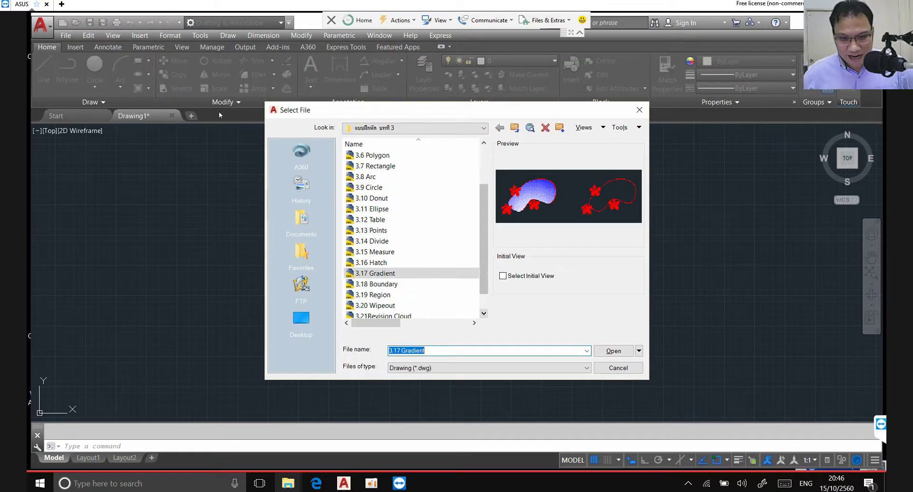
scroll(411, 235, "down", 1)
left_click(375, 263)
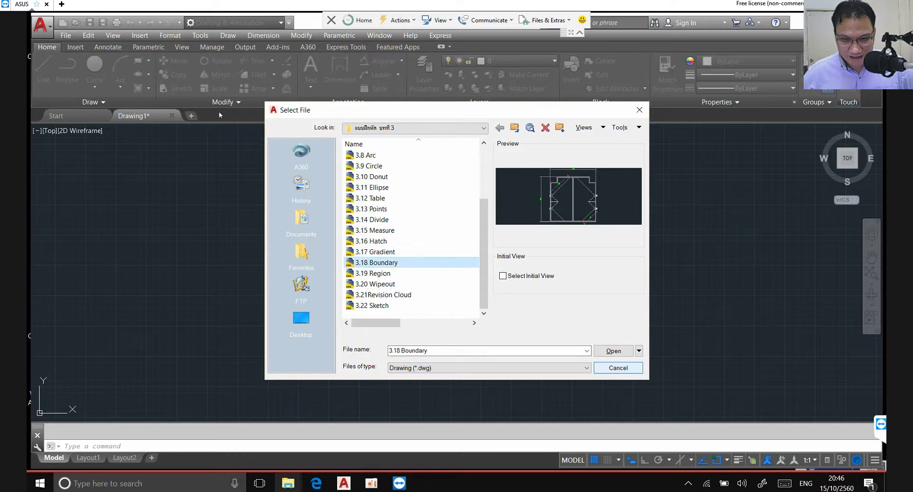
key("Return")
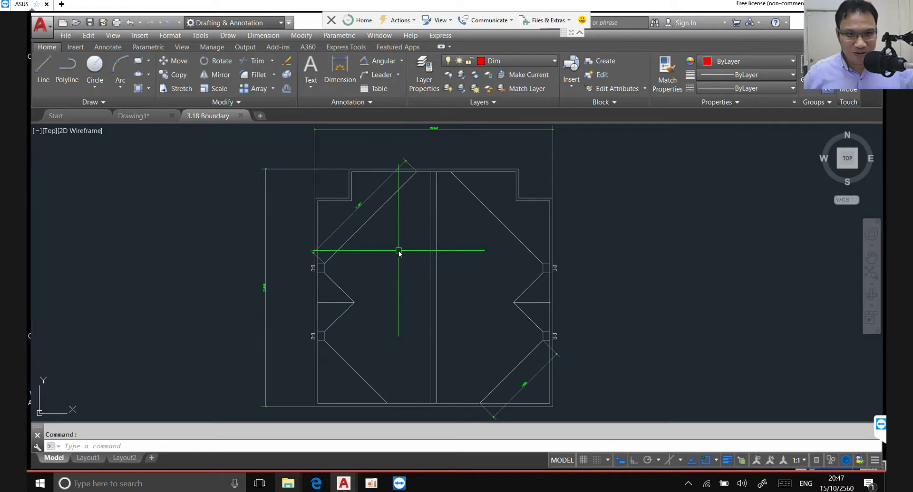
- Create a closed boundary polyline around the plan's left interior region and select it
left_click(228, 35)
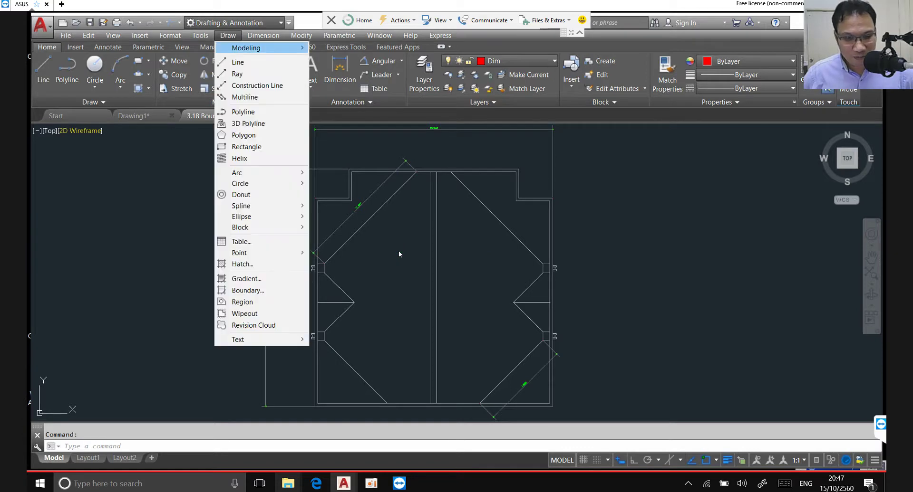
key("Down")
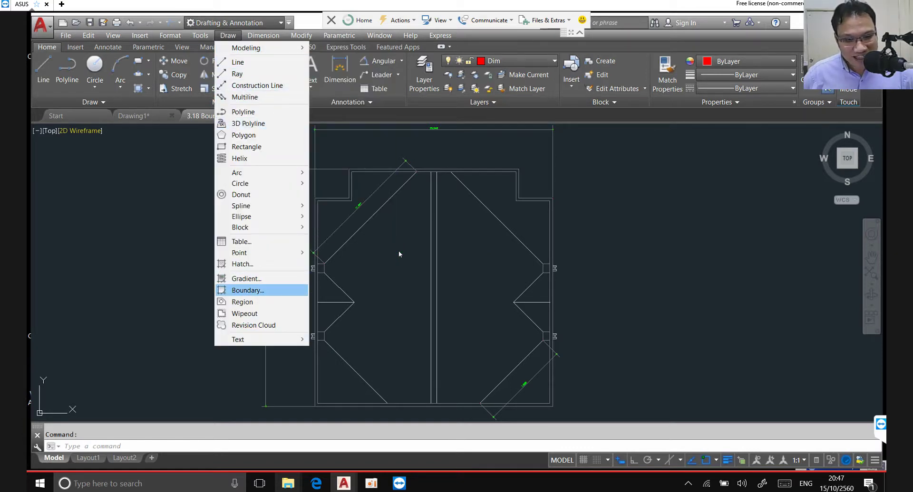
key("Return")
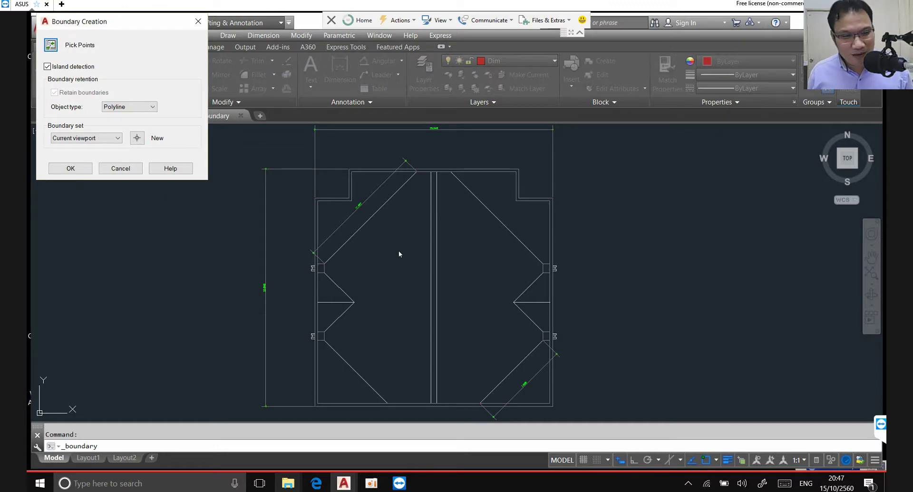
key("Tab")
key("Tab")
key("Tab")
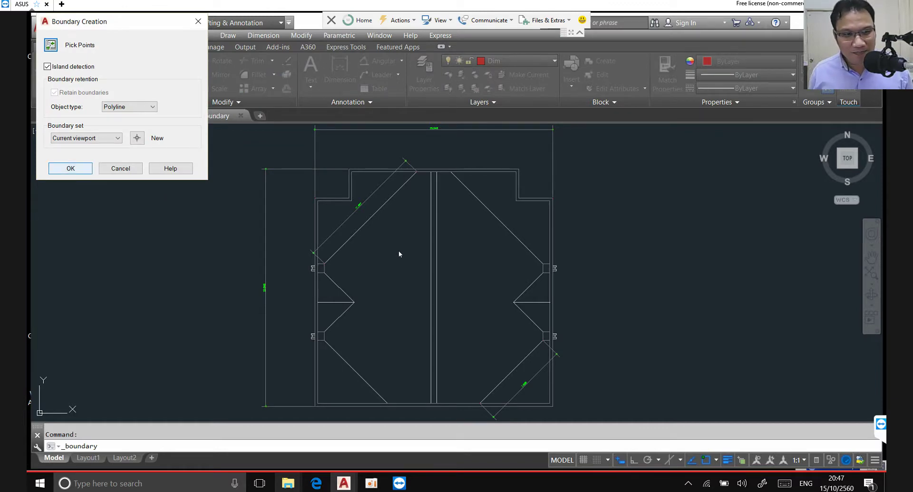
key("Return")
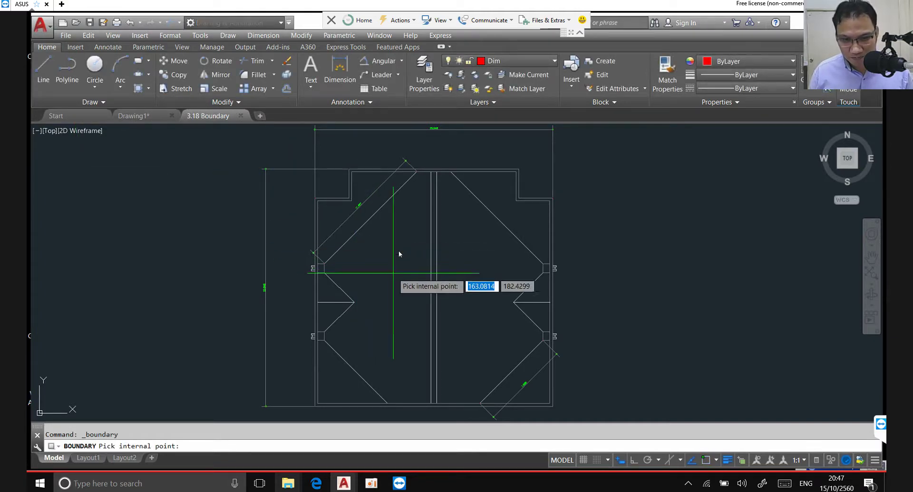
left_click(398, 255)
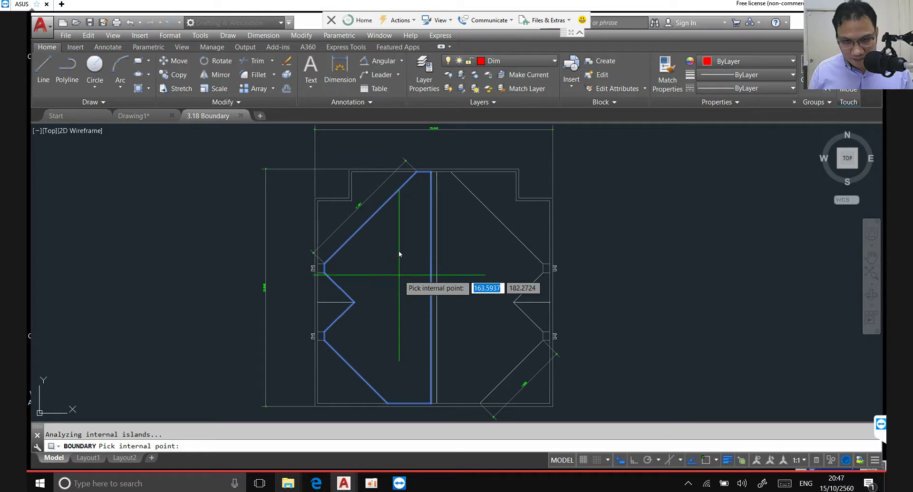
key("Return")
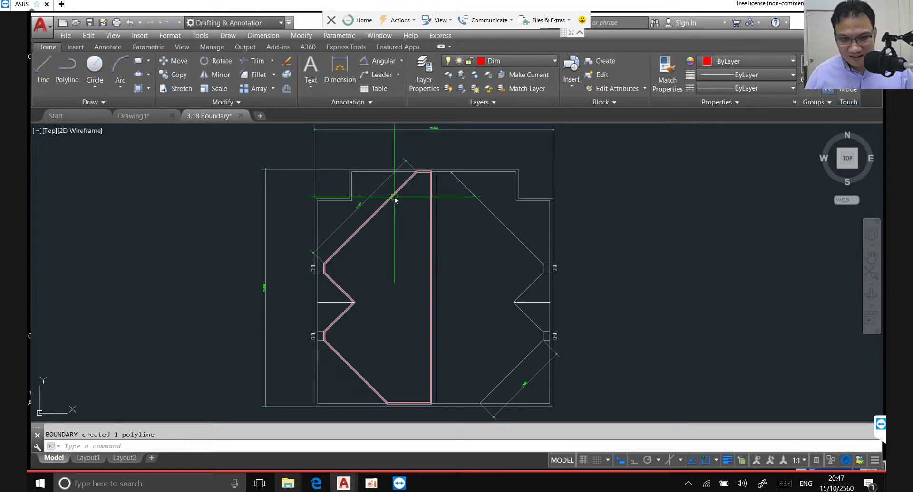
mouse_move(395, 199)
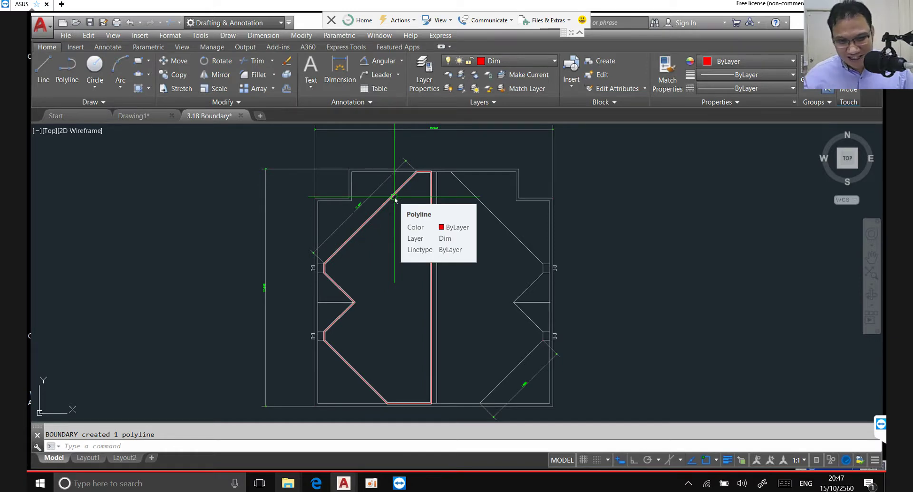
left_click(394, 197)
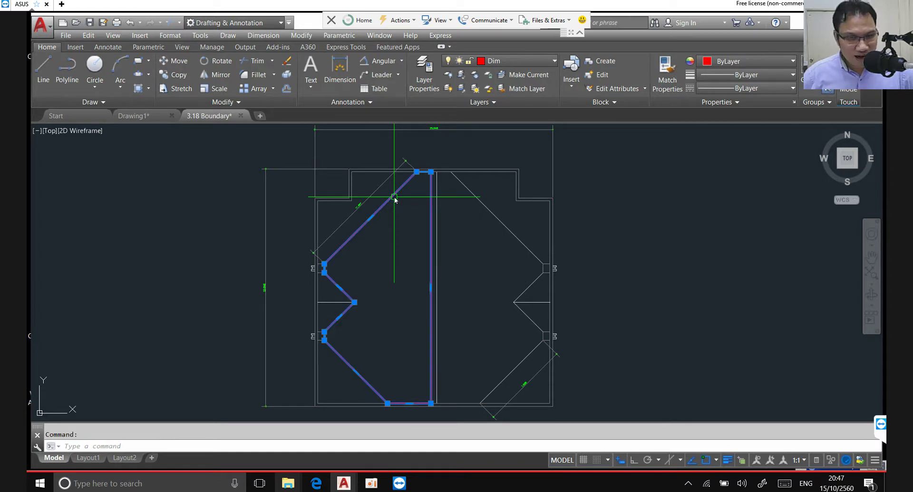
key("alt+m")
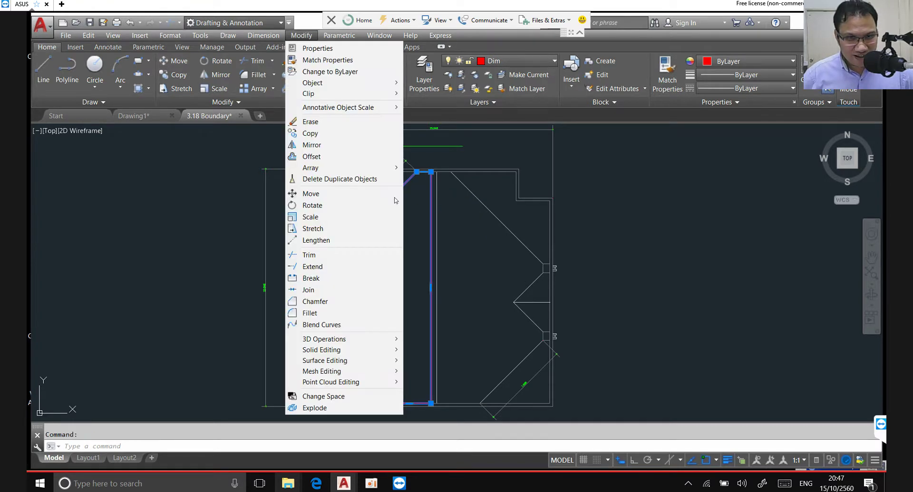
- Inspect the boundary polyline's properties (closed, area 135.9074), then clear the selection
key("Return")
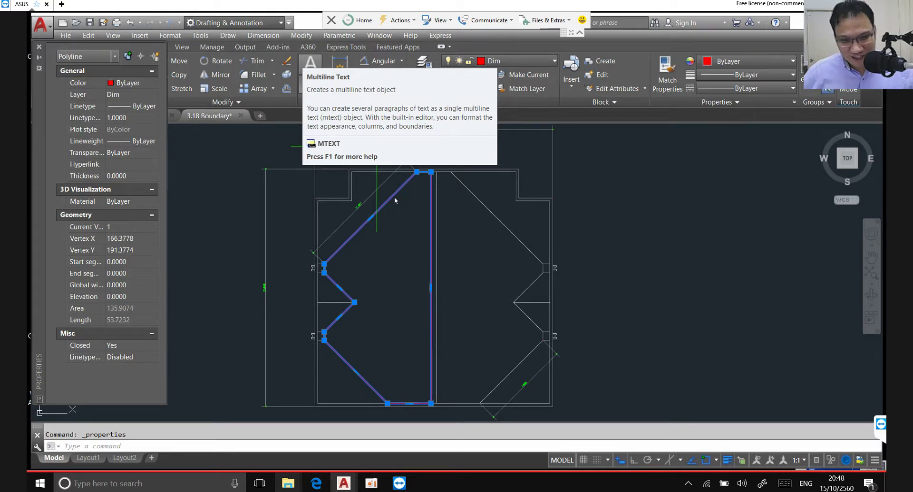
key("Escape")
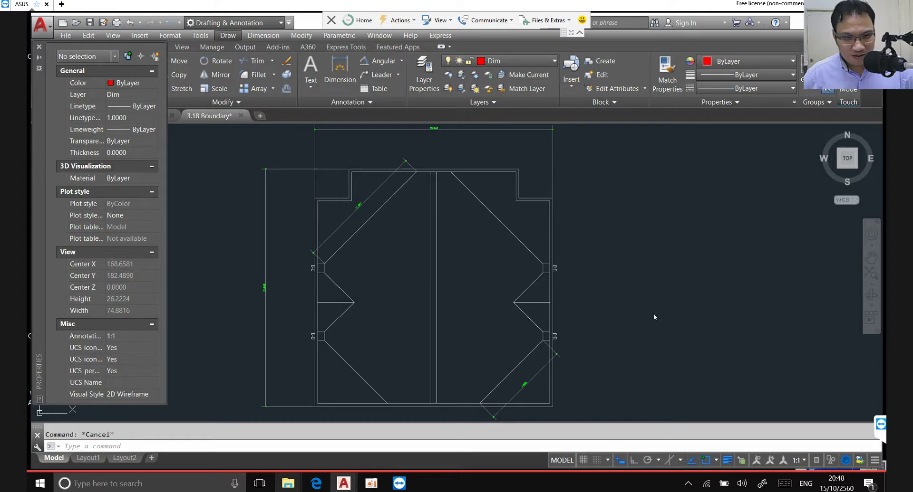
- Create a closed boundary polyline (area 30.1731, length 28.9289) in the upper-left region and select it
key("alt+d")
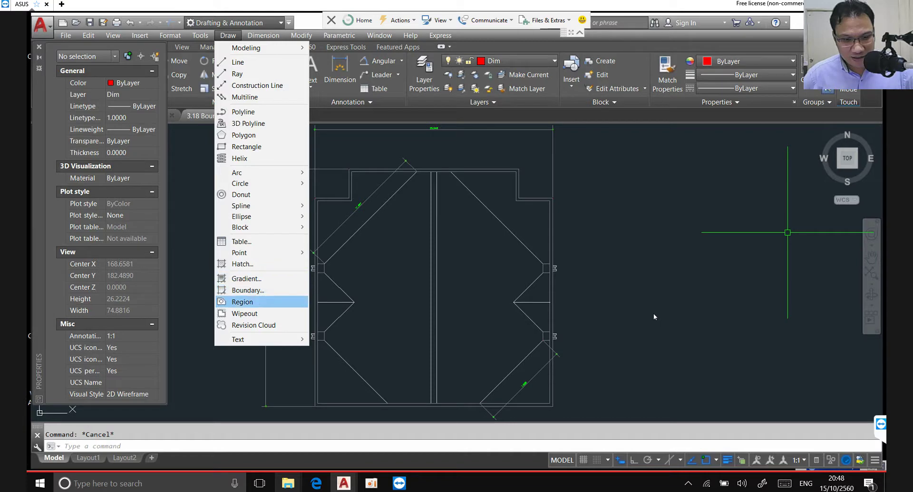
key("Return")
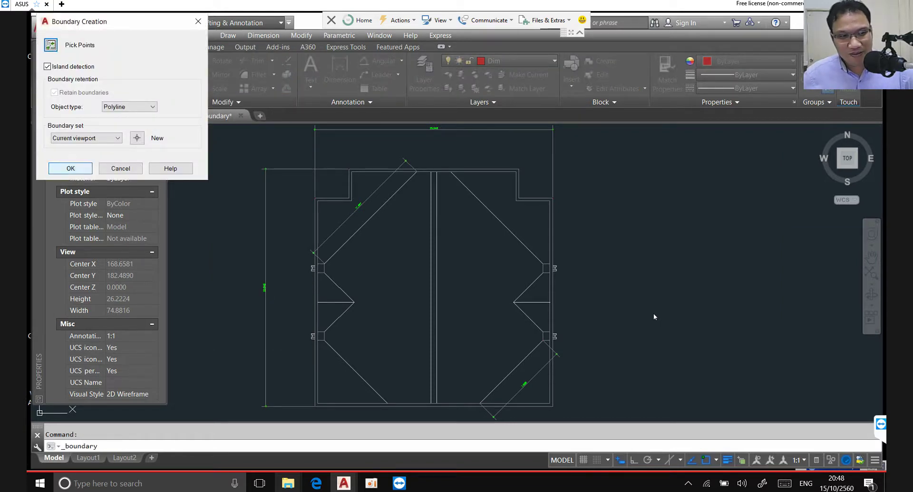
key("Return")
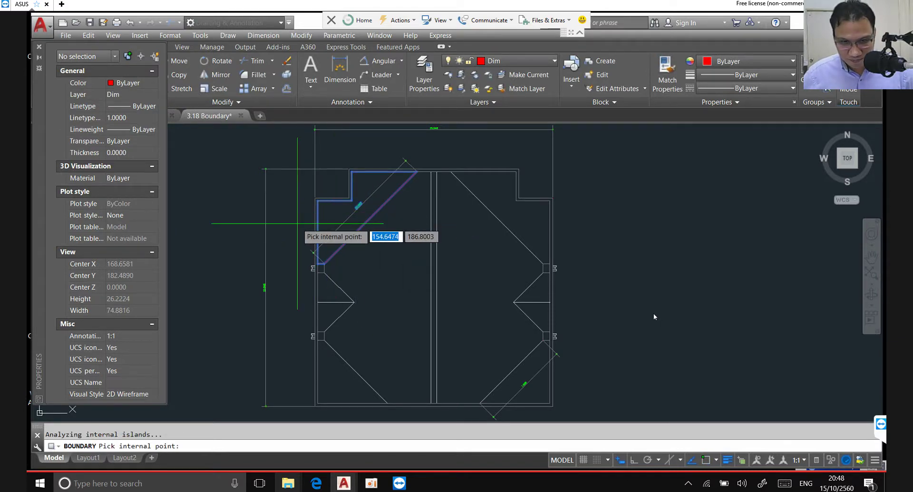
key("Return")
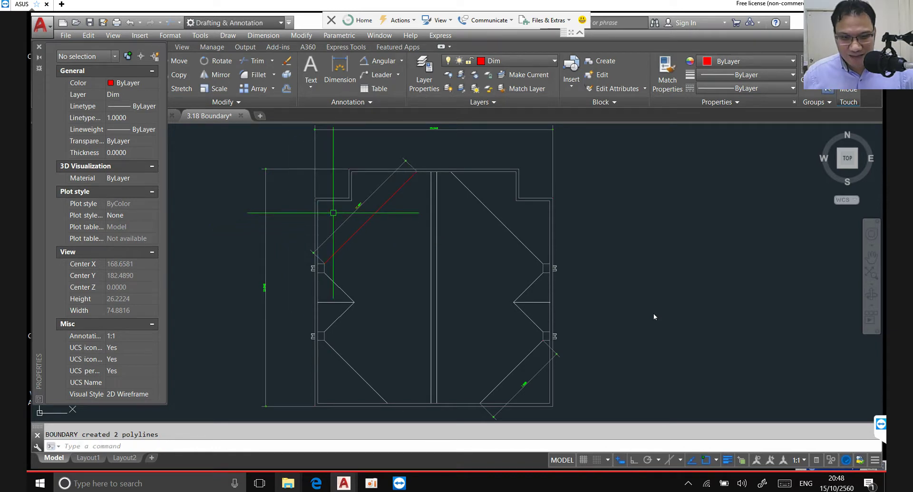
left_click(334, 201)
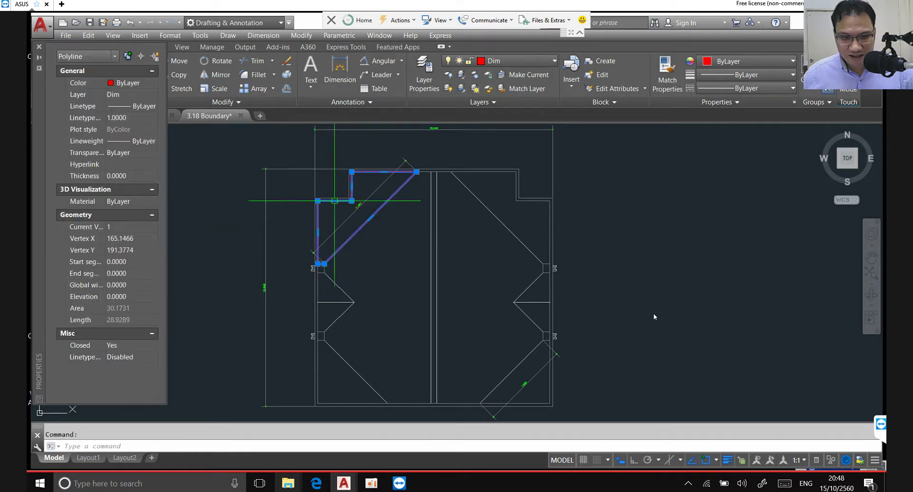
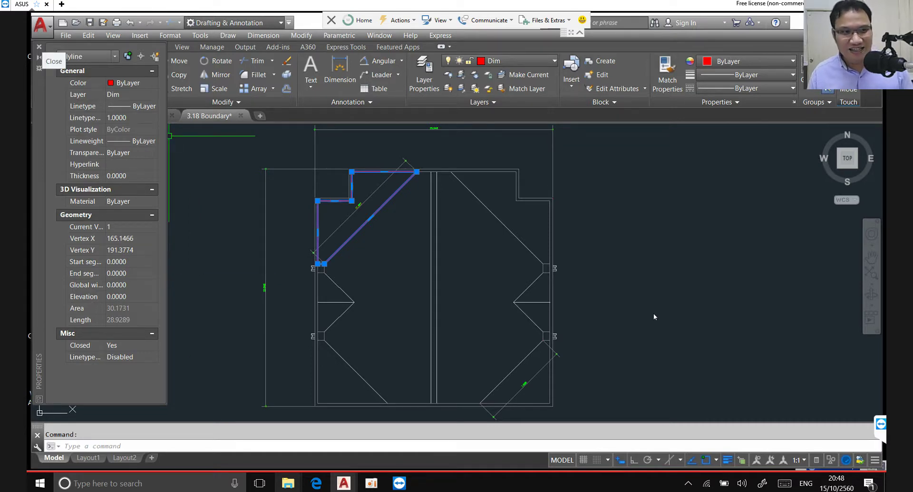
- Close the Properties palette and the 3.18 Boundary drawing, answering the save prompt
left_click(39, 47)
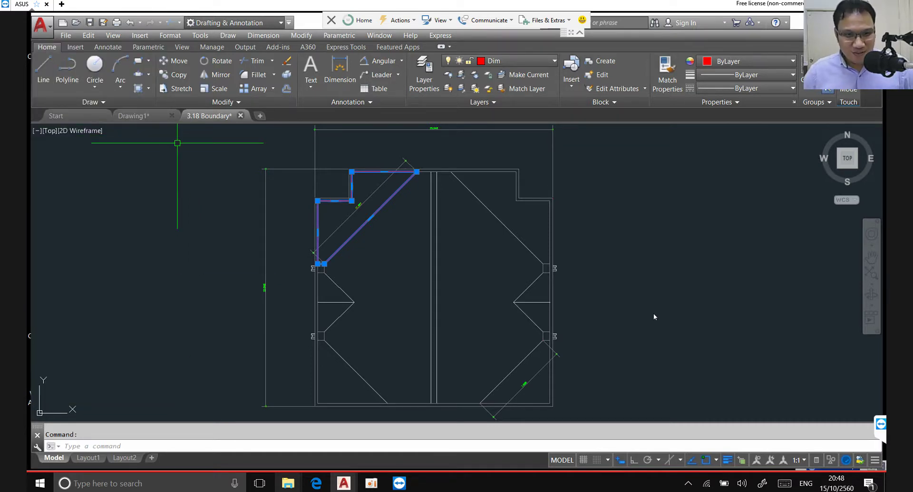
key("Escape")
key("ctrl+F4")
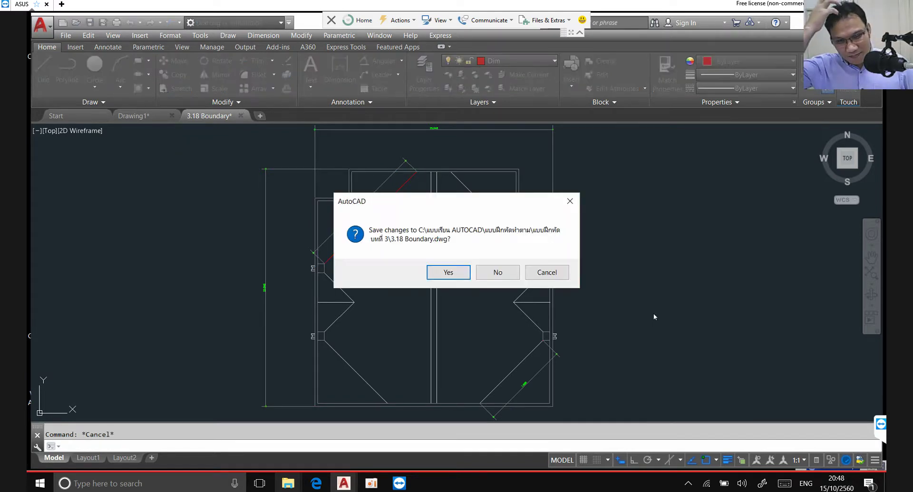
key("Return")
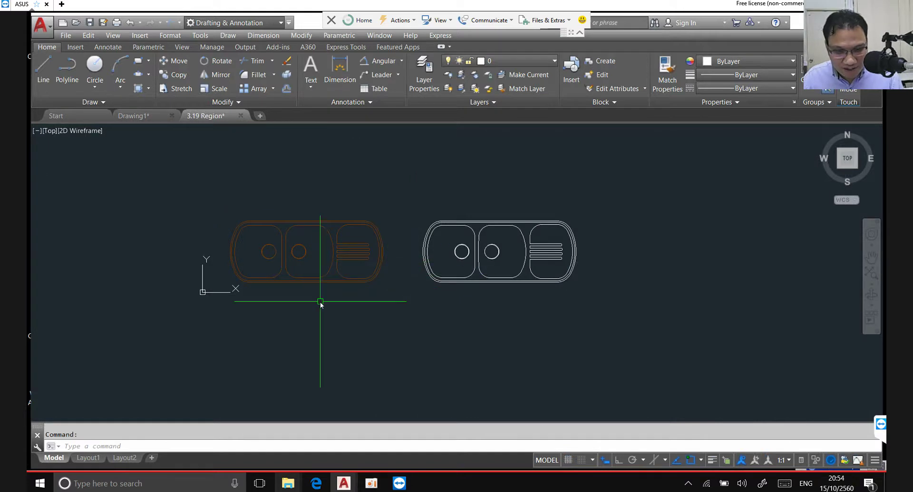
- Zoom in and out to inspect the sink drainer grooves, then bring up the Draw menu
scroll(314, 265, "up", 4)
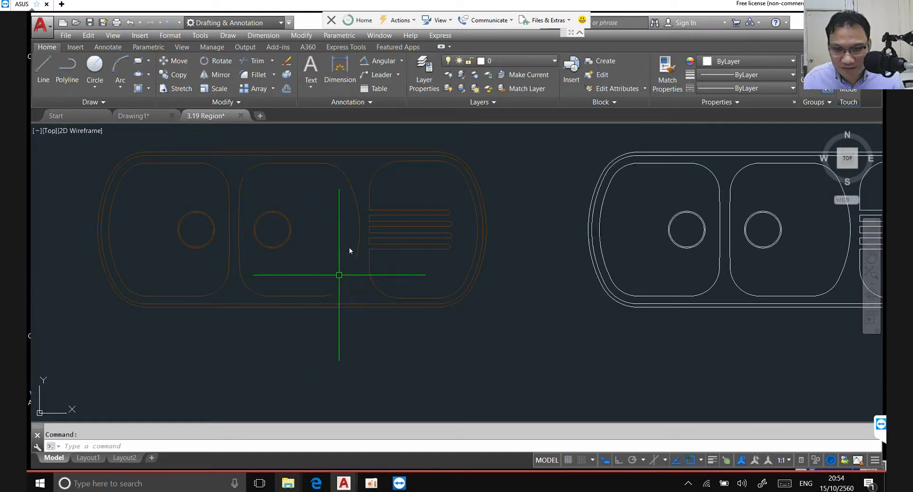
scroll(485, 232, "down", 1)
scroll(490, 227, "down", 1)
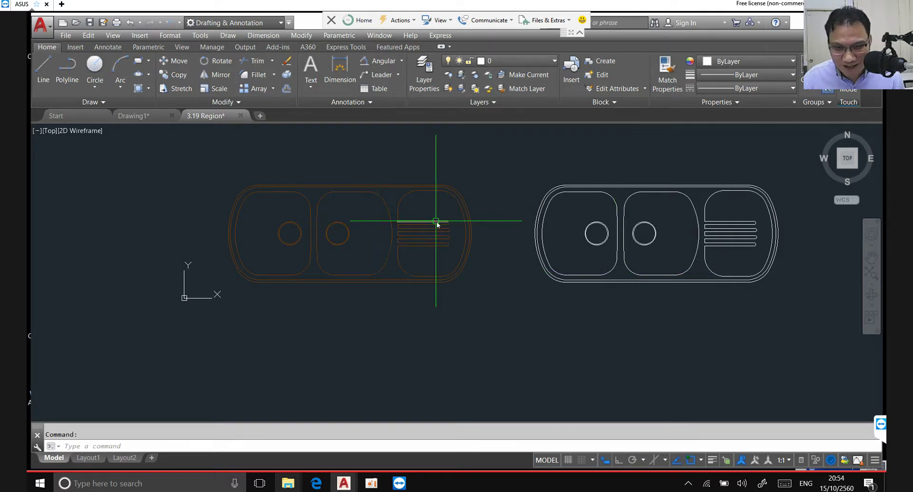
scroll(446, 222, "up", 10)
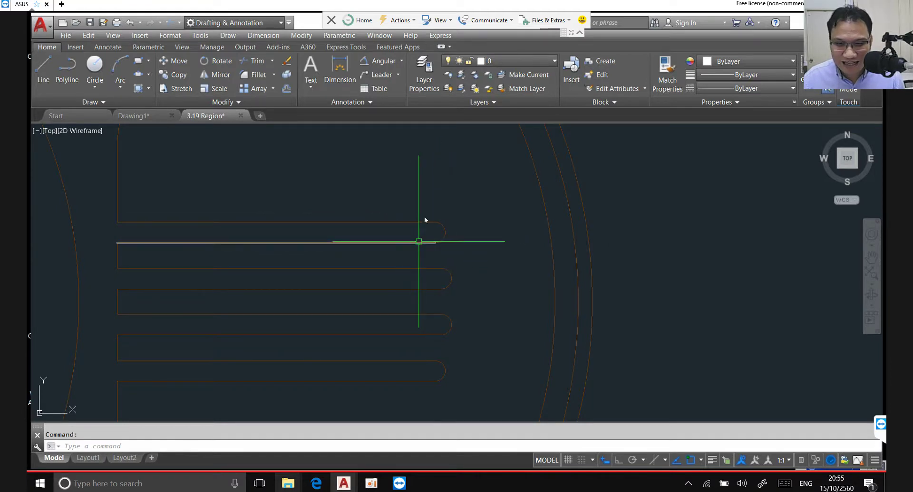
scroll(487, 209, "down", 5)
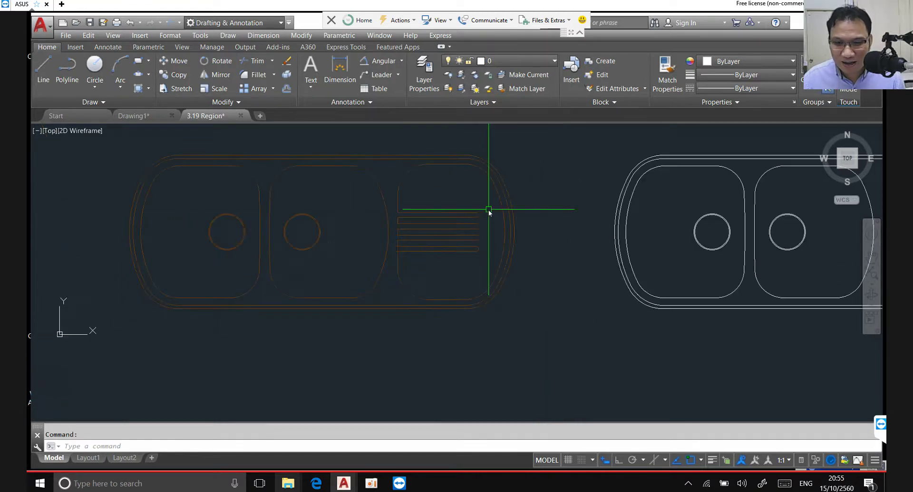
scroll(488, 209, "down", 3)
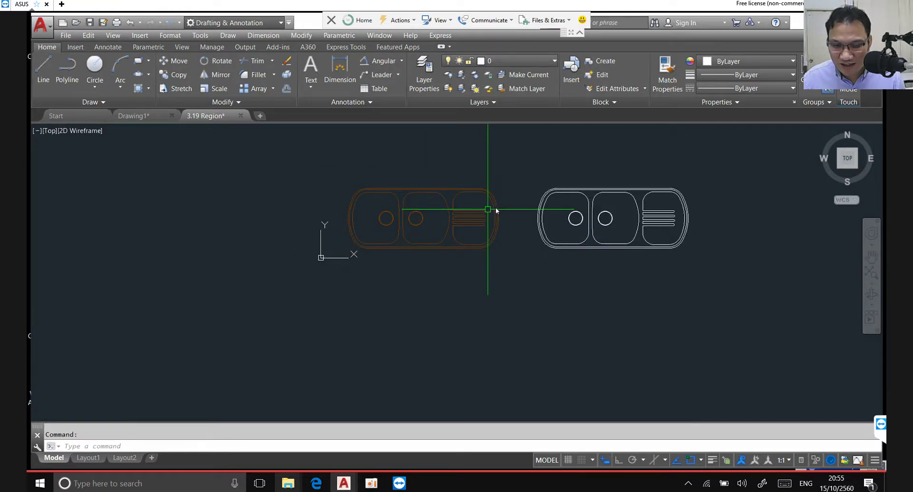
scroll(495, 208, "up", 4)
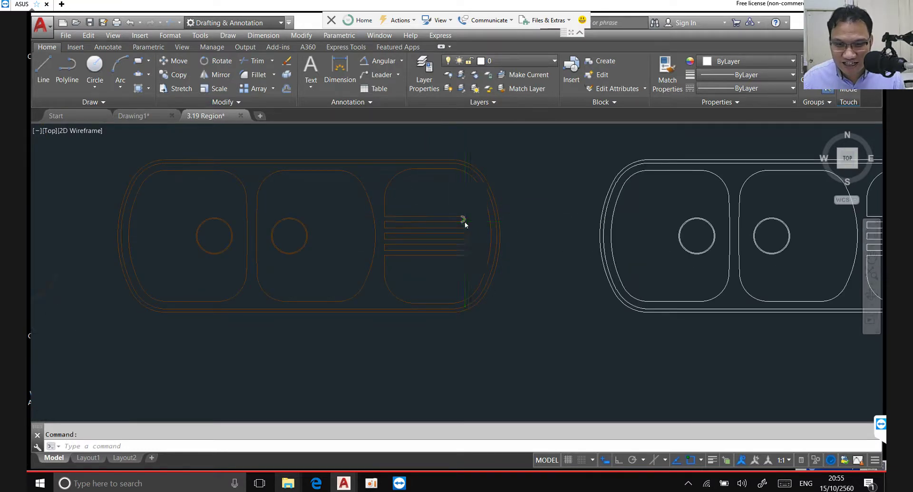
scroll(464, 220, "up", 4)
scroll(443, 219, "down", 4)
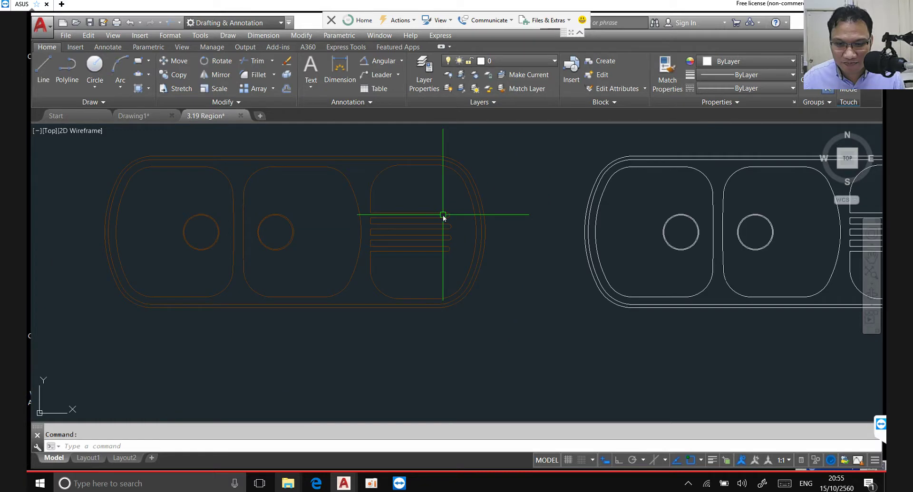
scroll(443, 218, "down", 2)
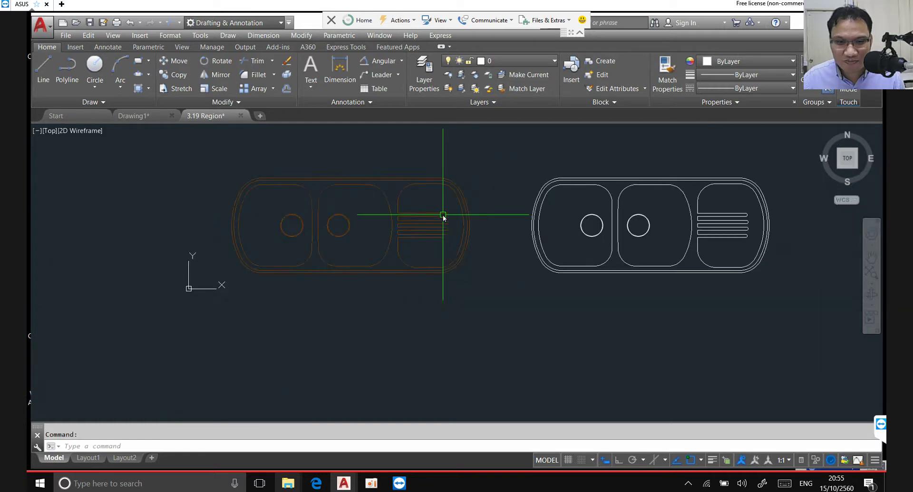
left_click(228, 35)
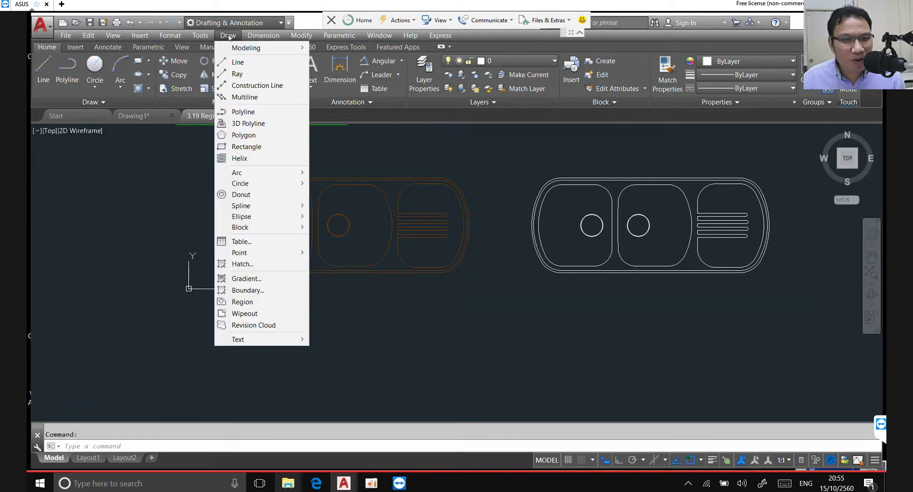
- Convert the left sink's outlines into 9 regions with Draw > Region, then undo the conversion
left_click(262, 305)
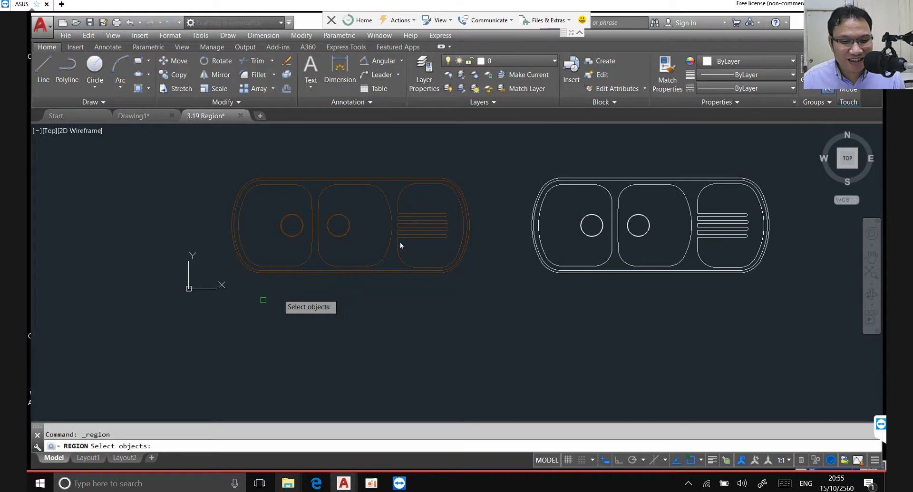
left_click(490, 157)
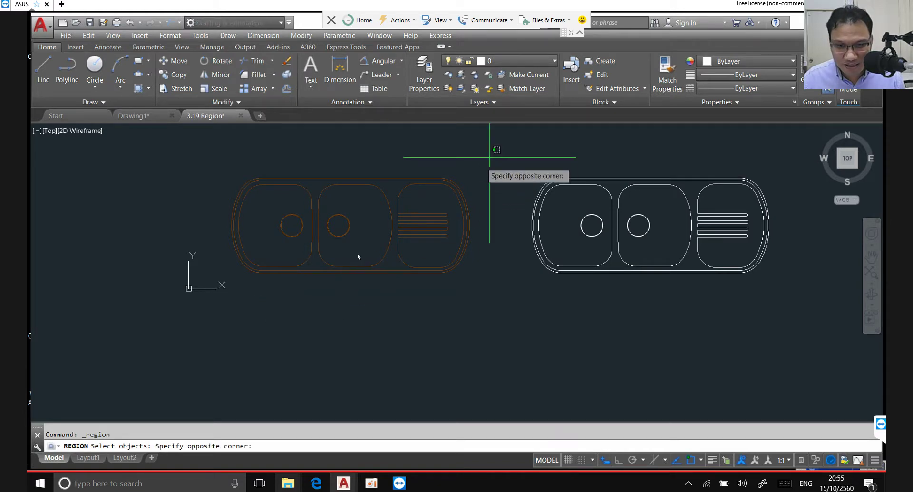
left_click(204, 306)
key("Return")
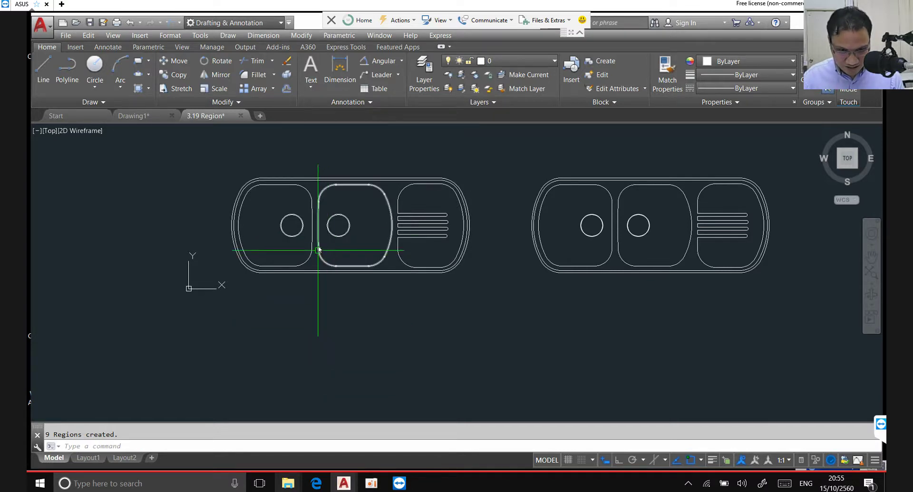
scroll(344, 223, "up", 5)
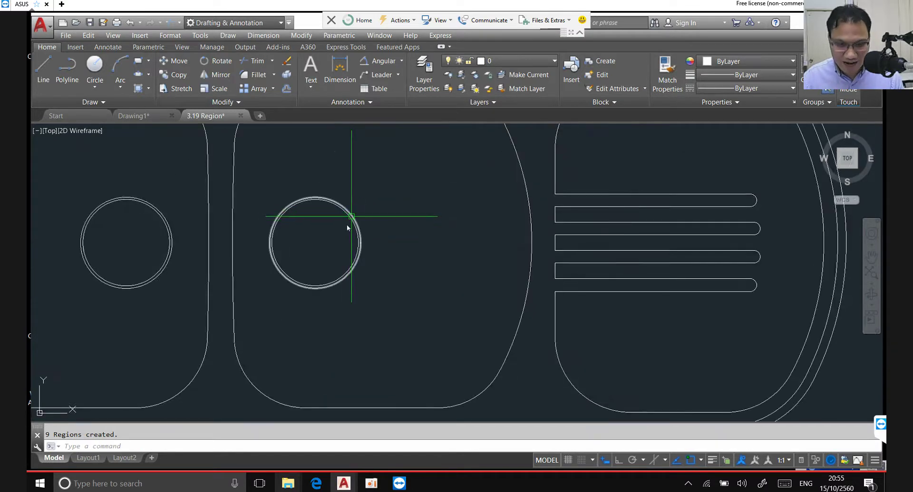
scroll(313, 245, "down", 4)
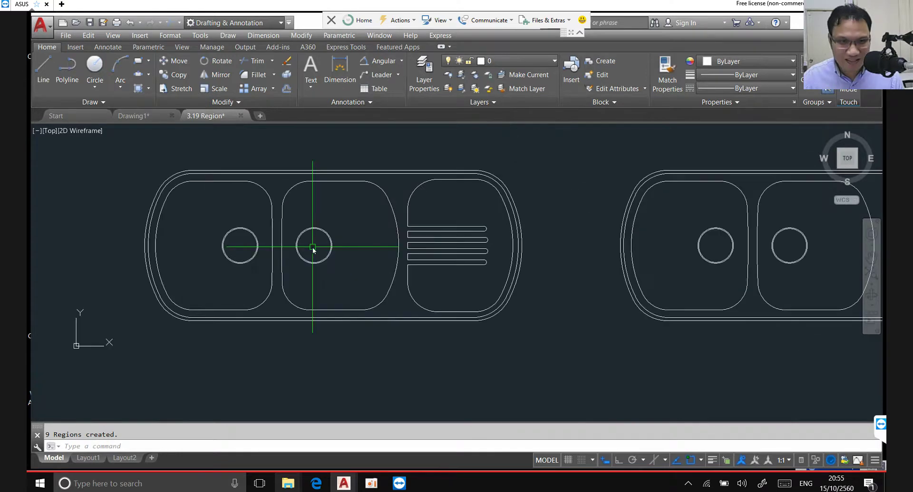
left_click(130, 22)
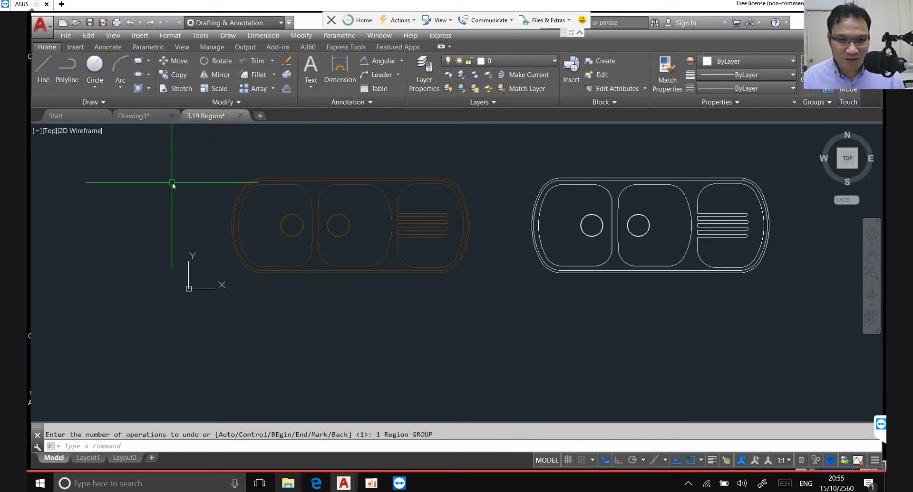
- Undo once more and restart Region, lasso-selecting across the left sink's outlines
left_click(129, 23)
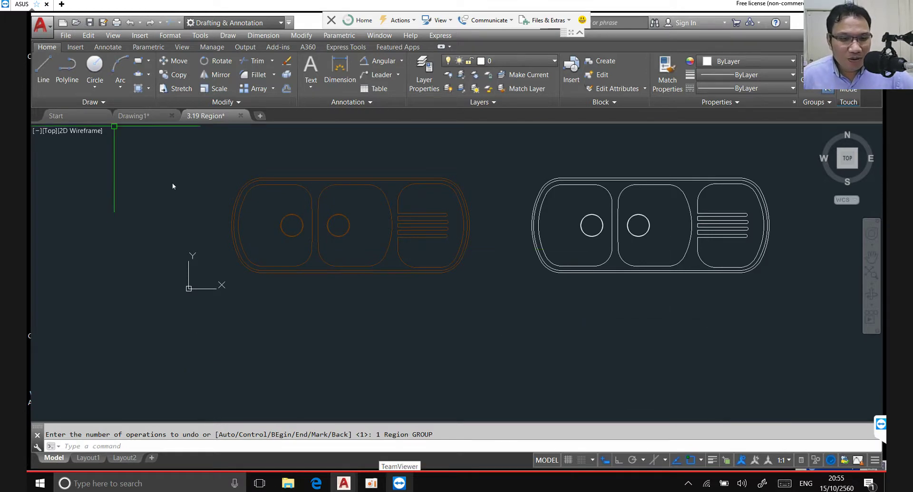
left_click(228, 36)
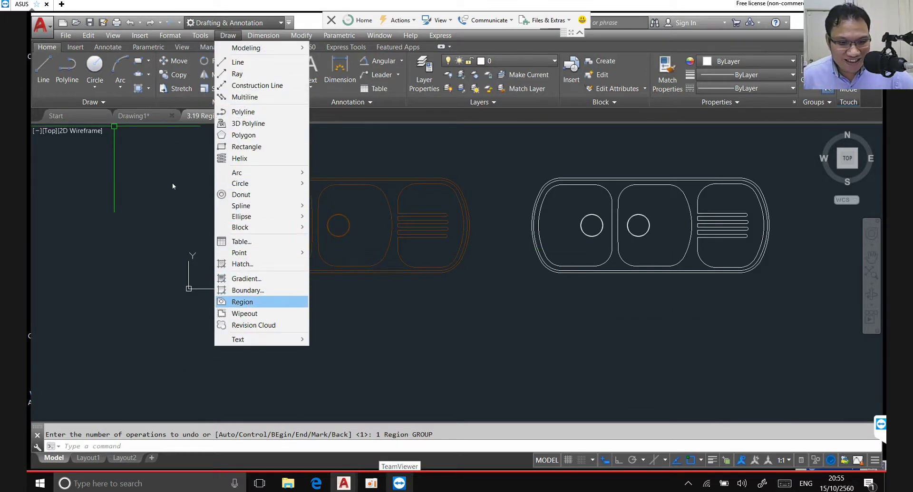
left_click(254, 302)
mouse_move(498, 153)
left_mouse_down()
mouse_move(328, 214)
mouse_move(374, 182)
mouse_move(497, 153)
left_mouse_up()
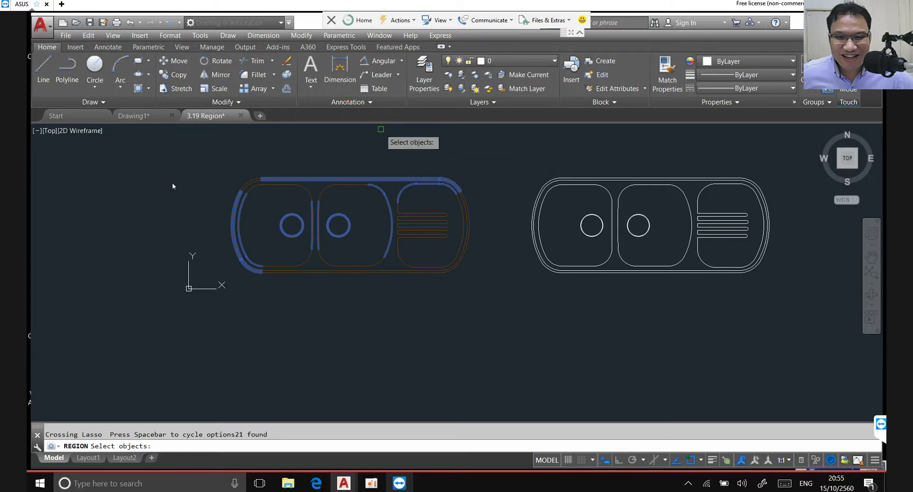
key("Return")
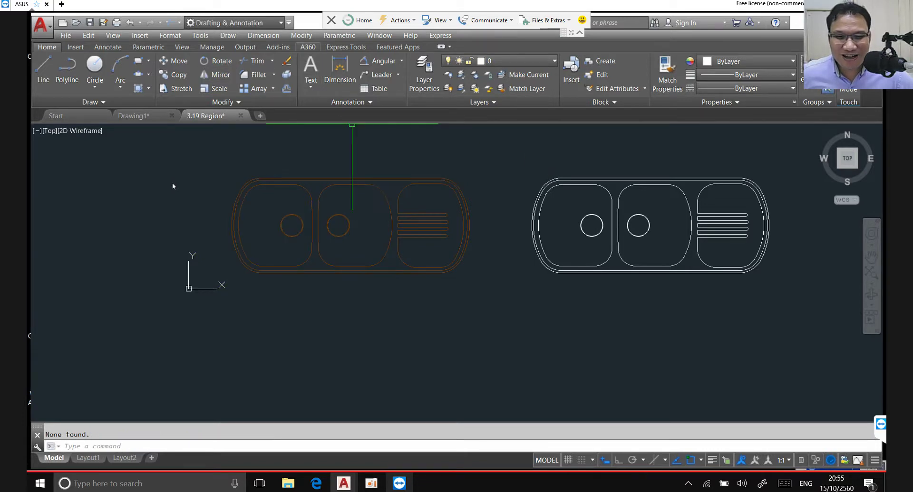
- Rerun Draw > Region from the keyboard and window-select the left sink to create 9 regions
key("alt+d")
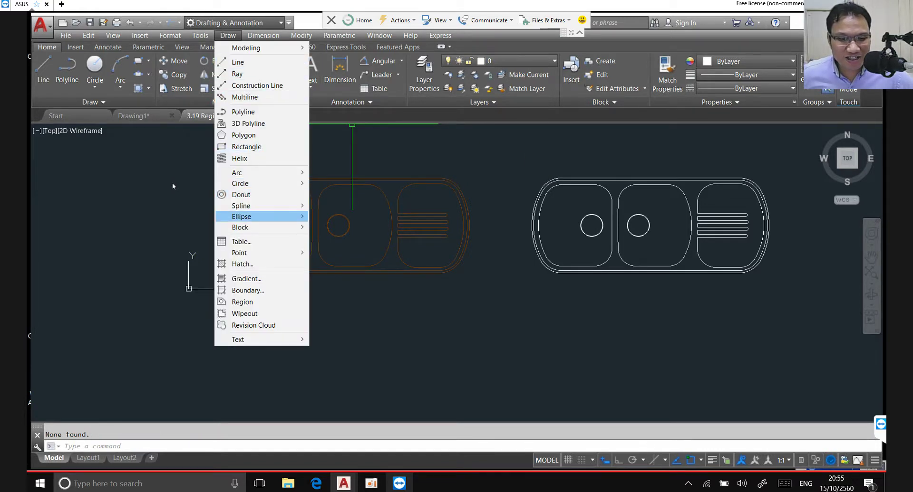
key("Down")
key("Down")
key("Down")
key("Down")
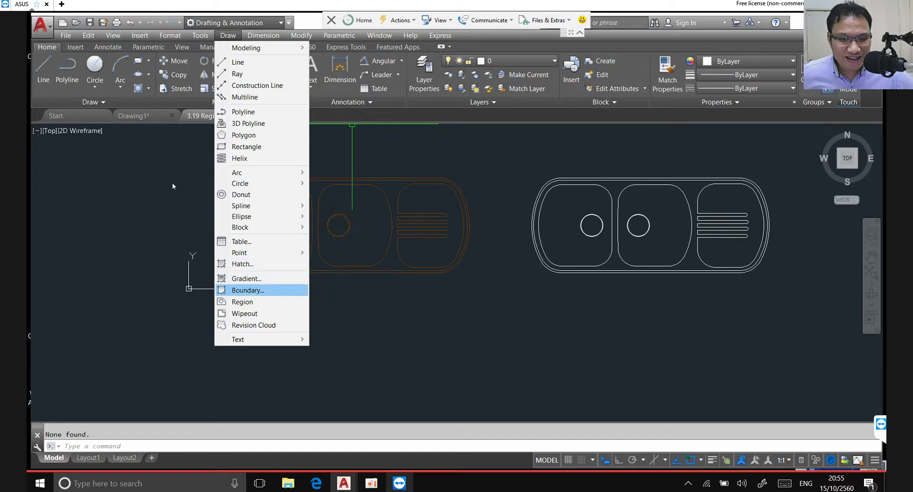
key("Down")
key("Return")
left_click(495, 152)
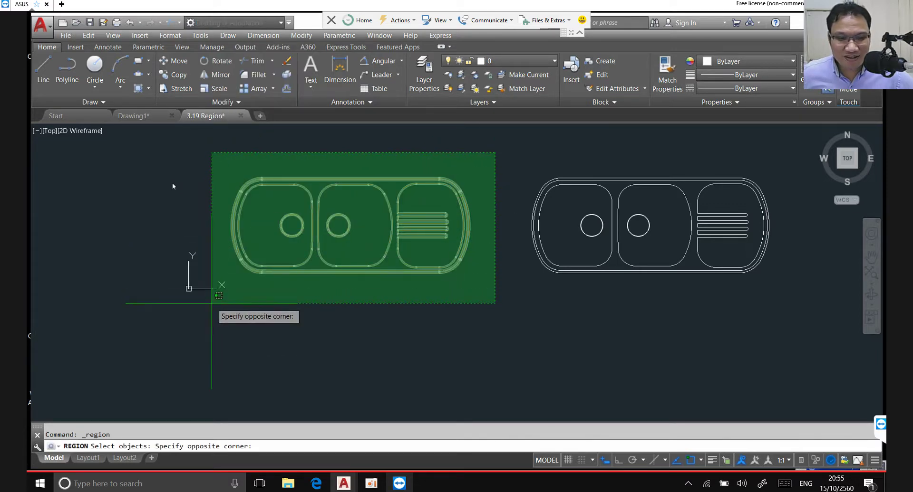
left_click(211, 303)
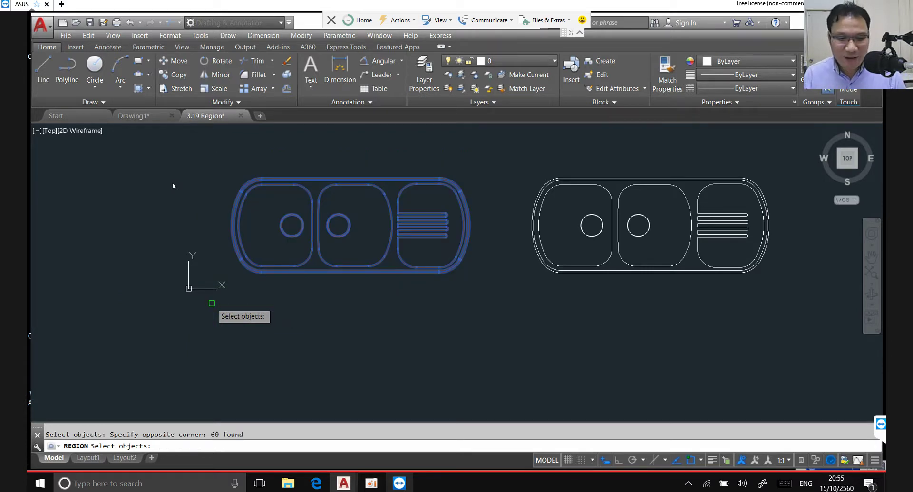
key("Return")
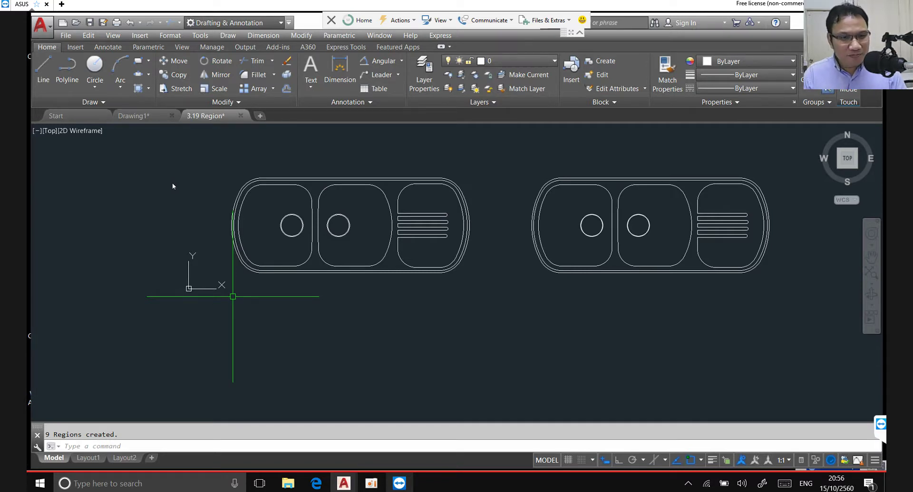
left_click(241, 116)
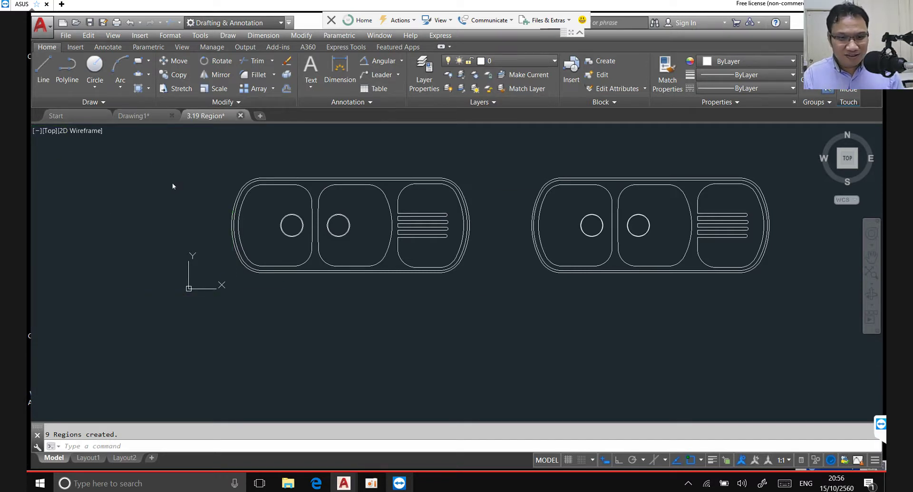
- Close 3.19 Region without saving and open the 3.20 Wipeout drawing
left_click(542, 271)
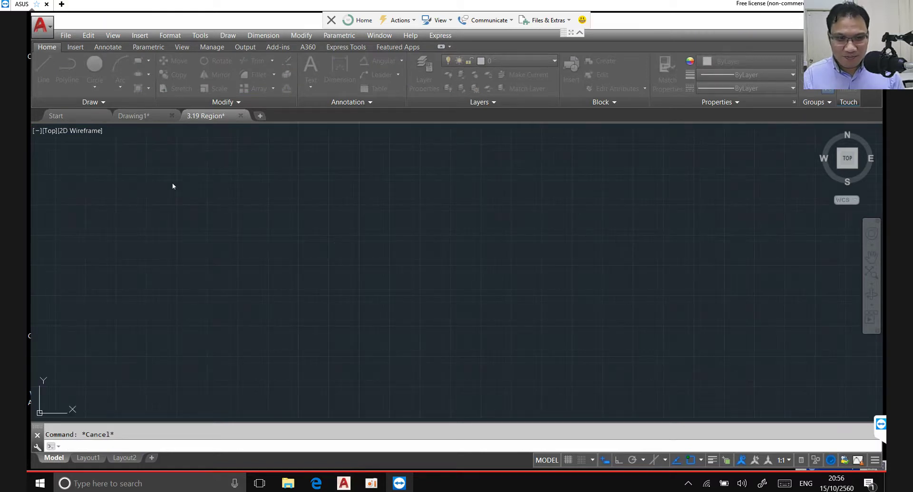
key("ctrl+o")
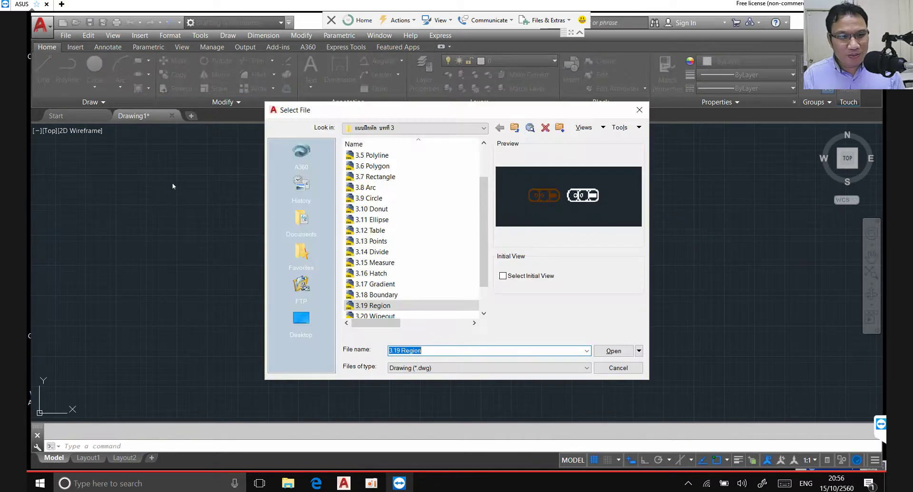
key("Down")
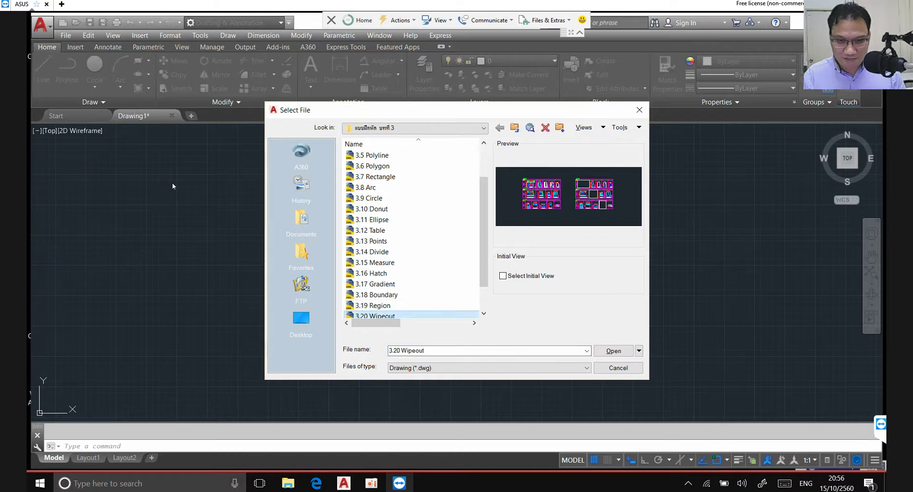
key("Return")
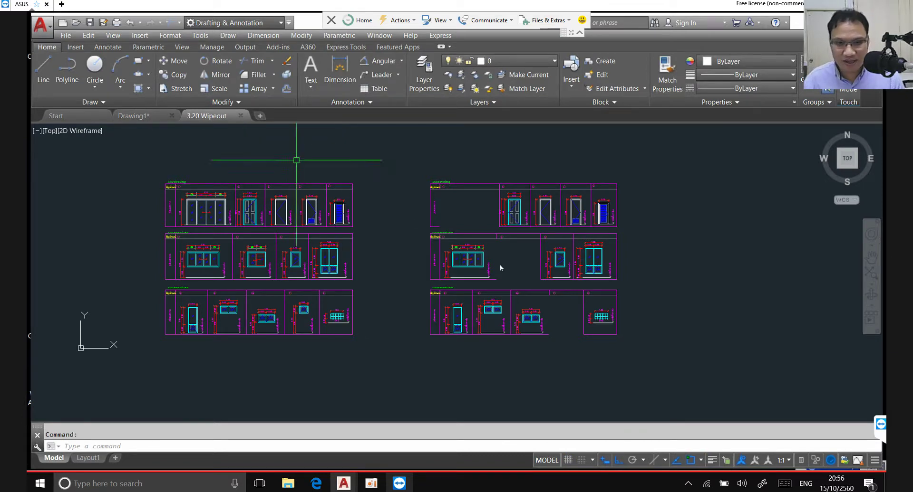
- Delete the wipeout rectangle masking window ② in the left elevation set
middle_click_drag(525, 255, 531, 225)
scroll(541, 225, "up", 4)
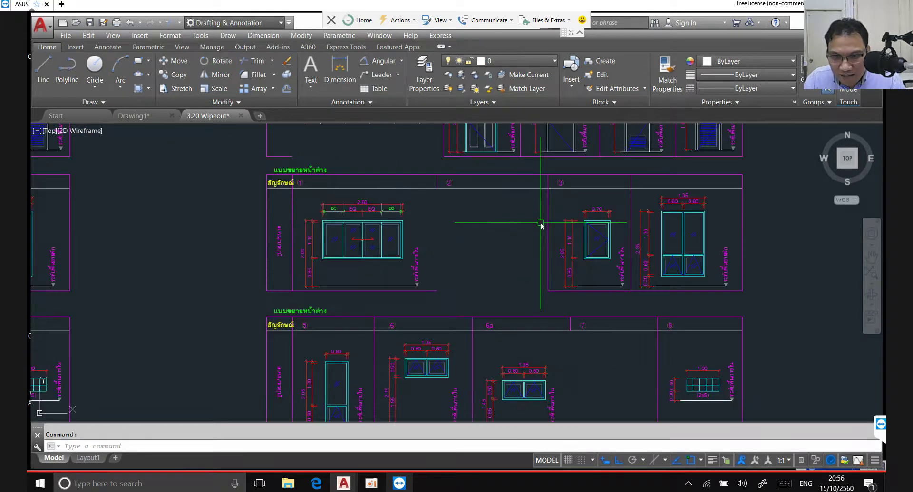
left_click(490, 190)
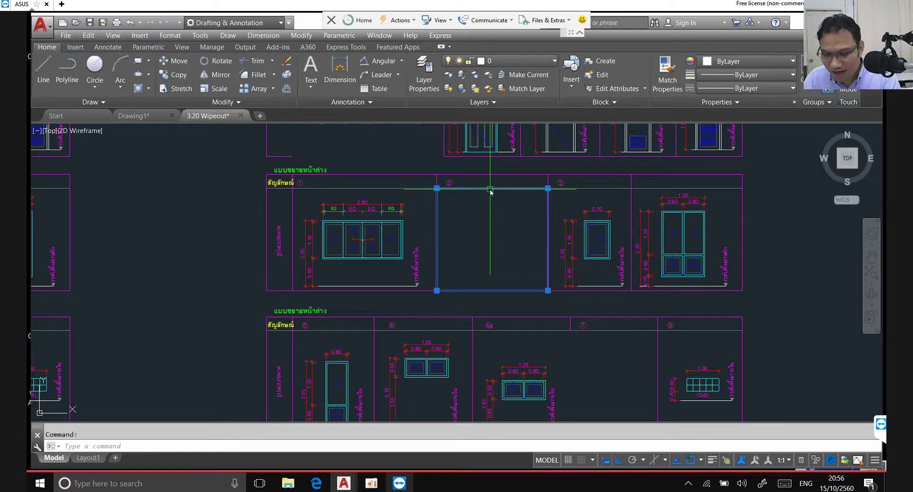
key("Delete")
middle_click_drag(401, 157, 417, 236)
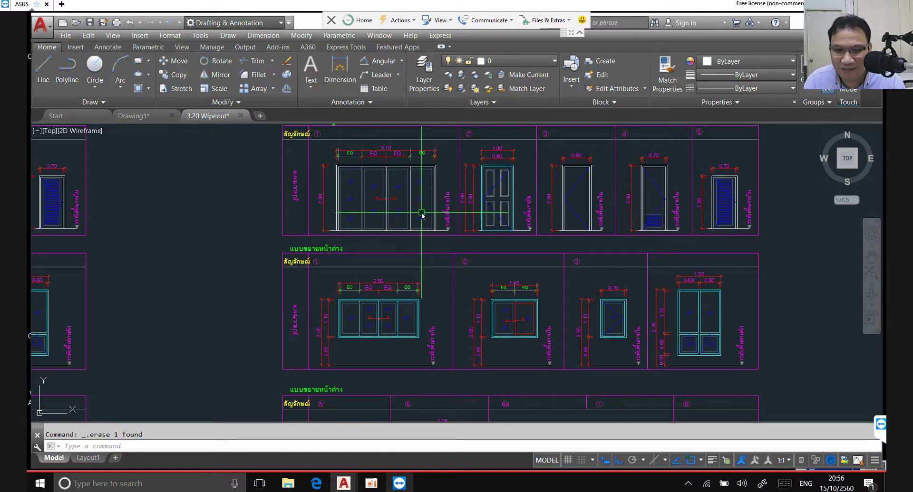
scroll(422, 215, "down", 3)
middle_click_drag(380, 217, 573, 213)
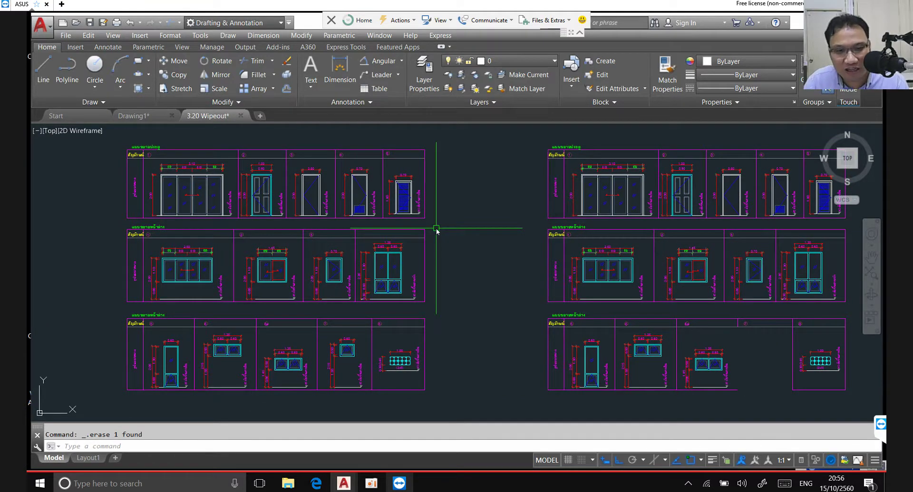
- Draw a four-corner wipeout over door panel ② using Draw > Wipeout
middle_click_drag(253, 196, 312, 201)
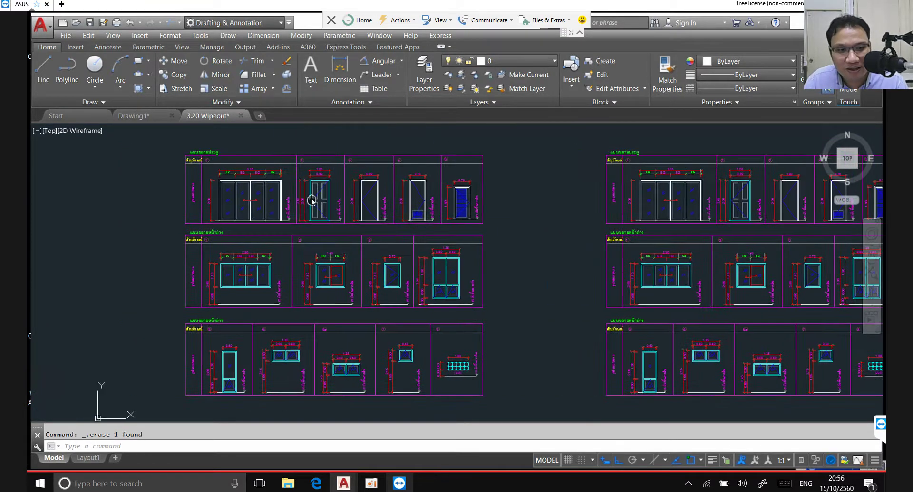
scroll(281, 180, "up", 4)
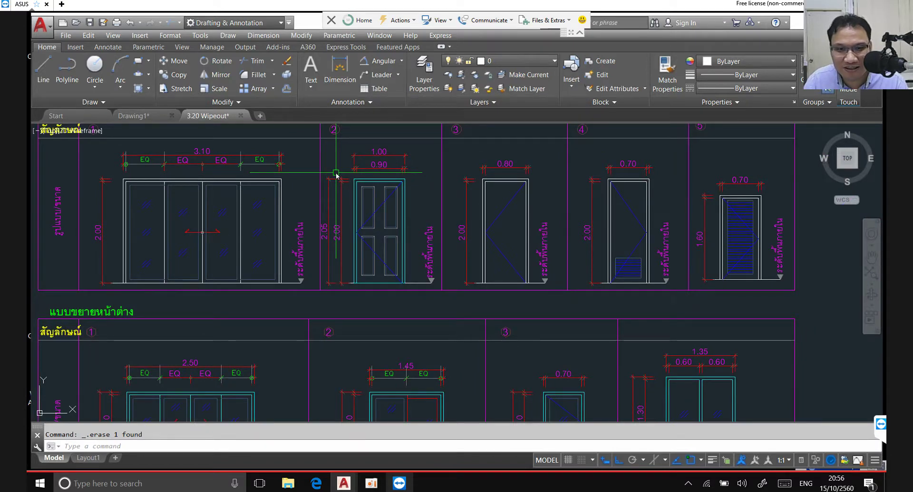
left_click(228, 36)
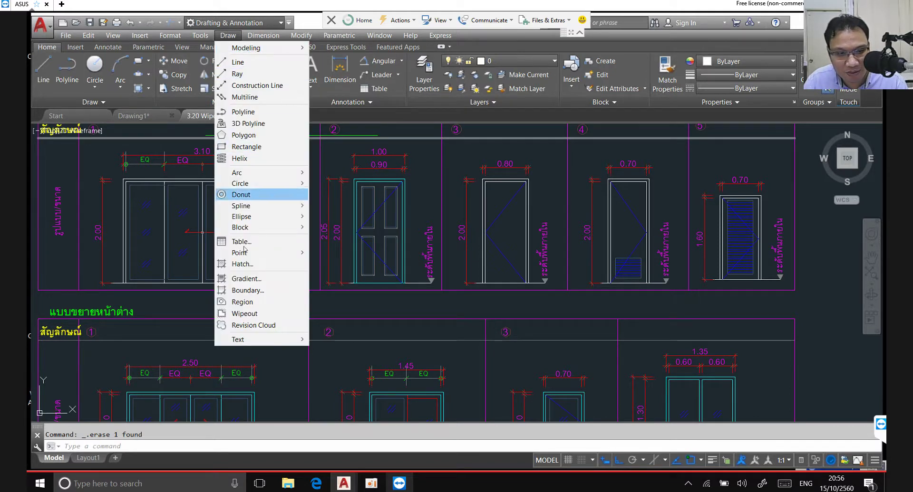
left_click(252, 314)
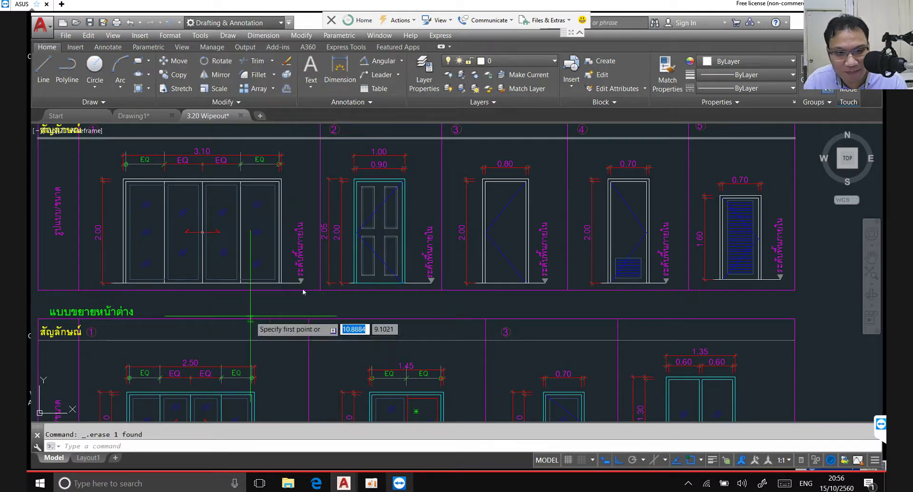
left_click(321, 139)
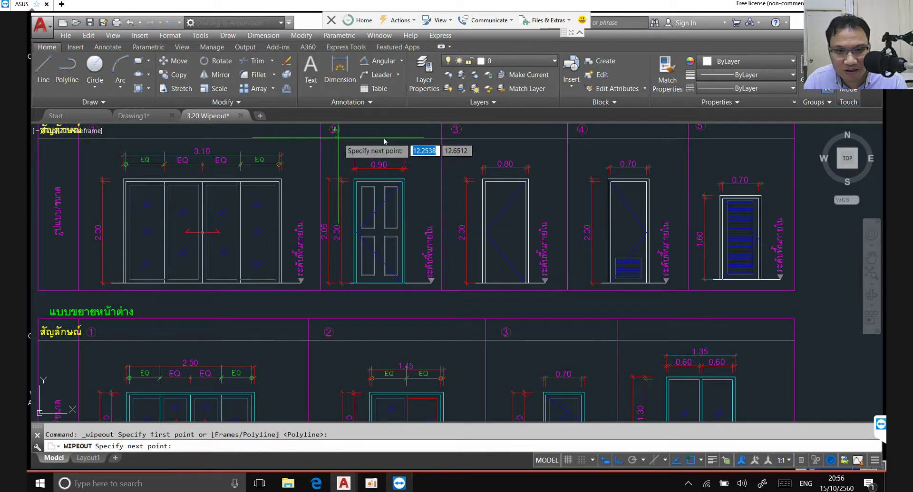
left_click(442, 139)
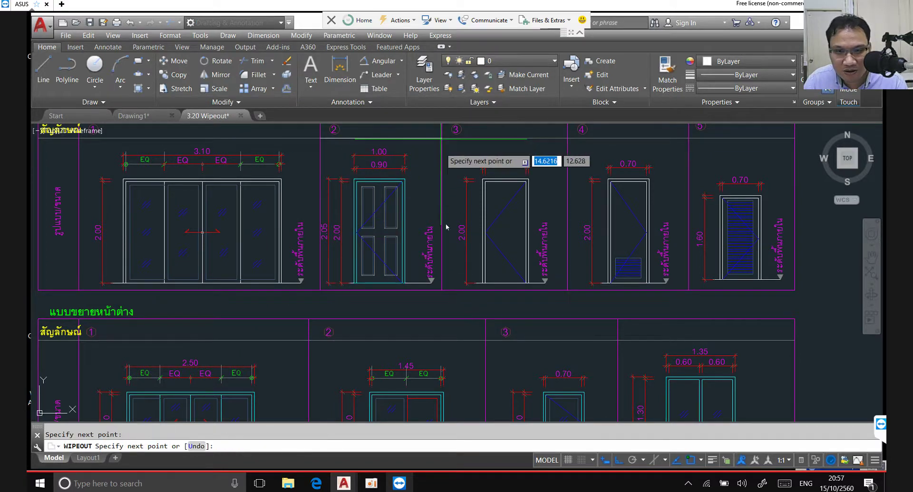
left_click(441, 290)
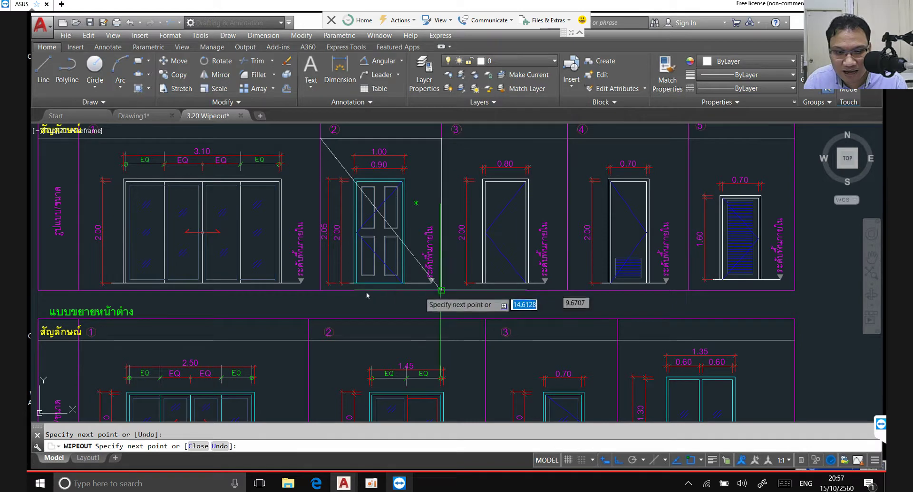
left_click(320, 290)
key("Return")
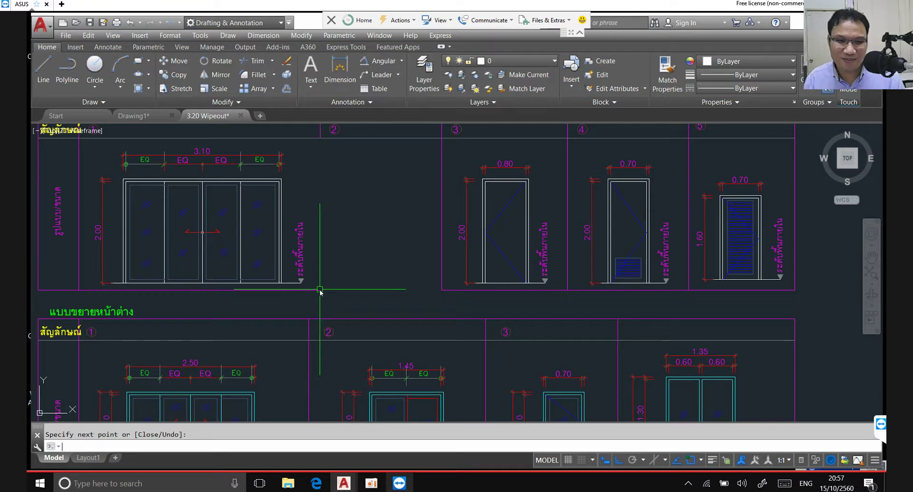
- Delete that wipeout and redraw it around door panel ②'s four corners
left_click(373, 139)
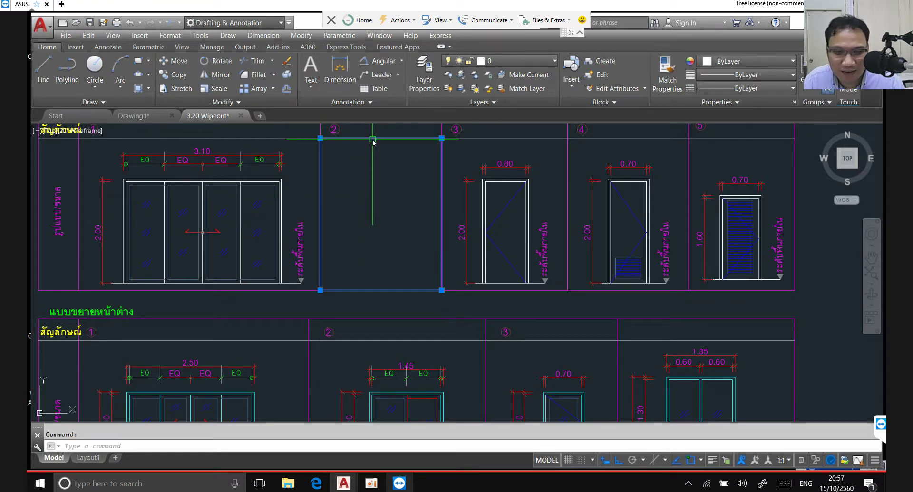
key("Delete")
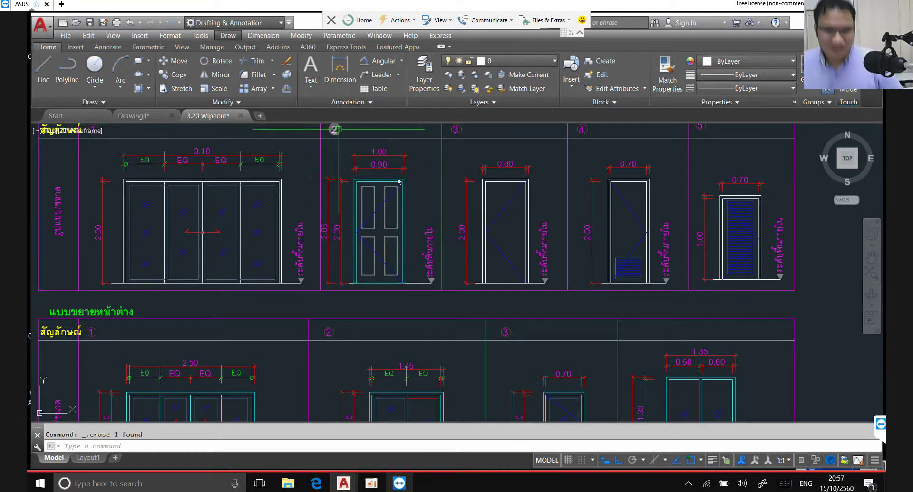
left_click(228, 35)
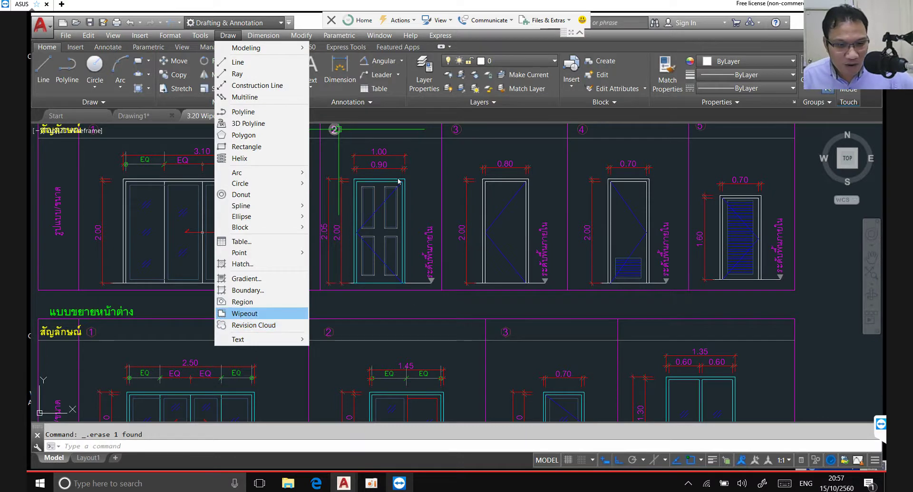
left_click(244, 314)
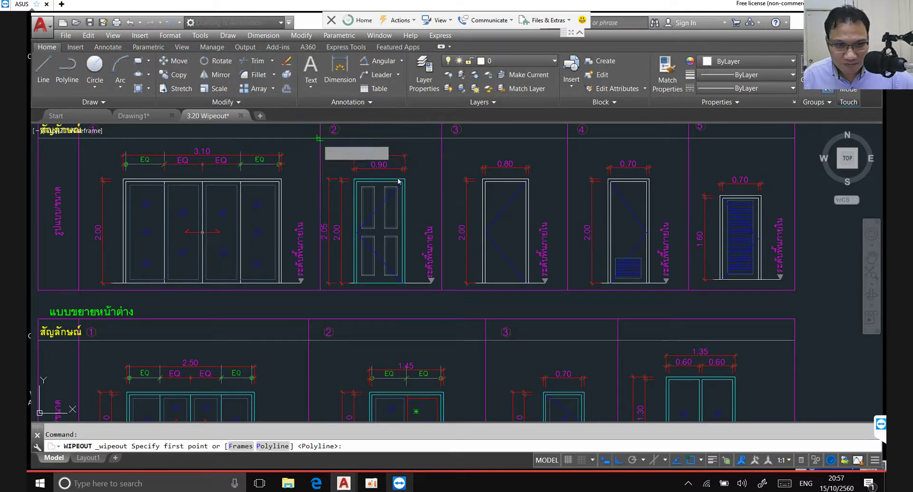
left_click(319, 139)
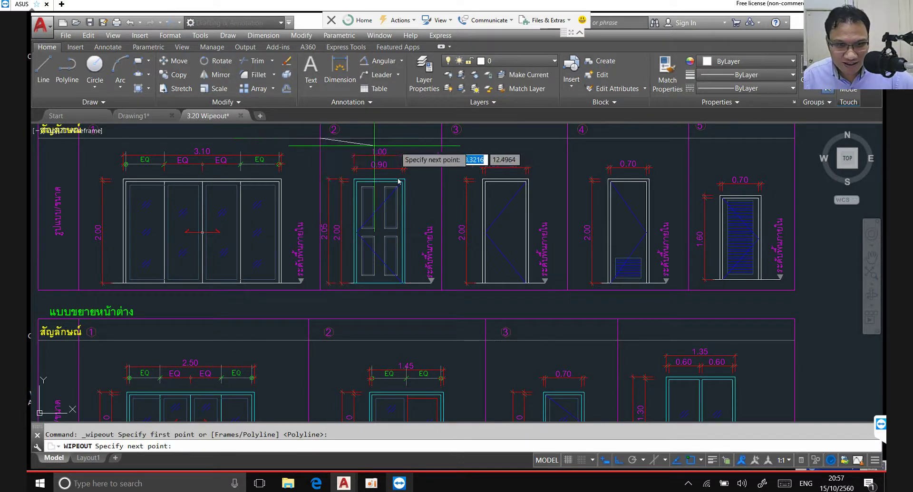
left_click(441, 138)
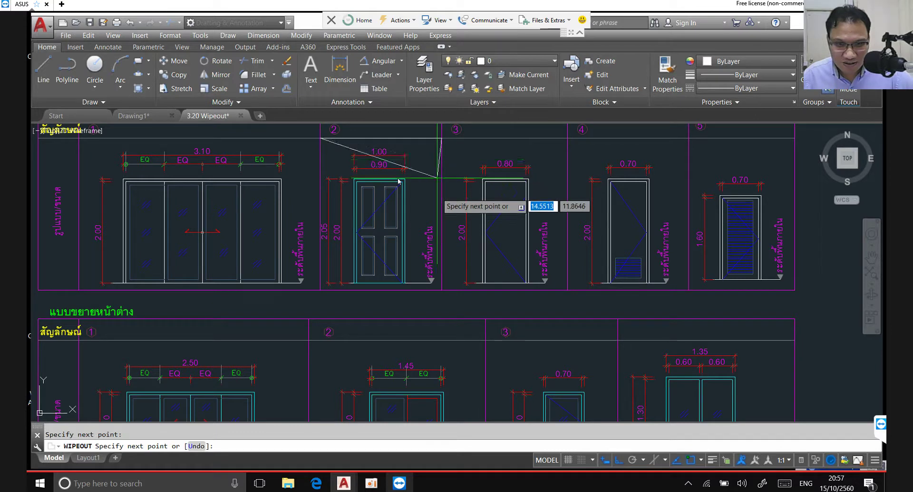
left_click(442, 290)
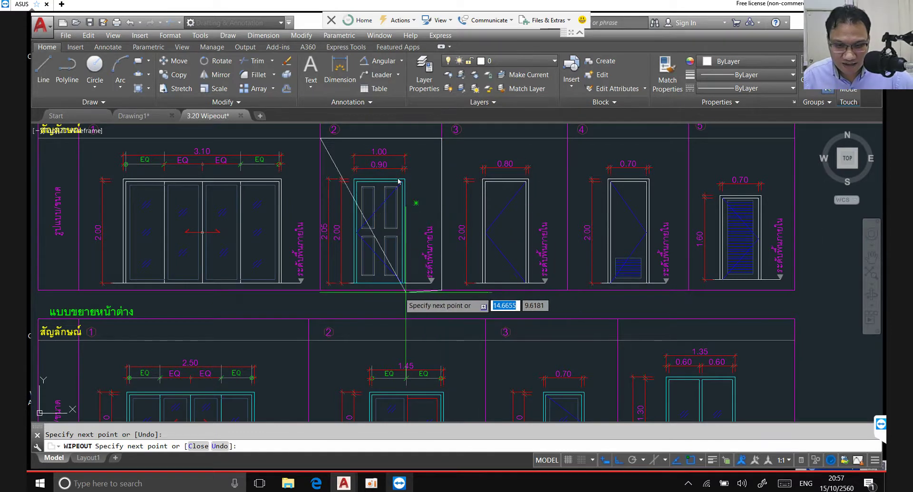
left_click(319, 290)
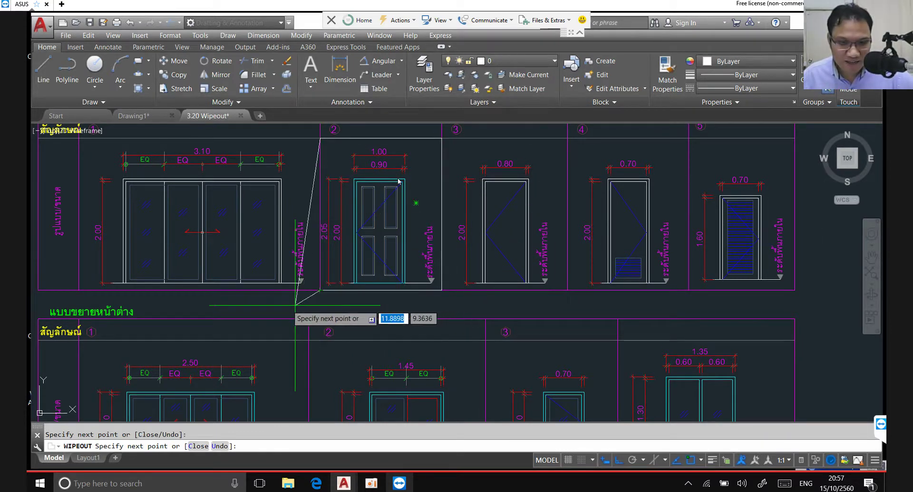
key("Return")
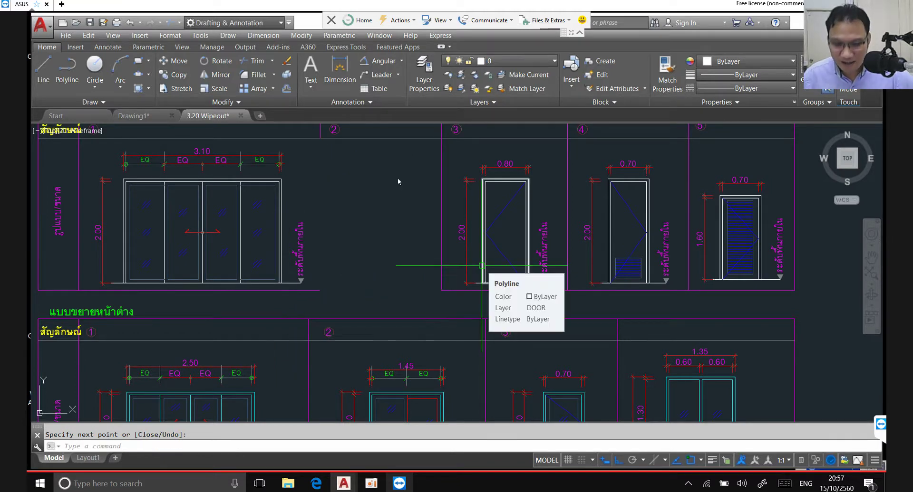
mouse_move(398, 404)
middle_mouse_down()
mouse_move(458, 225)
mouse_move(392, 225)
middle_mouse_up()
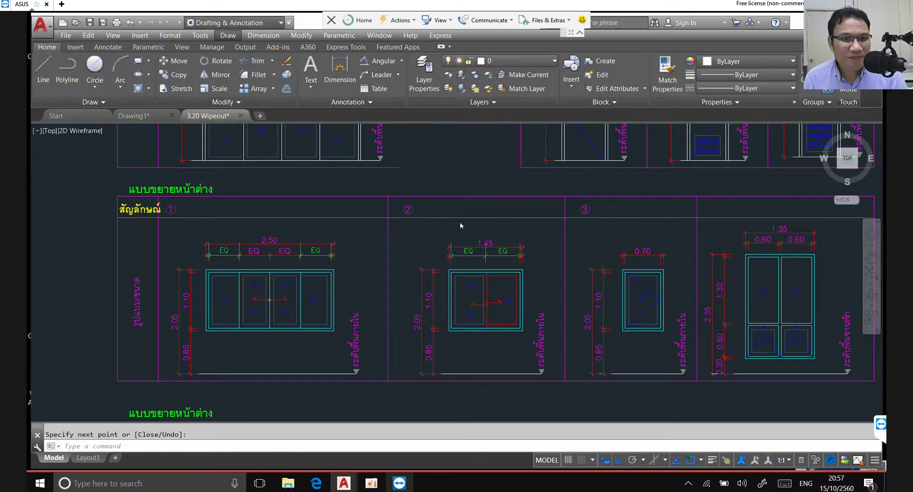
- Cover window panel ① with a four-corner wipeout using Draw > Wipeout
left_click(227, 36)
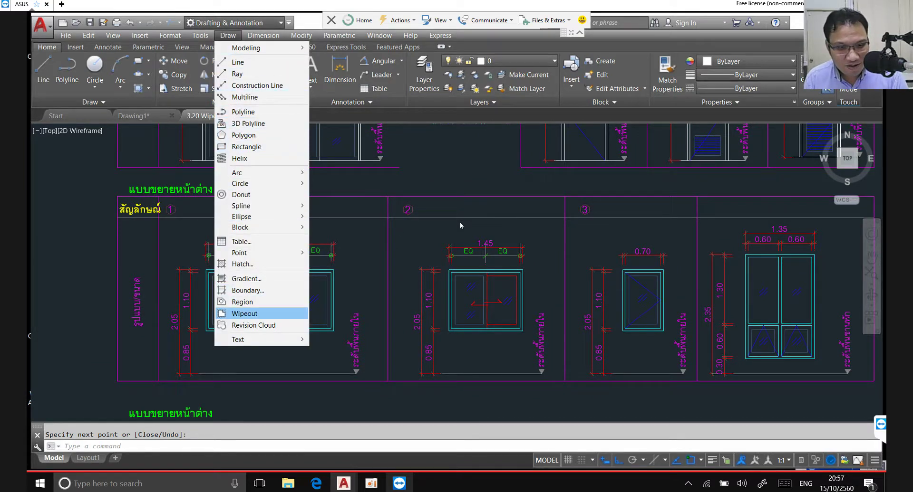
left_click(244, 314)
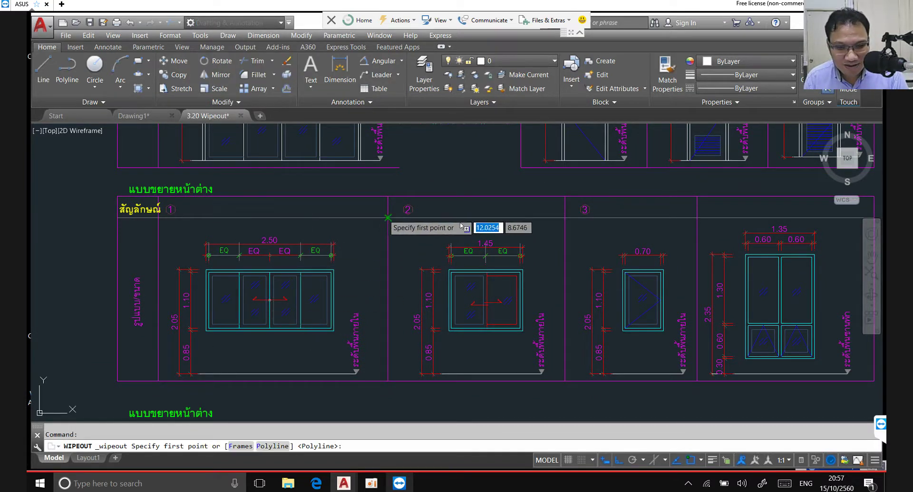
left_click(388, 218)
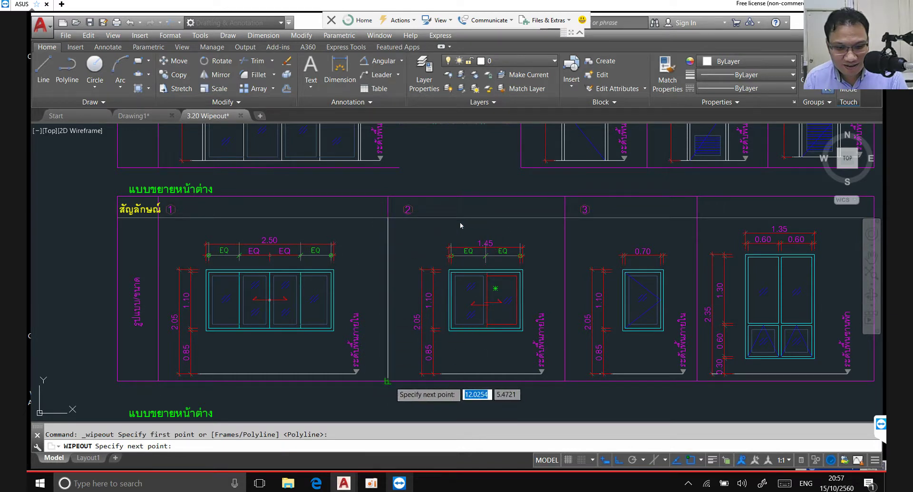
left_click(388, 382)
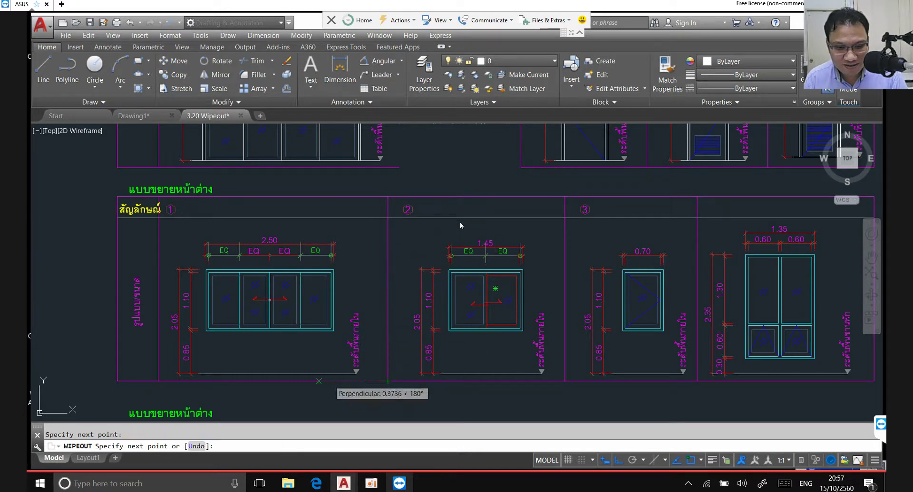
left_click(158, 381)
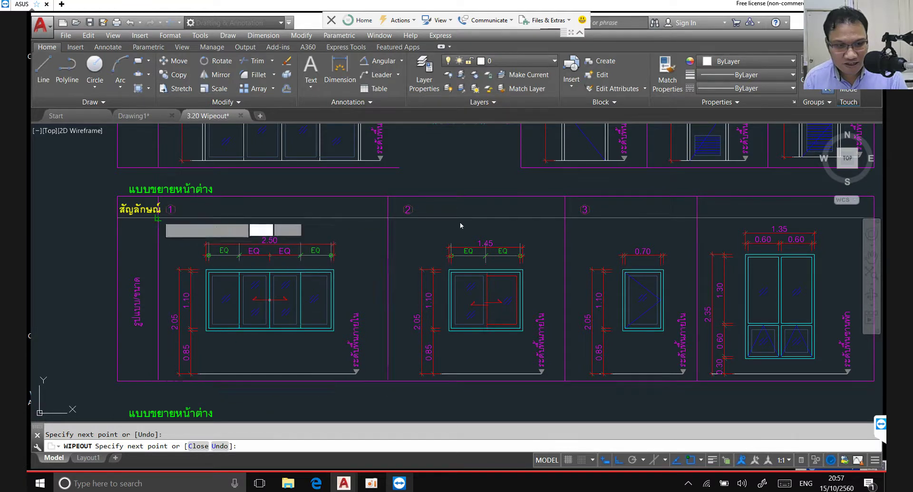
left_click(159, 218)
key("Return")
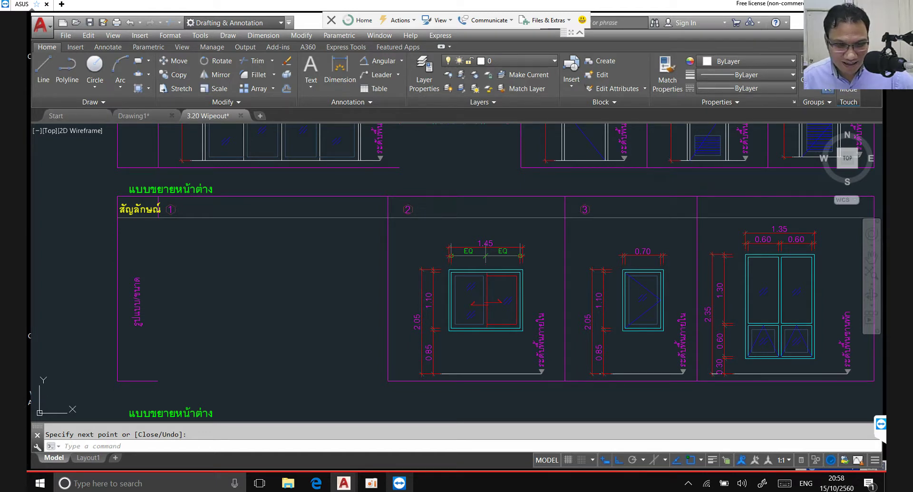
key("ctrl+z")
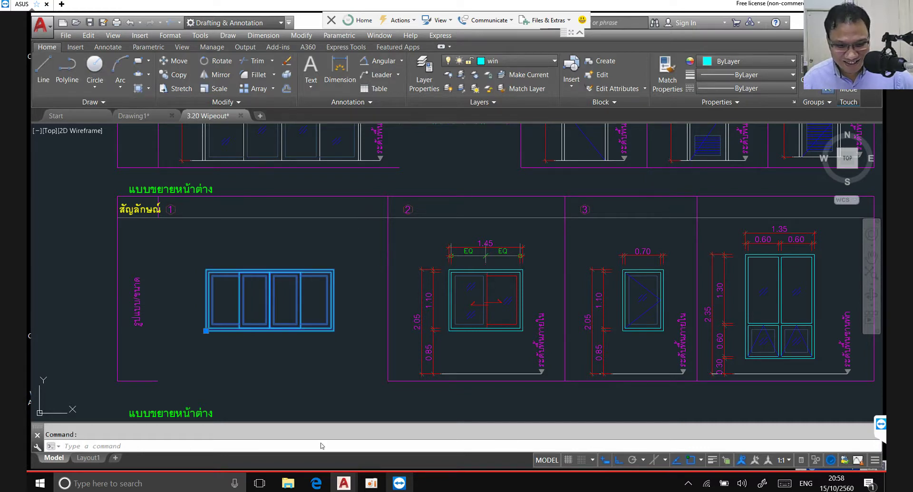
- Accidentally erase window panel ①'s outline, then undo the erase
scroll(472, 272, "down", 4)
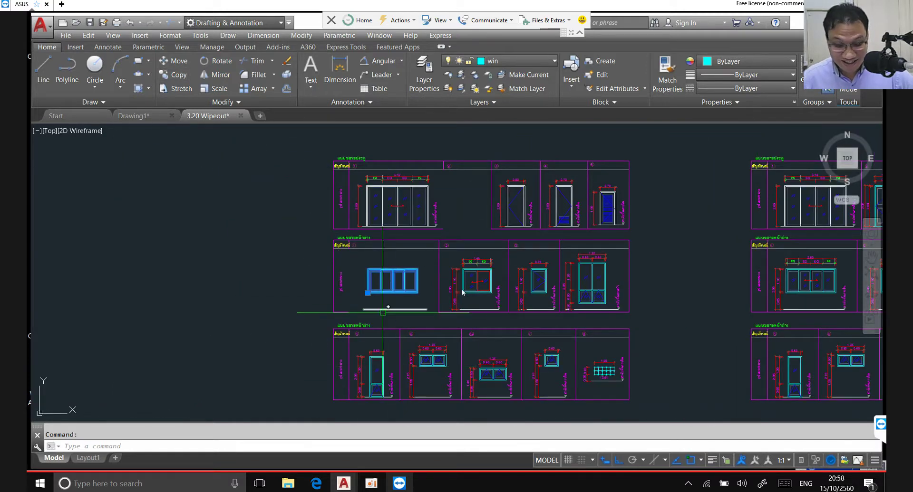
scroll(376, 340, "up", 4)
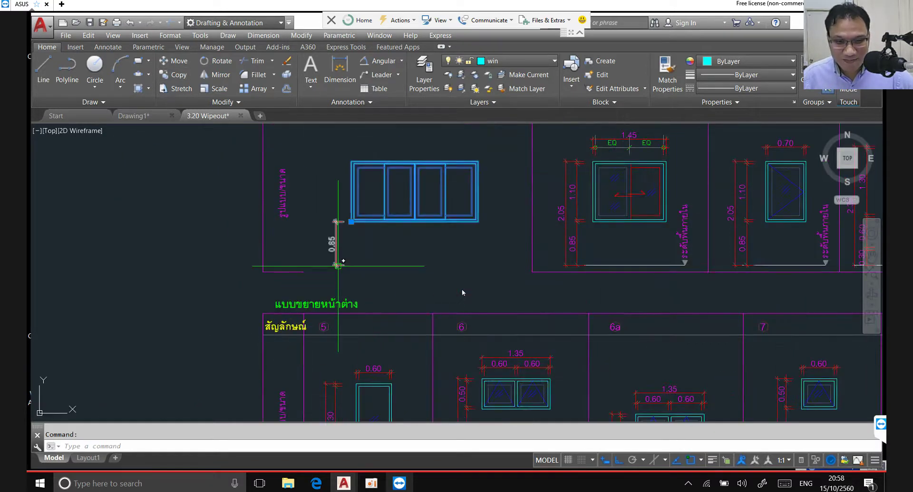
left_click(303, 235)
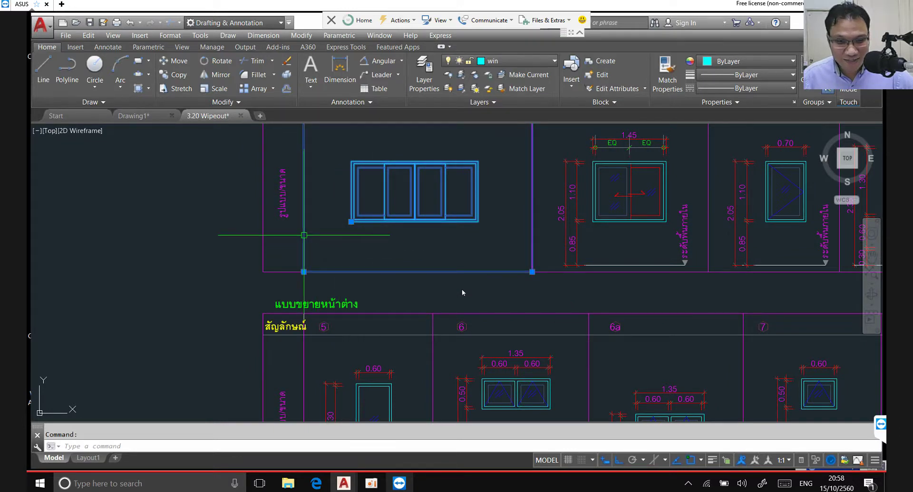
key("Delete")
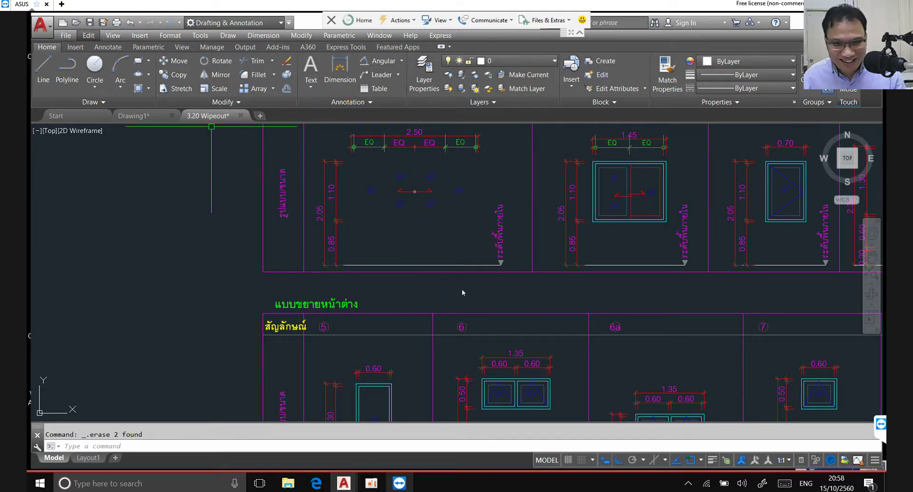
key("alt+e")
key("Return")
- Window-select the wipeout covering panel ① and delete it to reveal the window
key("alt+e")
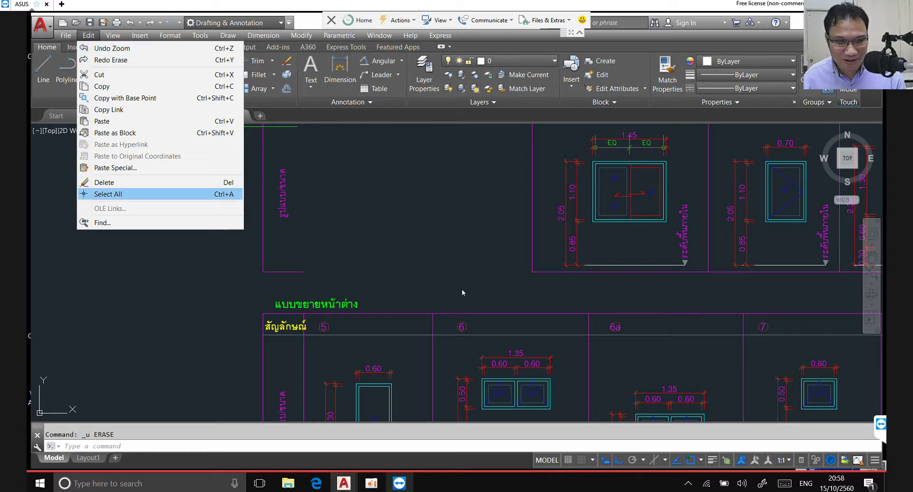
left_click(169, 253)
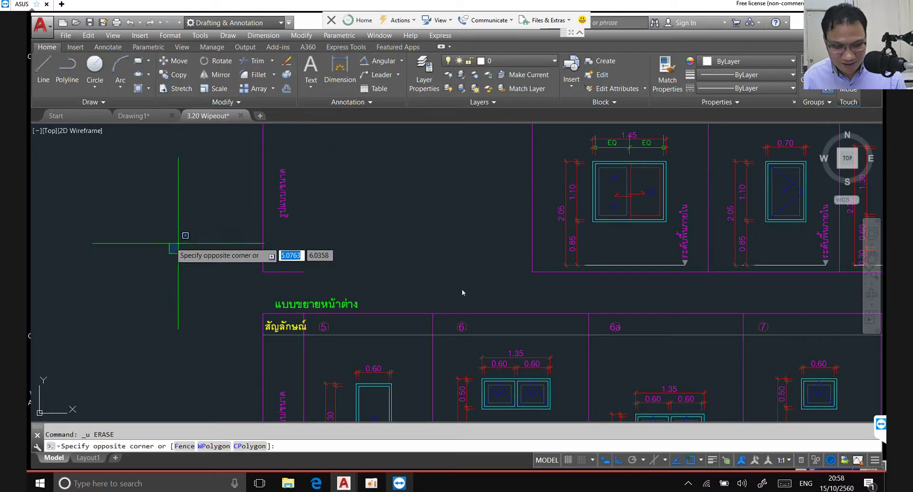
key("Escape")
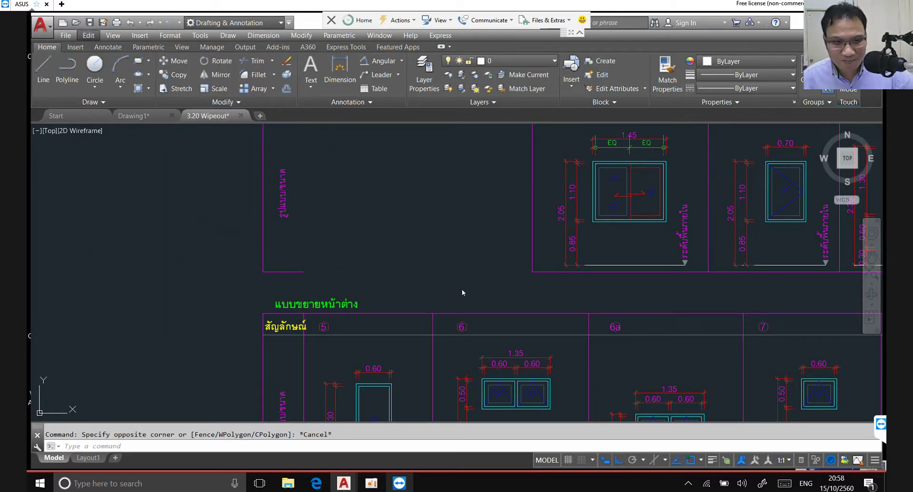
left_click(309, 257)
left_click(303, 259)
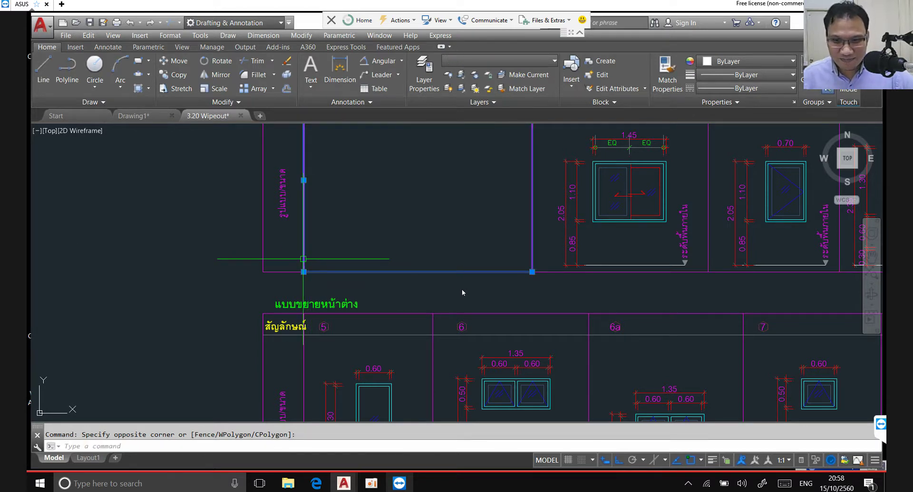
key("Delete")
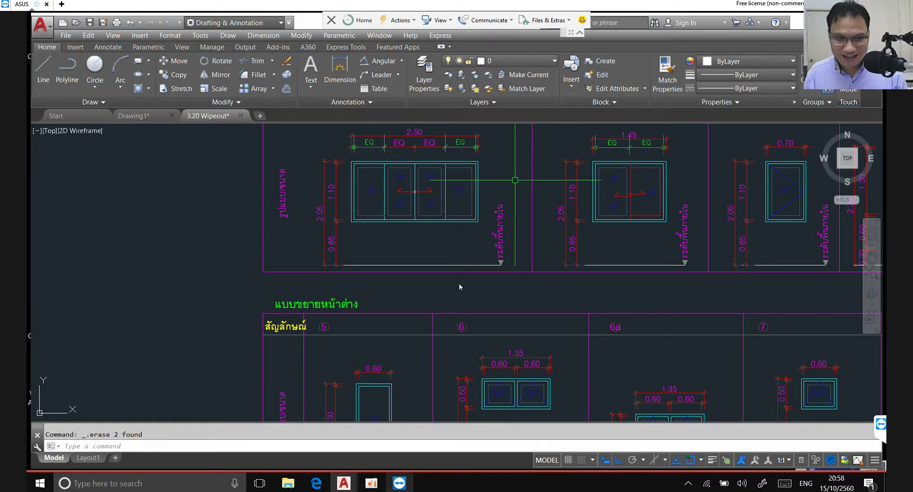
- Close the 3.20 Wipeout drawing, dismissing the save-changes prompt
middle_click_drag(515, 180, 260, 462)
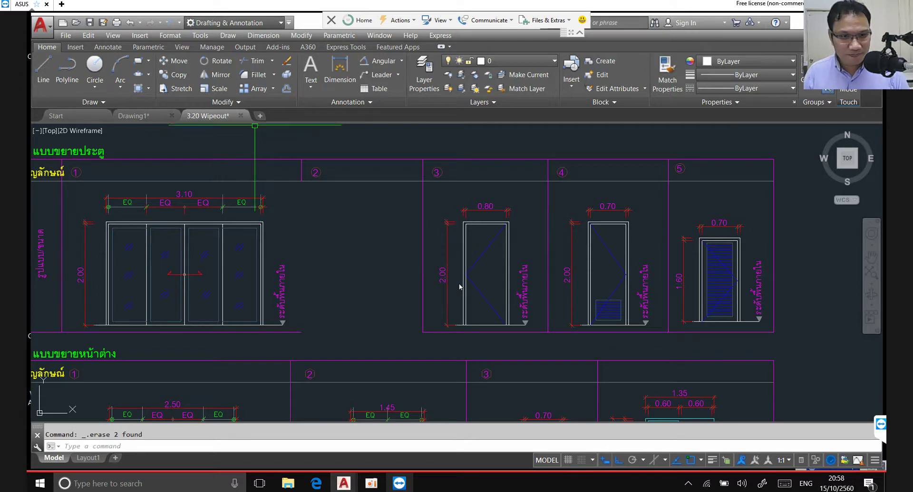
left_click(240, 115)
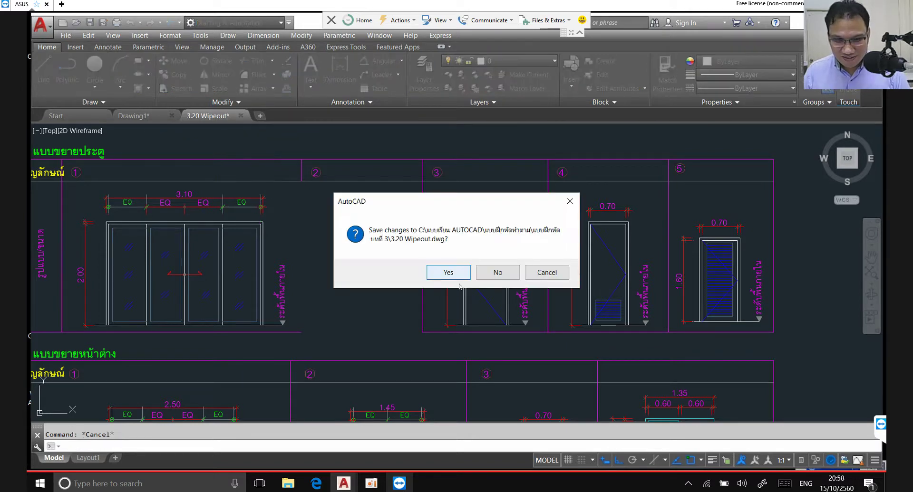
key("Escape")
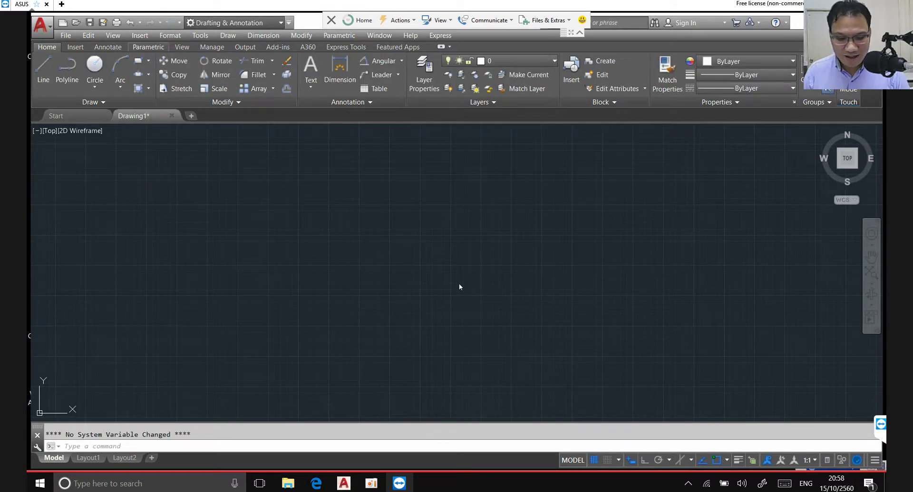
key("ctrl+o")
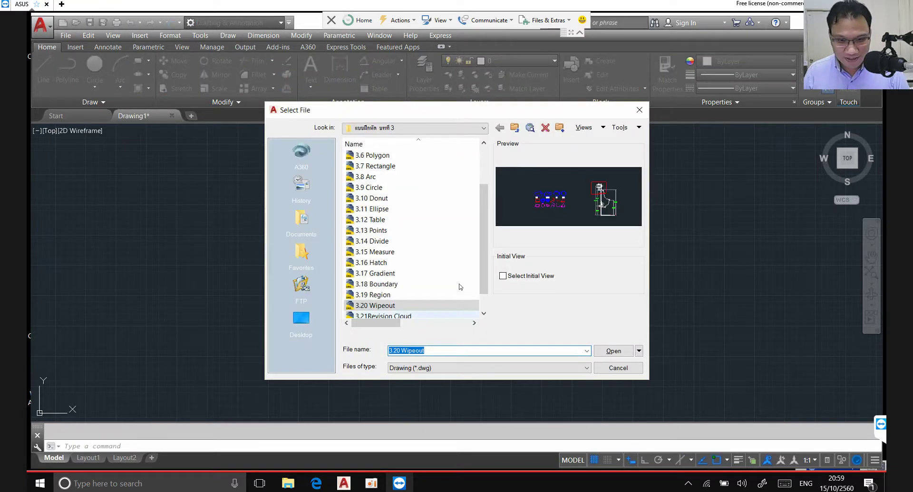
key("Down")
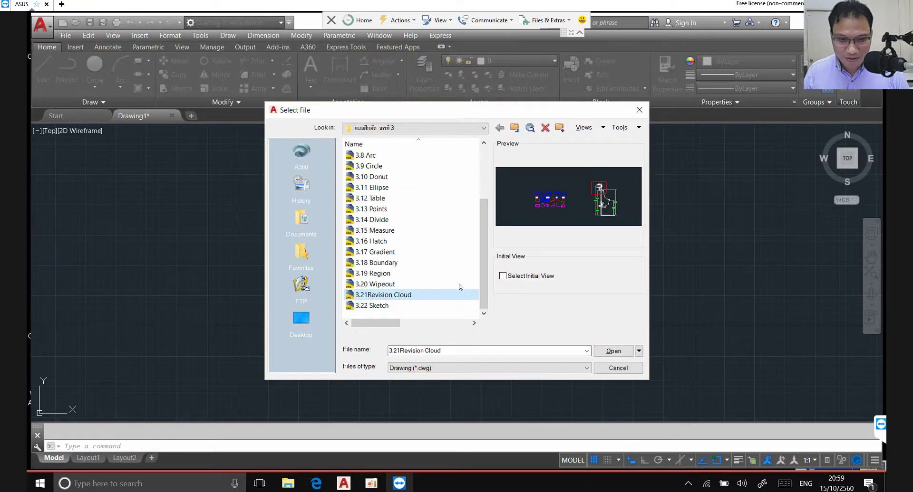
key("Return")
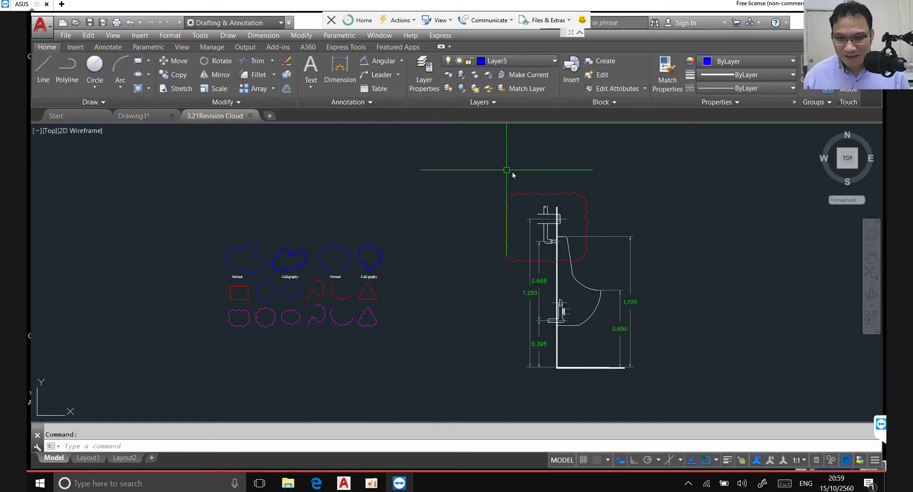
scroll(527, 200, "up", 3)
scroll(528, 200, "up", 1)
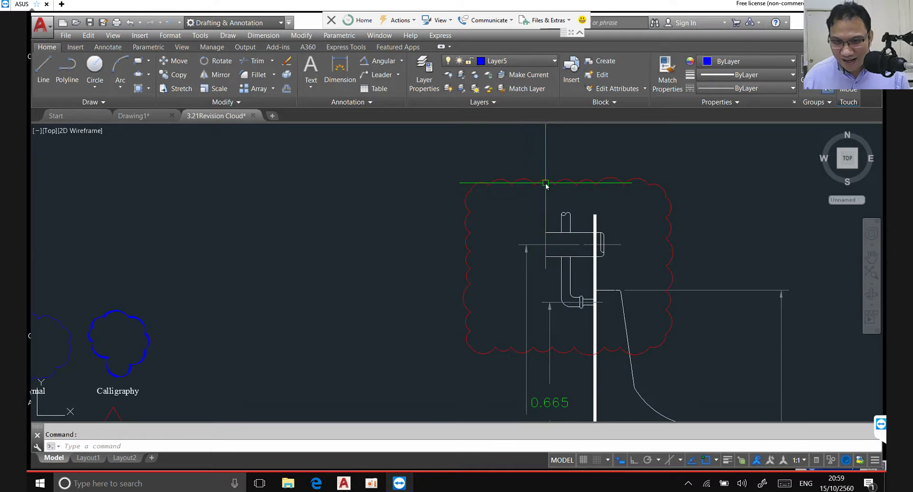
scroll(532, 198, "down", 2)
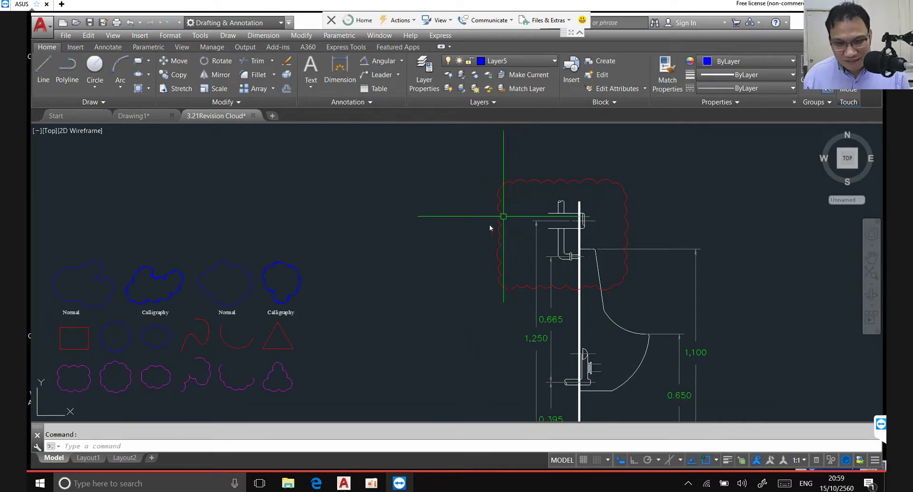
middle_click_drag(503, 221, 517, 215)
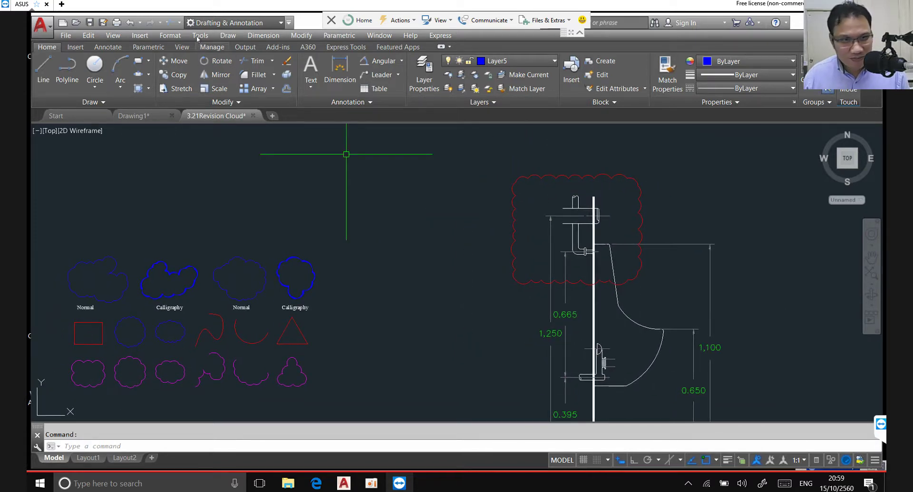
left_click(228, 36)
left_click(268, 327)
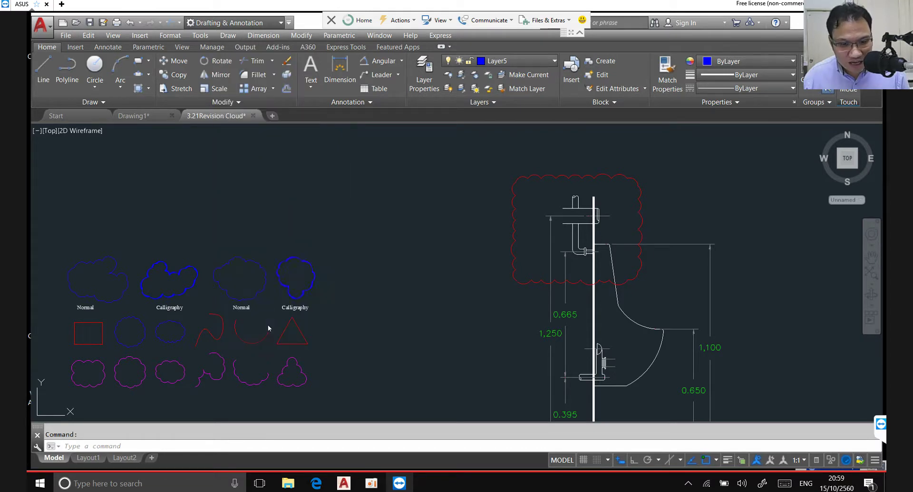
left_click(342, 183)
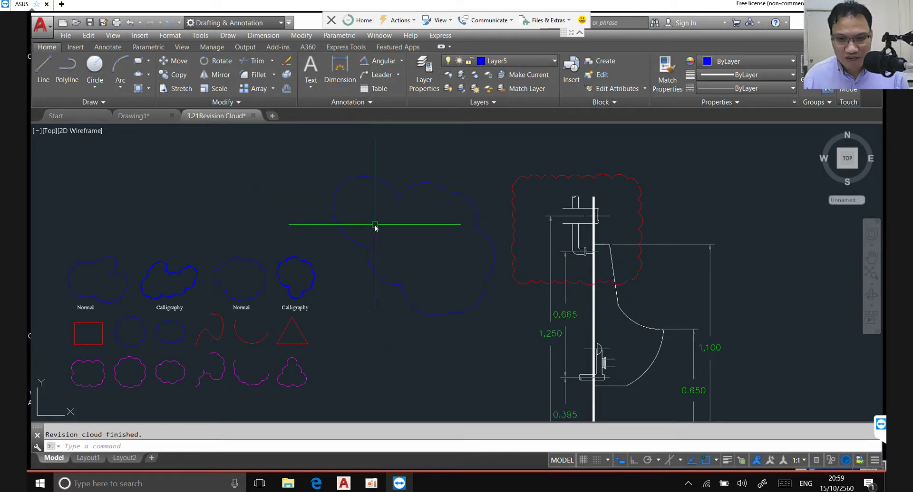
left_click(394, 193)
key("Delete")
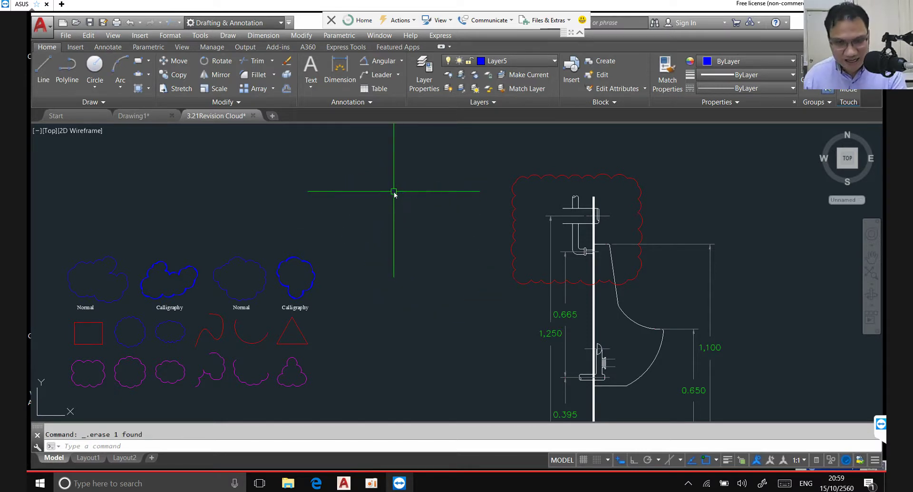
left_click(107, 103)
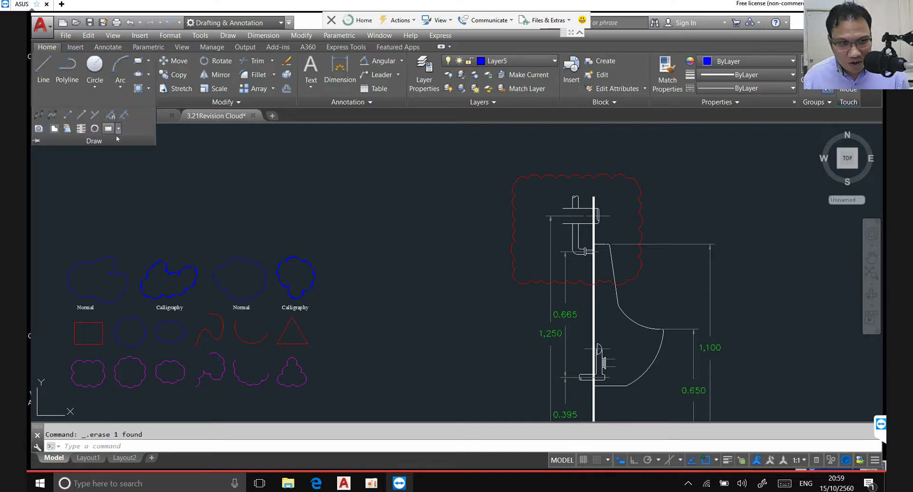
left_click(118, 130)
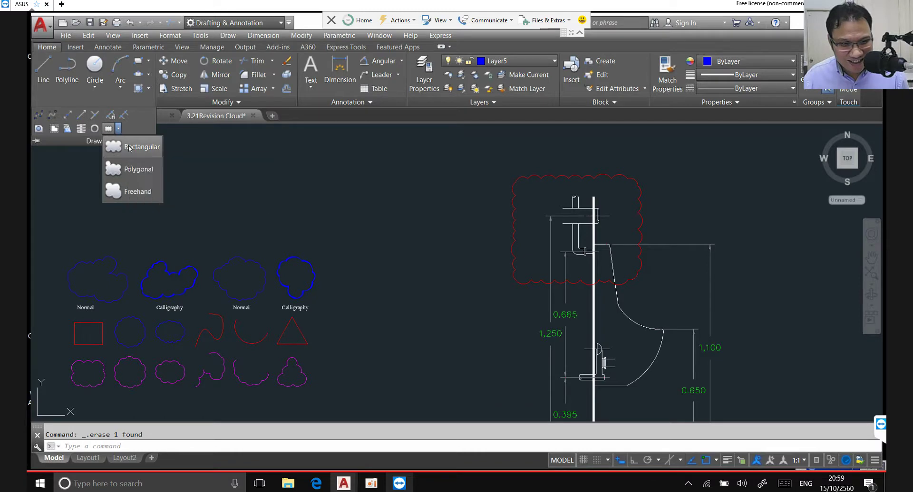
left_click(128, 148)
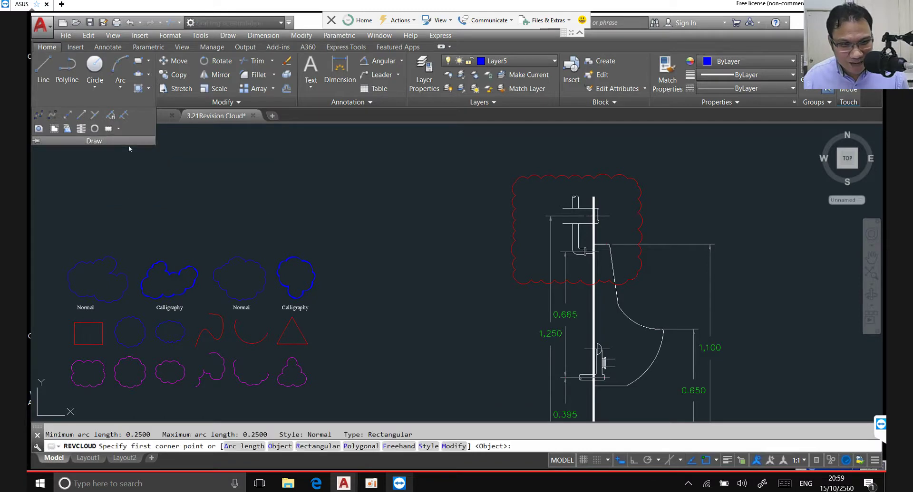
left_click(281, 162)
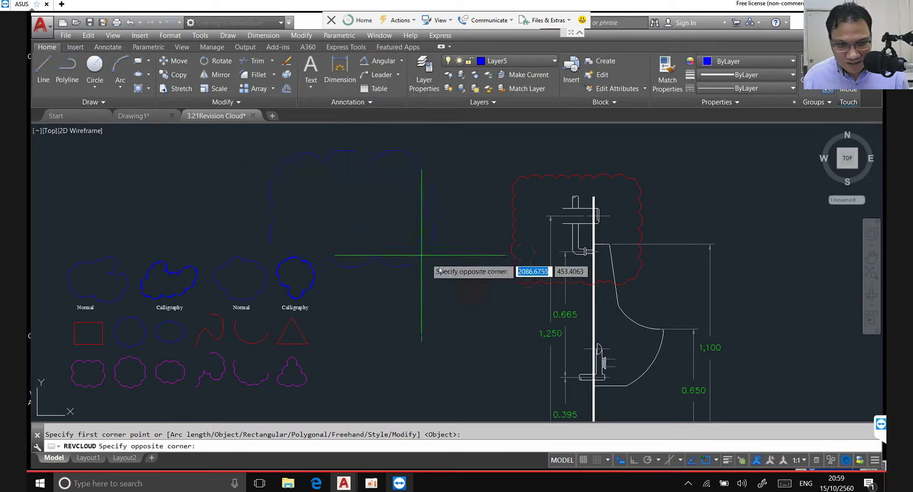
left_click(490, 360)
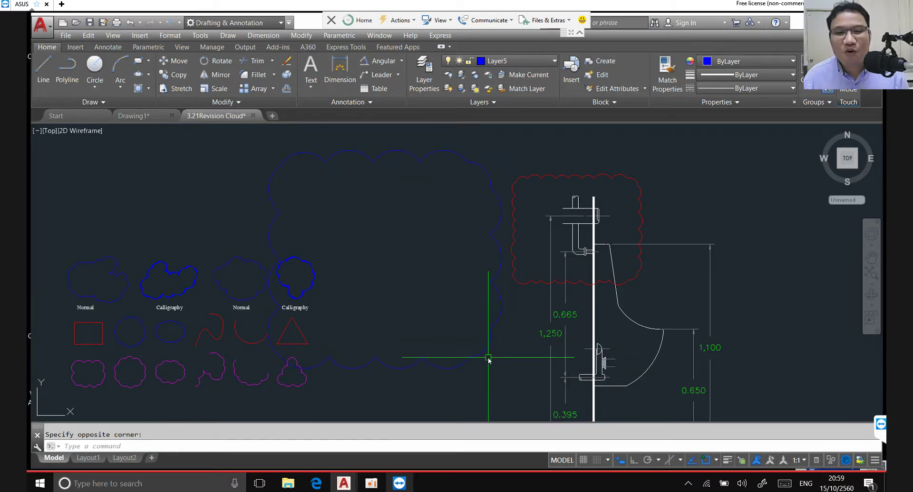
mouse_move(487, 347)
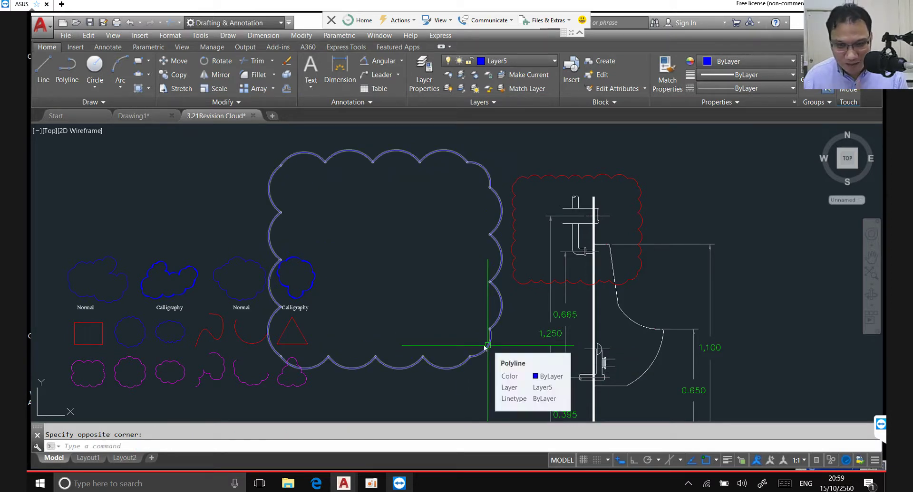
left_click(494, 289)
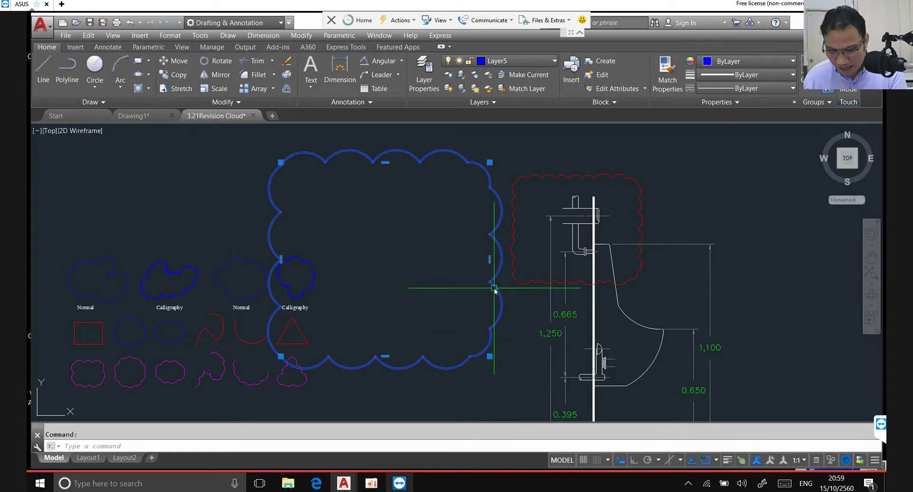
key("Delete")
scroll(492, 285, "down", 4)
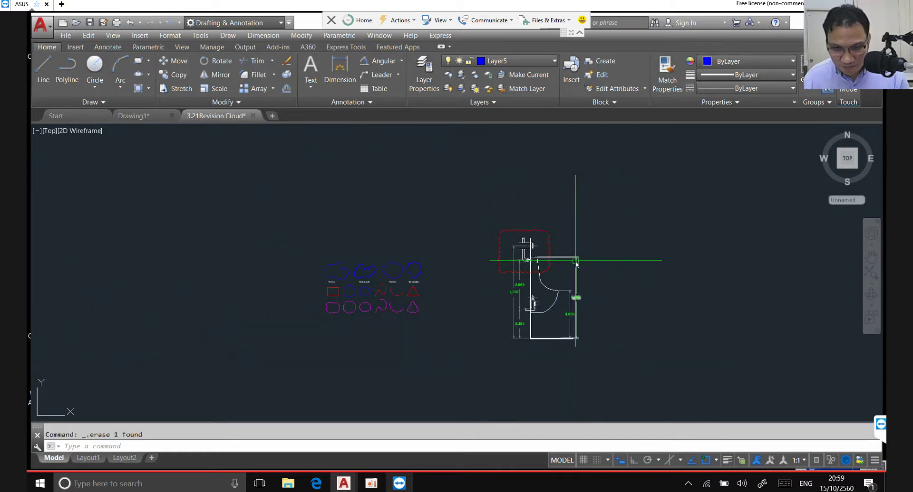
- Cancel an erase whose selection window caught nothing
scroll(576, 264, "up", 2)
key("Delete")
left_click(615, 198)
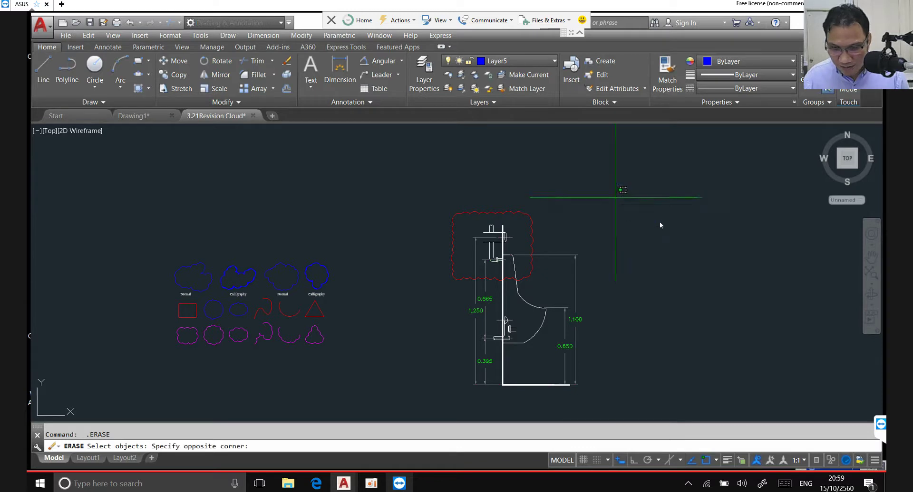
left_click(680, 248)
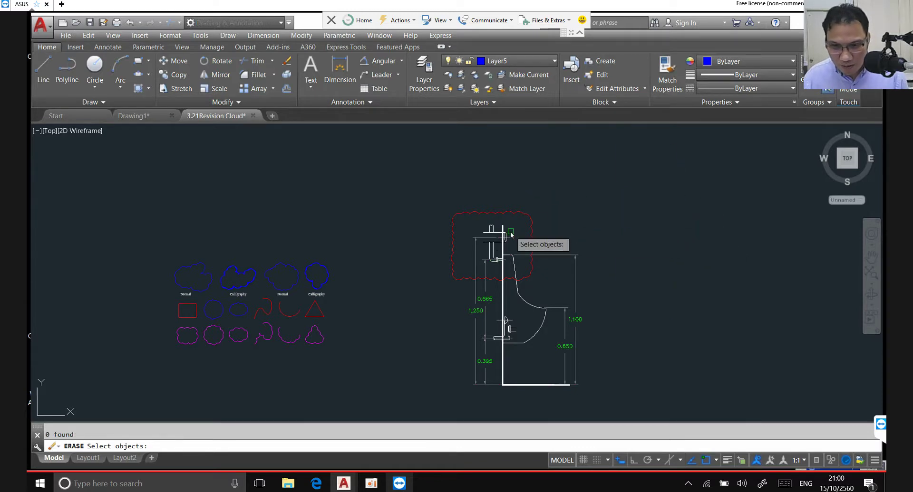
key("Escape")
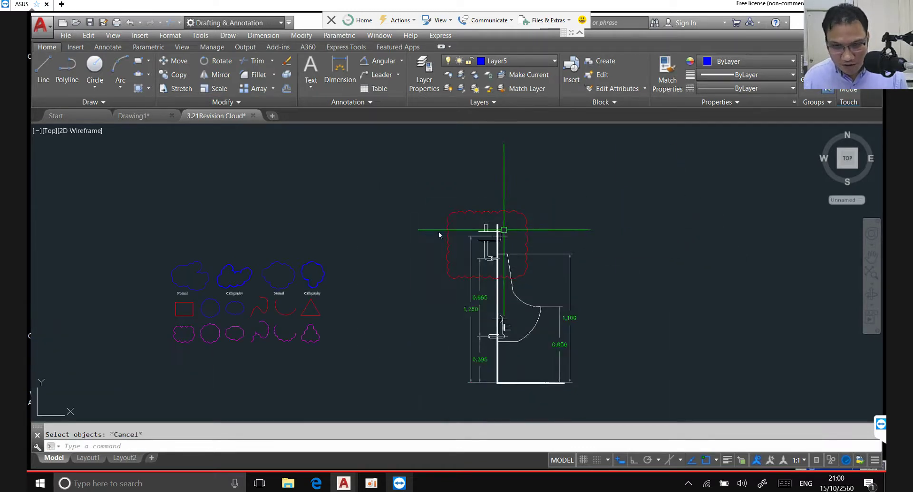
- Draw a large rectangular revision cloud to the right of the urinal elevation
left_click(95, 102)
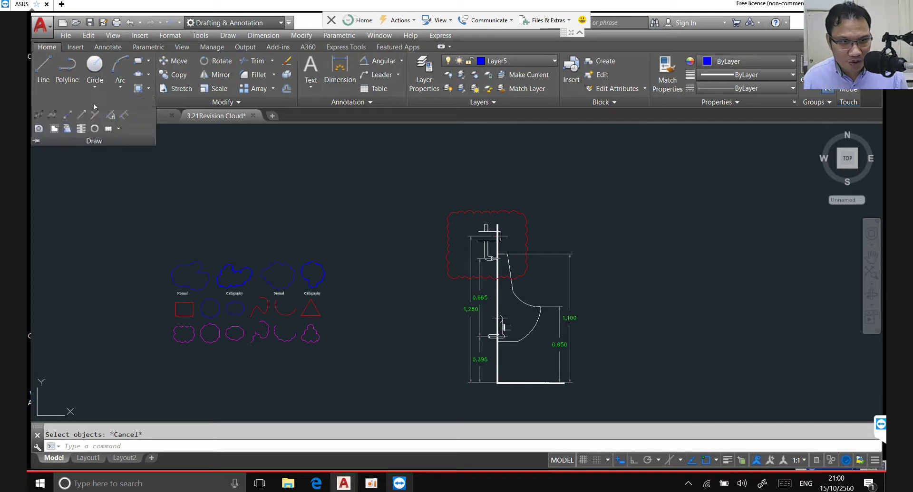
left_click(118, 129)
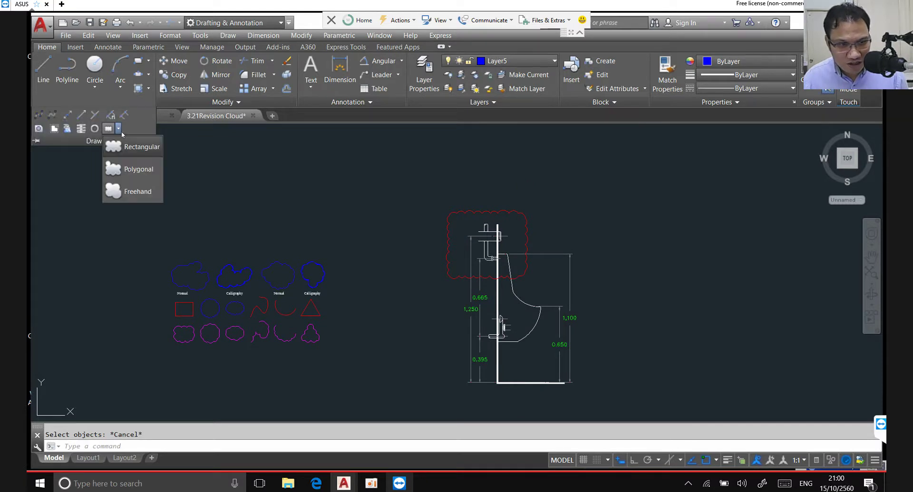
left_click(141, 147)
left_click(618, 200)
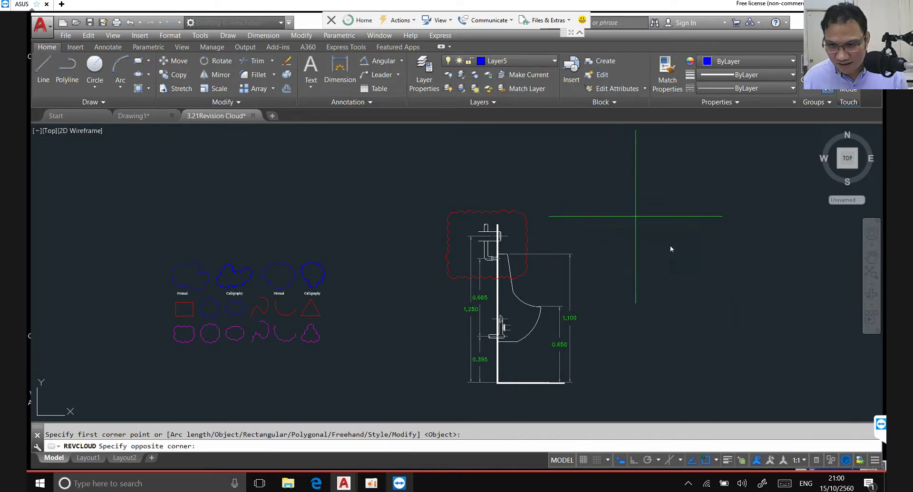
left_click(815, 355)
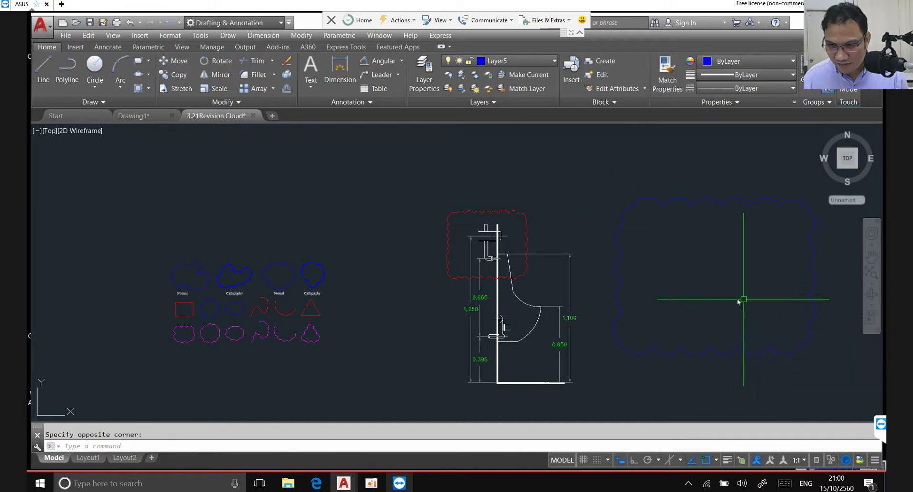
middle_click_drag(727, 298, 605, 267)
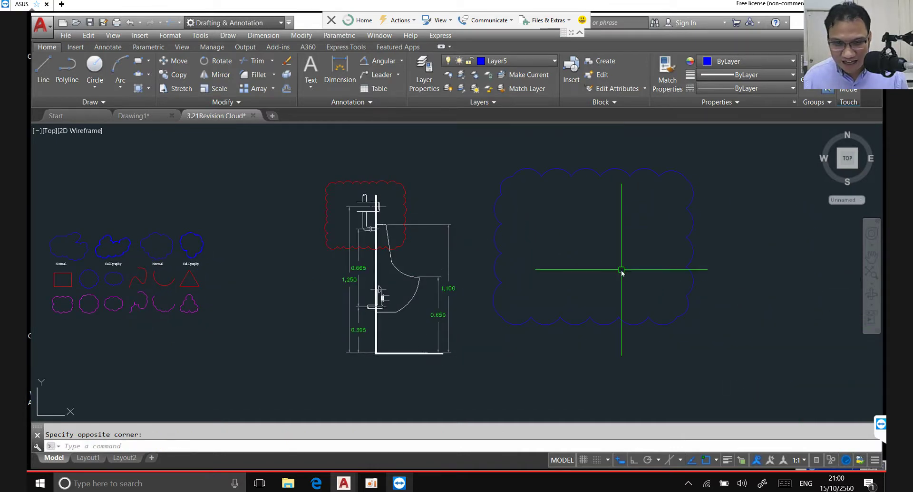
- Start another rectangular revision cloud from the Draw panel
left_click(103, 102)
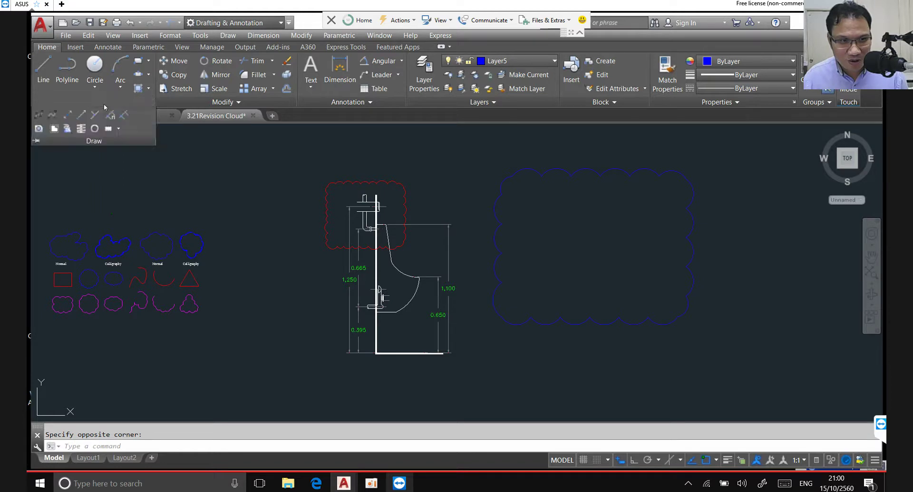
left_click(118, 129)
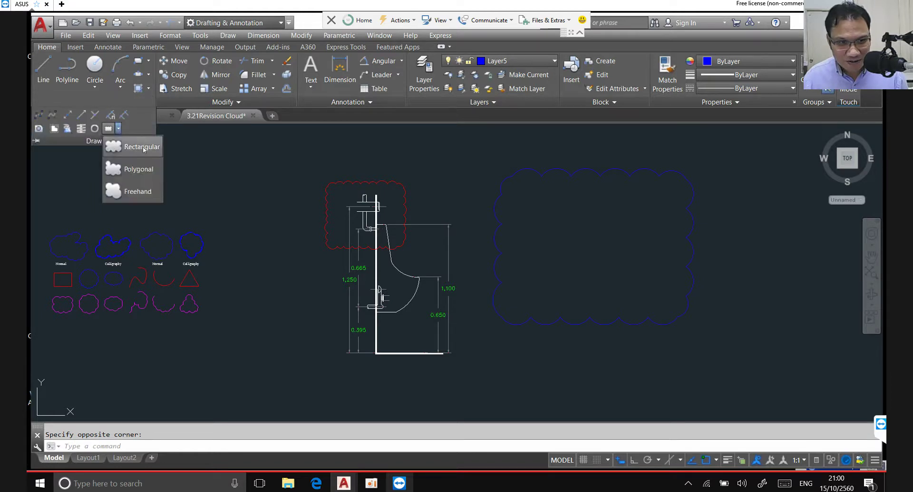
left_click(141, 147)
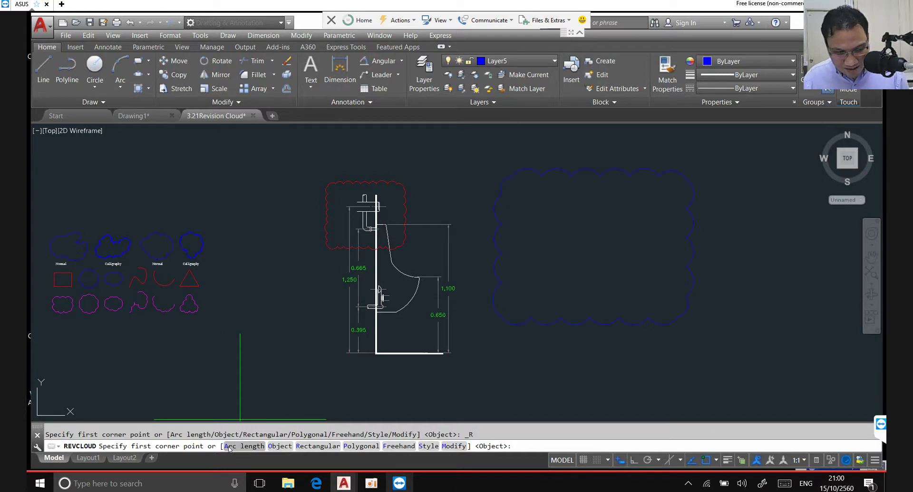
- Set the revision cloud arc lengths to 0.1 minimum and 0.2 maximum
left_click(235, 446)
type(".1")
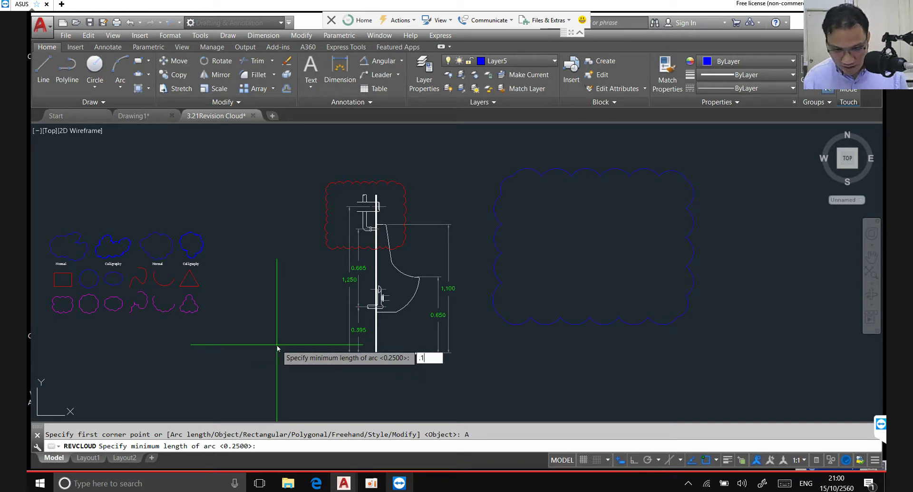
key("Return")
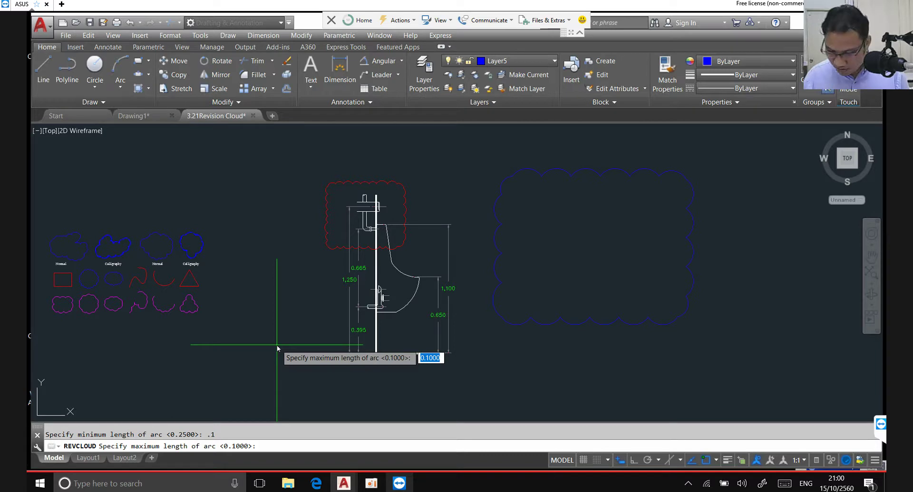
key("Return")
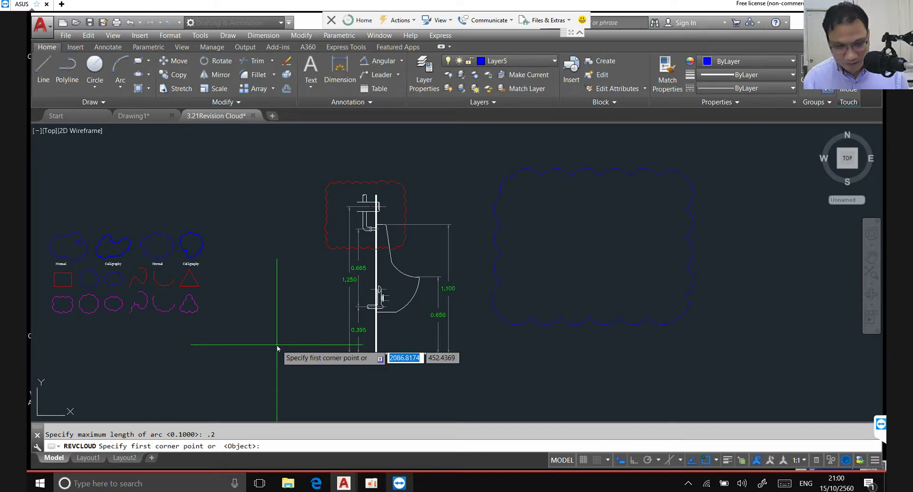
- Draw a small fine-arc rectangular cloud between the urinal and the first cloud
scroll(301, 326, "down", 3)
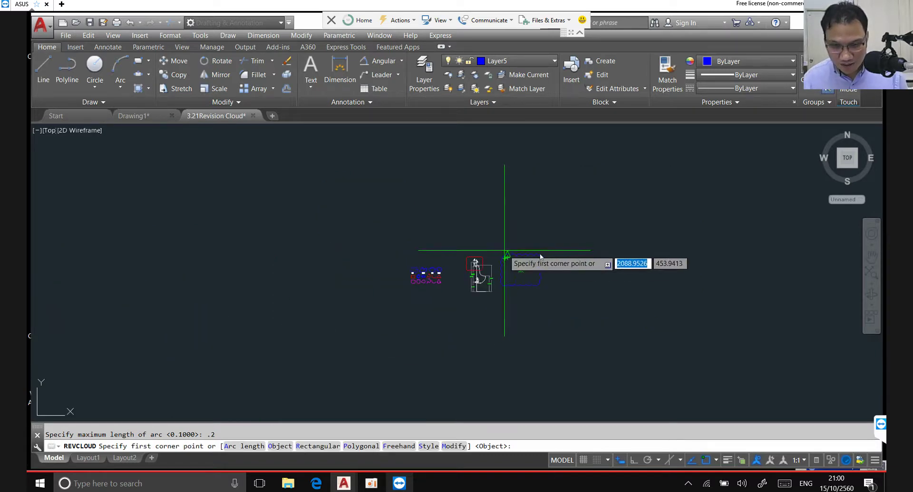
left_click(590, 257)
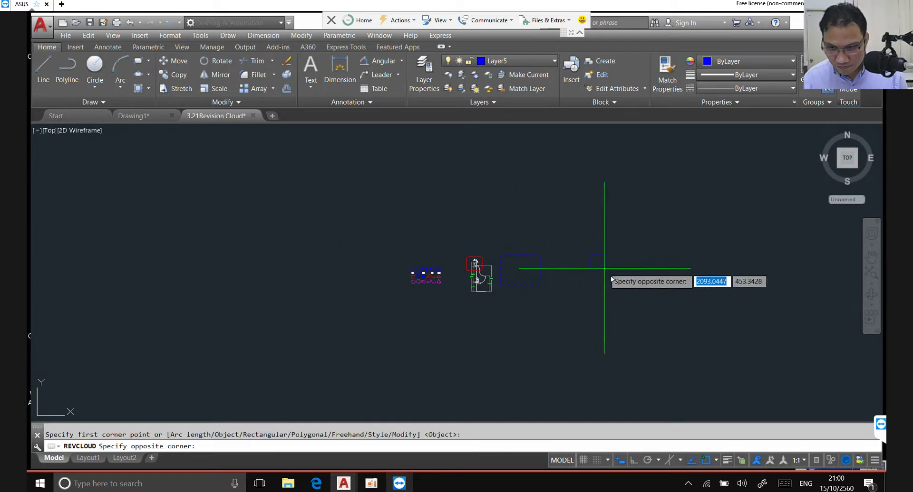
left_click(629, 292)
scroll(619, 280, "up", 4)
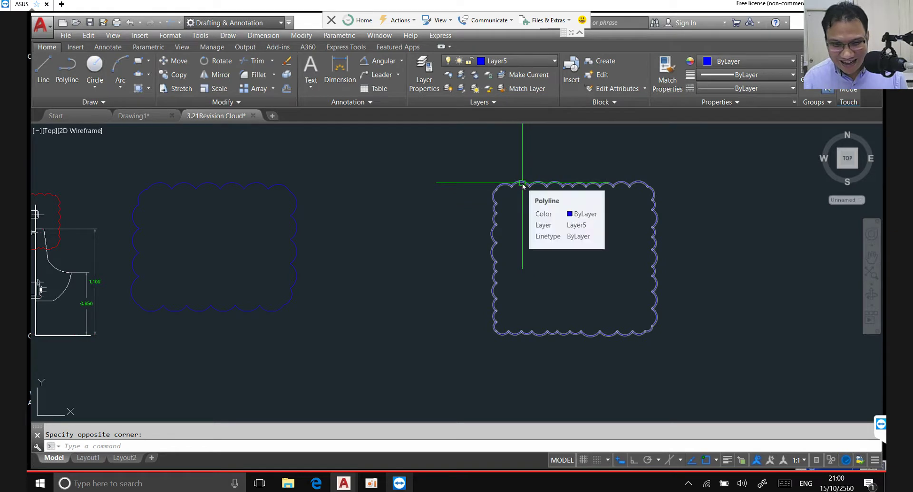
scroll(522, 183, "down", 2)
left_click(616, 161)
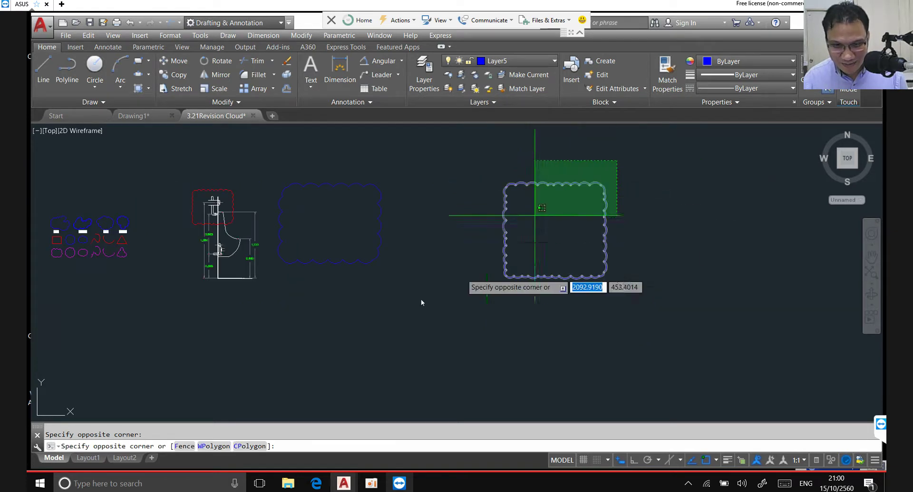
- Erase both rectangular clouds and draw one new rectangular revision cloud right of the urinal
left_click(330, 318)
key("Delete")
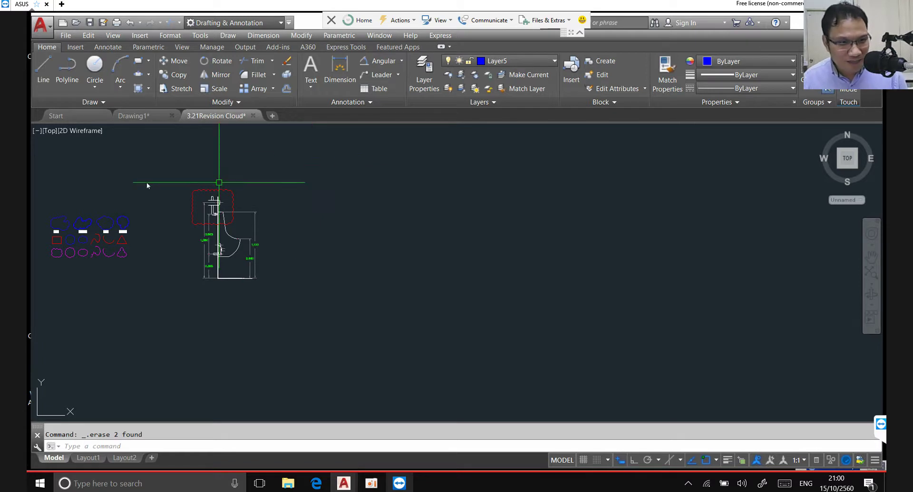
left_click(103, 103)
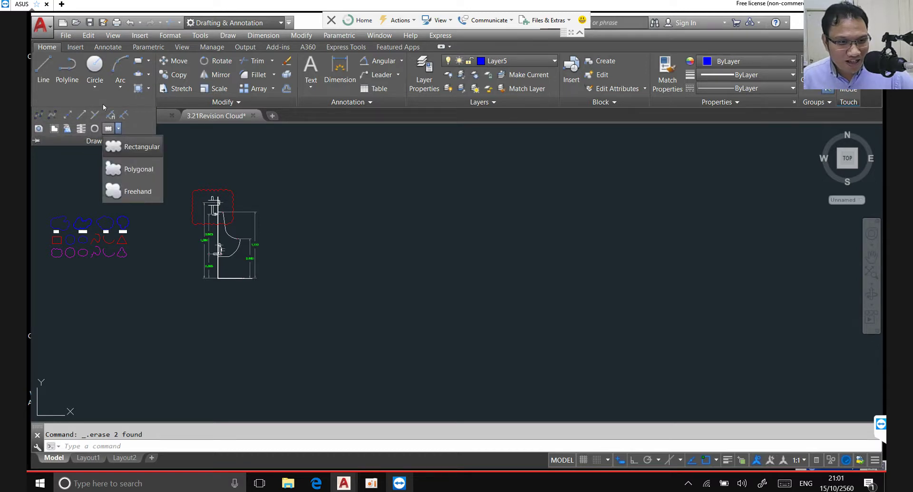
left_click(141, 147)
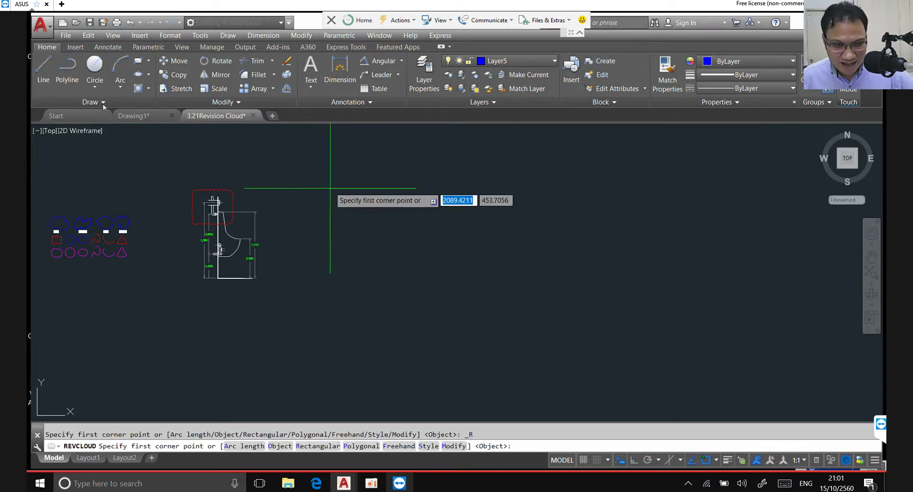
left_click(328, 172)
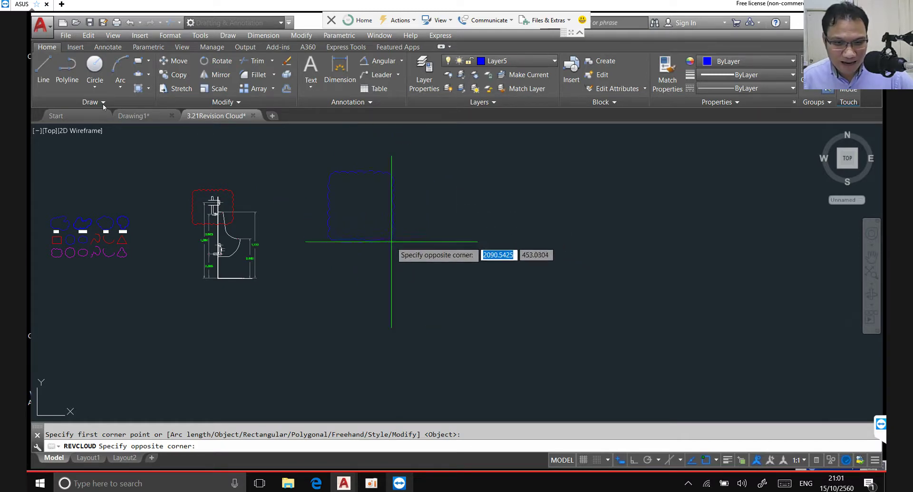
left_click(411, 251)
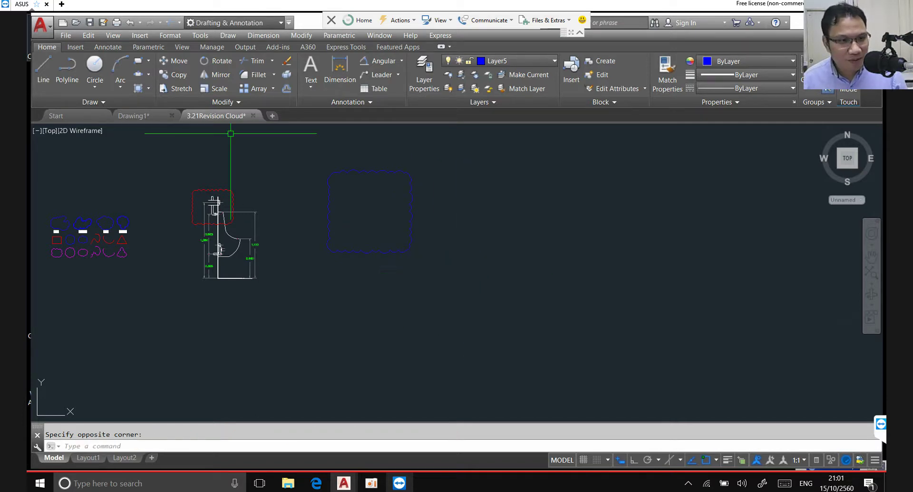
left_click(99, 104)
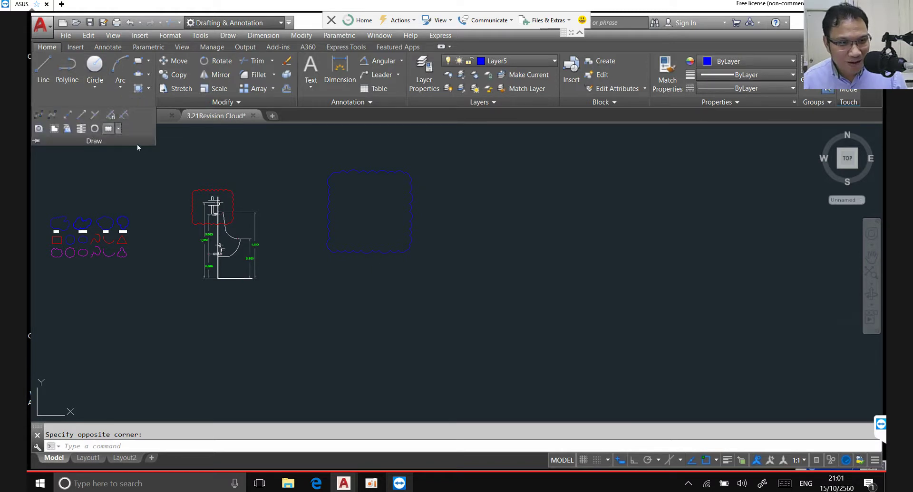
- Draw a tilted four-vertex polygonal revision cloud right of the rectangular cloud
left_click(119, 129)
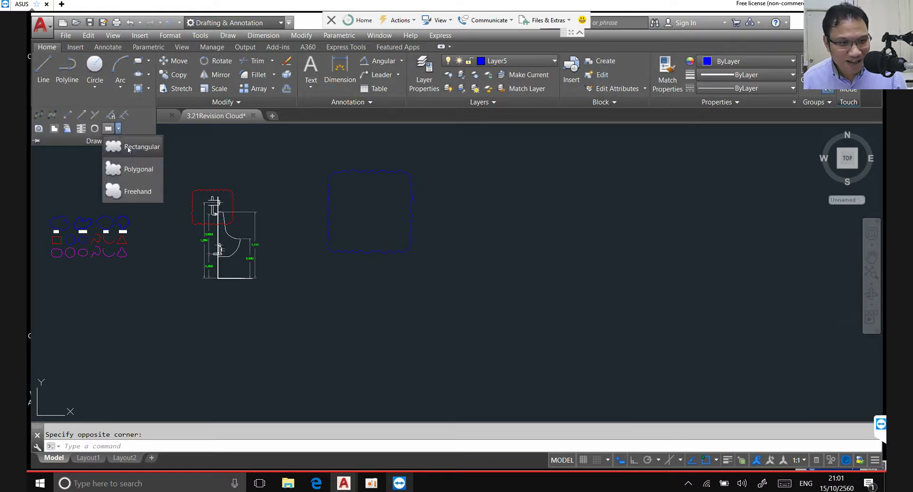
left_click(134, 173)
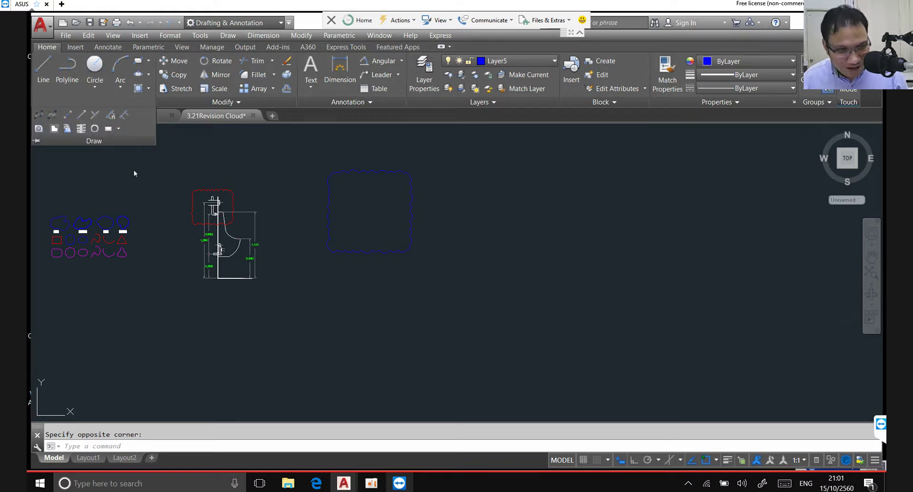
left_click(473, 186)
left_click(579, 192)
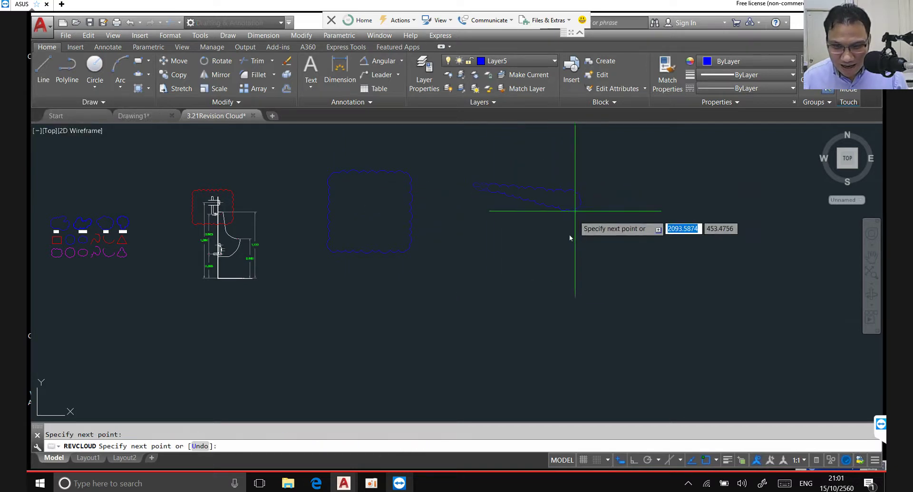
left_click(551, 268)
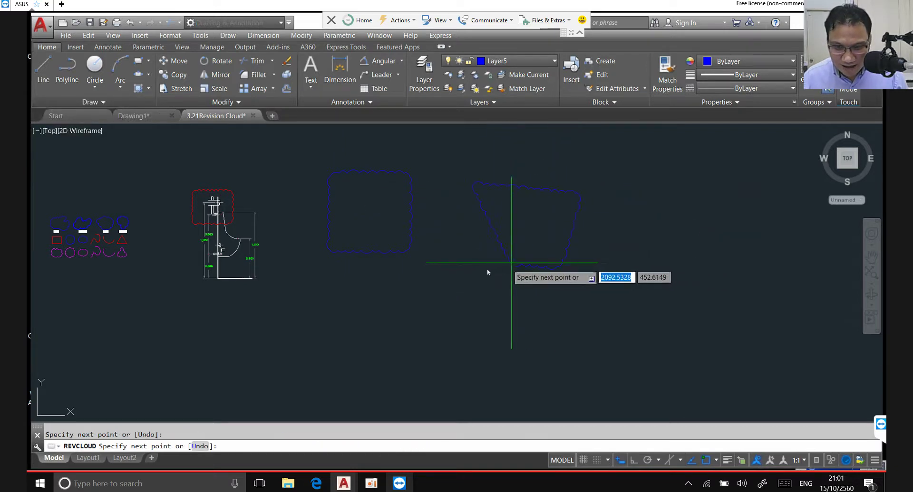
left_click(460, 272)
key("Return")
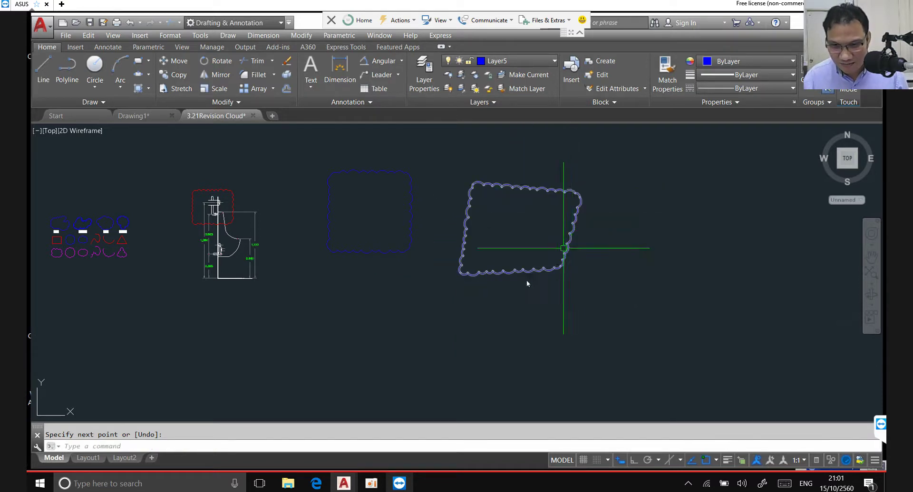
left_click(106, 103)
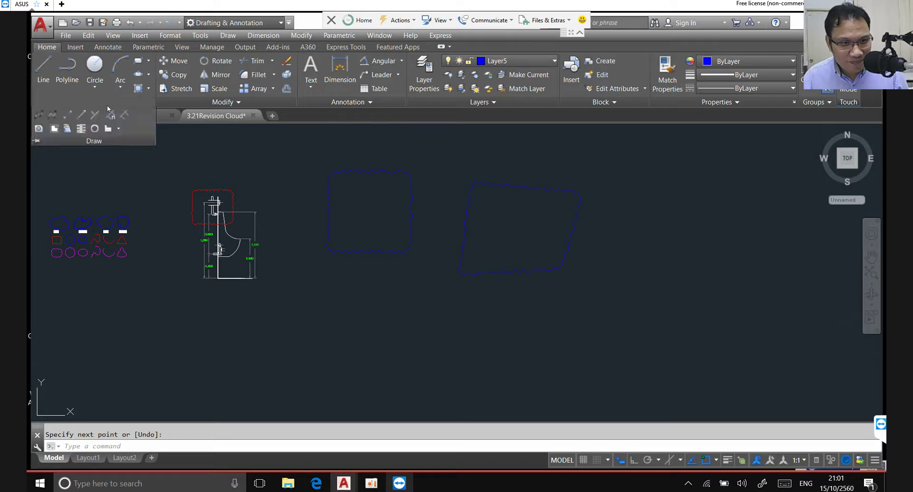
- Trace a freehand revision cloud blob below the other clouds
left_click(121, 133)
left_click(134, 193)
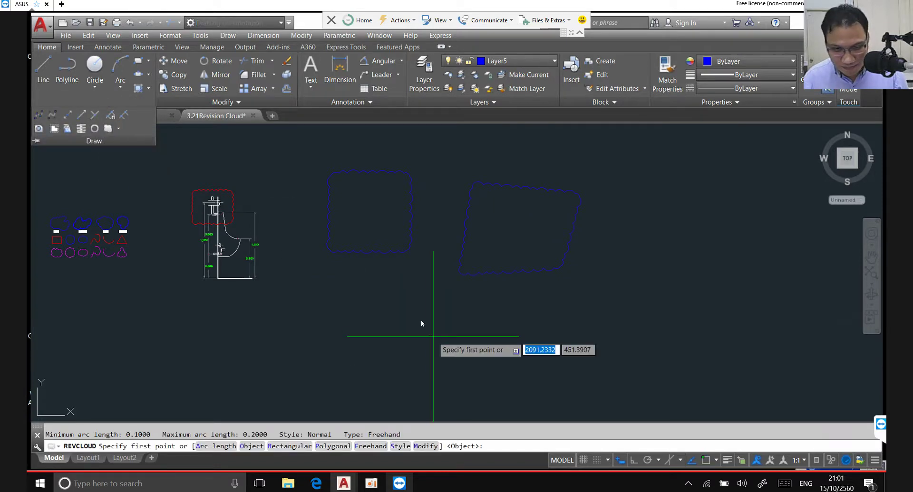
left_click(403, 307)
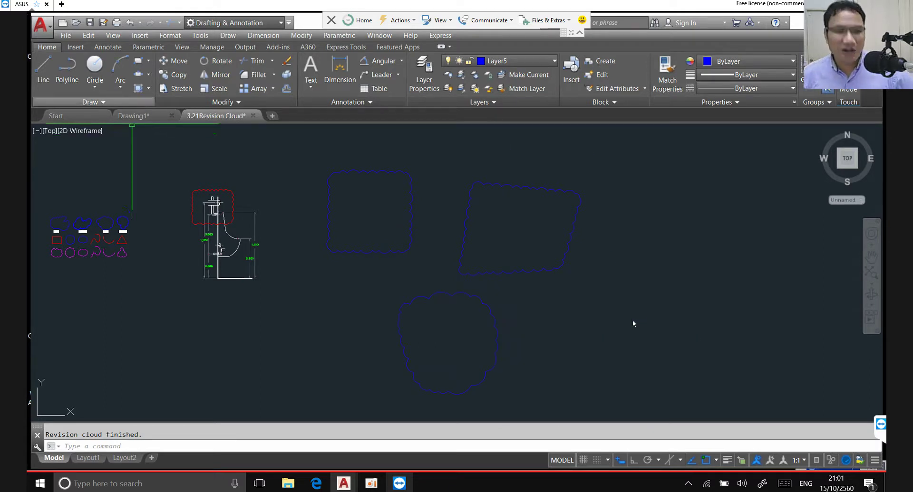
- Draw a four-vertex polygonal revision cloud at the top right of the drawing
left_click(90, 102)
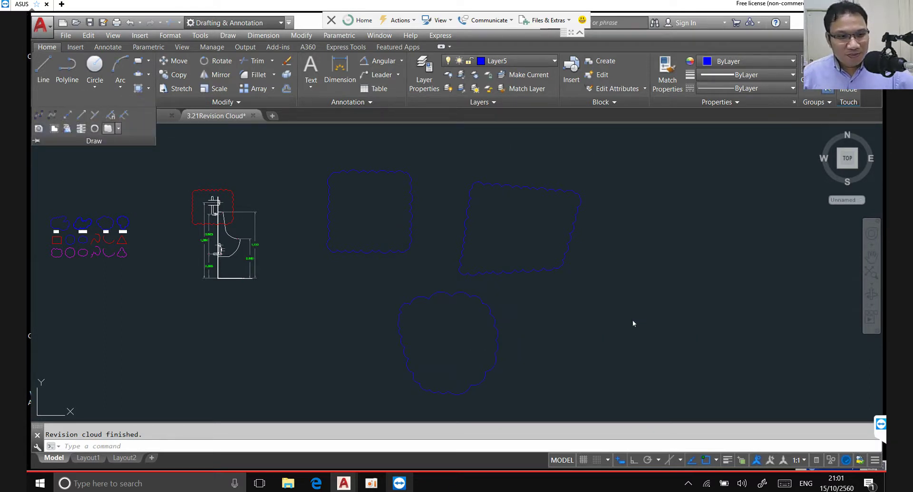
left_click(117, 129)
left_click(141, 167)
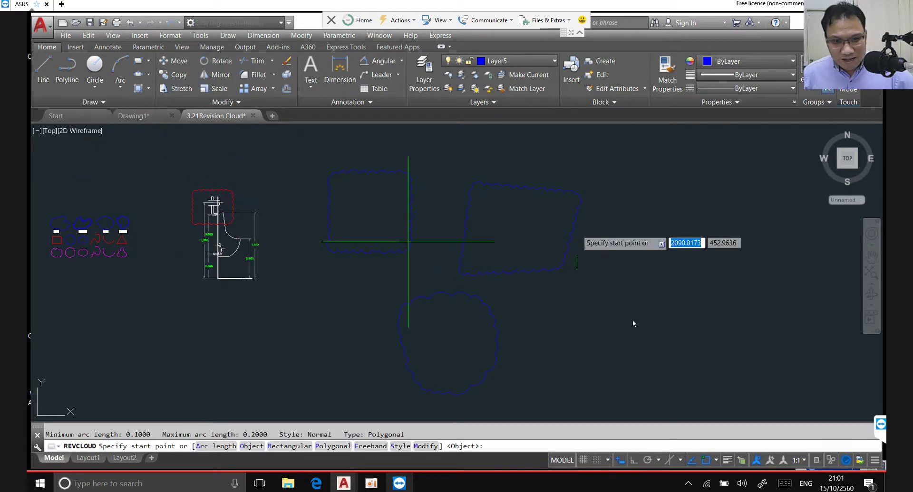
left_click(638, 174)
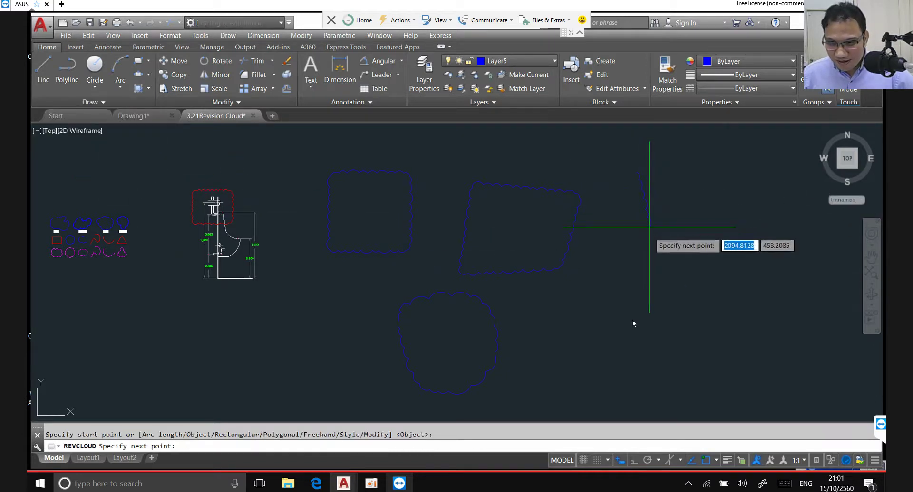
left_click(706, 186)
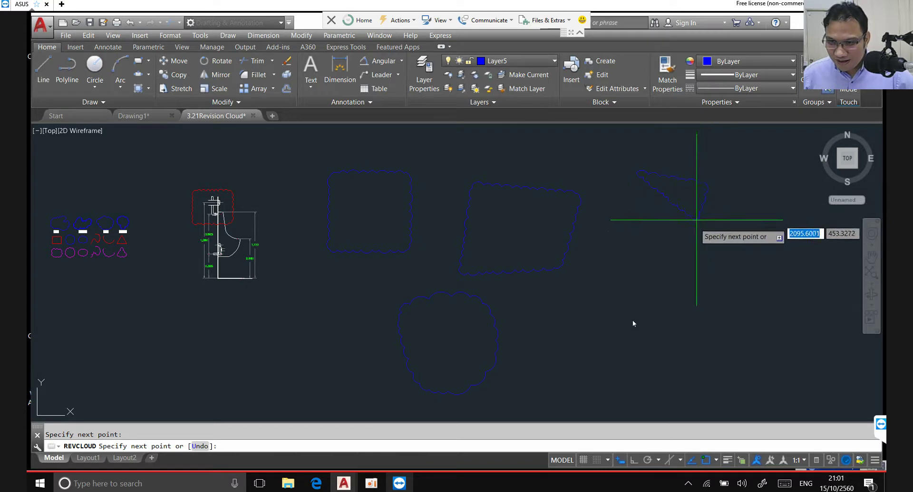
left_click(696, 219)
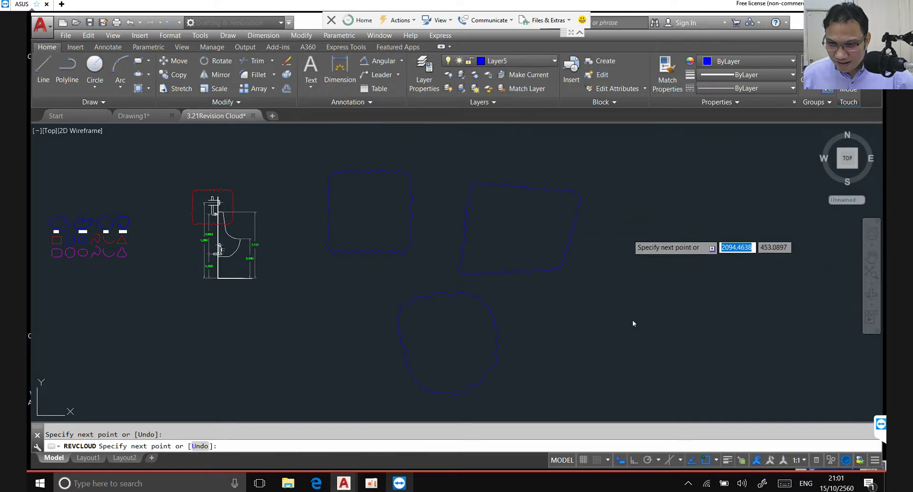
left_click(629, 236)
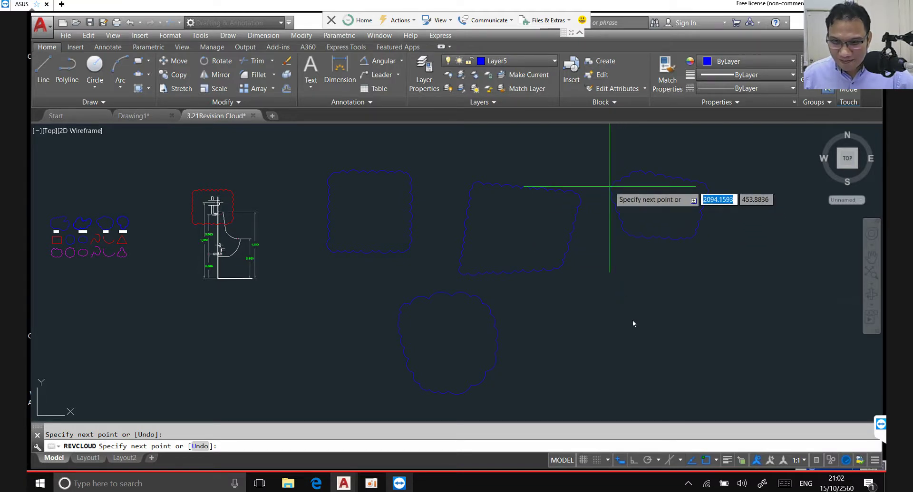
key("Return")
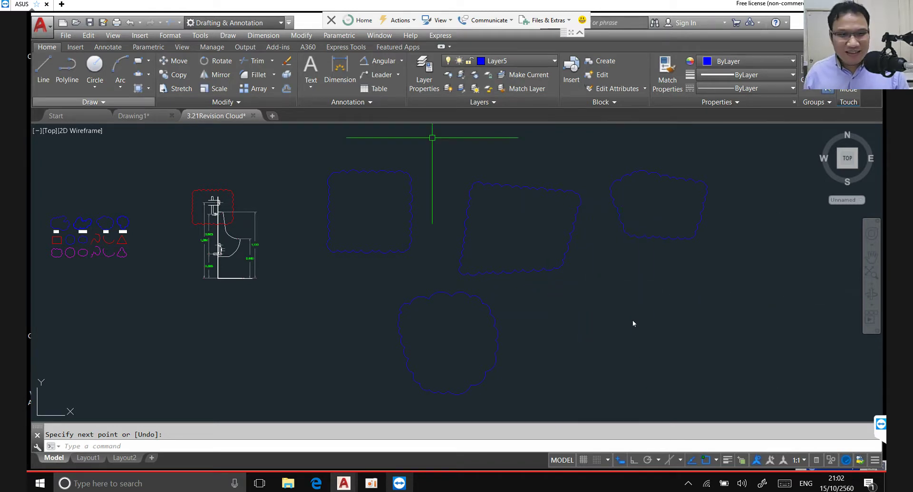
left_click(94, 102)
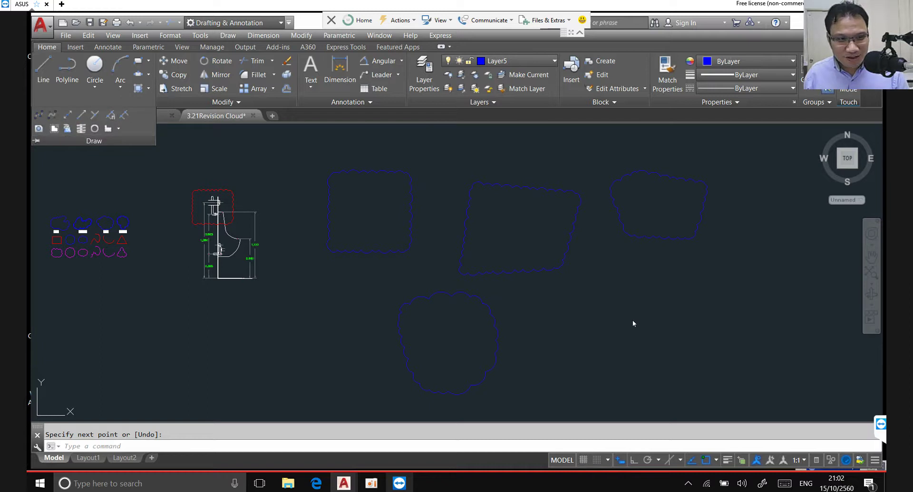
- Trace another freehand revision cloud, then close 3.21Revision Cloud without saving
left_click(118, 128)
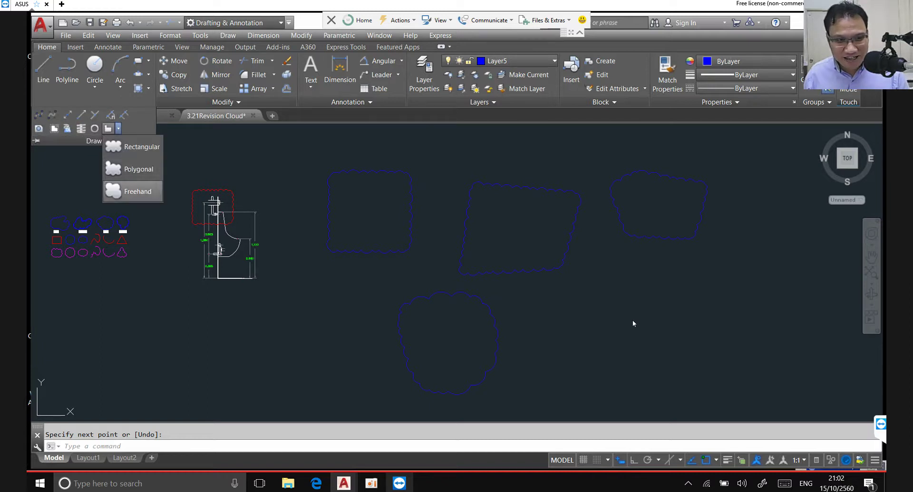
left_click(138, 192)
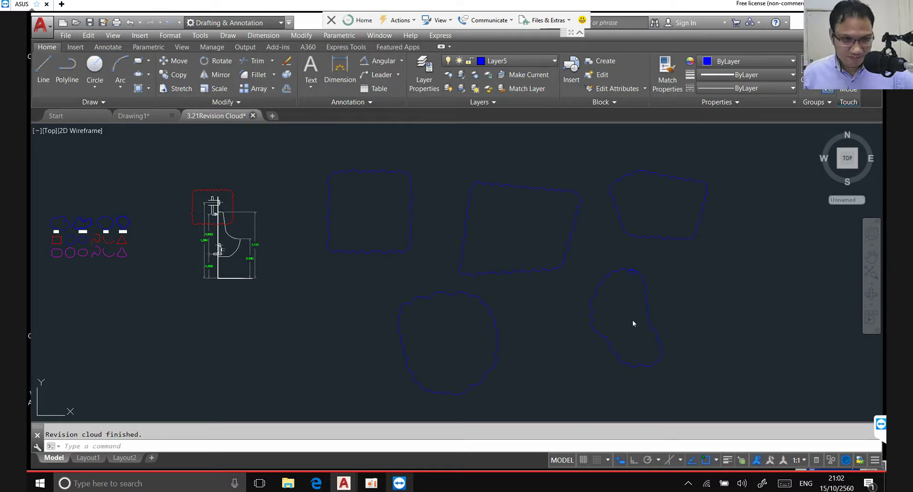
left_click(253, 115)
left_click(497, 272)
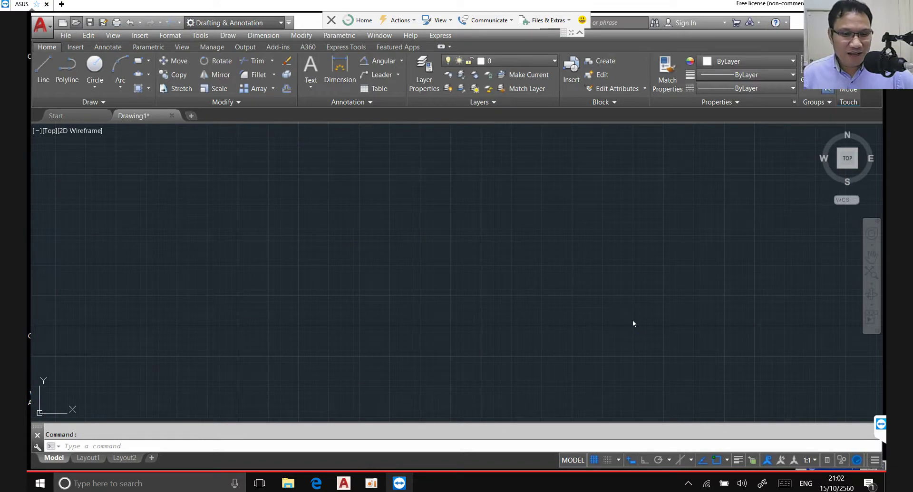
- Open the 3.22 Sketch drawing with Ctrl+O
key("ctrl+o")
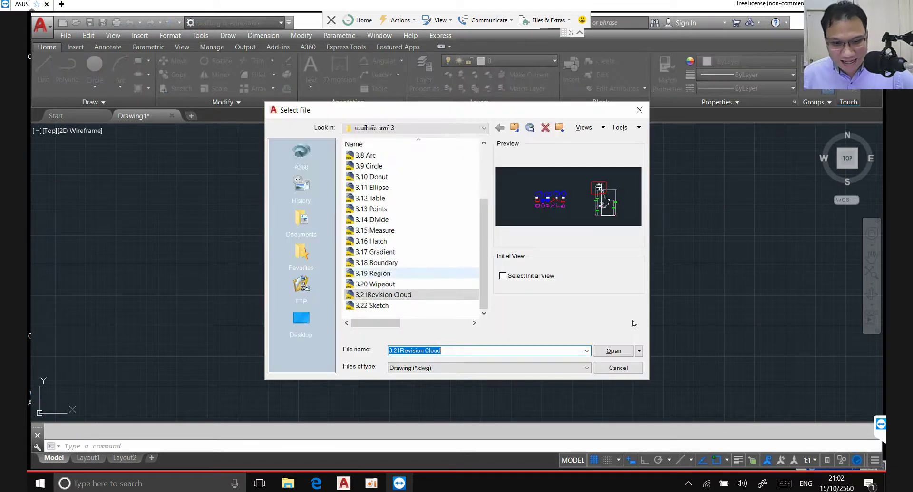
key("Down")
key("Return")
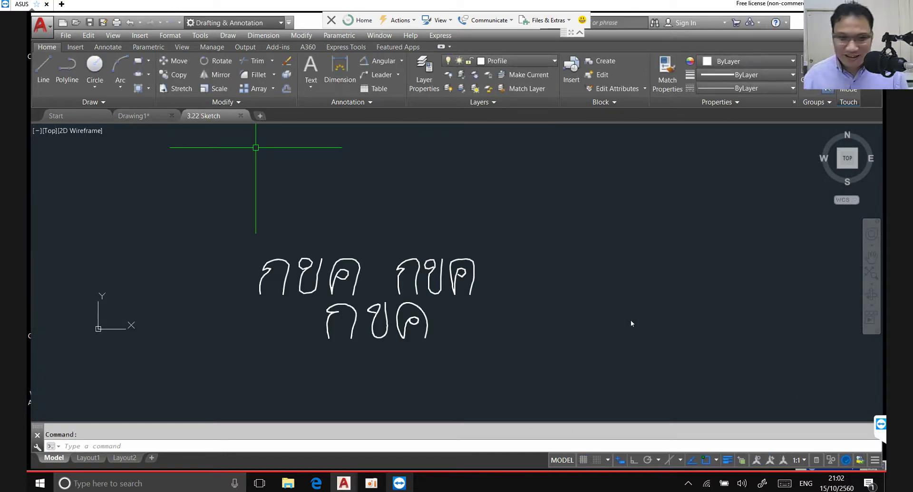
- Sketch the three Thai letters "กขค" freehand right of the existing words
middle_click_drag(616, 322, 586, 295)
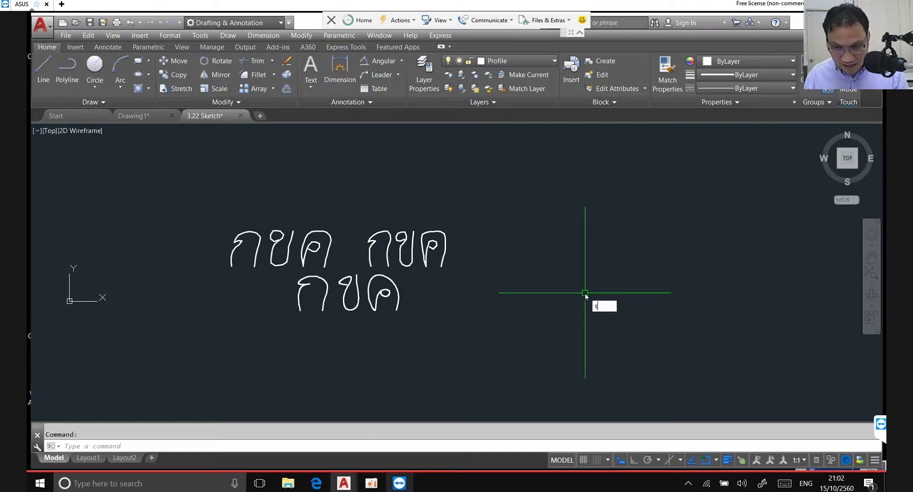
type("k")
key("Return")
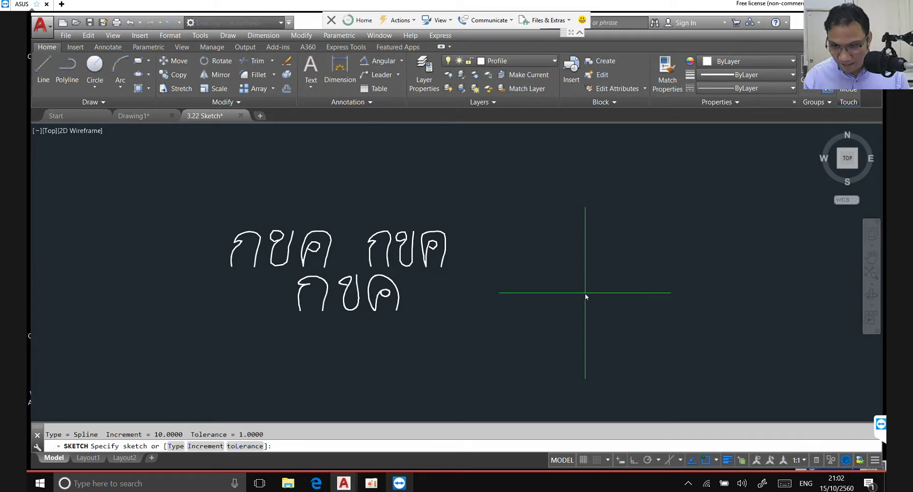
left_click(575, 320)
left_click_drag(575, 319, 564, 290)
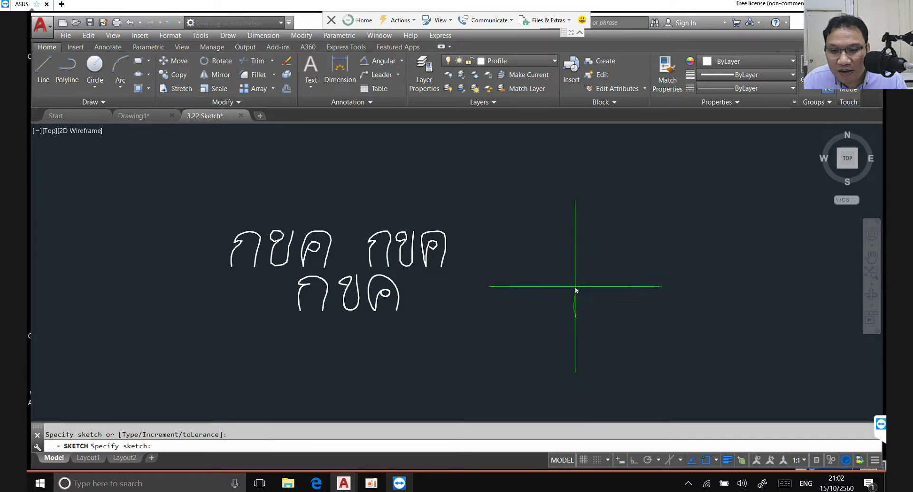
left_click_drag(564, 290, 606, 295)
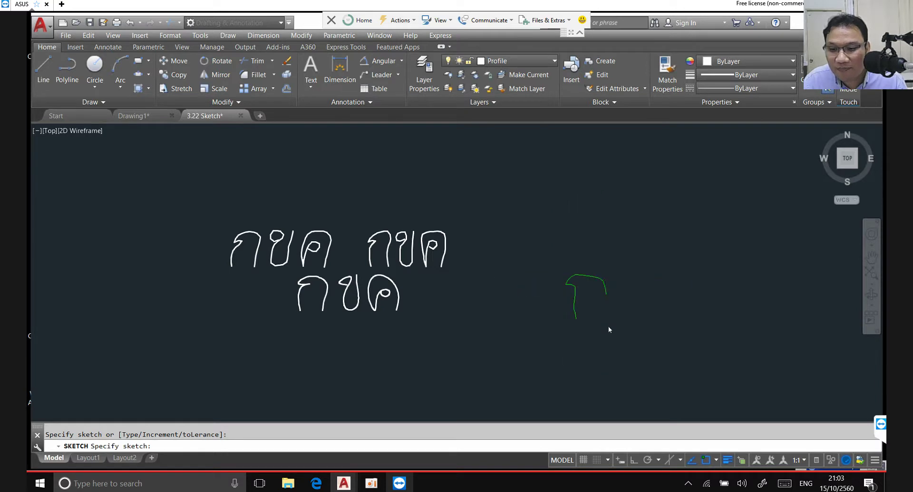
left_click(607, 329)
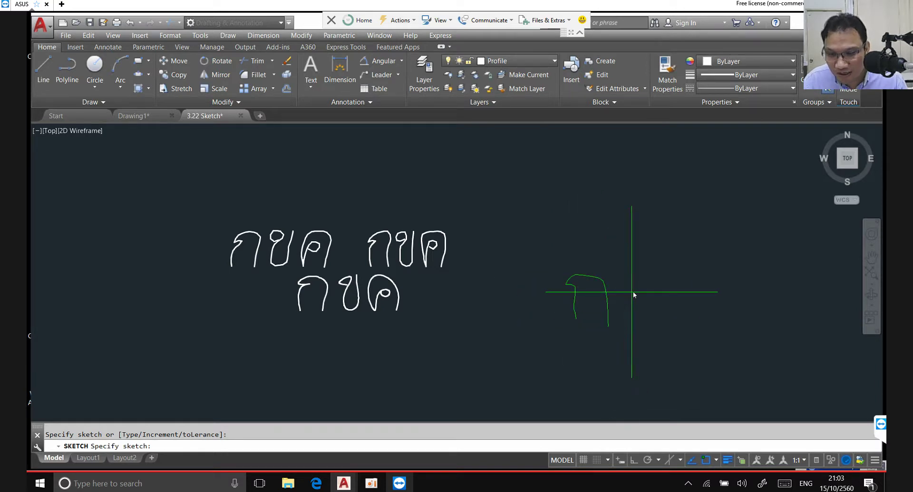
mouse_move(637, 284)
left_mouse_down()
mouse_move(651, 313)
mouse_move(675, 304)
left_mouse_up()
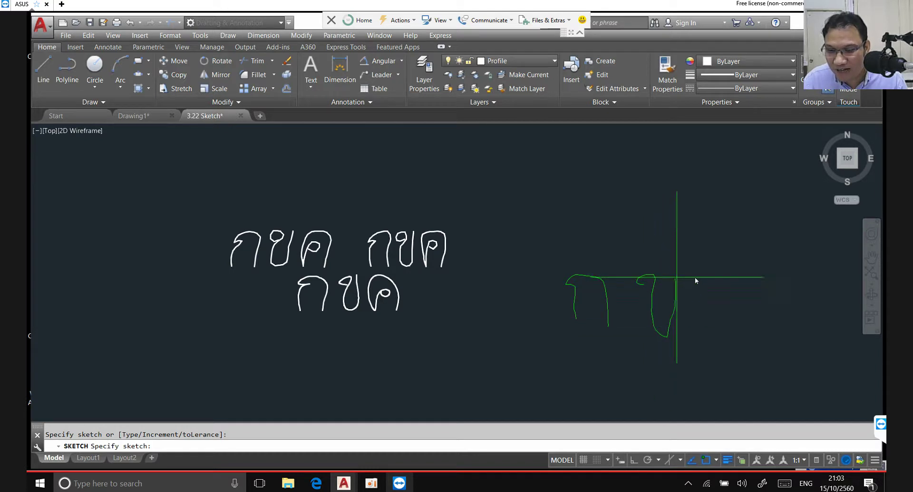
mouse_move(742, 285)
left_mouse_down()
mouse_move(709, 288)
mouse_move(766, 320)
mouse_move(763, 341)
left_mouse_up()
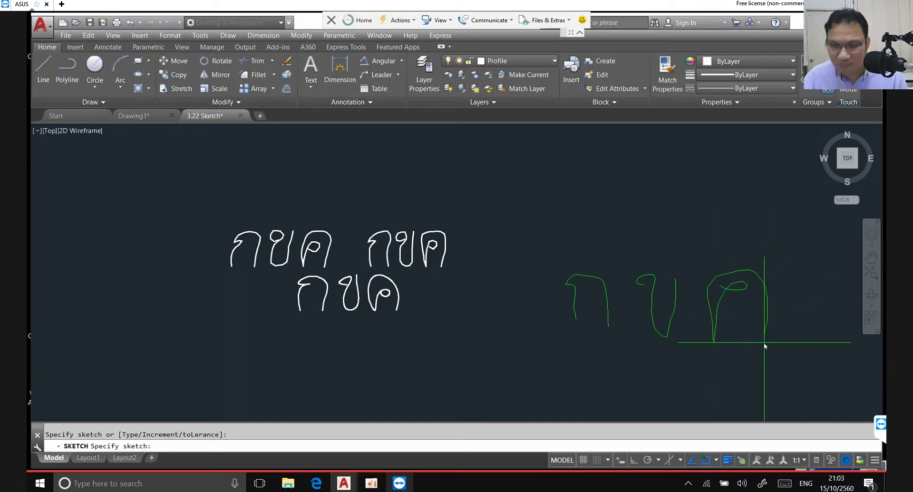
key("Return")
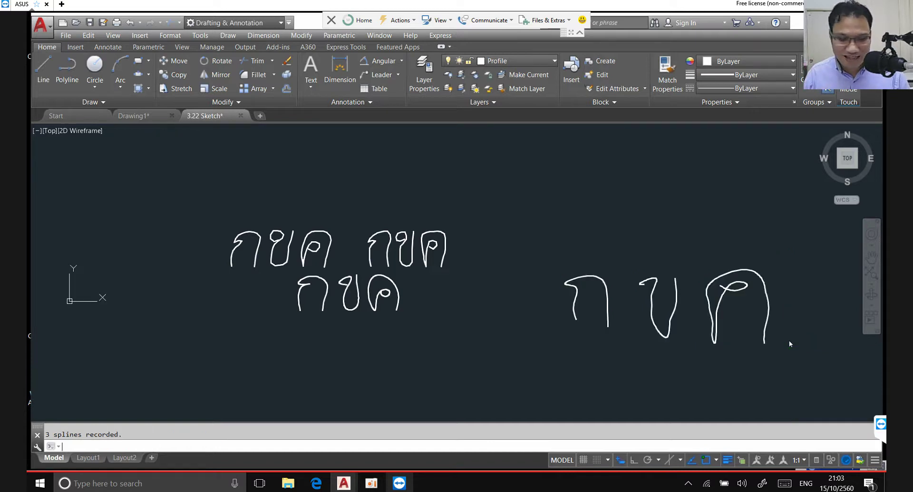
- Sketch another freehand set of "กขค" below-left of the words using SK
middle_click_drag(524, 351, 554, 310)
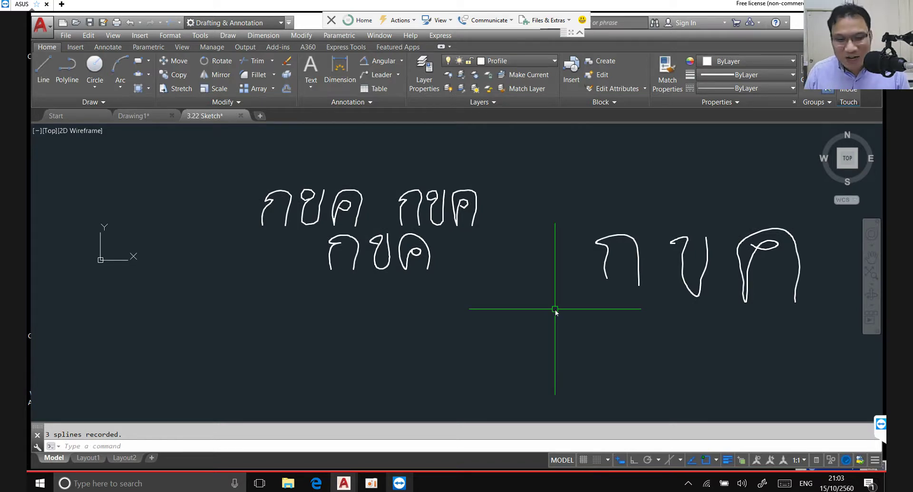
middle_click_drag(536, 302, 527, 282)
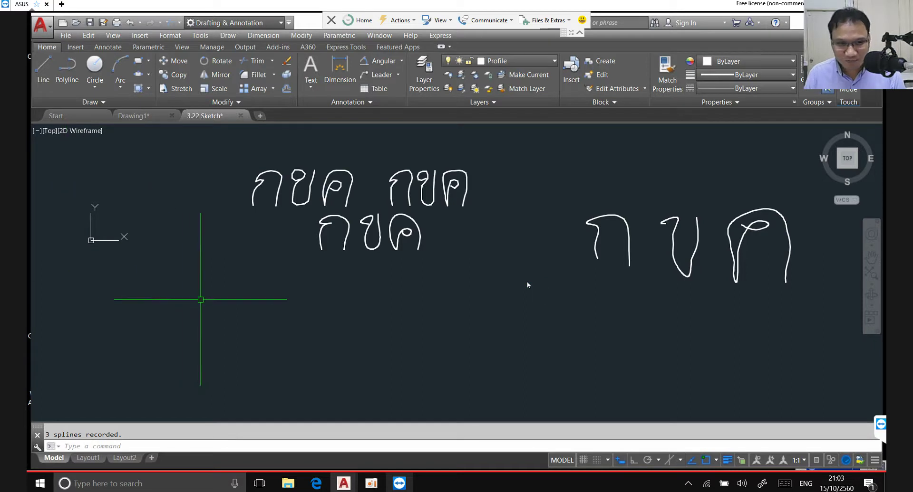
type("sk")
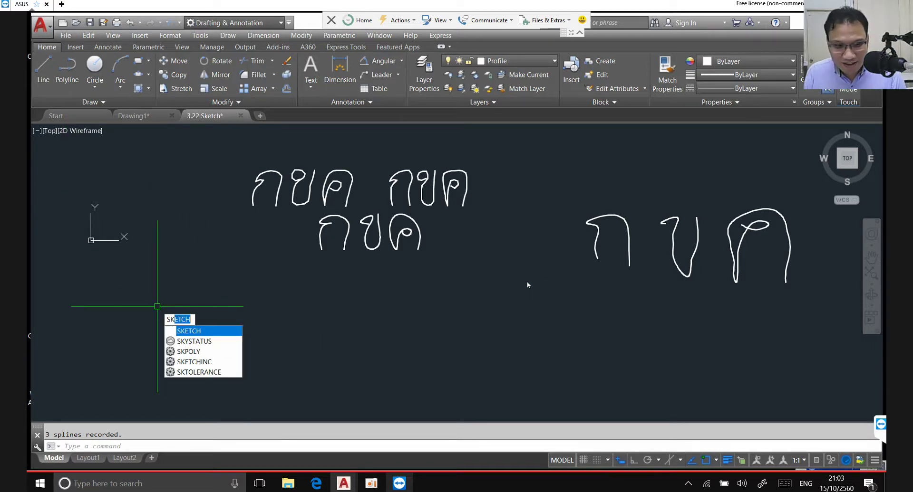
key("Return")
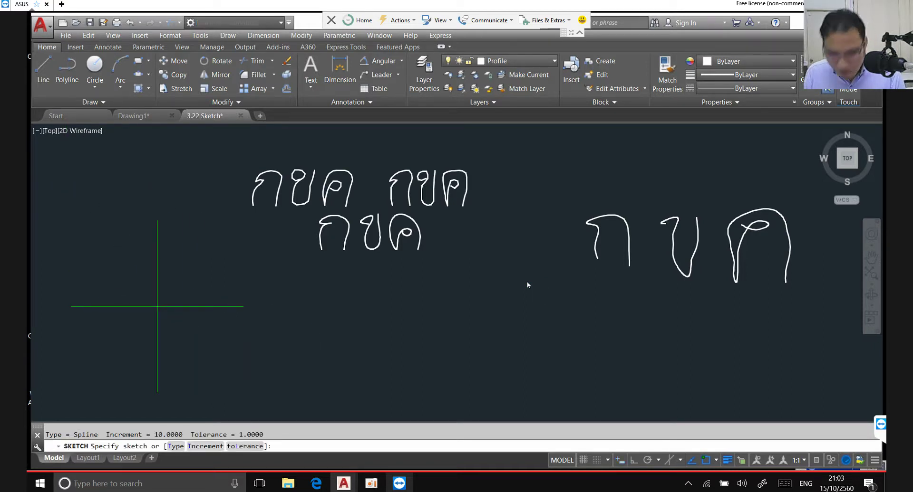
left_click(195, 365)
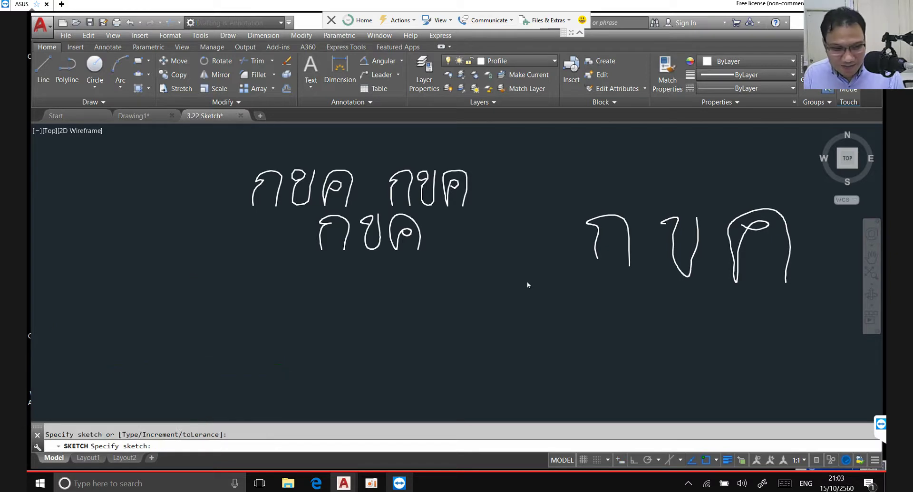
mouse_move(200, 348)
left_mouse_down()
mouse_move(192, 330)
mouse_move(220, 369)
left_mouse_up()
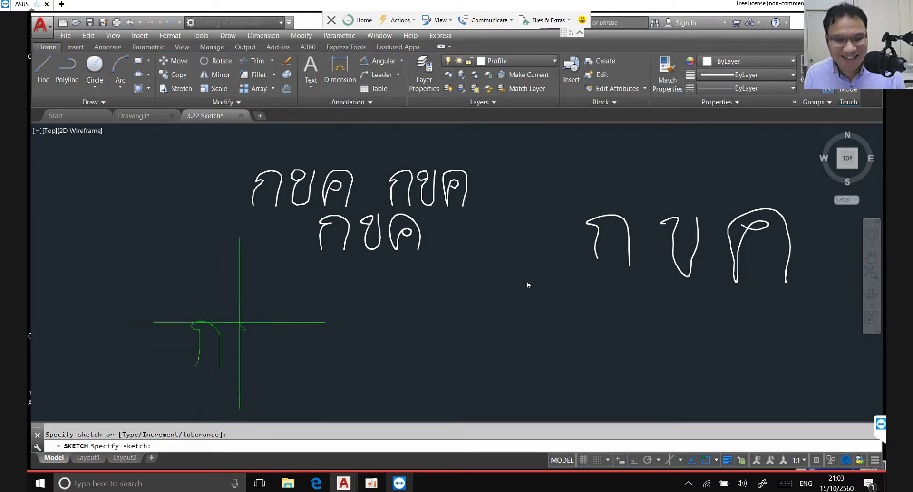
left_click_drag(247, 332, 246, 325)
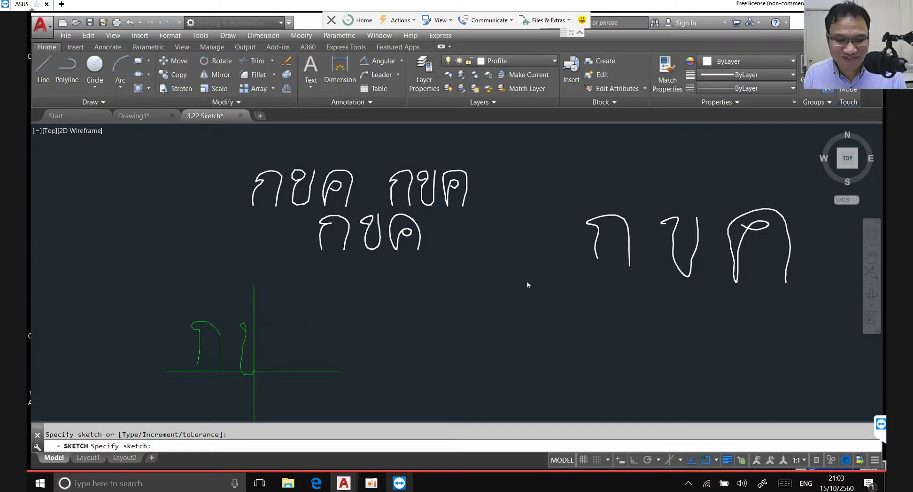
mouse_move(245, 375)
left_mouse_down()
mouse_move(256, 324)
mouse_move(276, 372)
left_mouse_up()
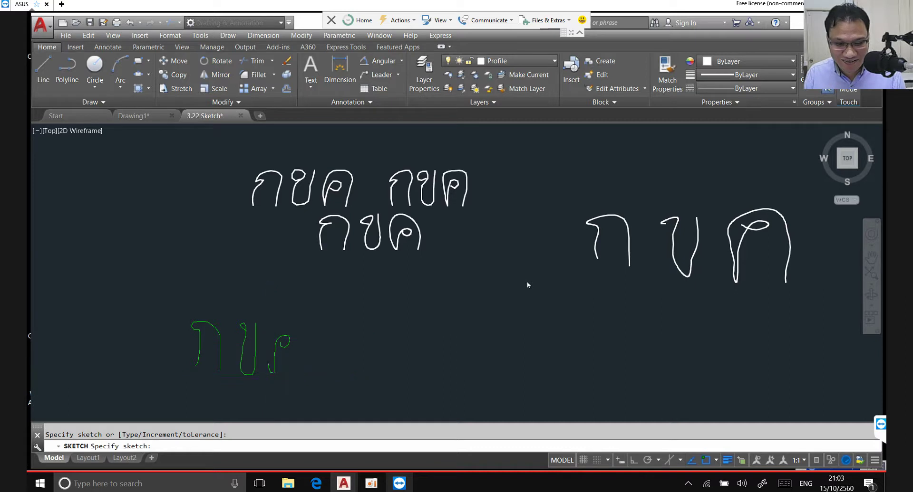
mouse_move(270, 331)
left_mouse_down()
mouse_move(275, 316)
mouse_move(297, 330)
mouse_move(298, 372)
left_mouse_up()
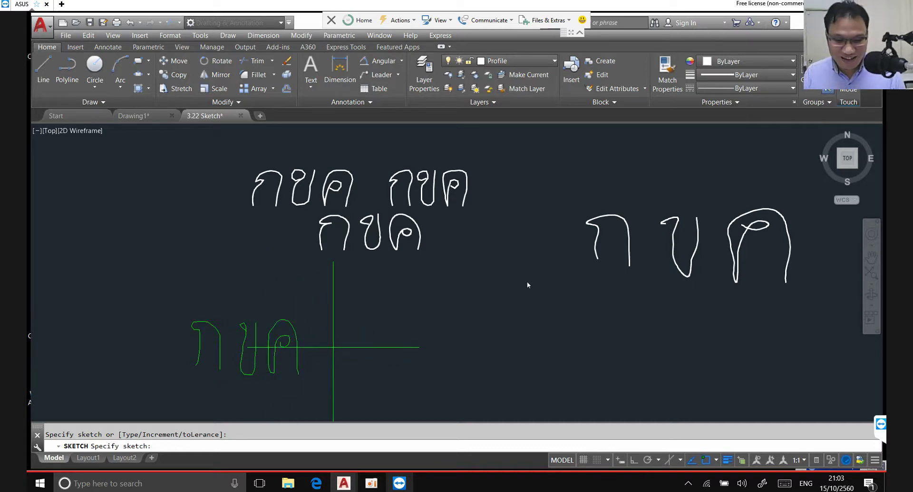
key("Return")
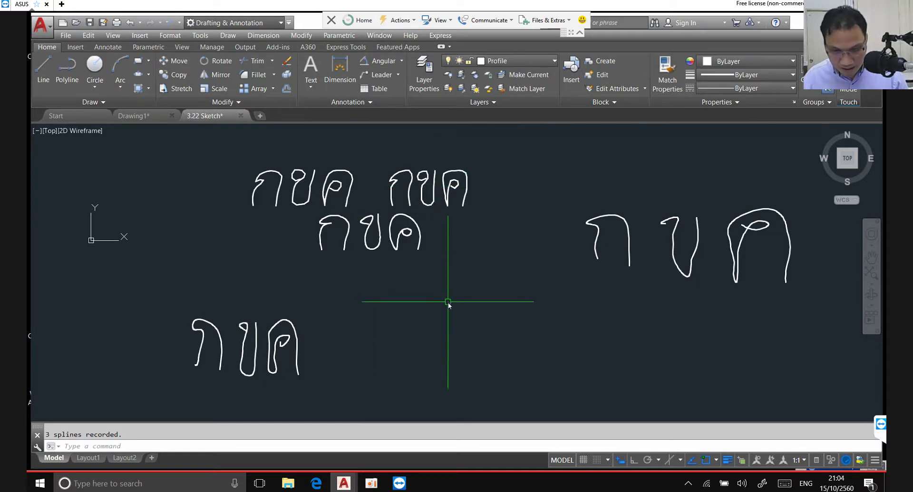
key("Return")
left_click(421, 353)
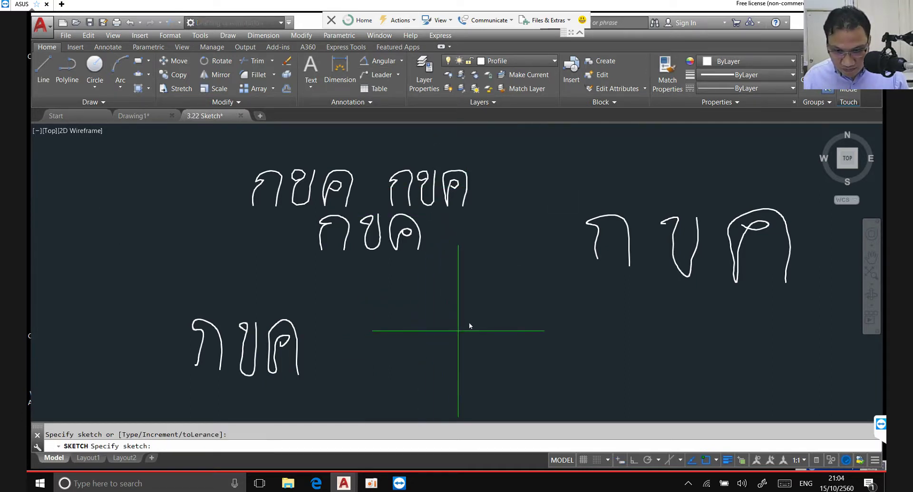
mouse_move(430, 368)
left_mouse_down()
mouse_move(512, 347)
mouse_move(515, 318)
mouse_move(487, 322)
mouse_move(509, 312)
left_mouse_up()
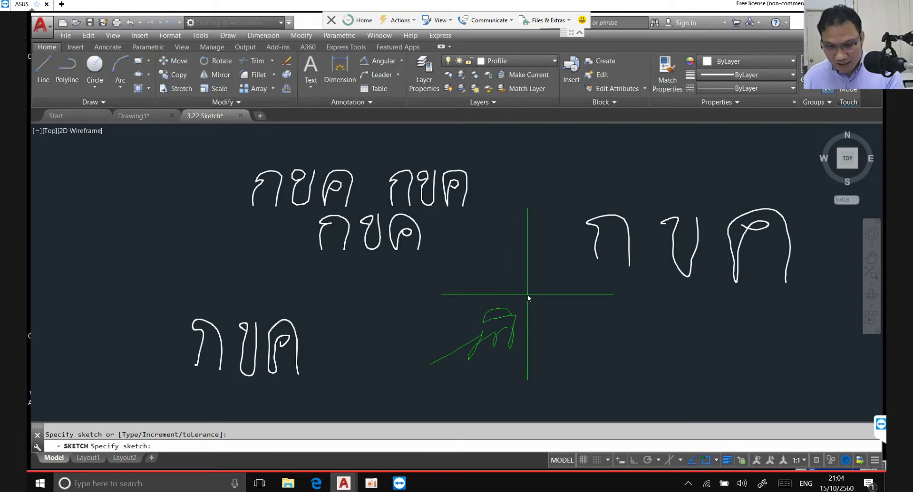
key("Return")
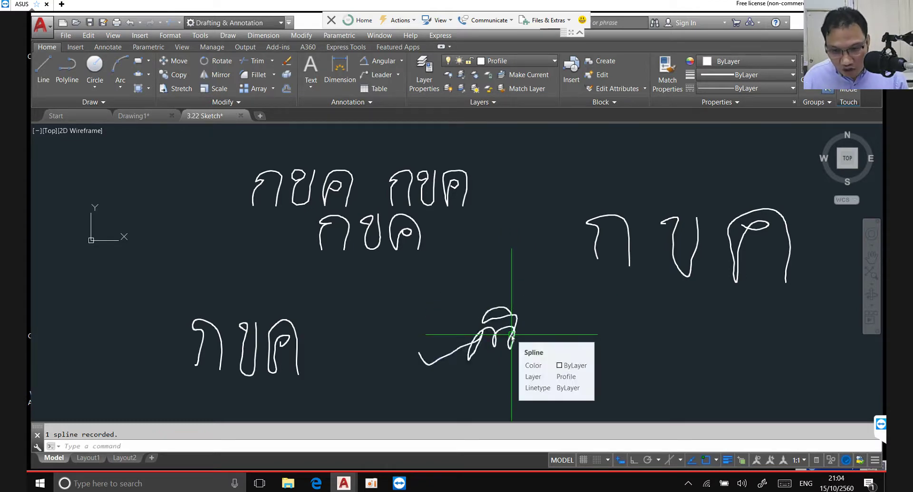
left_click(515, 332)
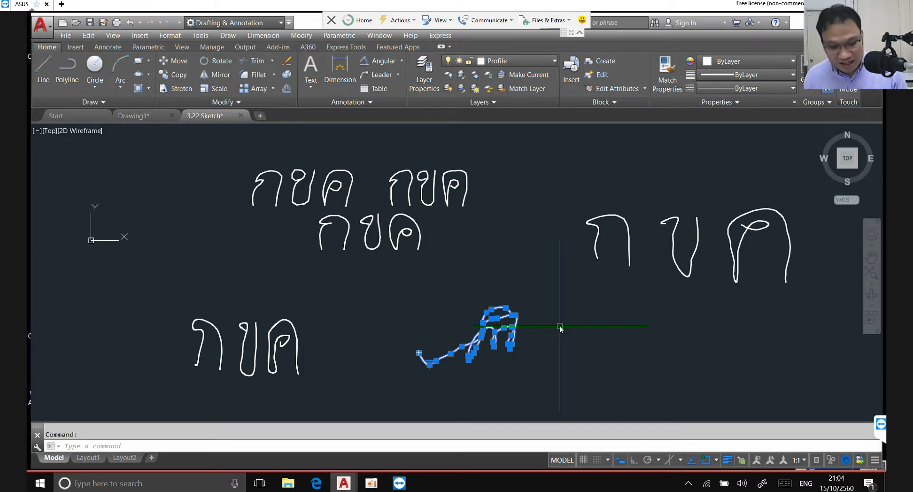
key("Escape")
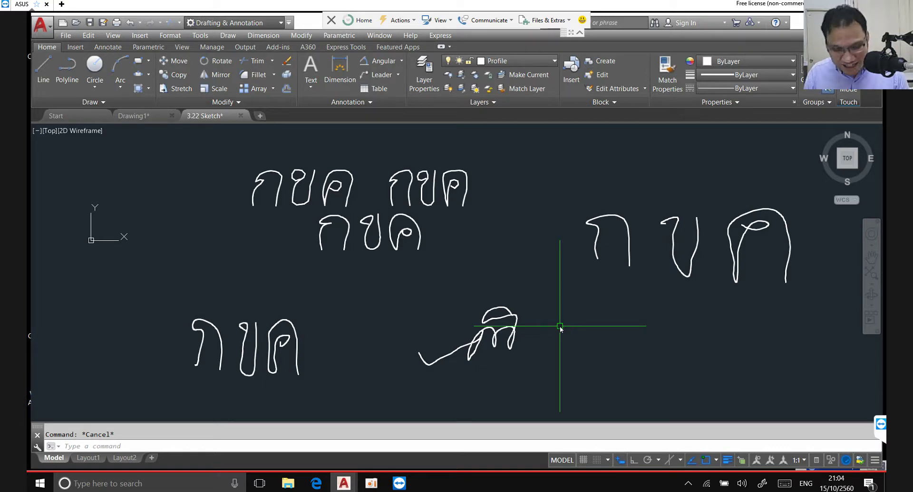
- Copy the signature scribble three times: among the large Thai letters and two in a row to the right
left_click(167, 74)
left_click(519, 300)
left_click(444, 366)
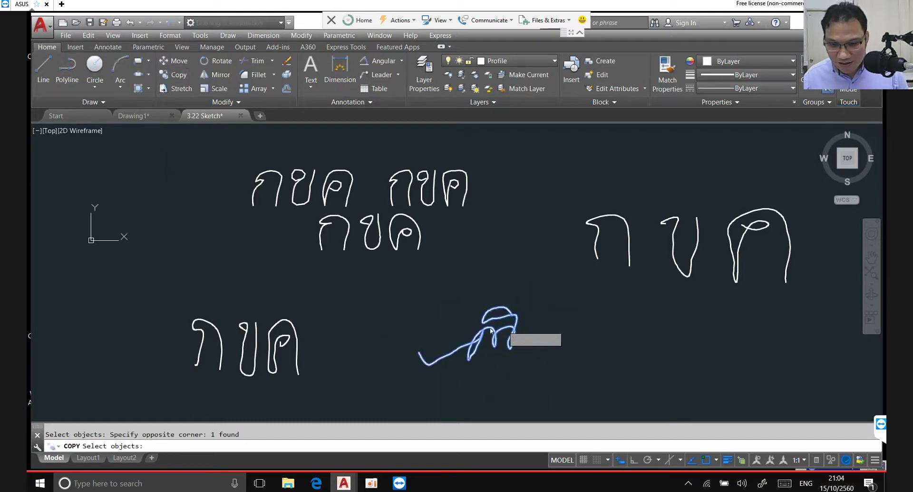
key("Return")
left_click(492, 330)
left_click(533, 249)
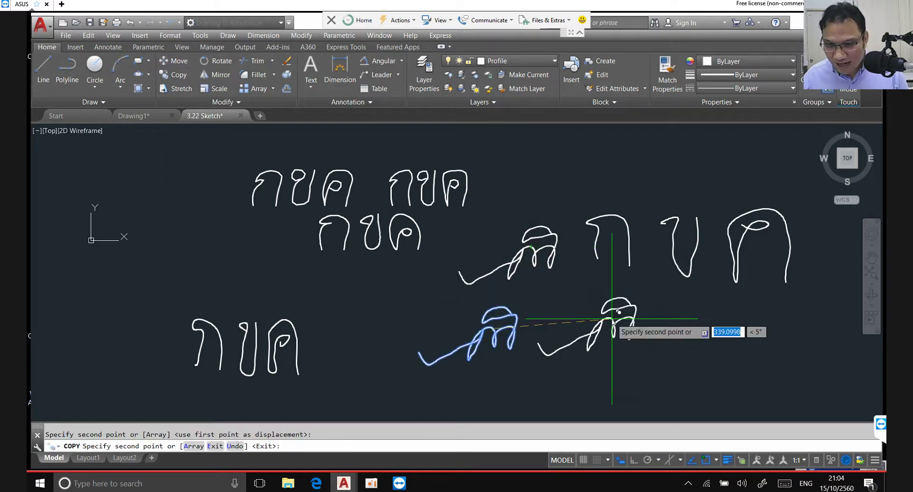
left_click(612, 320)
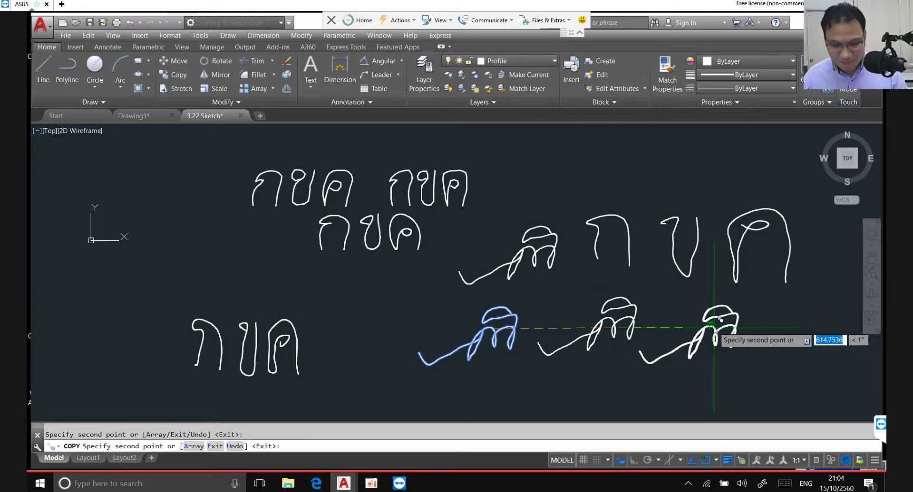
left_click(714, 328)
key("Escape")
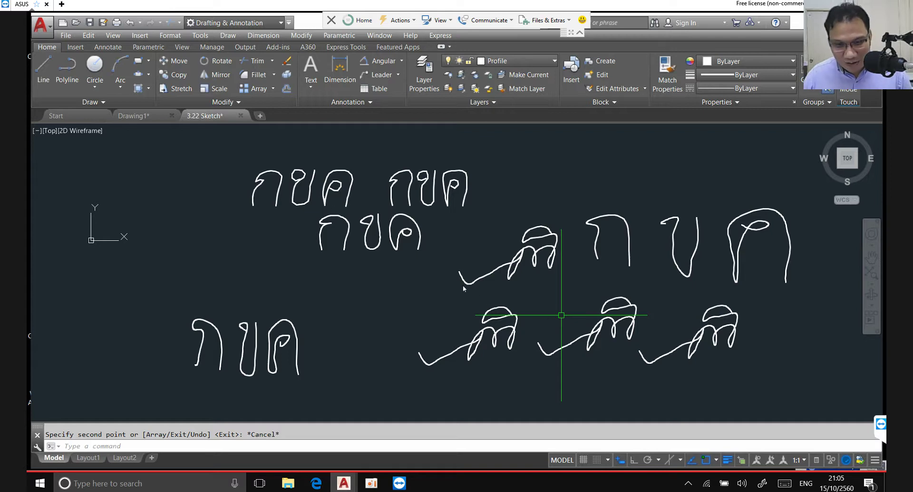
middle_click_drag(463, 285, 566, 263)
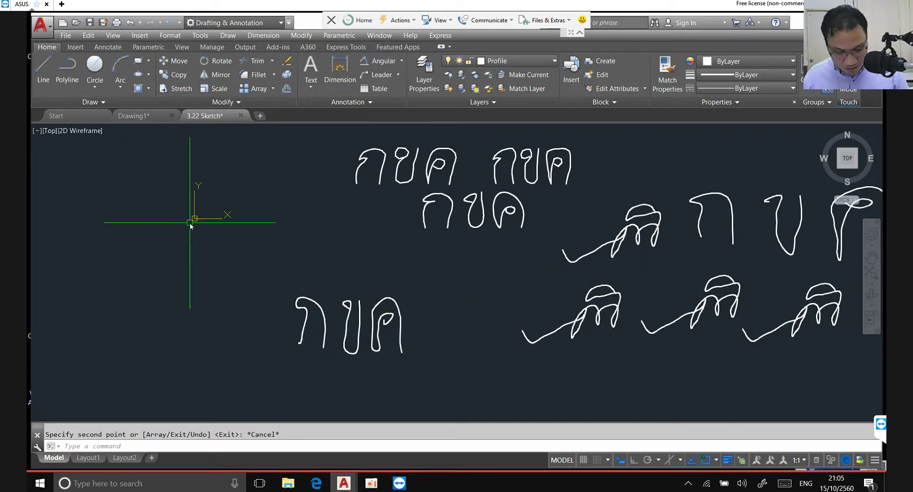
- Sketch a closed cloud-like freehand blob at the left of the drawing with SK
type("sk")
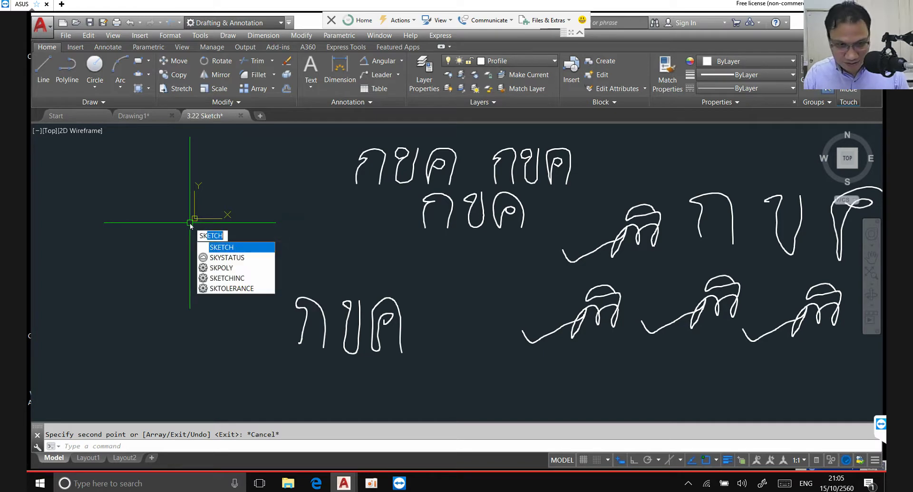
key("Return")
left_click(151, 236)
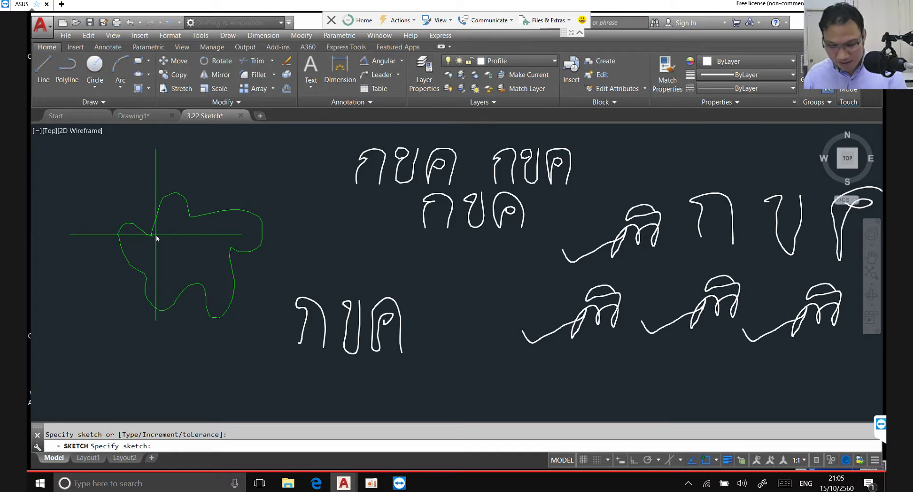
key("Return")
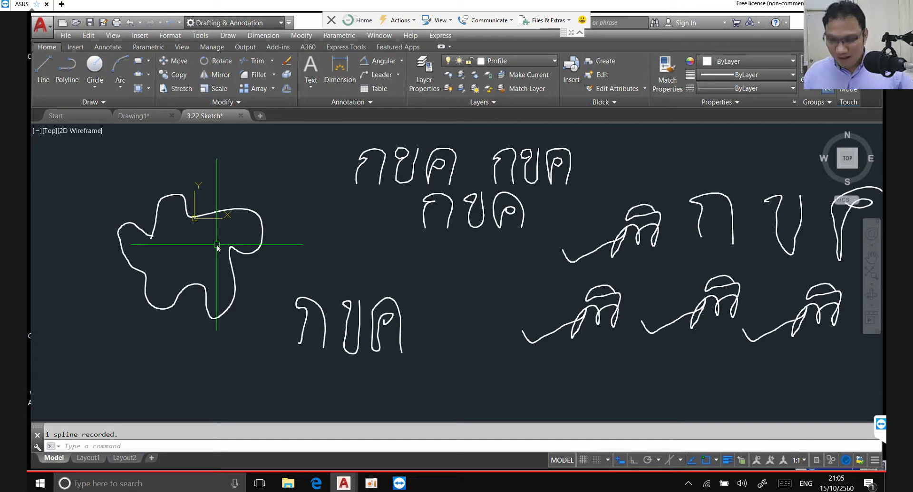
scroll(267, 206, "down", 4)
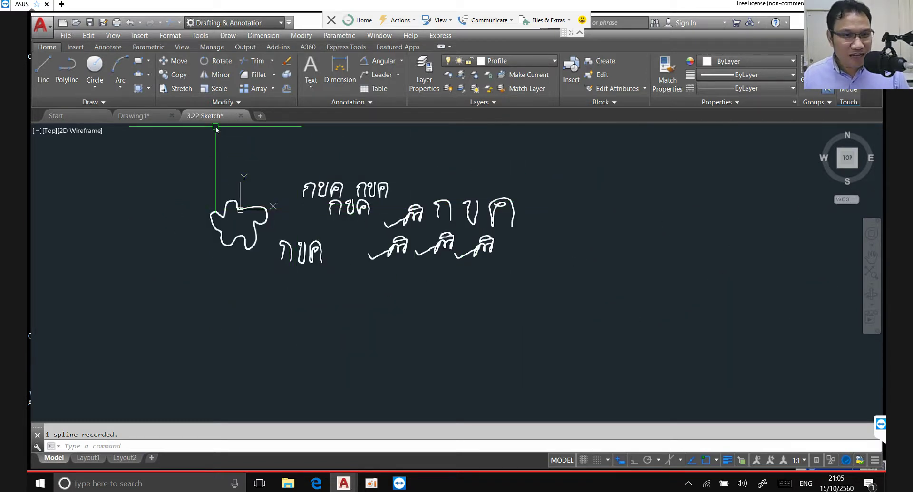
- Open the Draw menu over the 3.22 Sketch drawing
left_click(232, 37)
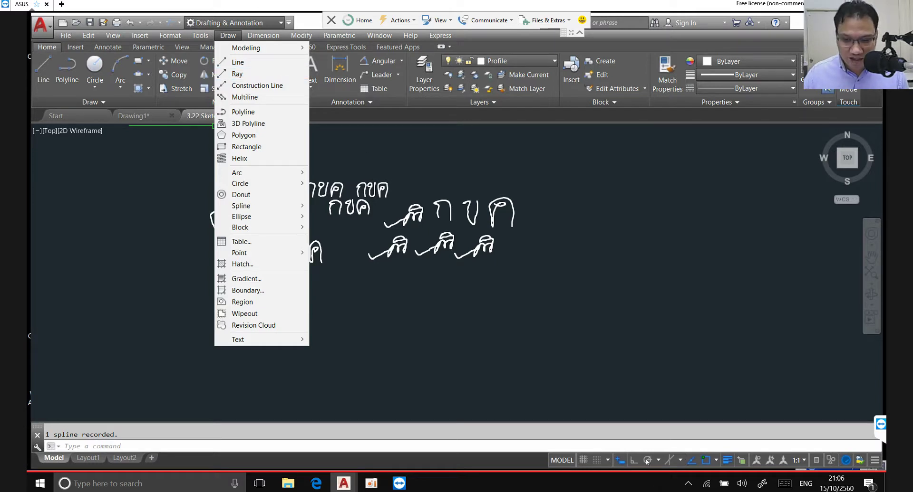
- Turn Polar Tracking on, then reopen Draw to show the Text submenu's Multiline and Single Line options
left_click(467, 373)
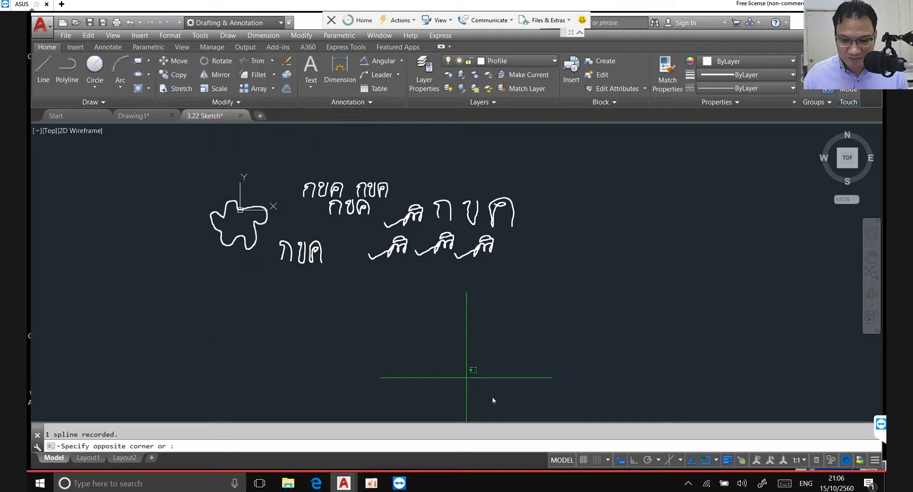
left_click(508, 394)
left_click(646, 460)
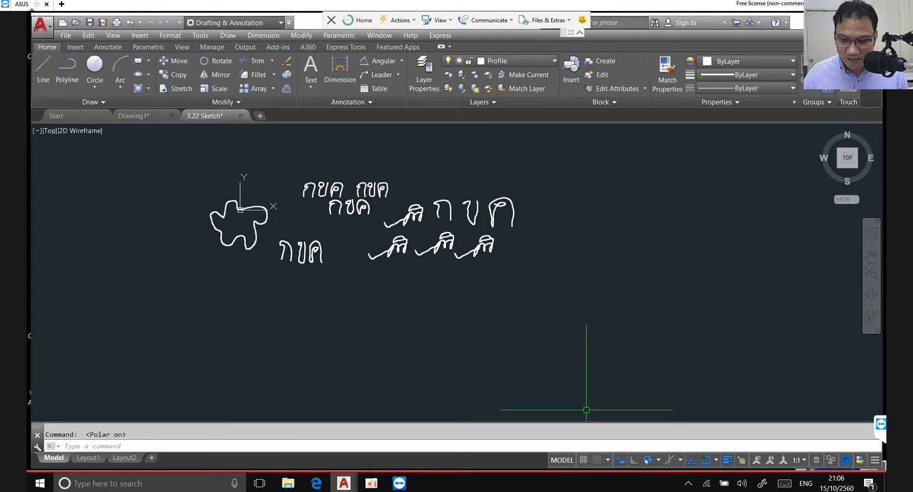
key("Escape")
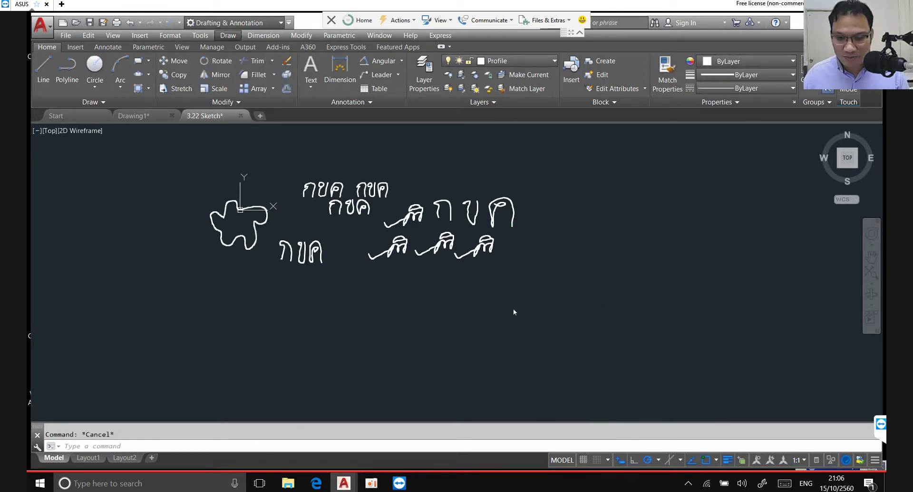
left_click(602, 383)
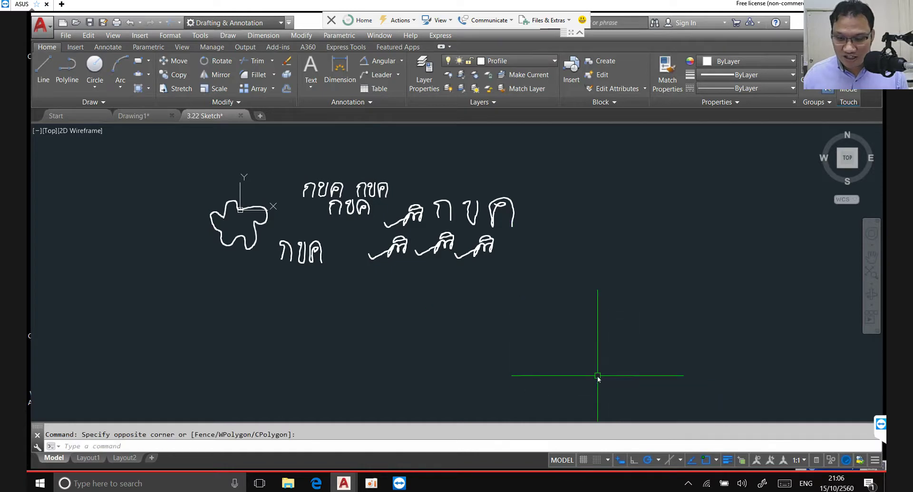
left_click(228, 36)
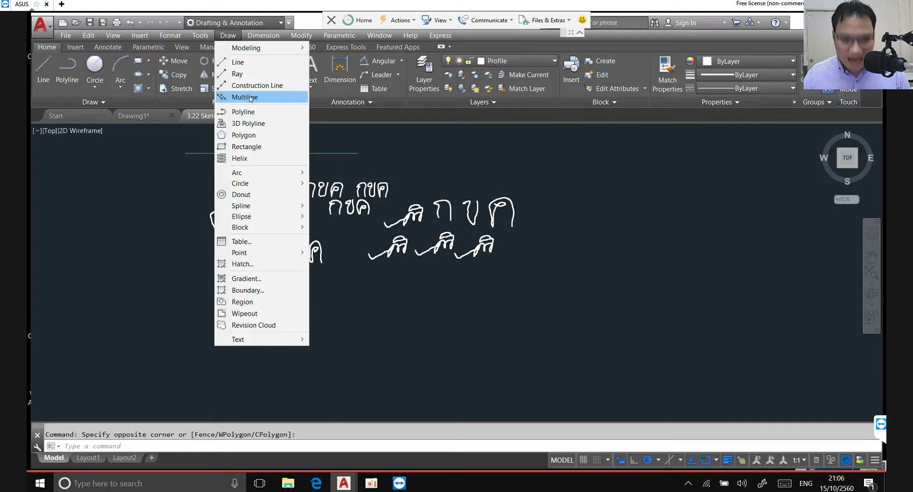
left_click(250, 98)
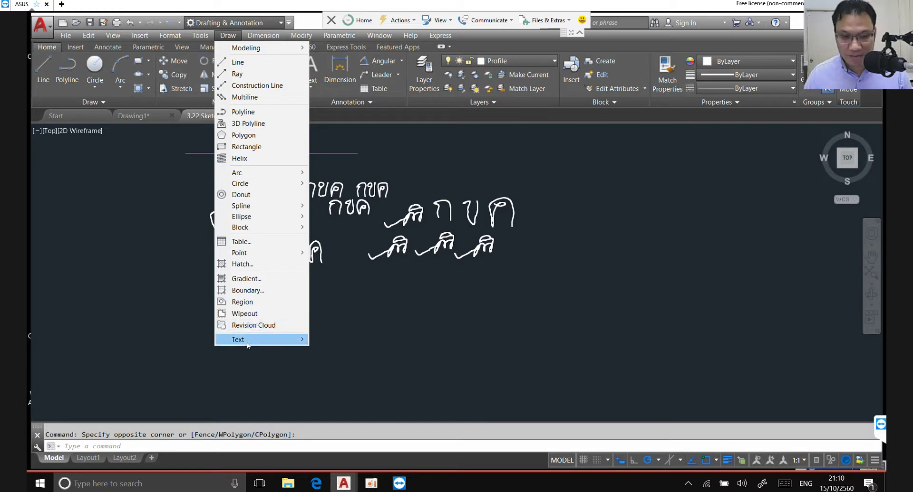
mouse_move(239, 339)
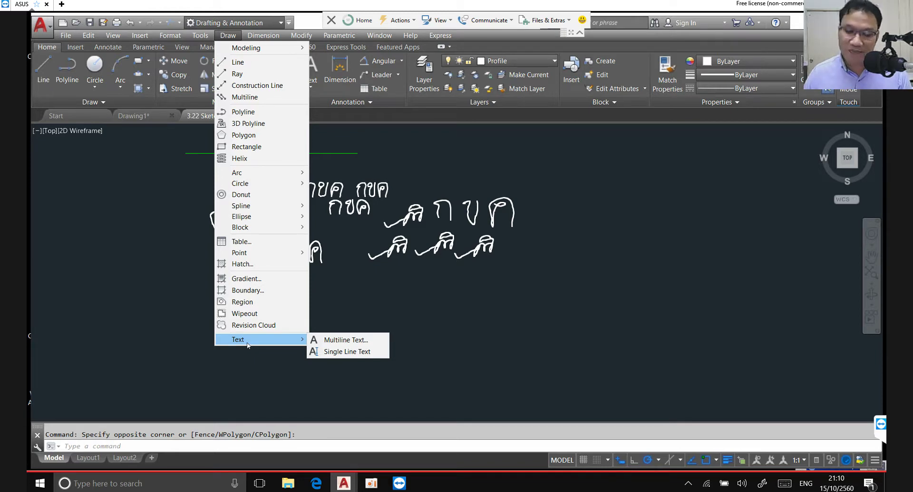
- Close the Draw menu, shift the view right and down, and open the Modify menu
left_click(282, 385)
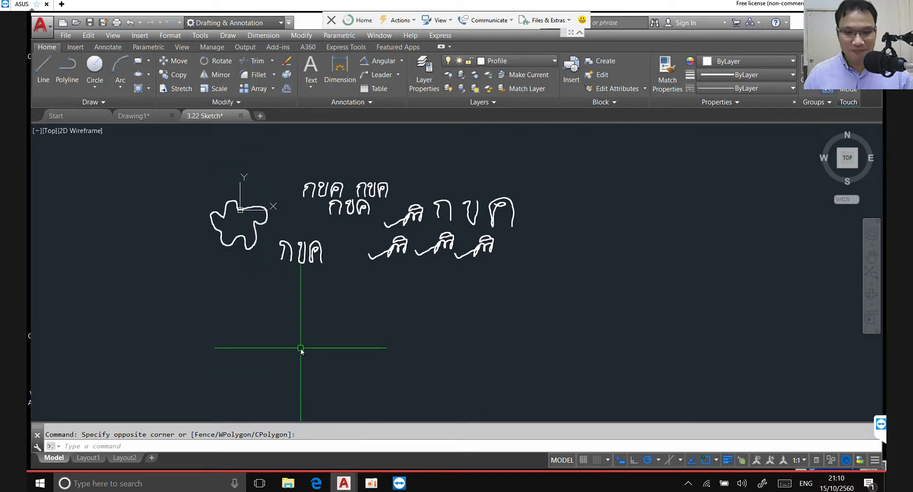
scroll(331, 300, "down", 2)
middle_click_drag(332, 300, 365, 303)
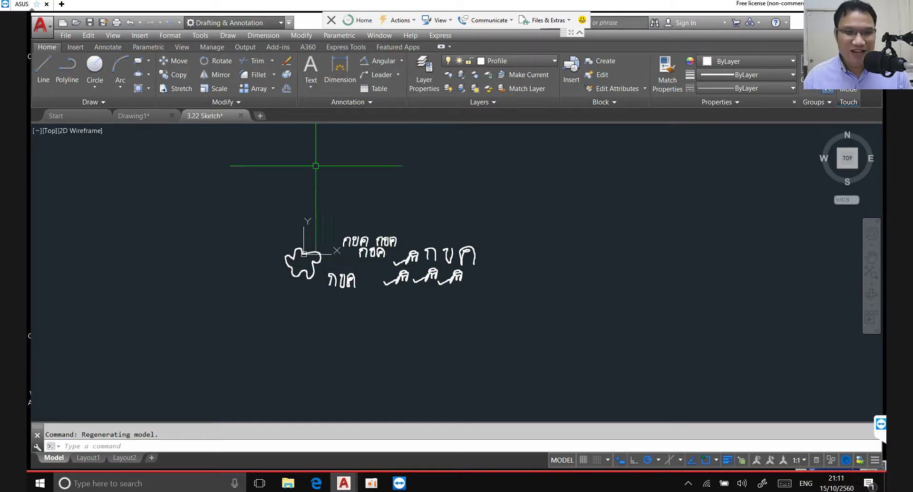
left_click(296, 38)
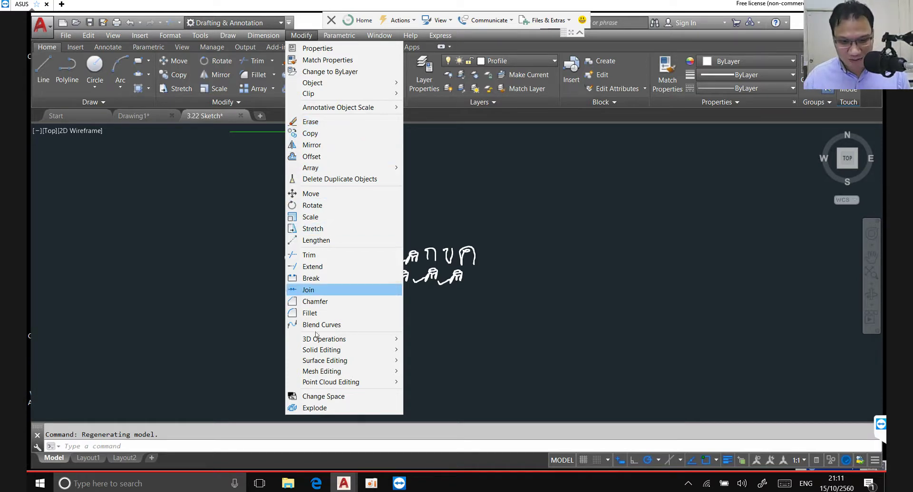
- Dismiss the Modify menu and cancel a started selection window without changing the sketch
left_click(310, 122)
left_click(444, 152)
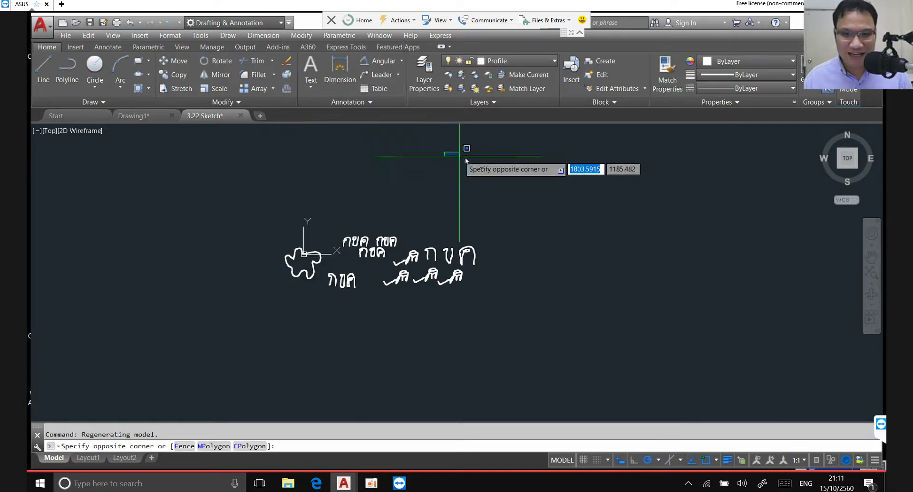
key("Escape")
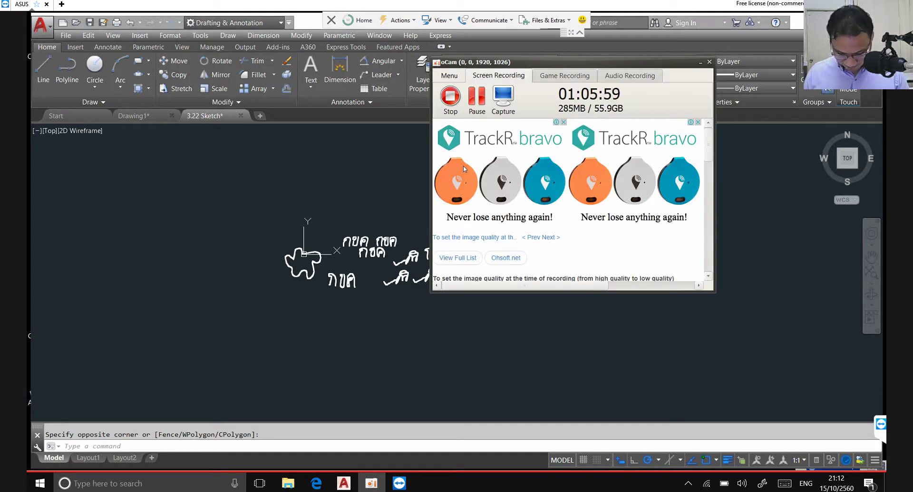
- Stop the oCam screen recording at 01:05:59 with the F2 hotkey
key("F2")
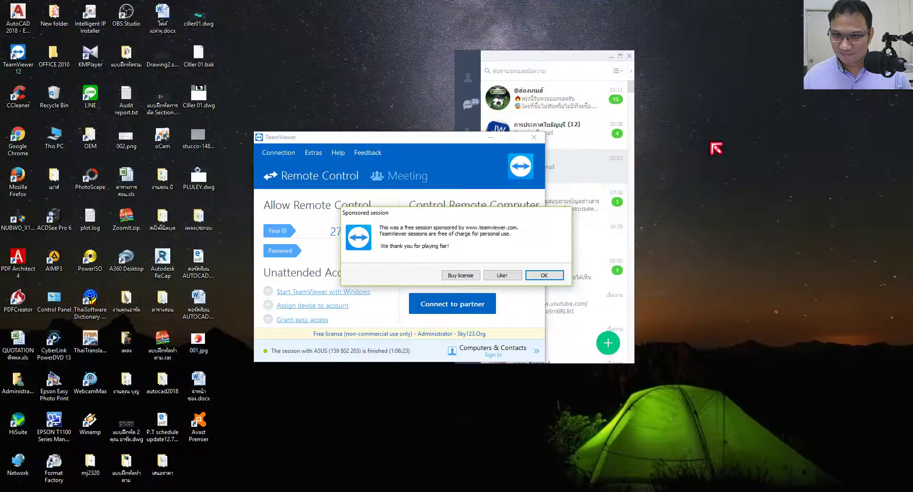
- Dismiss the TeamViewer sponsored-session notice and close the TeamViewer and LINE windows
left_click(541, 276)
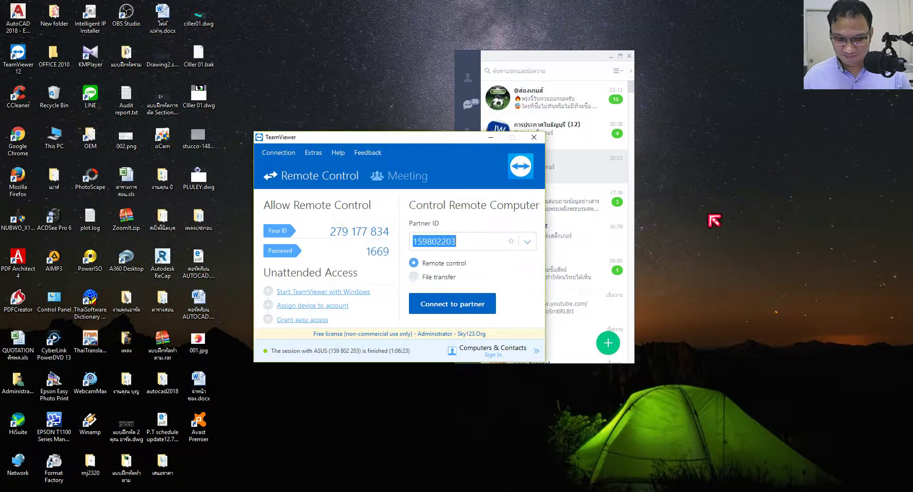
left_click(534, 137)
left_click(629, 57)
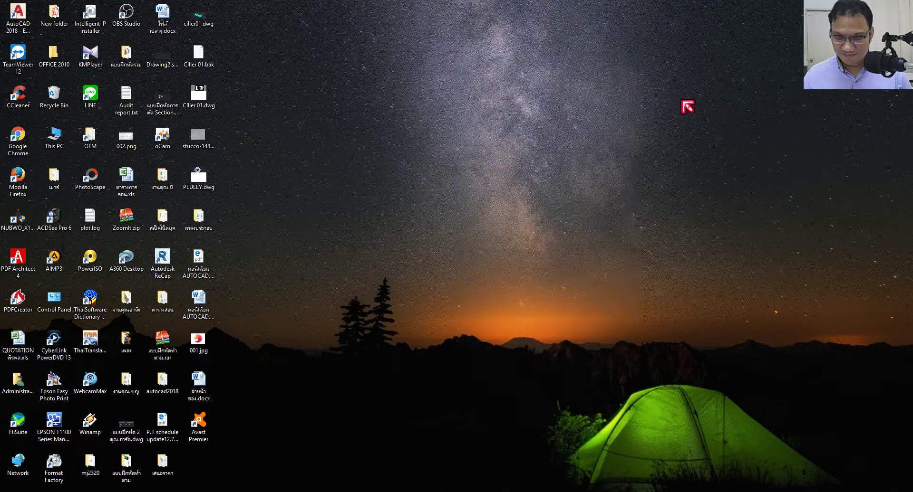